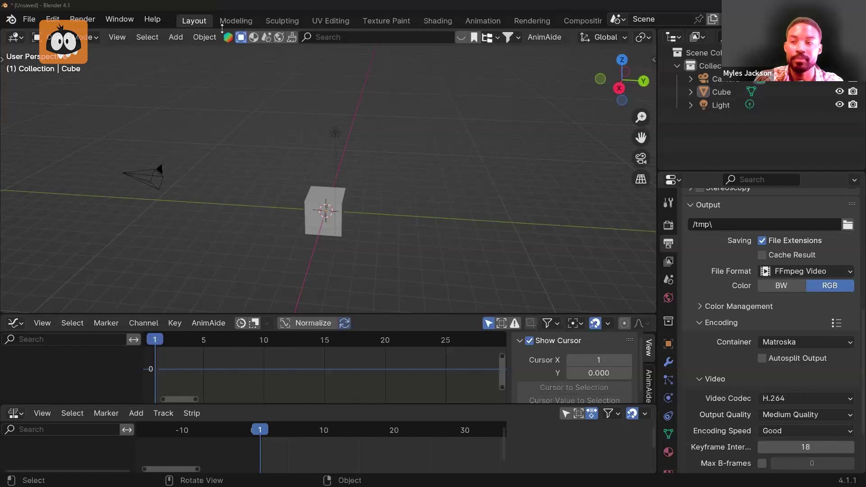
Look through the Modeling, Sculpting, UV Editing, Texture Paint, Shading and Animation workspaces, and return to the Layout workspace
{"action": "left_click", "coordinate": [243, 19]}
{"action": "left_click", "coordinate": [293, 21]}
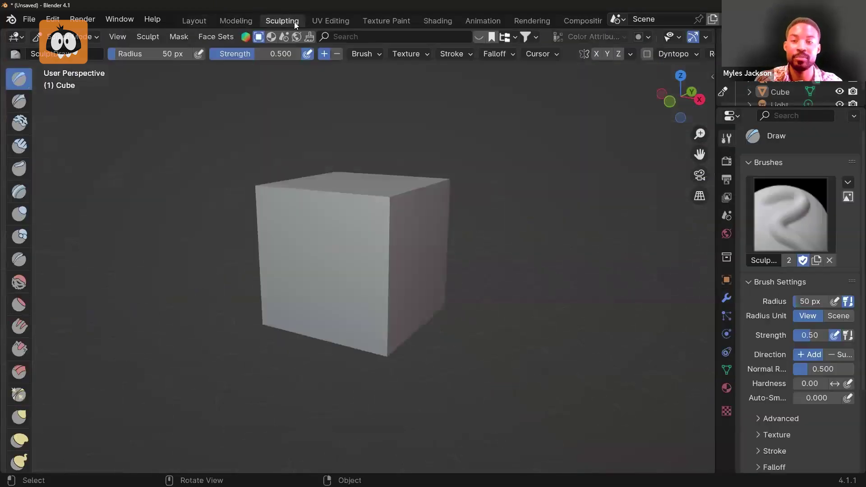
{"action": "left_click", "coordinate": [331, 23]}
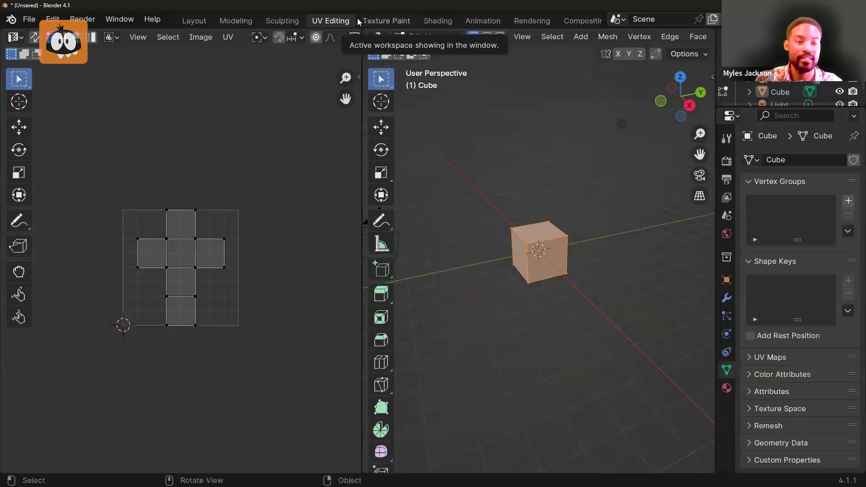
{"action": "left_click", "coordinate": [374, 21]}
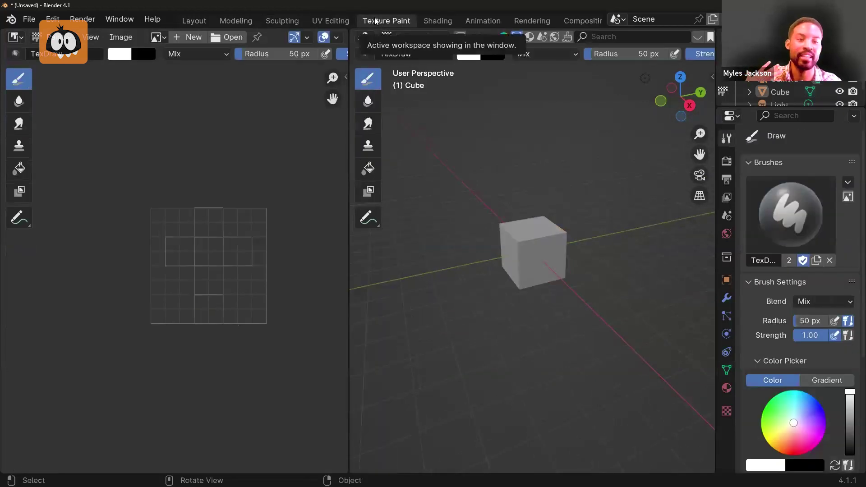
{"action": "left_click", "coordinate": [438, 21]}
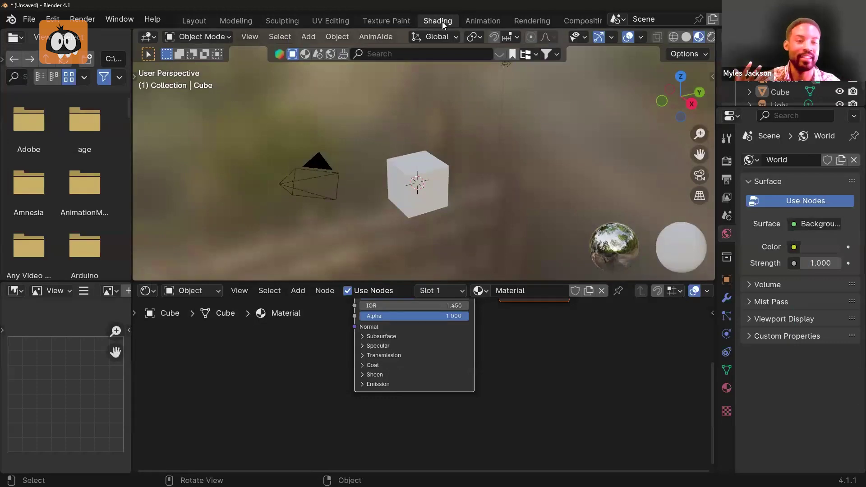
{"action": "left_click", "coordinate": [475, 19]}
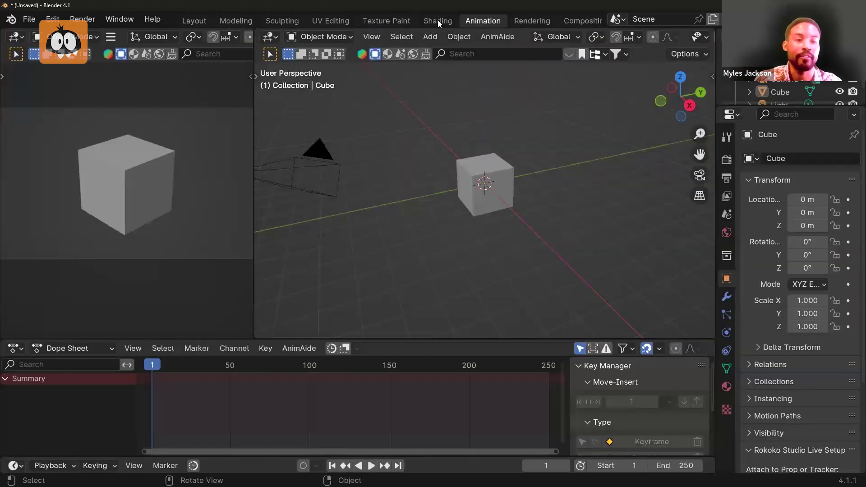
{"action": "left_click", "coordinate": [207, 20]}
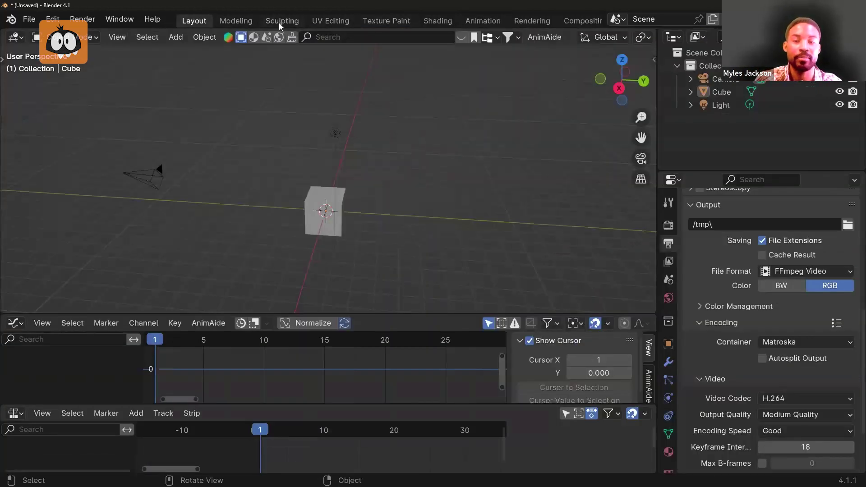
{"action": "left_click", "coordinate": [278, 23]}
{"action": "left_click", "coordinate": [244, 22]}
{"action": "left_click", "coordinate": [186, 21]}
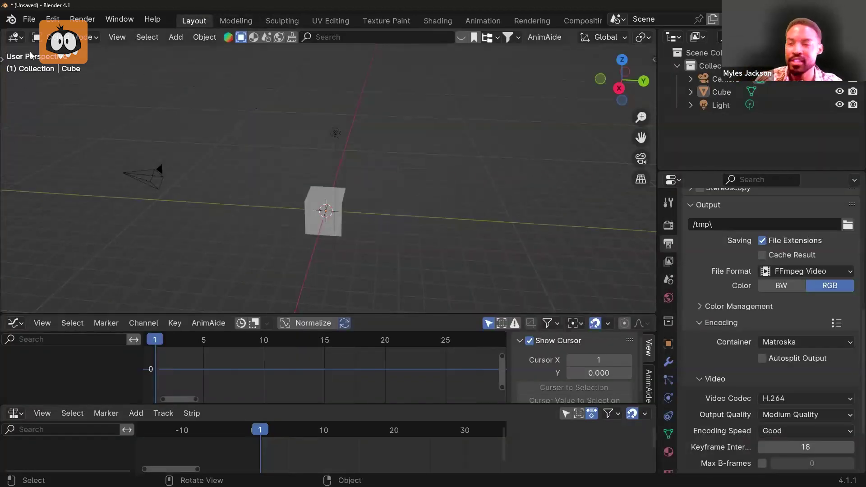
Split the 3D viewport into two side-by-side areas and change the new area to the Graph Editor
{"action": "left_click_drag", "start_coordinate": [176, 73], "coordinate": [285, 79]}
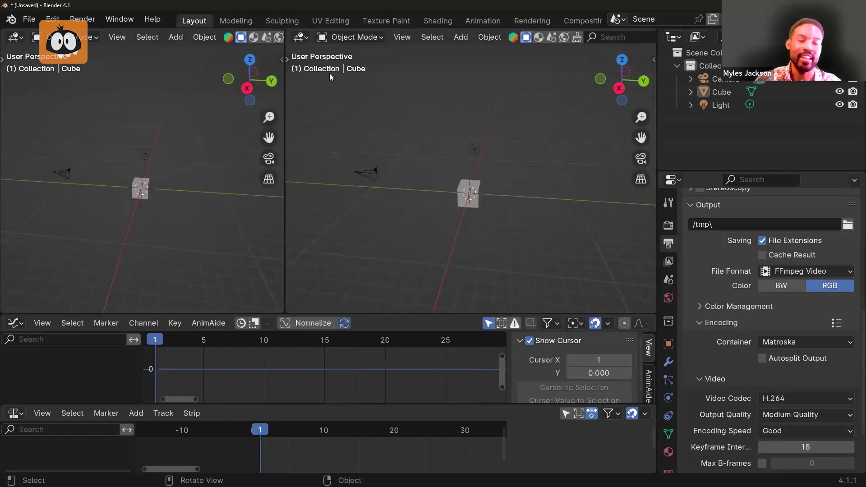
{"action": "left_click", "coordinate": [301, 38]}
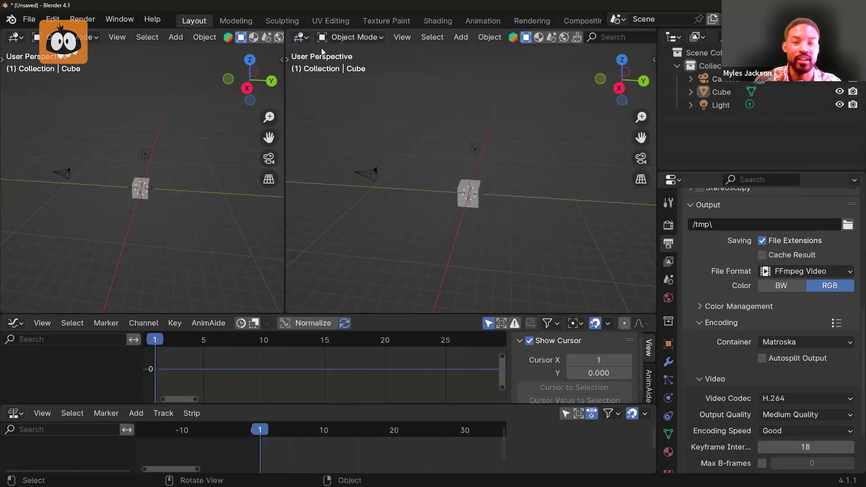
{"action": "left_click", "coordinate": [300, 38]}
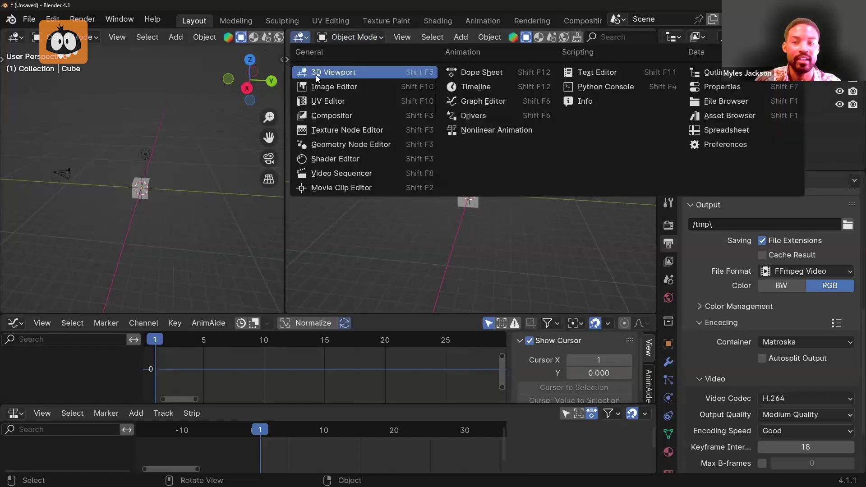
{"action": "left_click", "coordinate": [481, 102]}
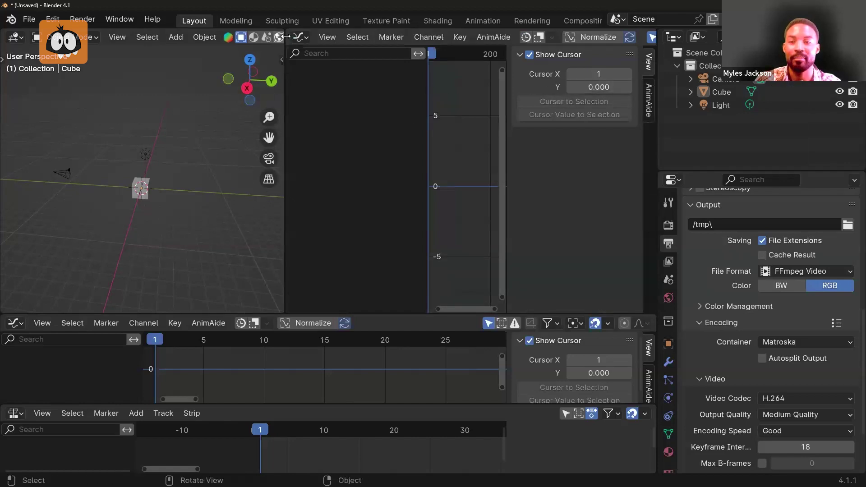
Join the two upper areas into one and set the merged area back to the 3D Viewport
{"action": "left_click_drag", "start_coordinate": [288, 35], "coordinate": [218, 39]}
{"action": "left_click", "coordinate": [19, 38]}
{"action": "left_click", "coordinate": [176, 100]}
{"action": "left_click", "coordinate": [16, 37]}
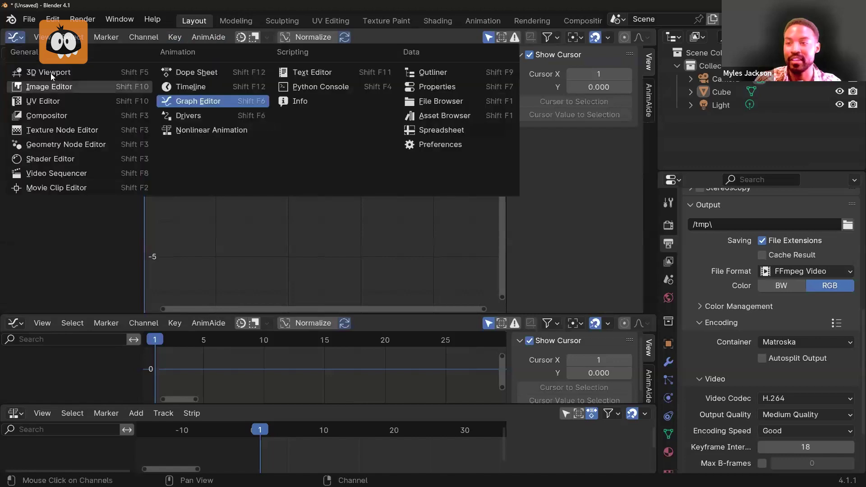
{"action": "left_click", "coordinate": [34, 71]}
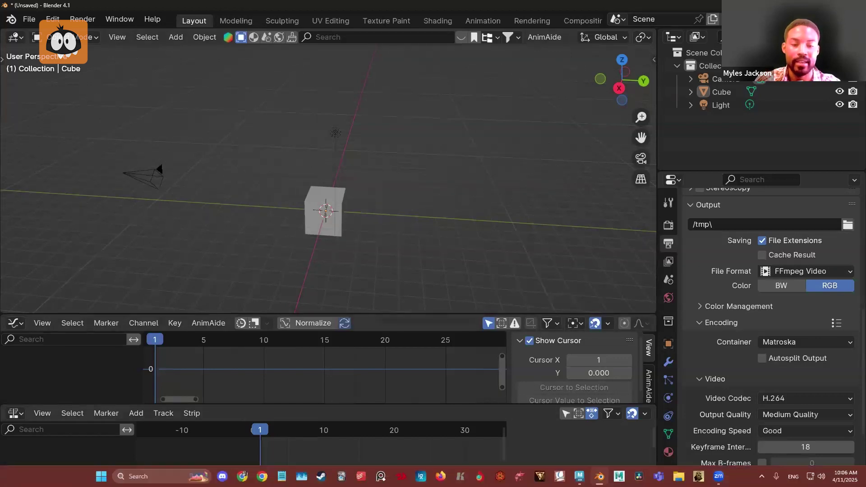
Switch to Maya, view its sculpting workspace layout and return to the General workspace
{"action": "left_click", "coordinate": [579, 476]}
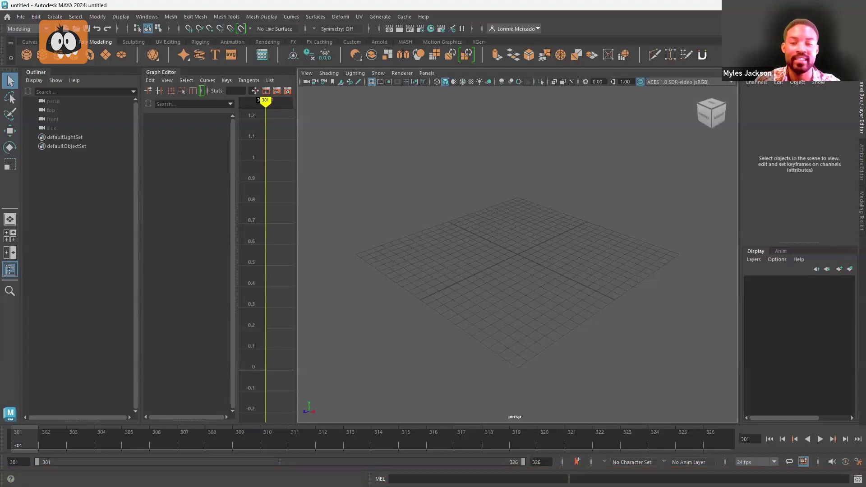
{"action": "left_click", "coordinate": [812, 16]}
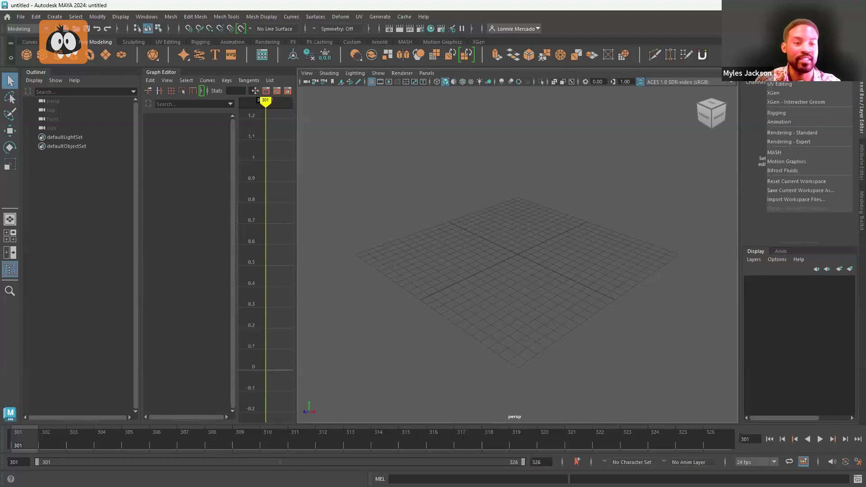
{"action": "left_click", "coordinate": [783, 37]}
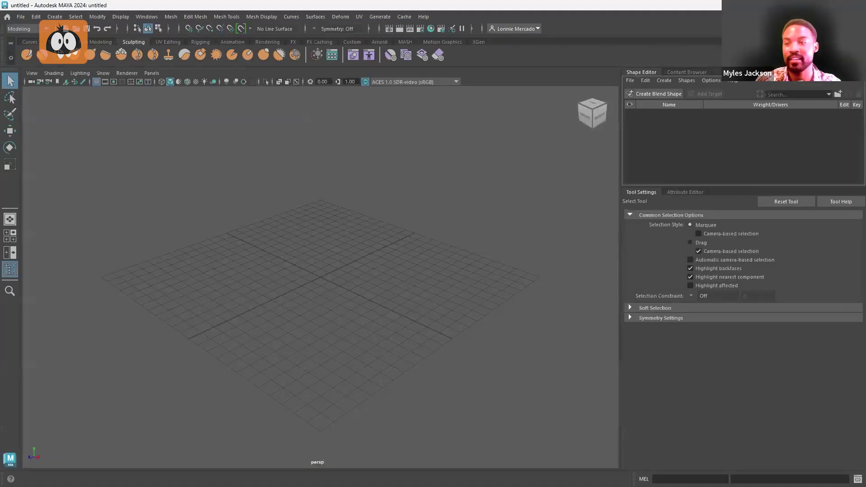
{"action": "left_click", "coordinate": [812, 17]}
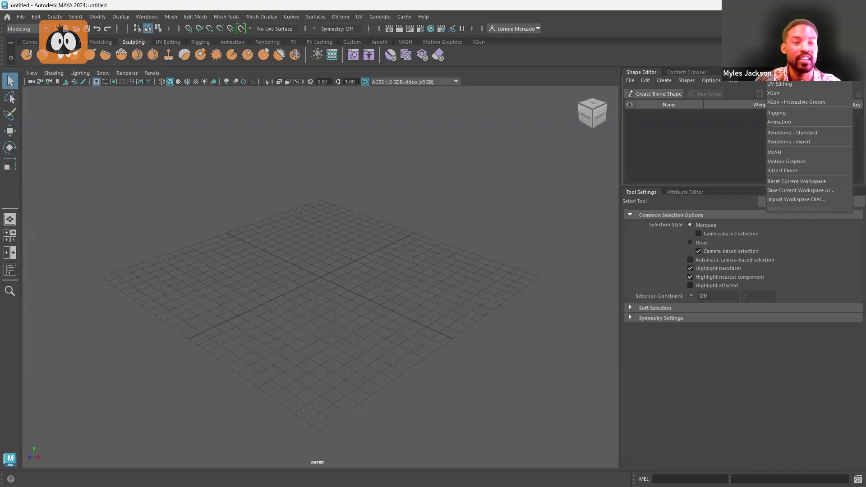
{"action": "left_click", "coordinate": [779, 122]}
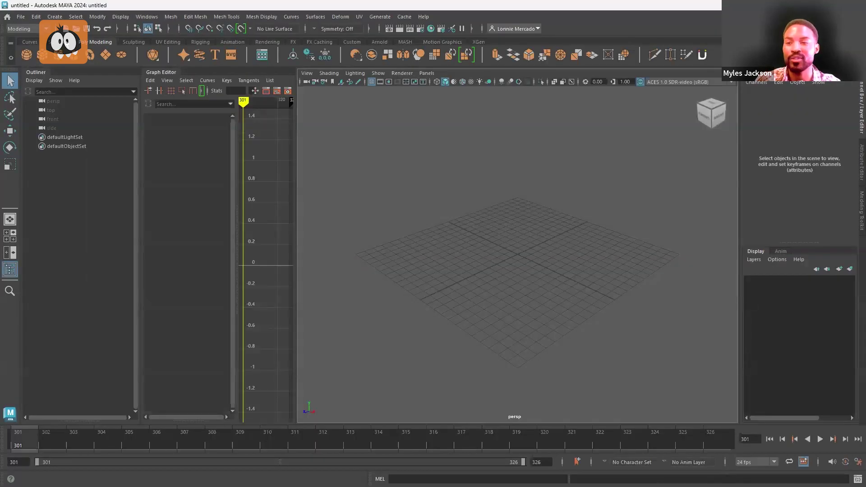
Browse the tool shelves, including Sculpting, and return to the Poly Modeling shelf
{"action": "left_click", "coordinate": [66, 43]}
{"action": "left_click", "coordinate": [37, 43]}
{"action": "scroll", "coordinate": [88, 46], "scroll_direction": "down", "scroll_amount": 4}
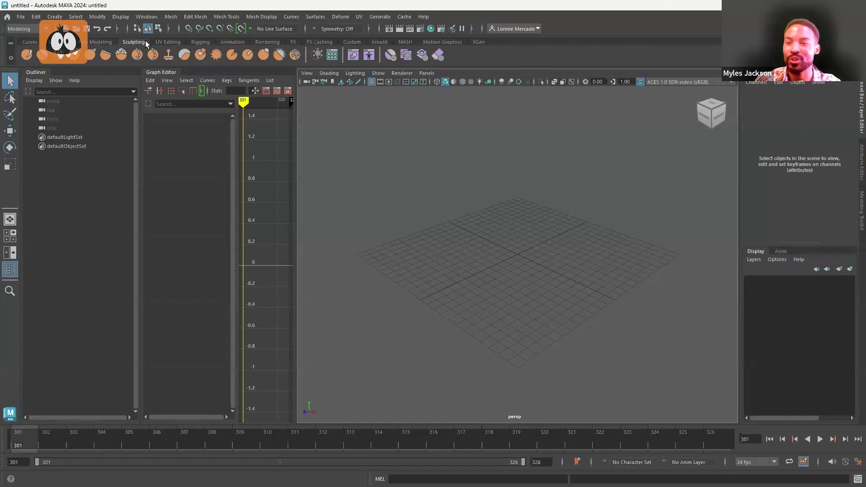
{"action": "left_click", "coordinate": [84, 42]}
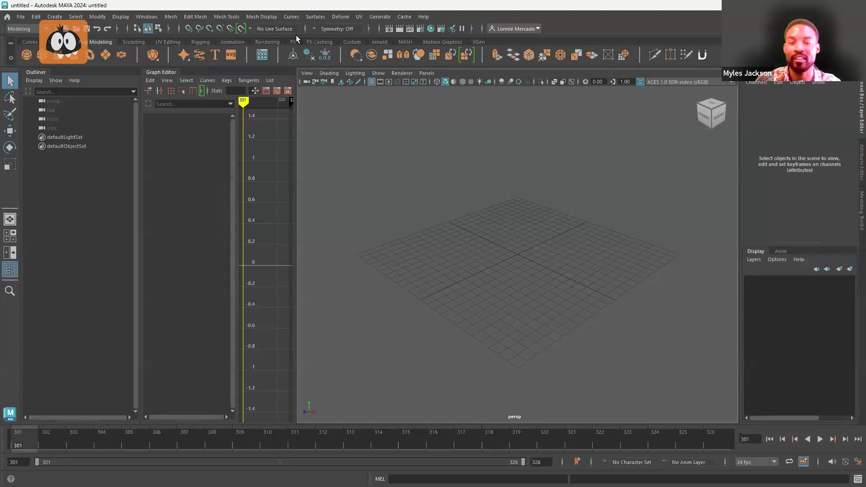
Change the viewport layout to Two Panes Side by Side
{"action": "left_click", "coordinate": [427, 73]}
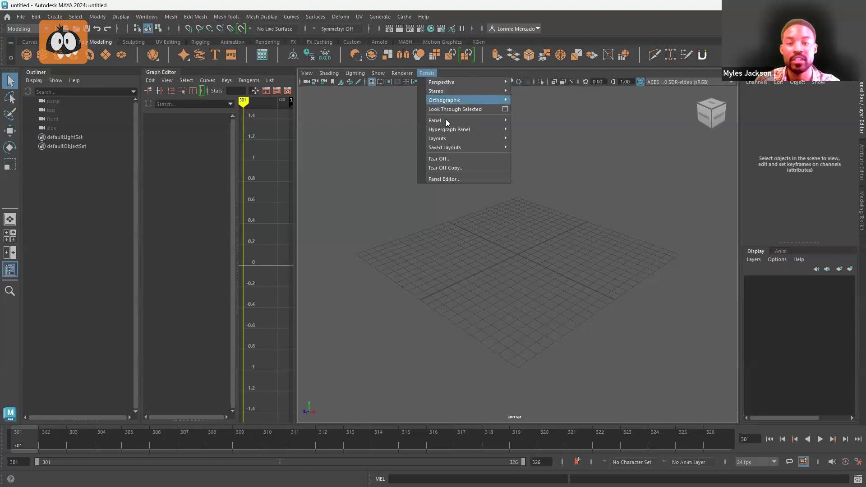
{"action": "mouse_move", "coordinate": [448, 123]}
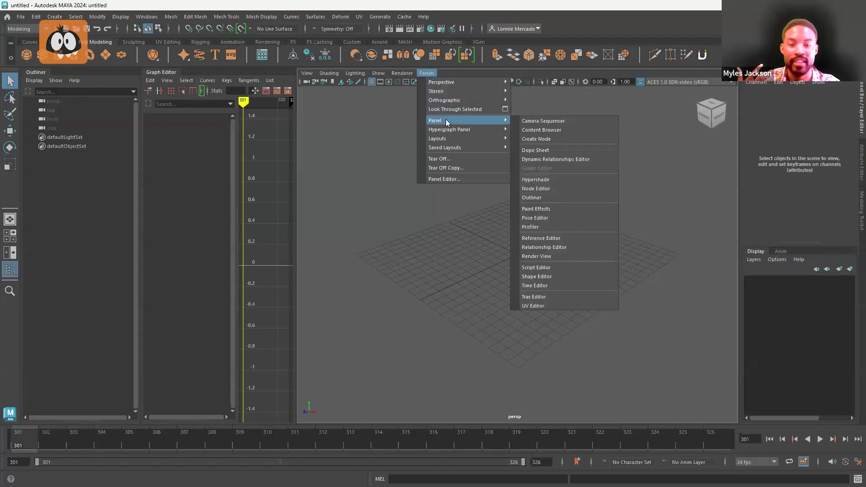
{"action": "mouse_move", "coordinate": [449, 141]}
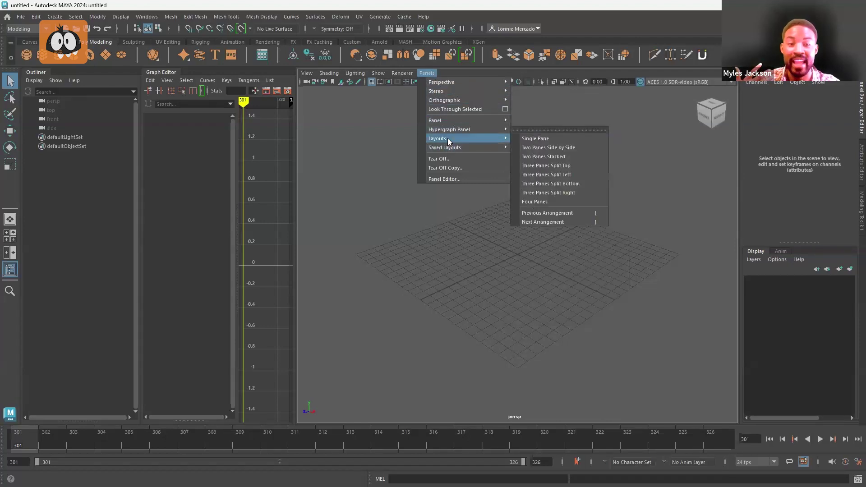
{"action": "left_click", "coordinate": [541, 147]}
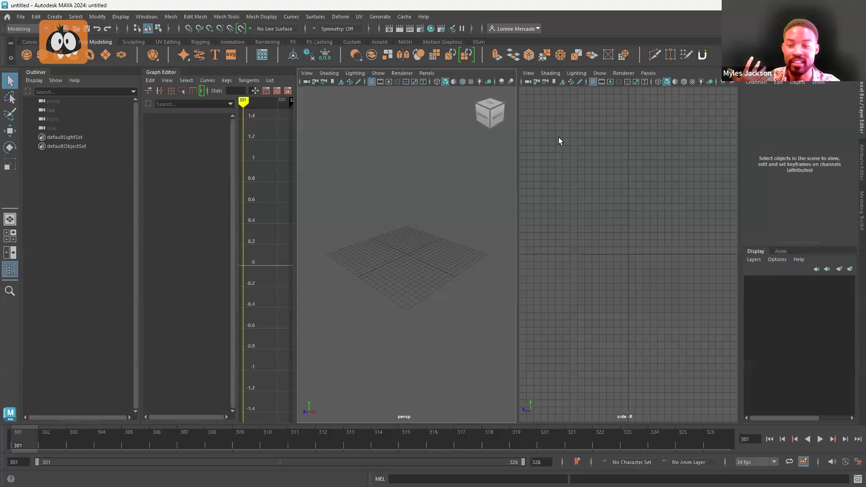
Show the Outliner in the side-view pane, and restore the single perspective view layout
{"action": "left_click", "coordinate": [648, 73]}
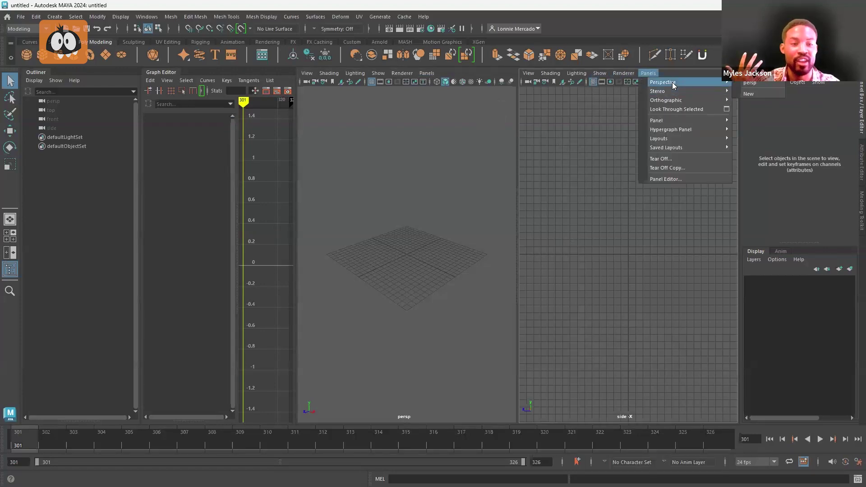
{"action": "mouse_move", "coordinate": [686, 127]}
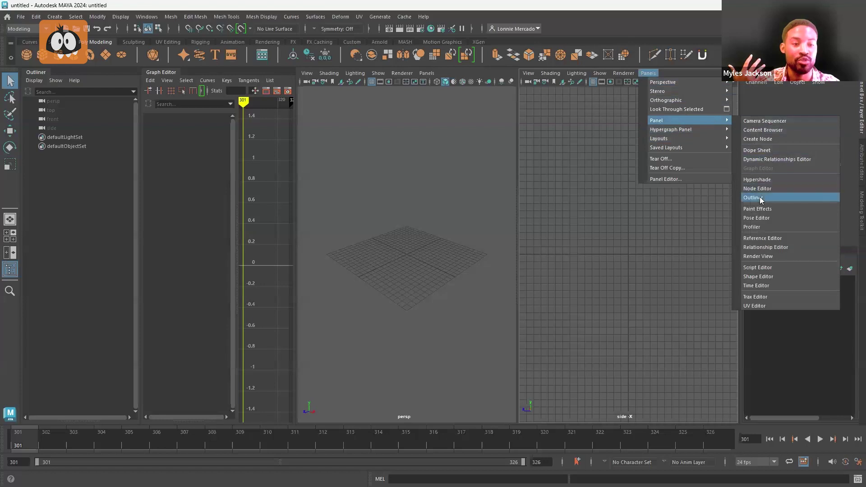
{"action": "left_click", "coordinate": [768, 198]}
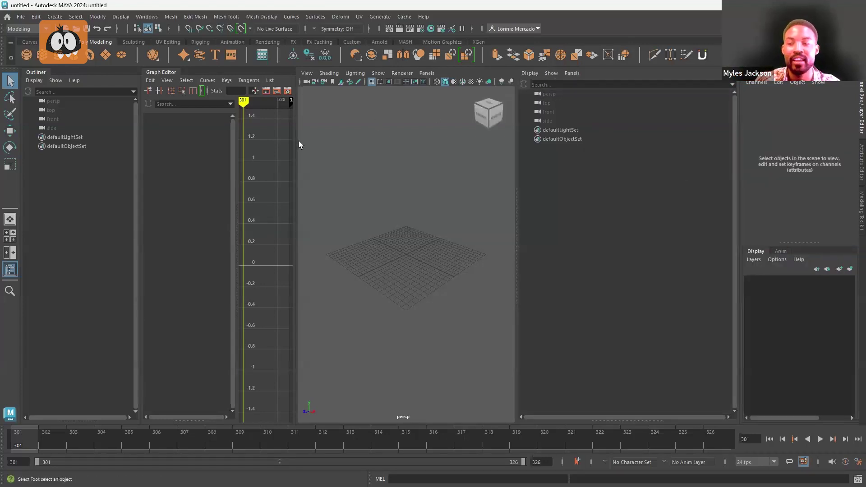
{"action": "left_click", "coordinate": [10, 220]}
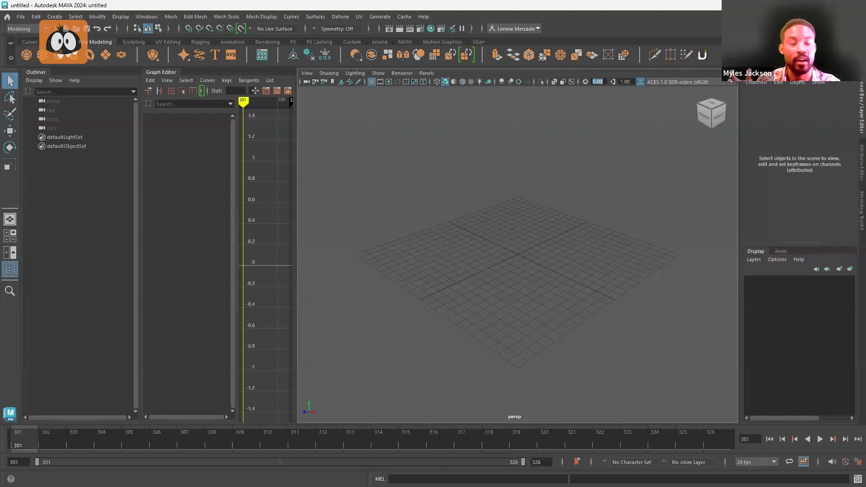
Open the naming dialog for saving the current workspace and close it without saving
{"action": "left_click", "coordinate": [809, 16]}
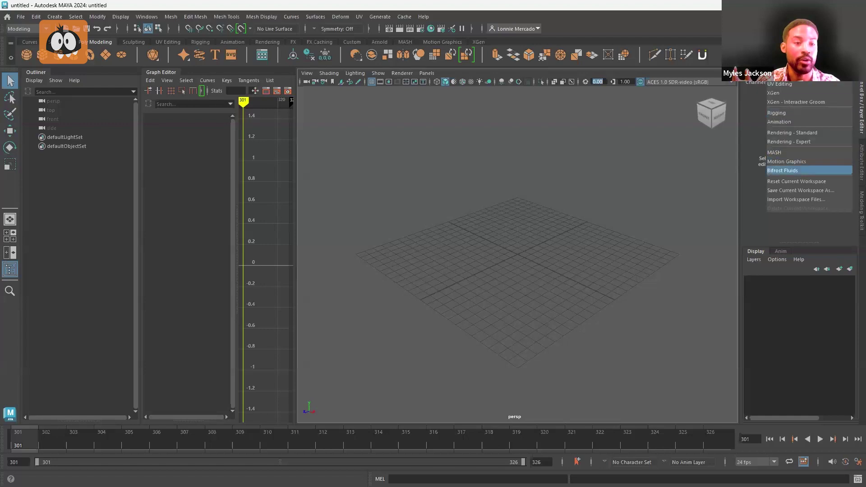
{"action": "left_click", "coordinate": [796, 190]}
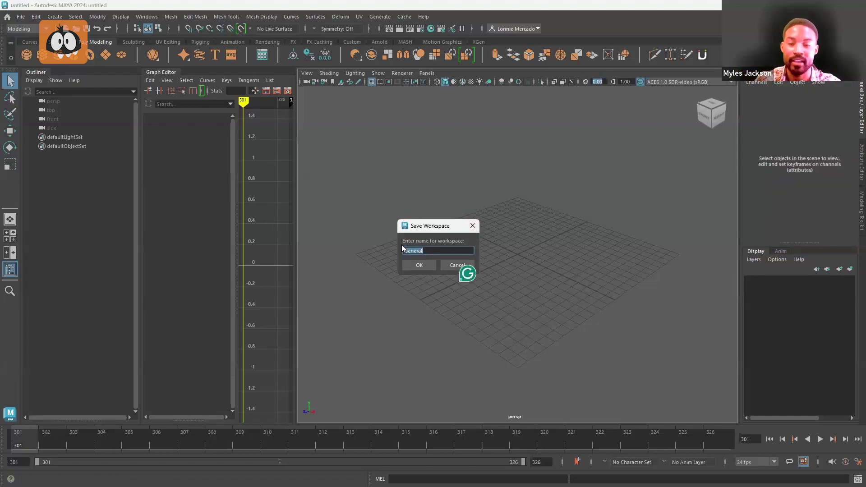
{"action": "left_click", "coordinate": [444, 263]}
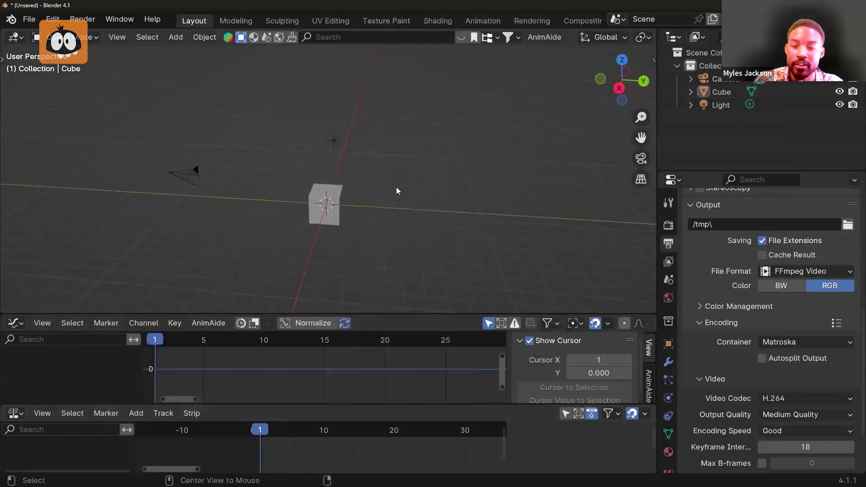
Delete the default cube from the scene
{"action": "middle_click_drag", "start_coordinate": [409, 182], "coordinate": [339, 190]}
{"action": "left_click", "coordinate": [349, 185]}
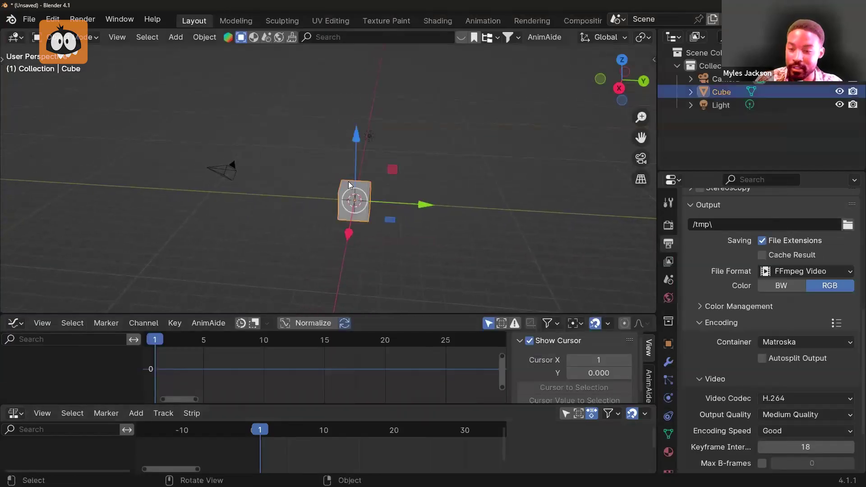
{"action": "key", "text": "Delete"}
{"action": "middle_click_drag", "start_coordinate": [375, 172], "coordinate": [436, 177]}
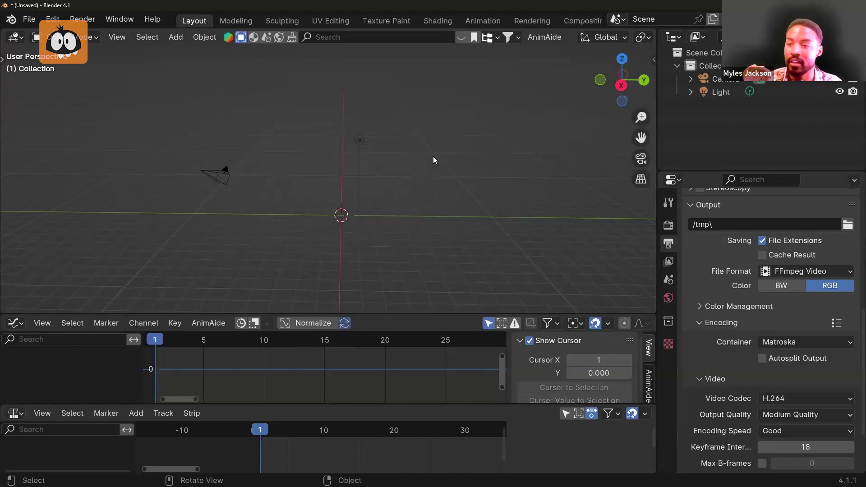
Add a mesh plane to the scene and deselect it
{"action": "left_click", "coordinate": [196, 40]}
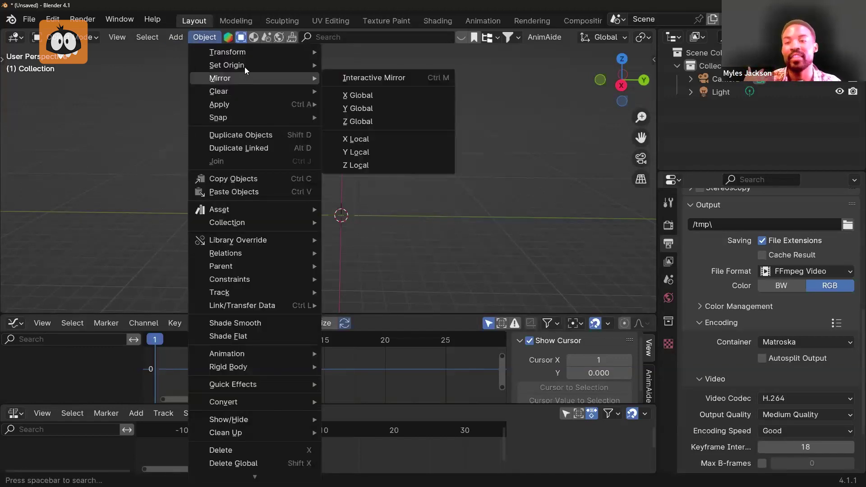
{"action": "mouse_move", "coordinate": [172, 40]}
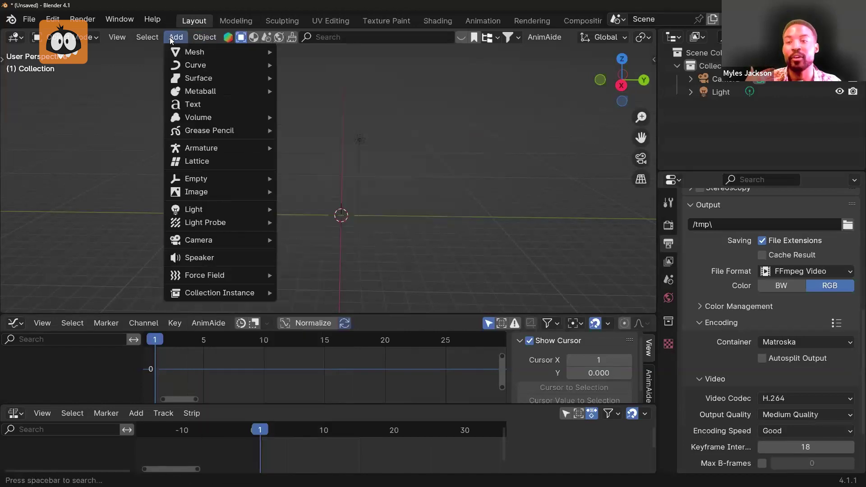
{"action": "mouse_move", "coordinate": [217, 51]}
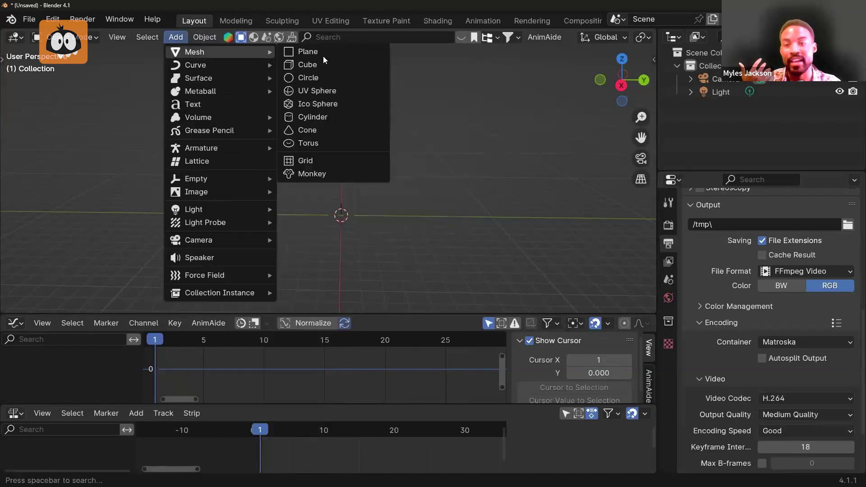
{"action": "key", "text": "Return"}
{"action": "left_click", "coordinate": [449, 139]}
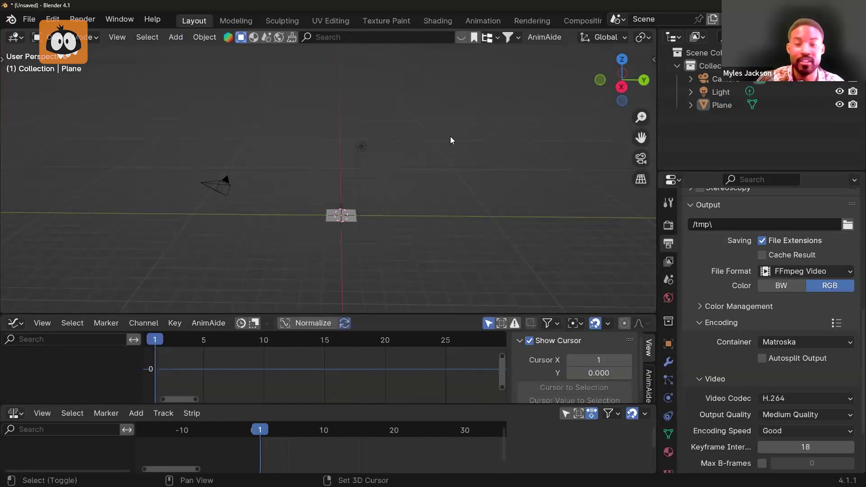
Add a UV sphere at the centre of the plane and deselect it
{"action": "key", "text": "shift+a"}
{"action": "mouse_move", "coordinate": [453, 152]}
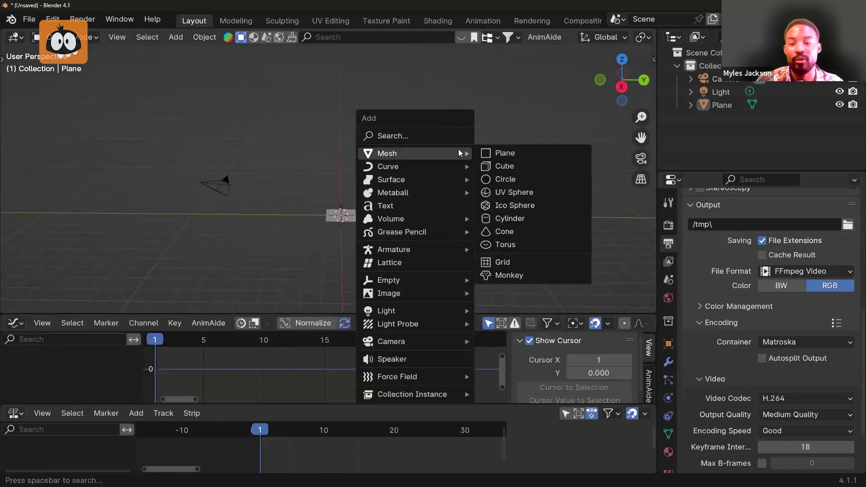
{"action": "left_click", "coordinate": [508, 193]}
{"action": "left_click", "coordinate": [469, 173]}
{"action": "middle_click_drag", "start_coordinate": [469, 174], "coordinate": [422, 177]}
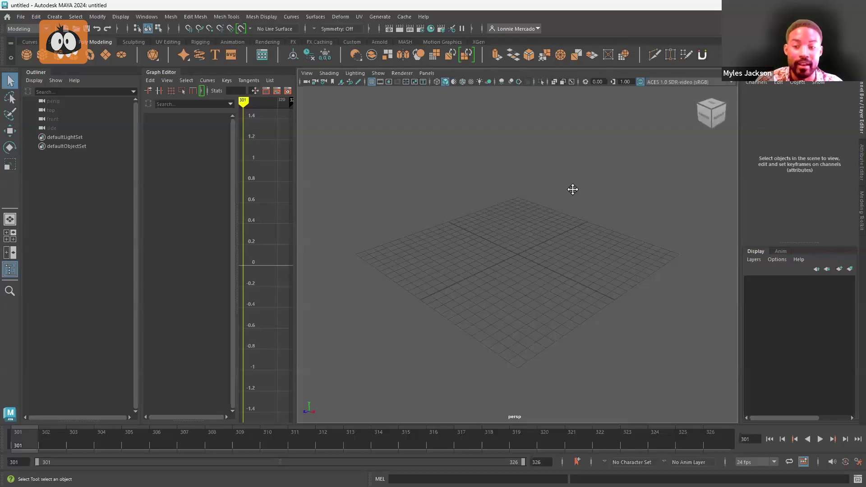
Create a polygon plane at the centre of the Maya grid and deselect it
{"action": "left_click_drag", "start_coordinate": [573, 190], "coordinate": [493, 178], "text": "alt"}
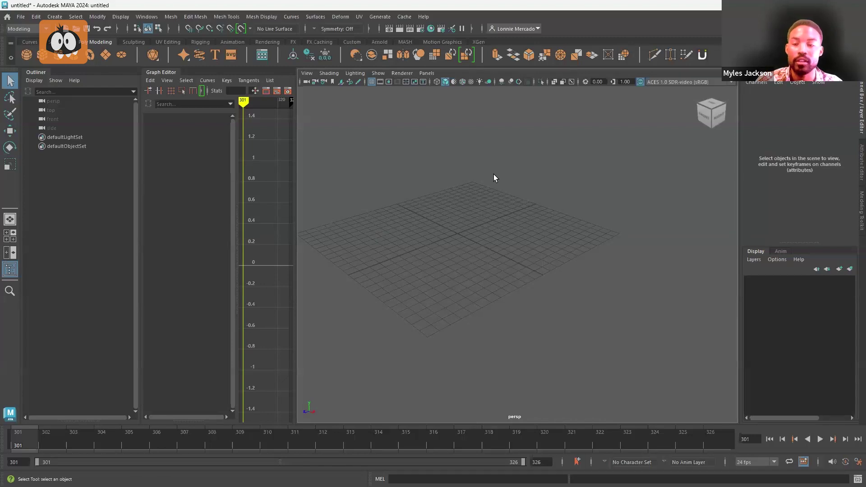
{"action": "left_click", "coordinate": [104, 53]}
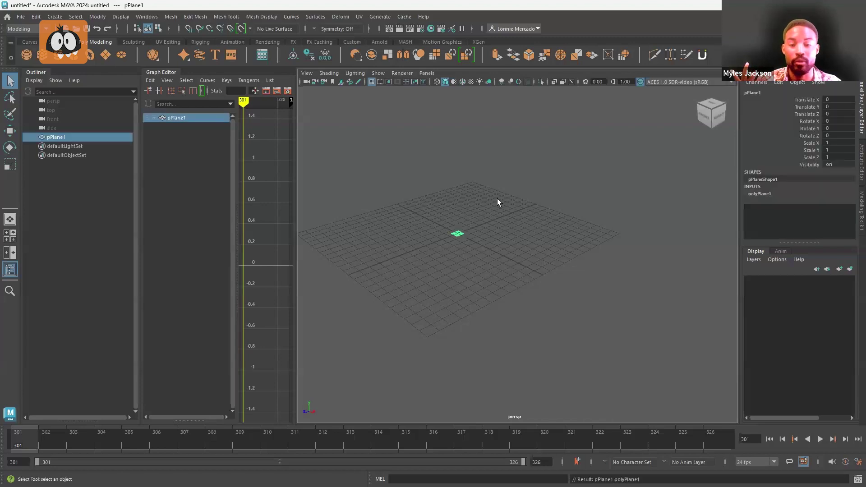
{"action": "left_click", "coordinate": [484, 230]}
{"action": "scroll", "coordinate": [470, 200], "scroll_direction": "up", "scroll_amount": 5}
{"action": "middle_click_drag", "start_coordinate": [471, 201], "coordinate": [478, 208], "text": "alt"}
Create a polygon sphere at the grid centre using the hotbox
{"action": "key", "text": "space"}
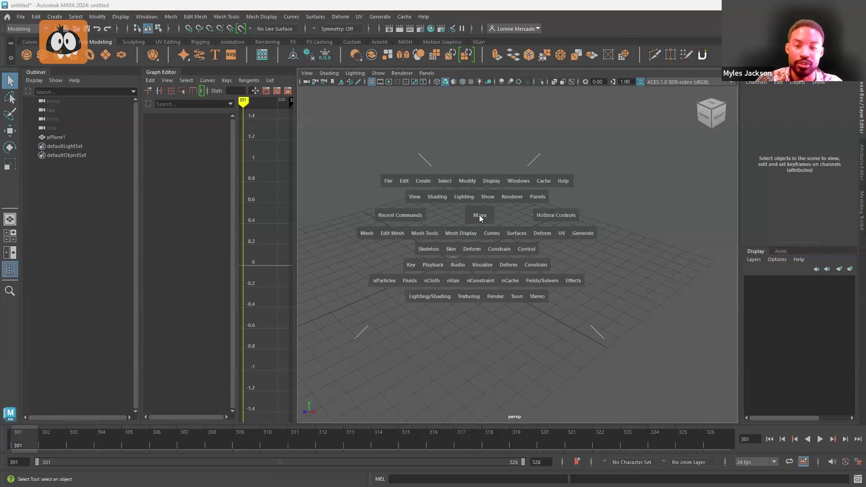
{"action": "left_click", "coordinate": [423, 182]}
{"action": "mouse_move", "coordinate": [476, 214]}
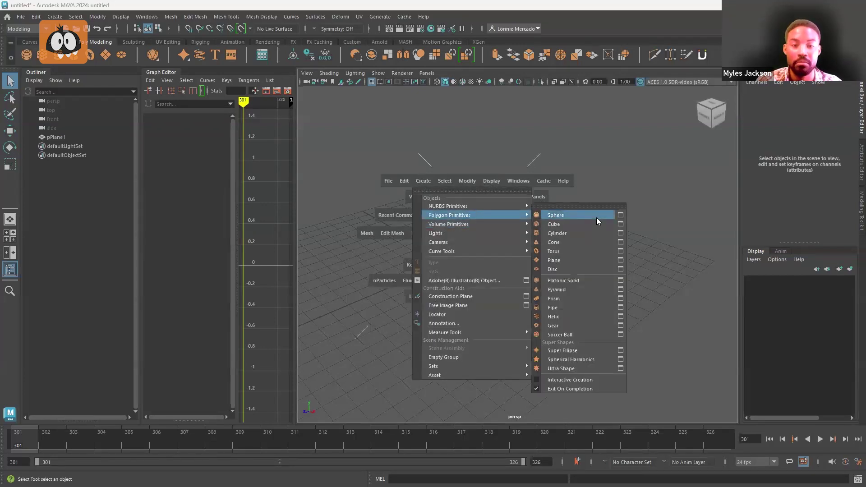
{"action": "left_click", "coordinate": [596, 217]}
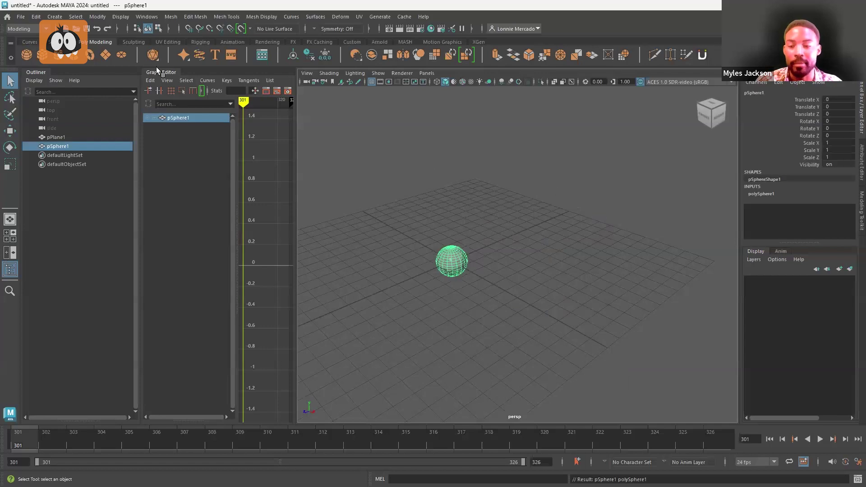
Review the NURBS and polygon primitives available for creation without adding one, and leave the sphere deselected
{"action": "left_click", "coordinate": [55, 17]}
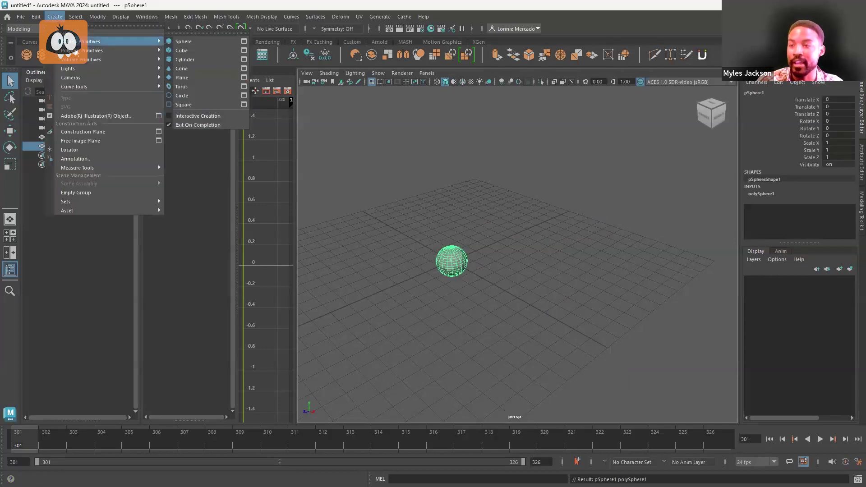
{"action": "mouse_move", "coordinate": [129, 48]}
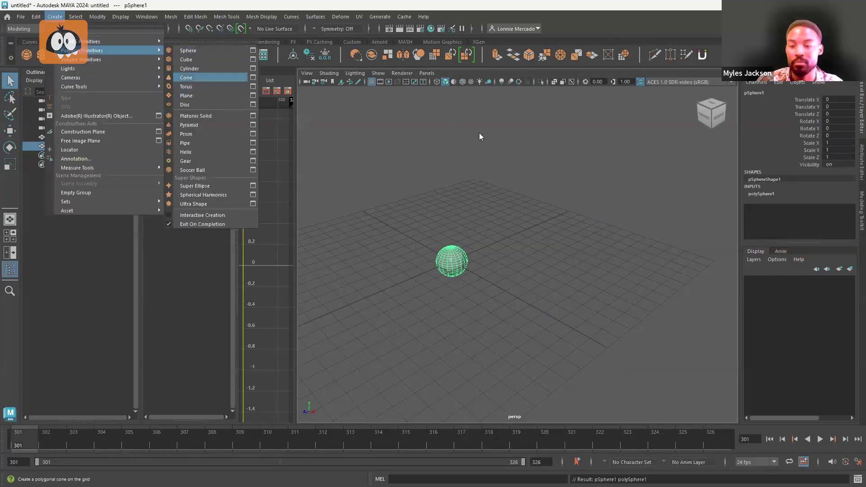
{"action": "left_click", "coordinate": [495, 130]}
{"action": "left_click_drag", "start_coordinate": [479, 195], "coordinate": [486, 193], "text": "alt"}
{"action": "left_click", "coordinate": [447, 259]}
{"action": "left_click", "coordinate": [514, 250]}
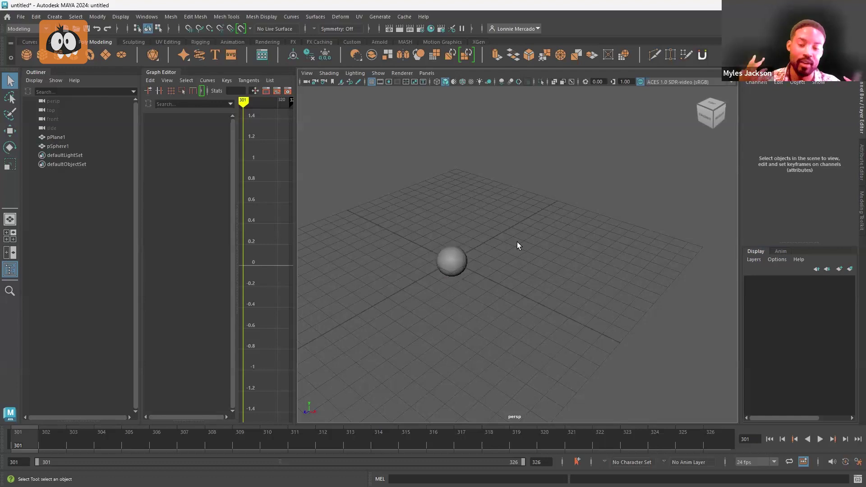
Switch to Blender, select the plane beneath the sphere, and show the viewport's transform tools
{"action": "key", "text": "alt+Tab"}
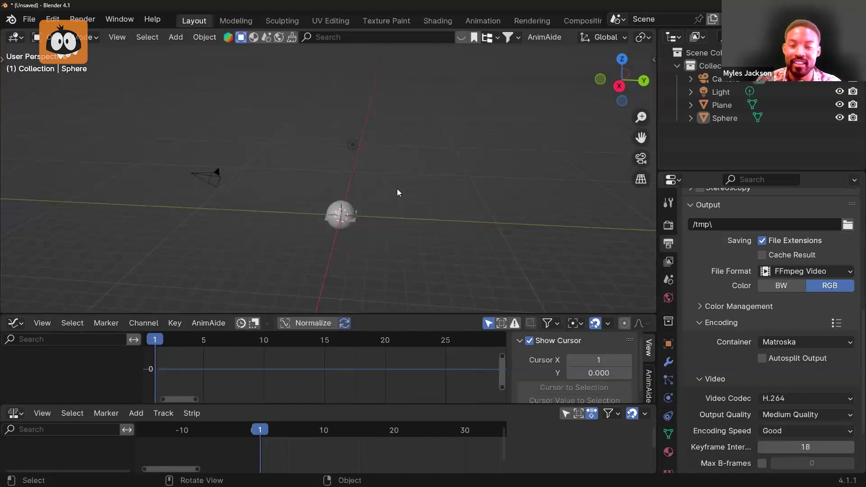
{"action": "scroll", "coordinate": [390, 201], "scroll_direction": "up", "scroll_amount": 4}
{"action": "middle_click_drag", "start_coordinate": [415, 195], "coordinate": [396, 220]}
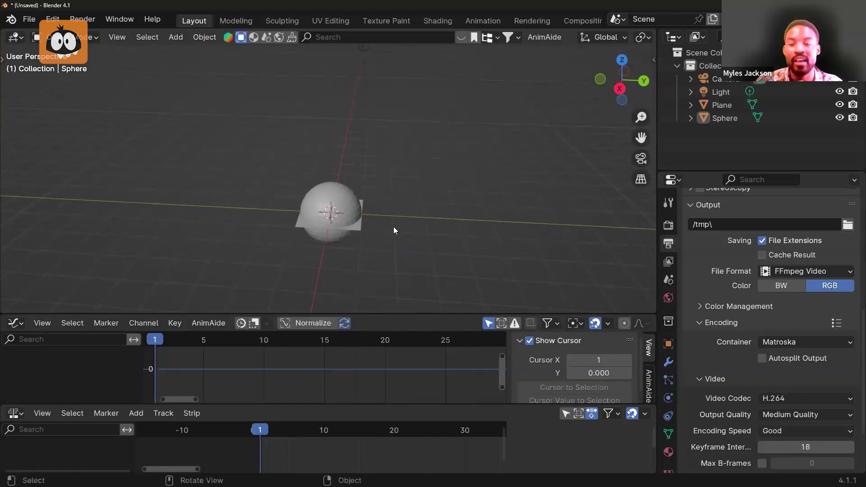
{"action": "left_click", "coordinate": [354, 231]}
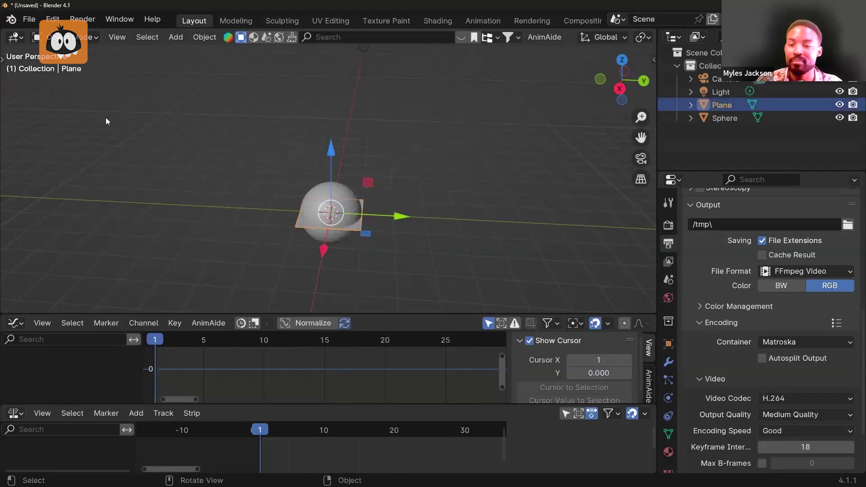
{"action": "left_click", "coordinate": [3, 62]}
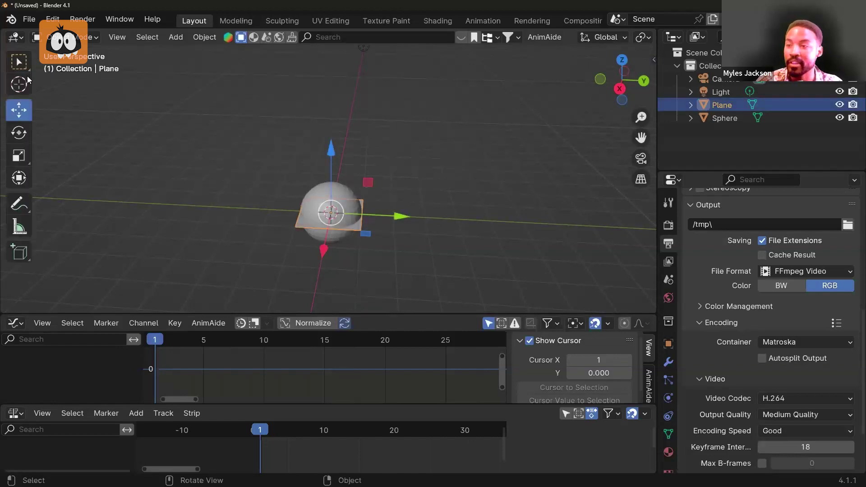
Enlarge the plane with the Scale tool into a wide floor around the sphere, and deselect it
{"action": "left_click", "coordinate": [18, 155]}
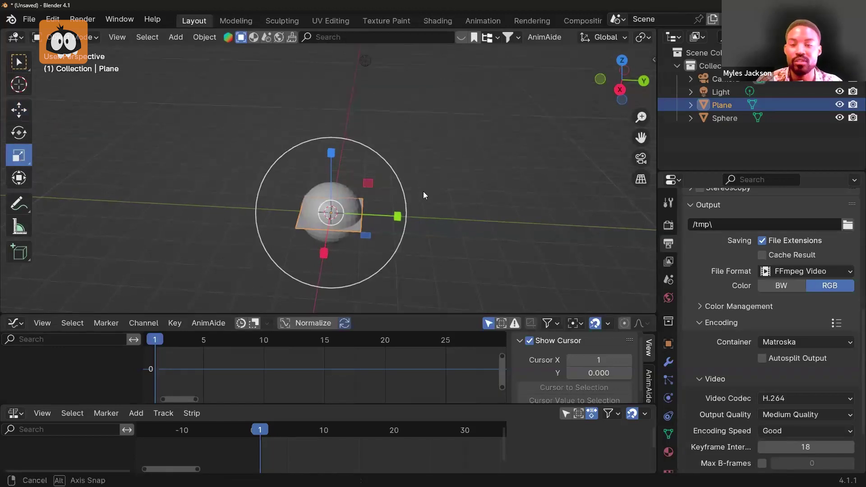
{"action": "middle_click_drag", "start_coordinate": [423, 192], "coordinate": [364, 245]}
{"action": "left_click_drag", "start_coordinate": [364, 248], "coordinate": [570, 212]}
{"action": "scroll", "coordinate": [569, 208], "scroll_direction": "down", "scroll_amount": 4}
{"action": "middle_click_drag", "start_coordinate": [552, 181], "coordinate": [542, 175]}
{"action": "left_click", "coordinate": [542, 175]}
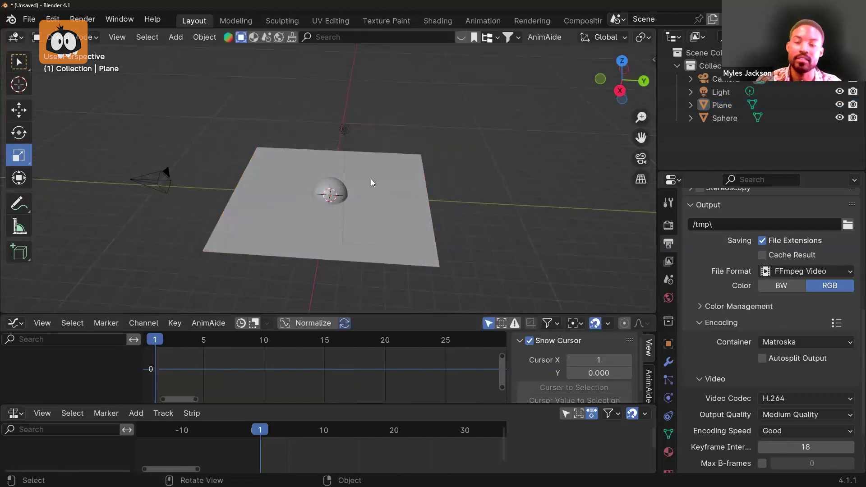
Move the sphere straight up along the Z axis so it sits above the plane
{"action": "left_click", "coordinate": [338, 179]}
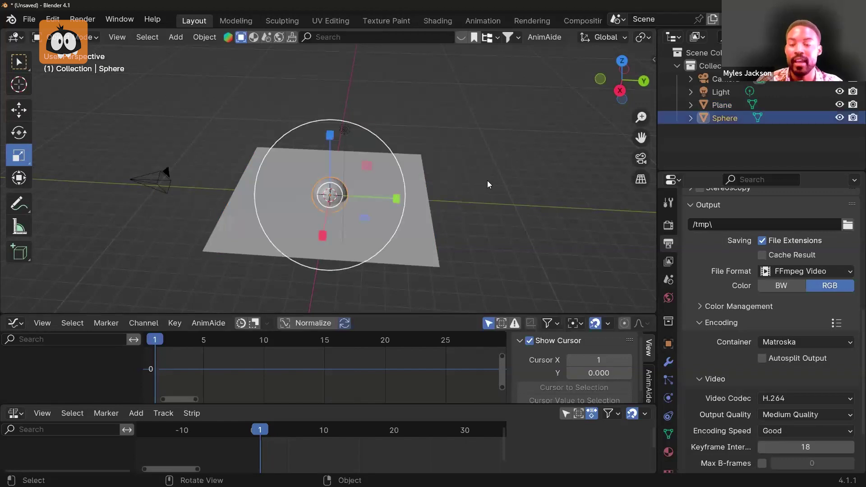
{"action": "key", "text": "g"}
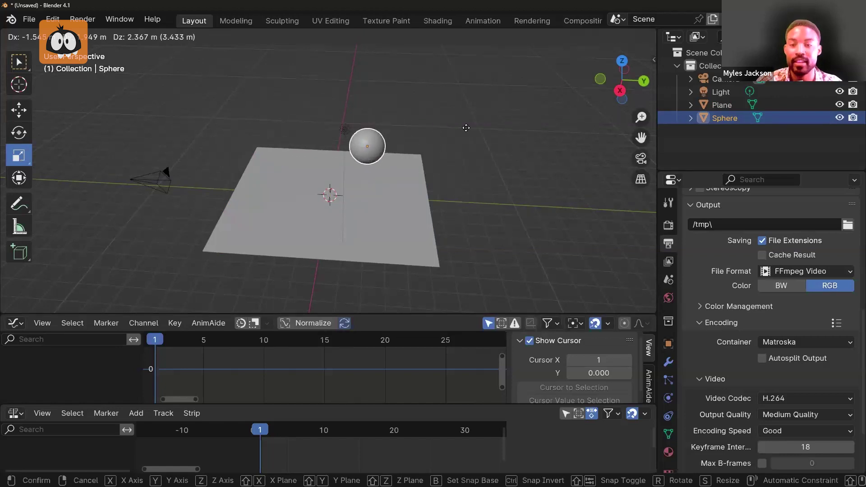
{"action": "key", "text": "z"}
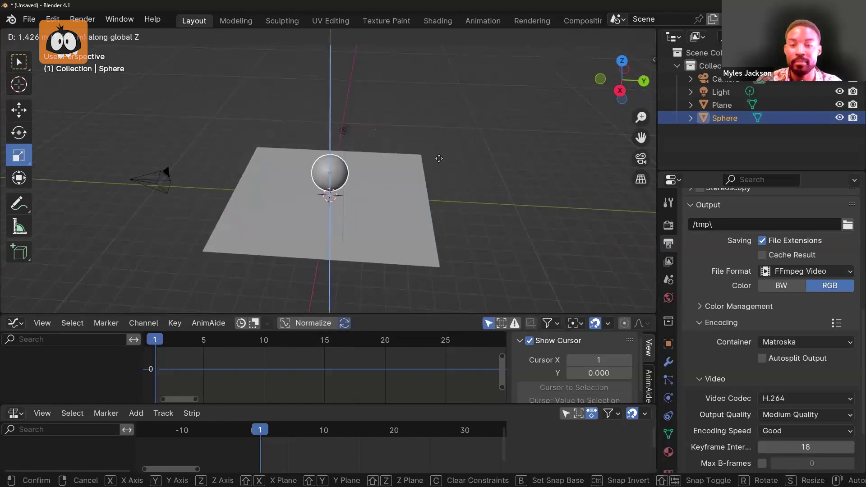
{"action": "left_click", "coordinate": [441, 136]}
Scale the sphere up slightly in all directions and try a free rotation on it
{"action": "scroll", "coordinate": [398, 151], "scroll_direction": "up", "scroll_amount": 3}
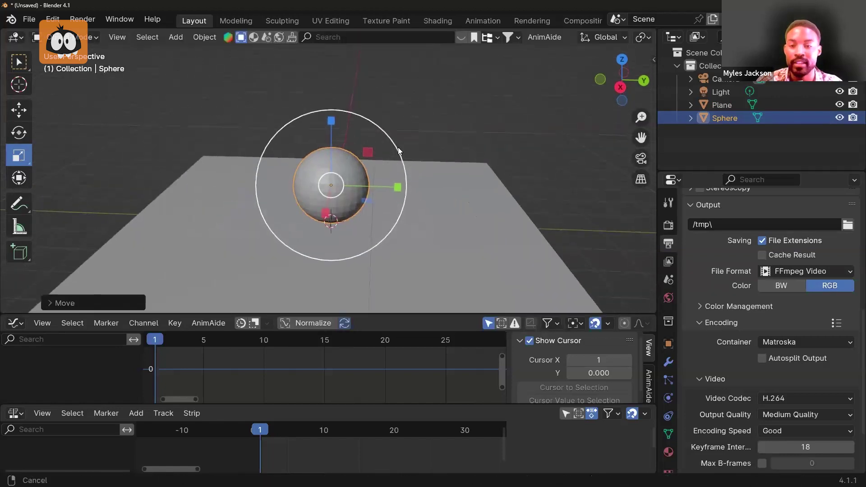
{"action": "middle_click_drag", "start_coordinate": [399, 150], "coordinate": [403, 128], "text": "shift"}
{"action": "key", "text": "s"}
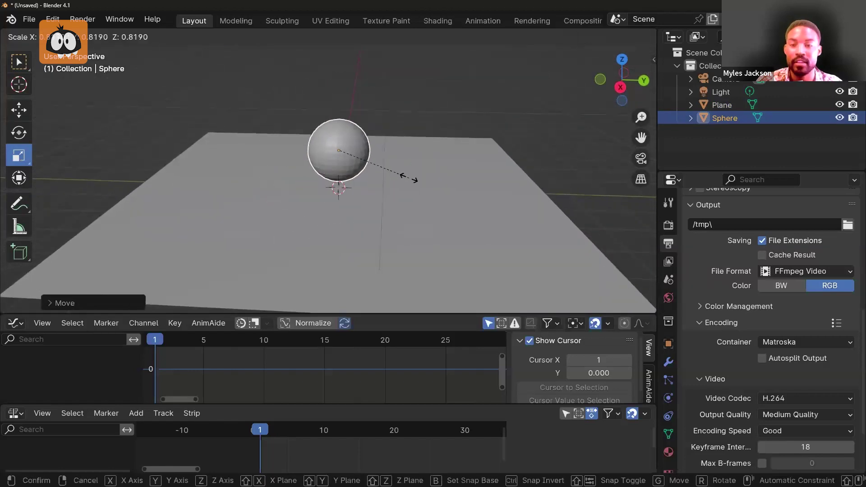
{"action": "left_click", "coordinate": [437, 163]}
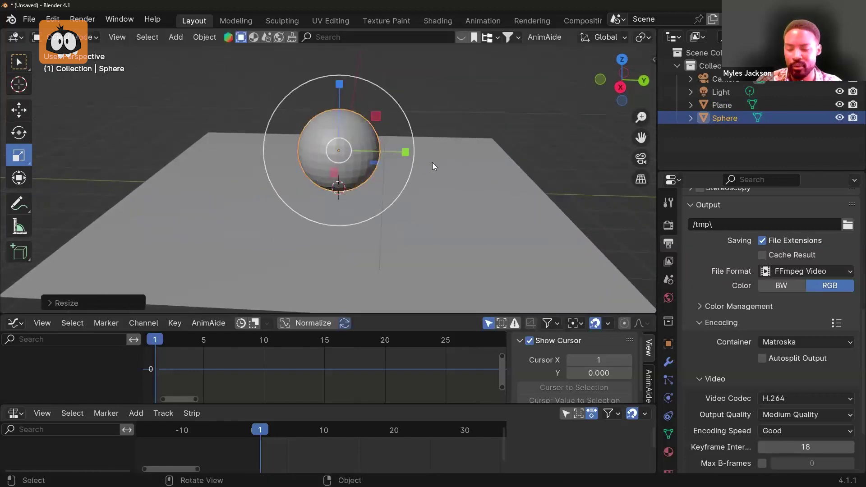
{"action": "key", "text": "r"}
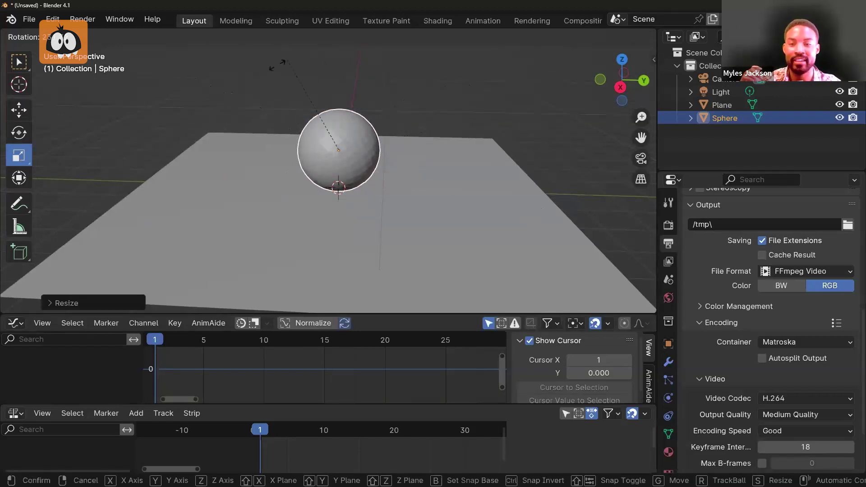
{"action": "right_click", "coordinate": [446, 98]}
In the right orthographic view, adjust the sphere's height along the Z axis so it rests on the plane
{"action": "scroll", "coordinate": [439, 129], "scroll_direction": "up", "scroll_amount": 4}
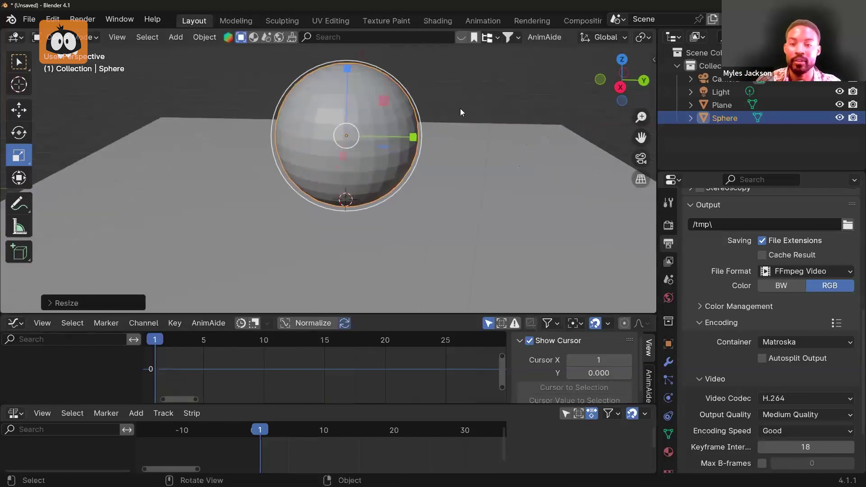
{"action": "left_click", "coordinate": [621, 87]}
{"action": "middle_click_drag", "start_coordinate": [401, 150], "coordinate": [456, 147]}
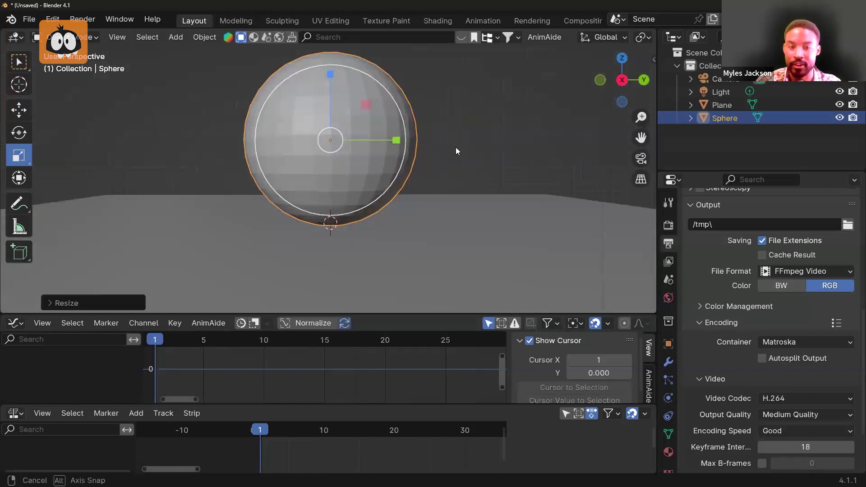
{"action": "left_click", "coordinate": [623, 87]}
{"action": "scroll", "coordinate": [429, 182], "scroll_direction": "down", "scroll_amount": 2}
{"action": "middle_click_drag", "start_coordinate": [377, 211], "coordinate": [379, 223], "text": "shift"}
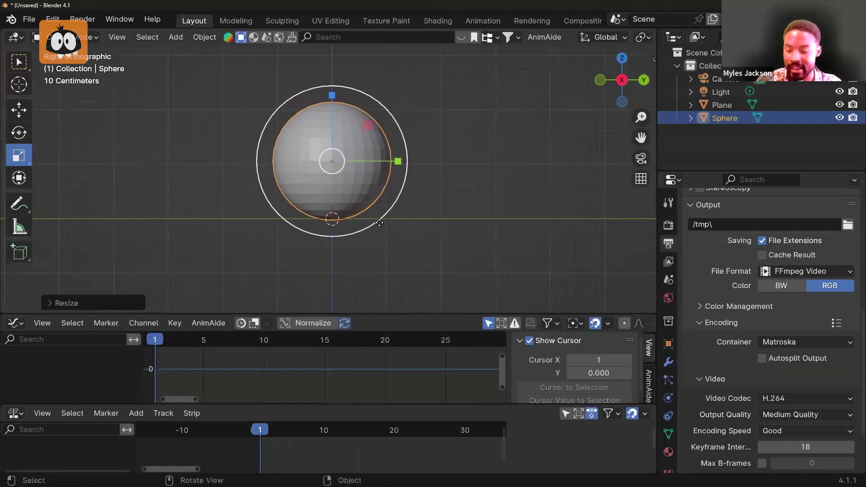
{"action": "key", "text": "g"}
{"action": "key", "text": "z"}
{"action": "left_click", "coordinate": [391, 190]}
{"action": "middle_click_drag", "start_coordinate": [391, 191], "coordinate": [430, 194]}
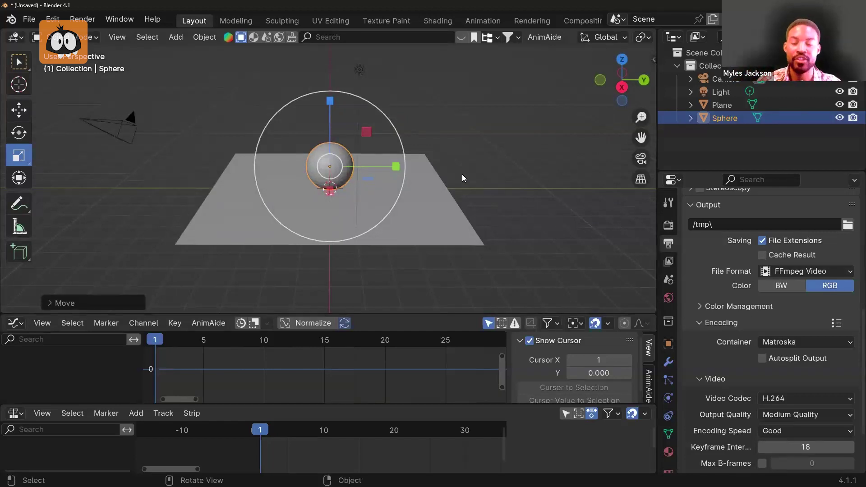
Try a free move and a uniform scale on the sphere, cancelling both
{"action": "middle_click_drag", "start_coordinate": [478, 174], "coordinate": [478, 174]}
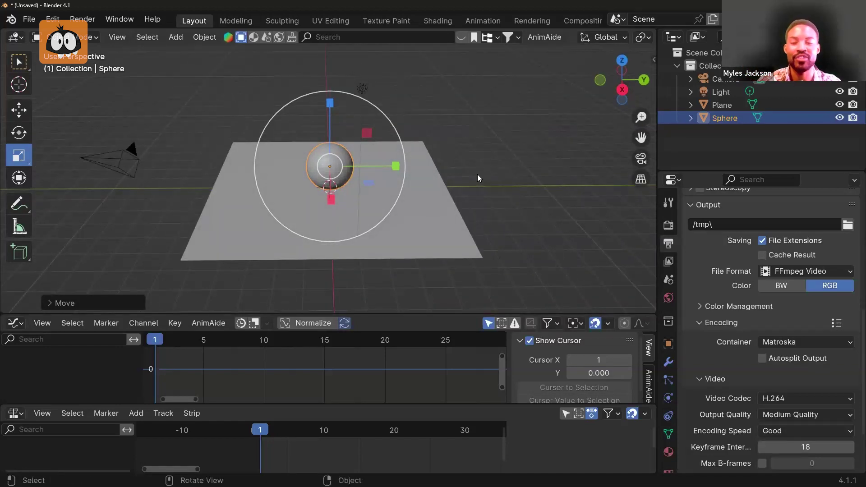
{"action": "key", "text": "g"}
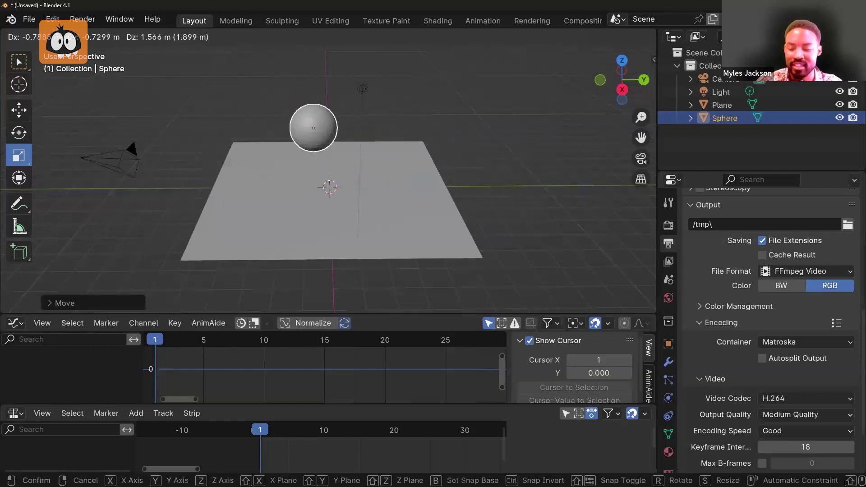
{"action": "key", "text": "Escape"}
{"action": "key", "text": "s"}
{"action": "key", "text": "Escape"}
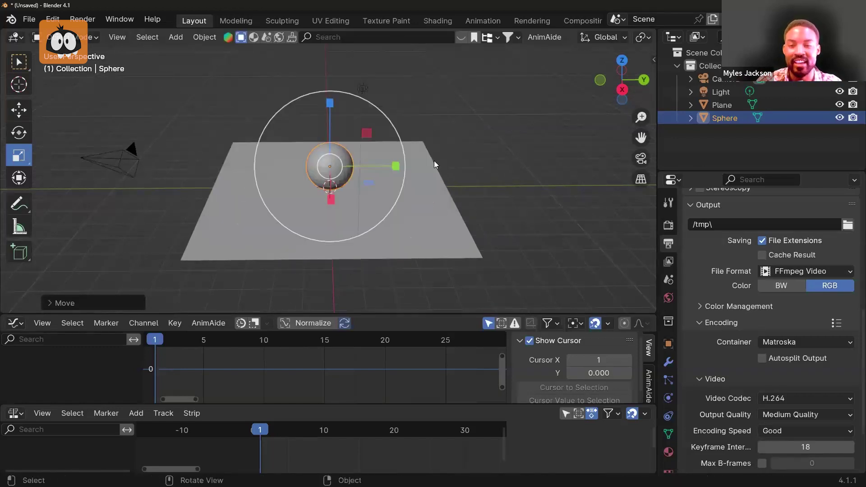
Try a free move and a Z-axis move of the sphere, cancelling both
{"action": "key", "text": "g"}
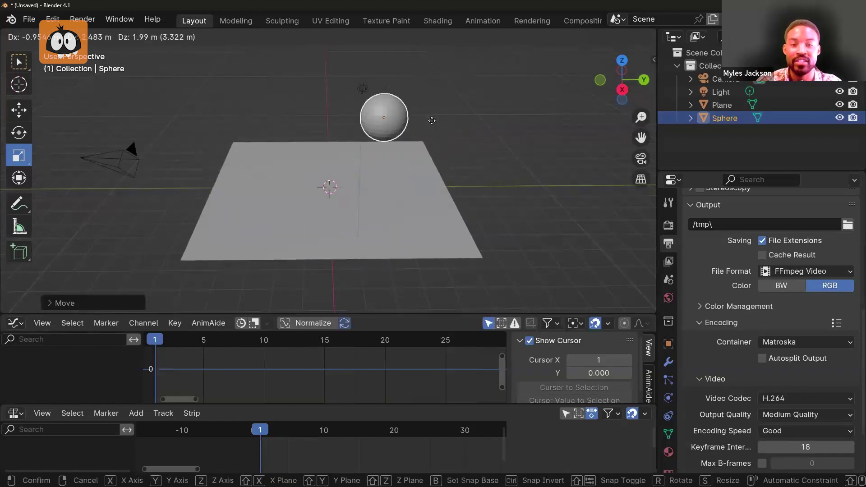
{"action": "key", "text": "Escape"}
{"action": "key", "text": "g"}
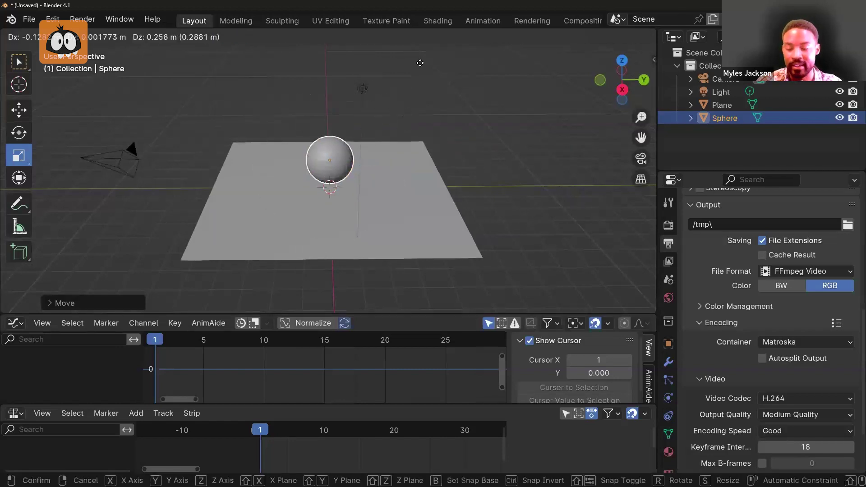
{"action": "key", "text": "z"}
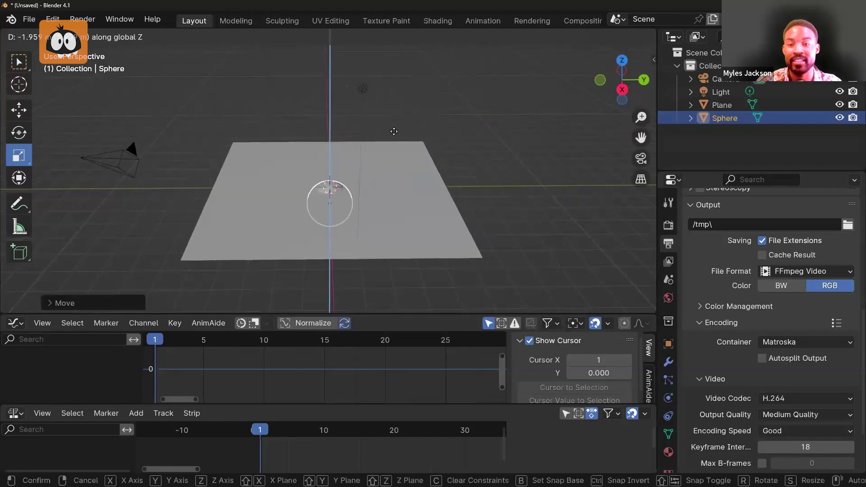
{"action": "right_click", "coordinate": [373, 110]}
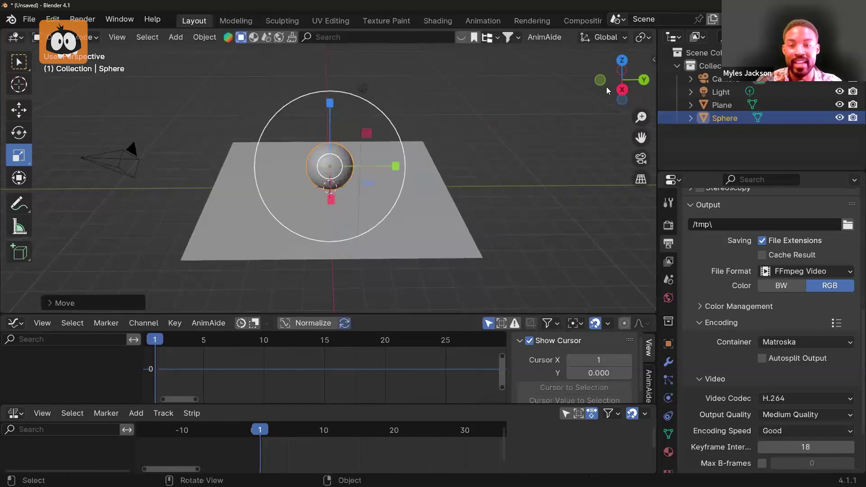
Move the sphere along the global Y axis and the global X axis, keeping it near the plane's centre, and deselect it
{"action": "left_click_drag", "start_coordinate": [630, 59], "coordinate": [635, 59]}
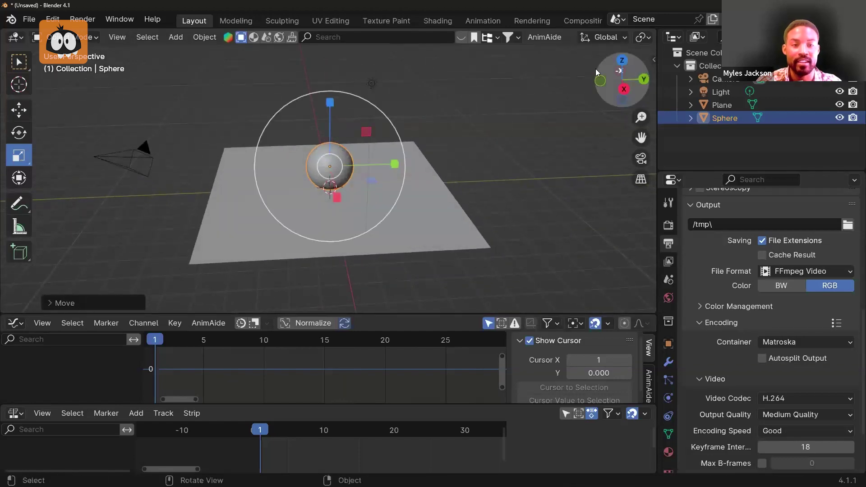
{"action": "key", "text": "g"}
{"action": "key", "text": "z"}
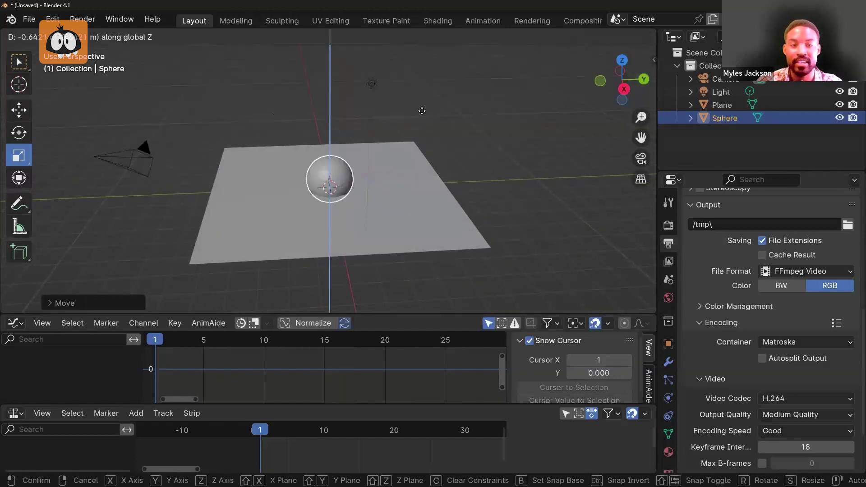
{"action": "key", "text": "y"}
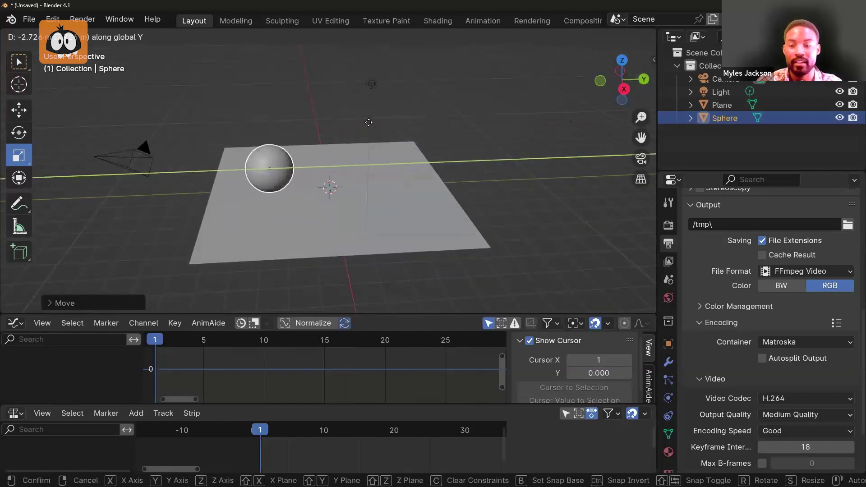
{"action": "left_click", "coordinate": [374, 135]}
{"action": "key", "text": "g"}
{"action": "key", "text": "x"}
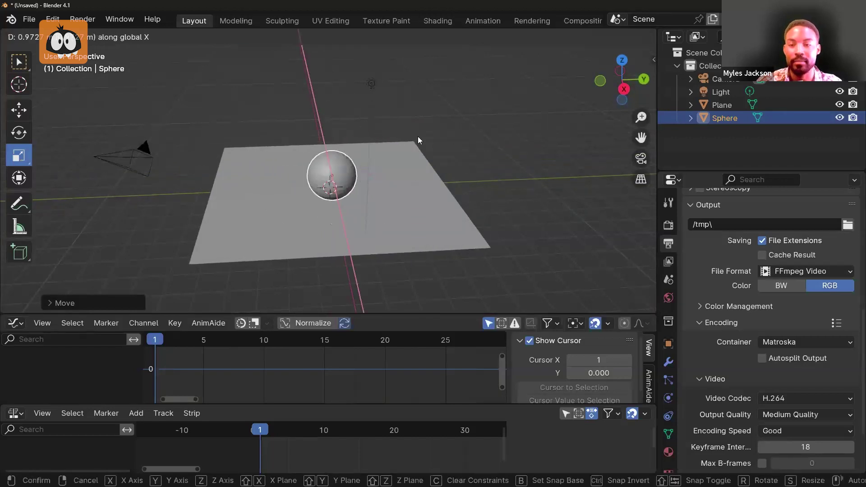
{"action": "left_click", "coordinate": [410, 141]}
{"action": "middle_click_drag", "start_coordinate": [401, 147], "coordinate": [505, 152]}
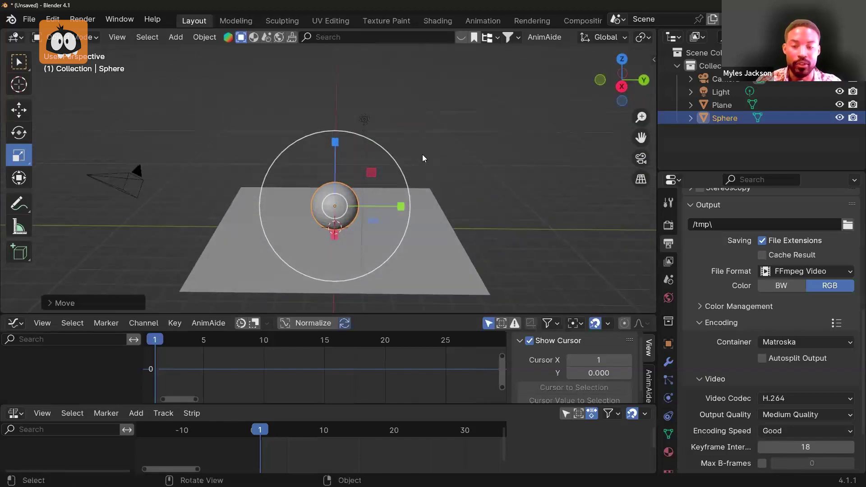
{"action": "left_click", "coordinate": [511, 177]}
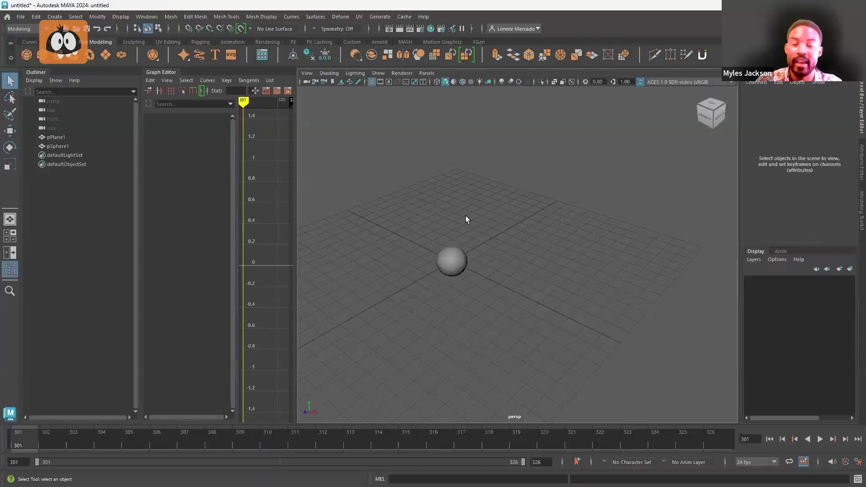
Switch to Maya and move the sphere up along the Y axis to about 1.789 with the Move tool
{"action": "middle_click_drag", "start_coordinate": [466, 219], "coordinate": [511, 228]}
{"action": "scroll", "coordinate": [479, 257], "scroll_direction": "up", "scroll_amount": 3}
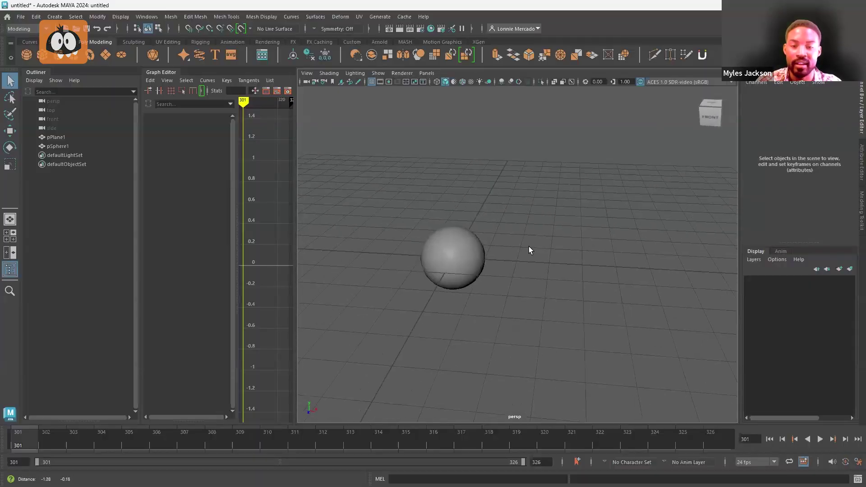
{"action": "scroll", "coordinate": [529, 248], "scroll_direction": "down", "scroll_amount": 2}
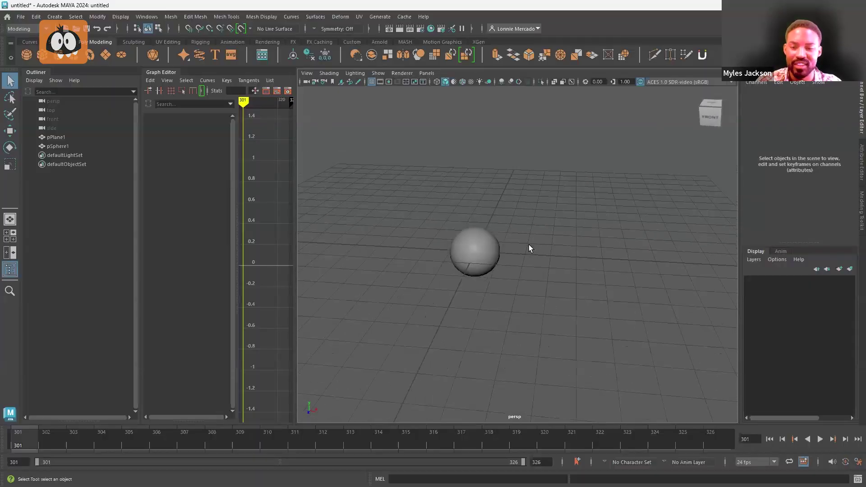
{"action": "left_click", "coordinate": [484, 236]}
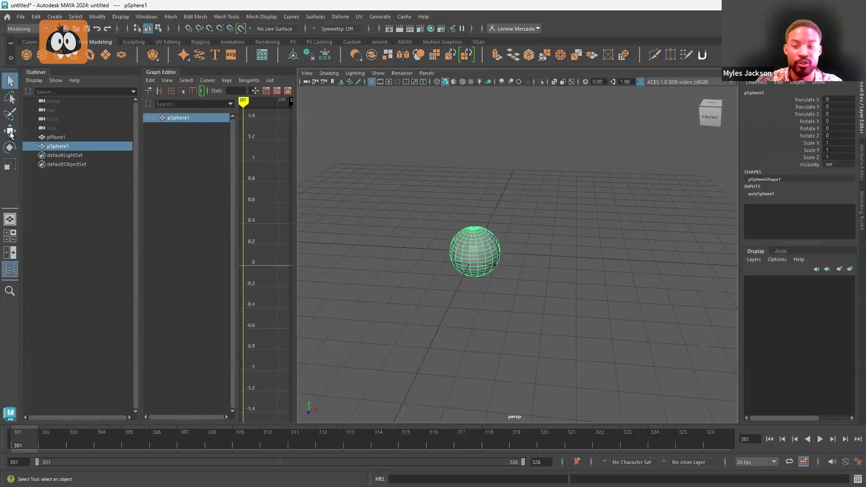
{"action": "left_click", "coordinate": [10, 131]}
{"action": "left_click_drag", "start_coordinate": [470, 219], "coordinate": [480, 175]}
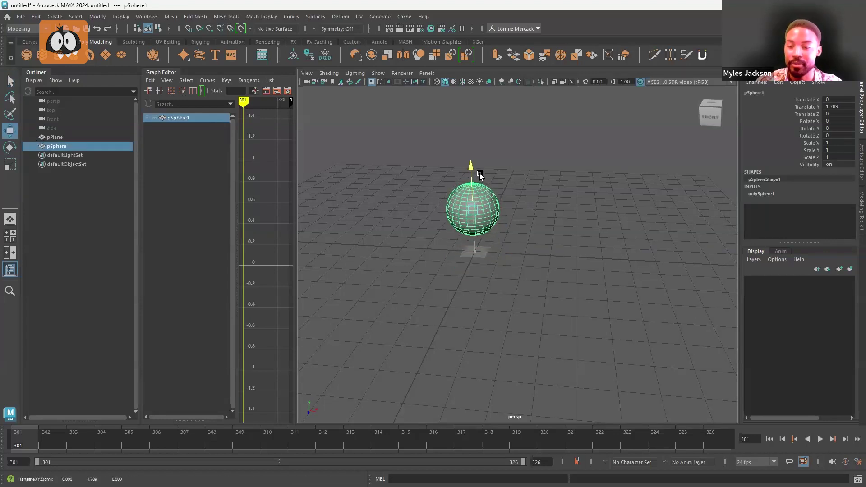
{"action": "left_click", "coordinate": [543, 228]}
Scale the plane uniformly to about 9.784 so it forms a large floor under the sphere
{"action": "left_click", "coordinate": [480, 253]}
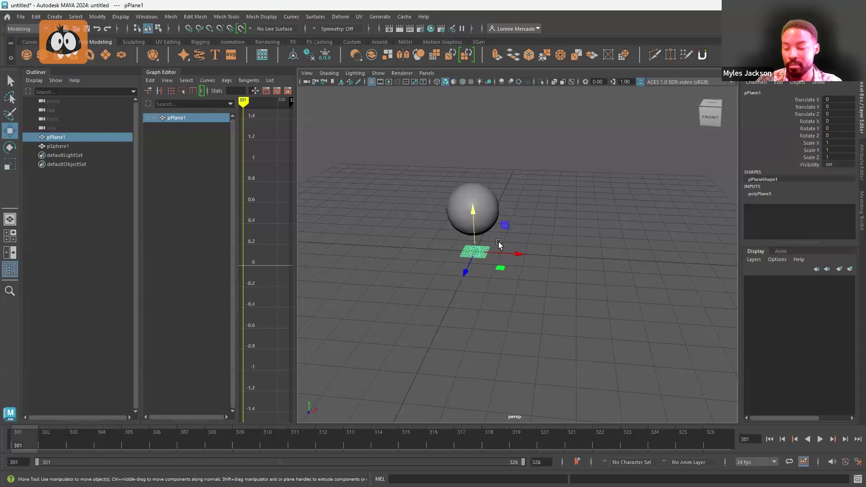
{"action": "key", "text": "e"}
{"action": "key", "text": "r"}
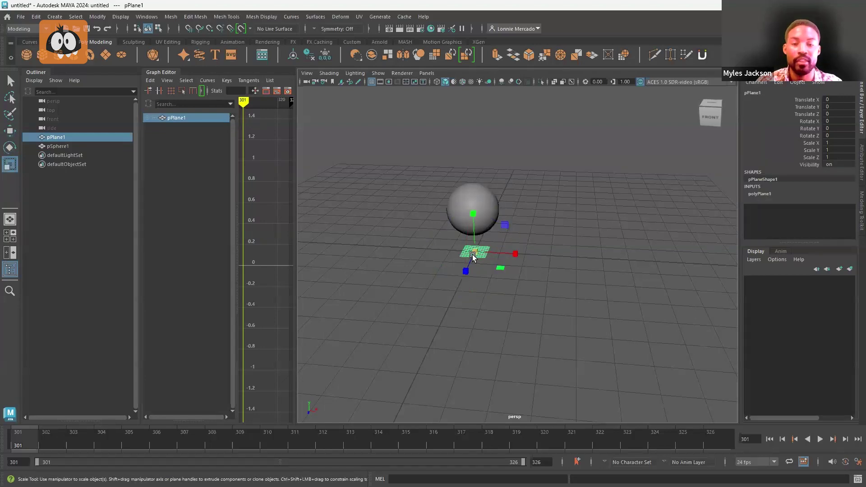
{"action": "left_click_drag", "start_coordinate": [473, 255], "coordinate": [629, 257]}
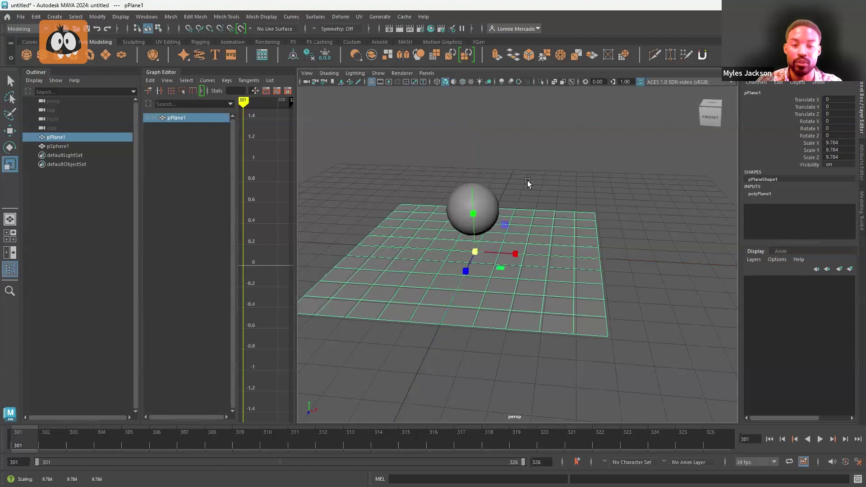
Lower the sphere along the Y axis to a Translate Y of about 0.847, keeping its scale at 1
{"action": "left_click", "coordinate": [480, 197]}
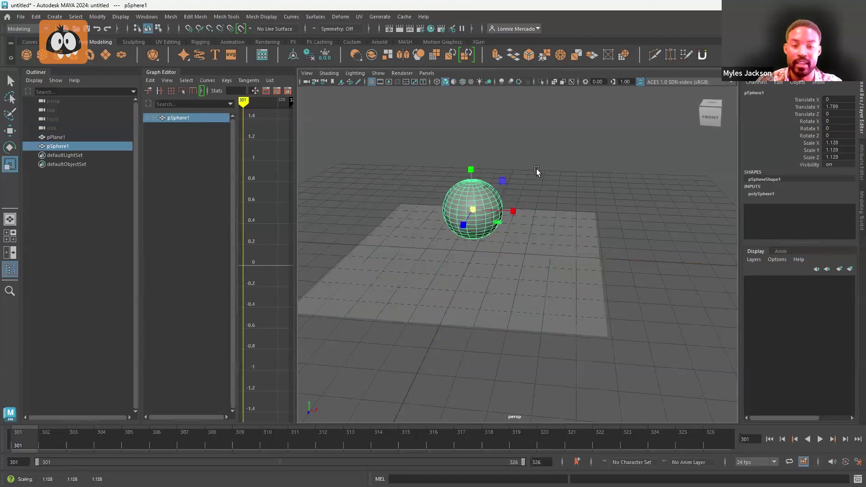
{"action": "left_click", "coordinate": [442, 194]}
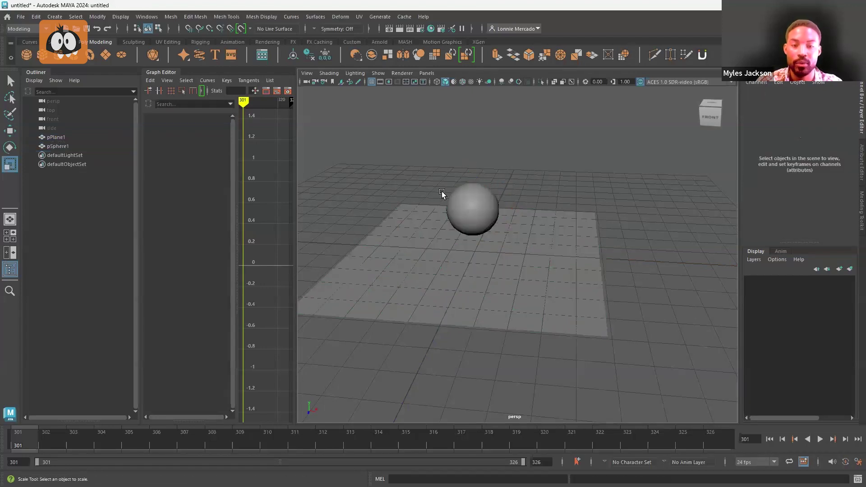
{"action": "left_click", "coordinate": [457, 200]}
{"action": "key", "text": "w"}
{"action": "left_click_drag", "start_coordinate": [472, 175], "coordinate": [472, 198]}
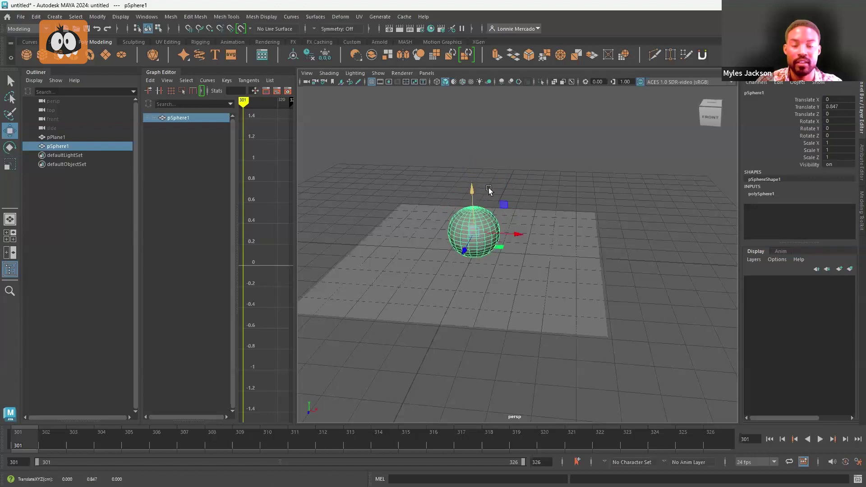
Rotate the sphere about 19 degrees around the Y axis, try free rotations, and undo those extra rotations
{"action": "key", "text": "r"}
{"action": "key", "text": "e"}
{"action": "left_click_drag", "start_coordinate": [475, 262], "coordinate": [530, 153]}
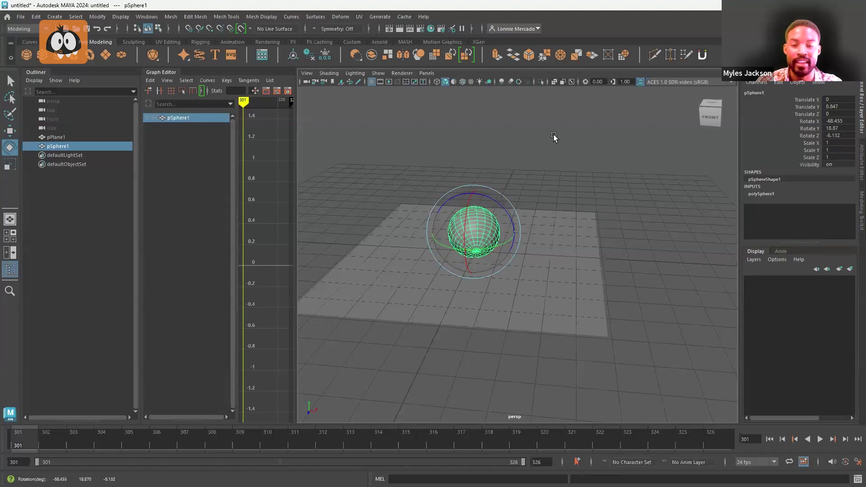
{"action": "left_click", "coordinate": [521, 168]}
{"action": "left_click", "coordinate": [469, 224]}
{"action": "key", "text": "ctrl+z"}
{"action": "key", "text": "ctrl+z"}
{"action": "key", "text": "ctrl+z"}
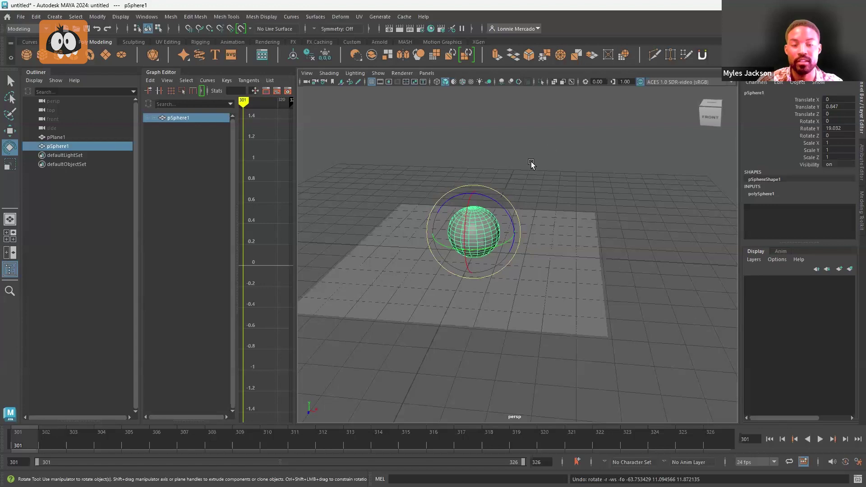
Cycle through the Move, Rotate and Scale tools on the sphere to compare their manipulators
{"action": "left_click_drag", "start_coordinate": [532, 166], "coordinate": [507, 166], "text": "alt"}
{"action": "scroll", "coordinate": [526, 157], "scroll_direction": "up", "scroll_amount": 5}
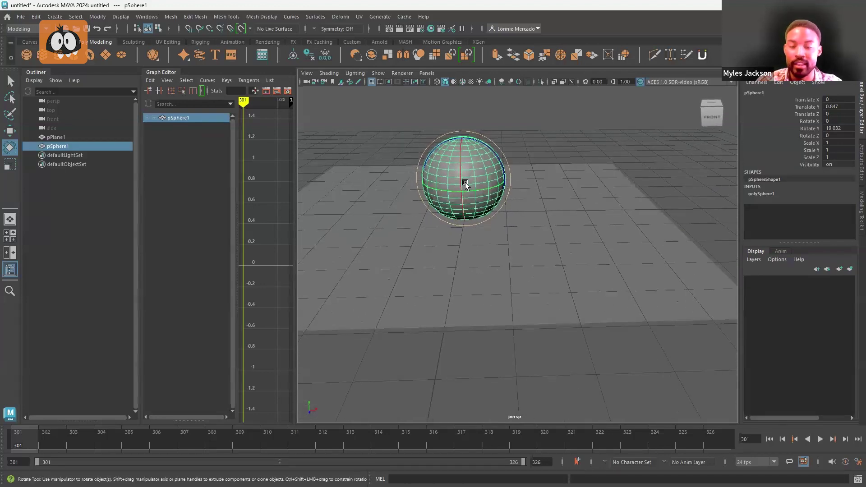
{"action": "key", "text": "w"}
{"action": "key", "text": "e"}
{"action": "key", "text": "r"}
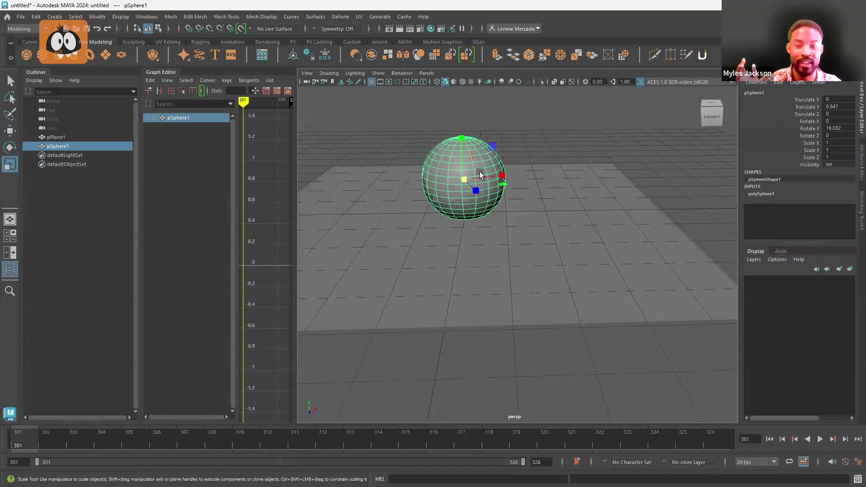
{"action": "key", "text": "w"}
{"action": "key", "text": "e"}
{"action": "key", "text": "r"}
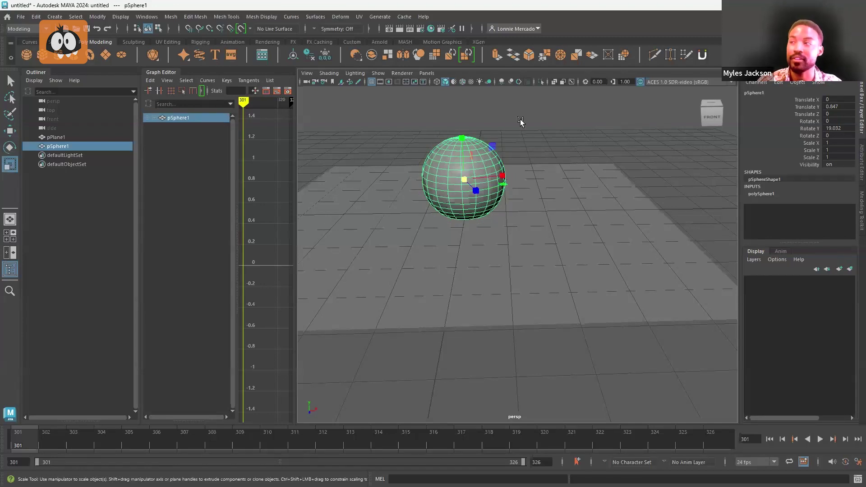
Scale the sphere down uniformly to about 0.987
{"action": "scroll", "coordinate": [493, 165], "scroll_direction": "up", "scroll_amount": 5}
{"action": "middle_click_drag", "start_coordinate": [529, 146], "coordinate": [555, 93], "text": "alt"}
{"action": "middle_click_drag", "start_coordinate": [542, 131], "coordinate": [541, 152]}
{"action": "left_click_drag", "start_coordinate": [723, 177], "coordinate": [544, 218], "text": "alt"}
{"action": "left_click_drag", "start_coordinate": [584, 186], "coordinate": [700, 160], "text": "alt"}
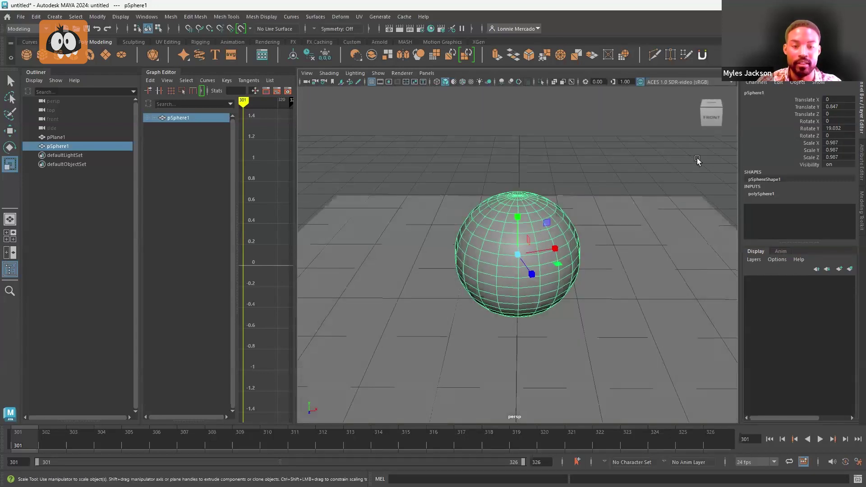
In the front view, raise the sphere along the Y axis to a Translate Y of about 0.96 so it rests on the plane
{"action": "left_click", "coordinate": [716, 118]}
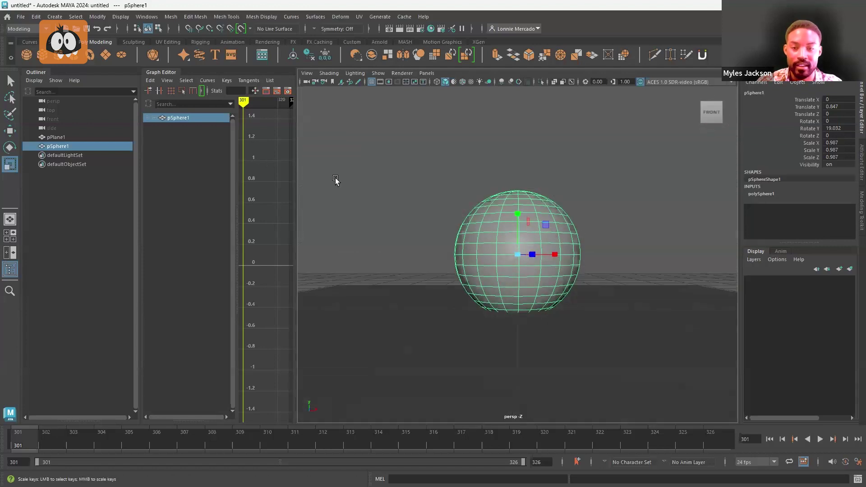
{"action": "key", "text": "w"}
{"action": "left_click_drag", "start_coordinate": [519, 210], "coordinate": [521, 208]}
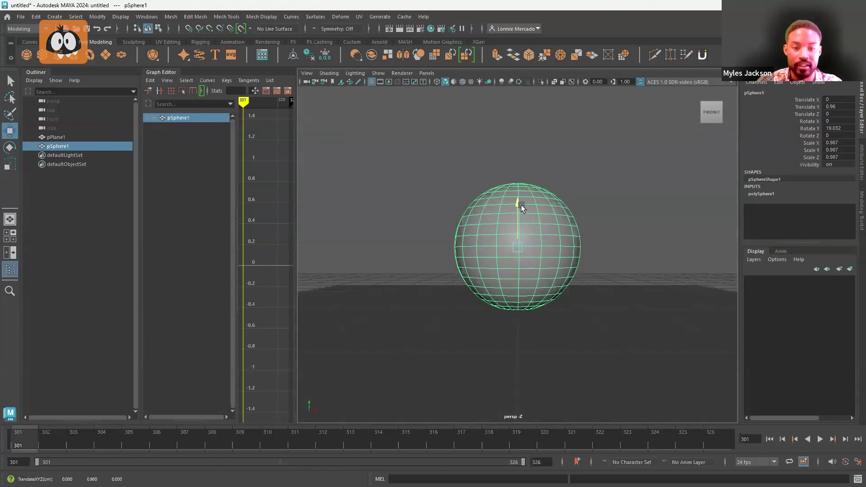
Try lowering the sphere to about 0.853 along the Y axis in the perspective view, and undo that move
{"action": "left_click_drag", "start_coordinate": [619, 173], "coordinate": [570, 163], "text": "alt"}
{"action": "scroll", "coordinate": [571, 158], "scroll_direction": "down", "scroll_amount": 3}
{"action": "middle_click_drag", "start_coordinate": [571, 158], "coordinate": [572, 166], "text": "alt"}
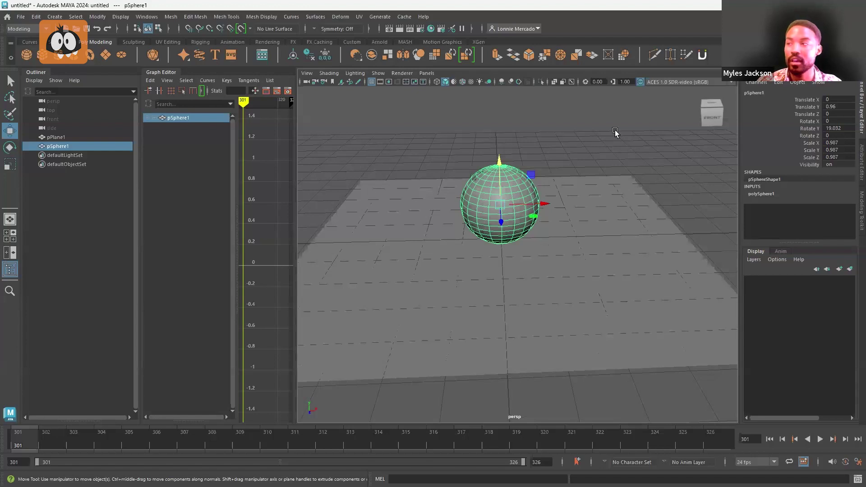
{"action": "left_click_drag", "start_coordinate": [589, 188], "coordinate": [586, 181], "text": "alt"}
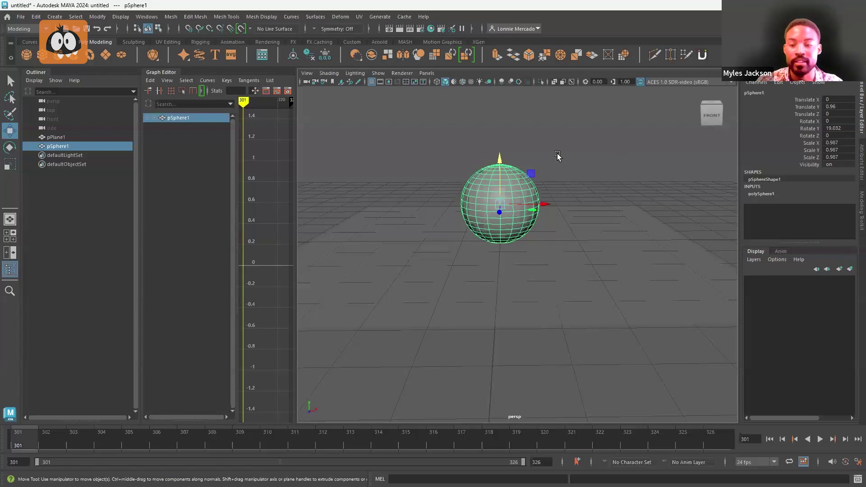
{"action": "left_click_drag", "start_coordinate": [566, 174], "coordinate": [584, 155], "text": "alt"}
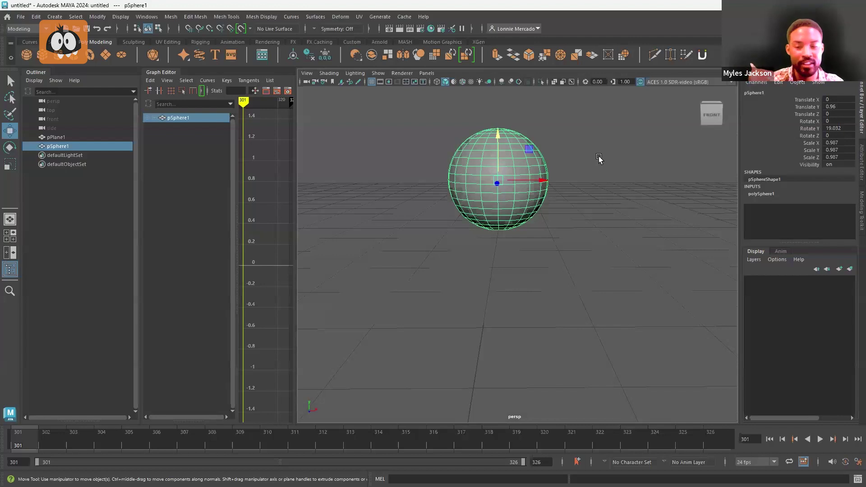
{"action": "middle_click_drag", "start_coordinate": [603, 149], "coordinate": [605, 155]}
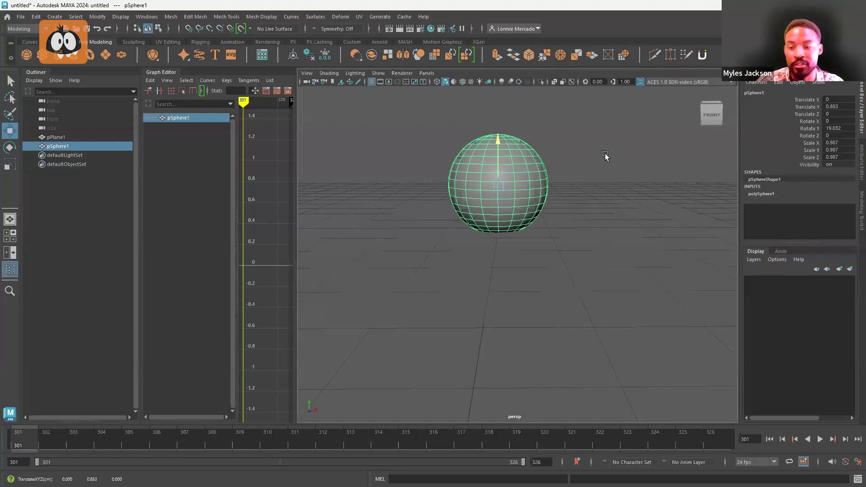
{"action": "key", "text": "ctrl+z"}
{"action": "left_click_drag", "start_coordinate": [606, 152], "coordinate": [607, 156], "text": "alt"}
{"action": "scroll", "coordinate": [607, 156], "scroll_direction": "down", "scroll_amount": 3}
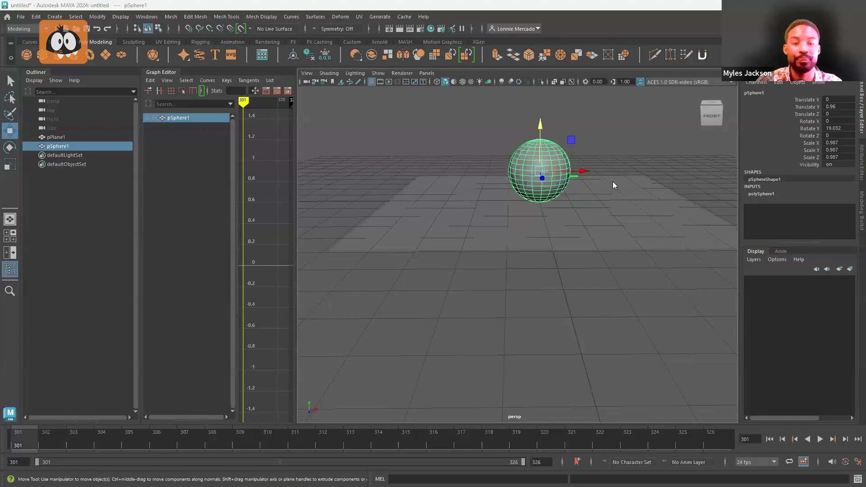
Switch to Blender, select the sphere, and display its transform values in both the object properties and the viewport sidebar
{"action": "key", "text": "alt+Tab"}
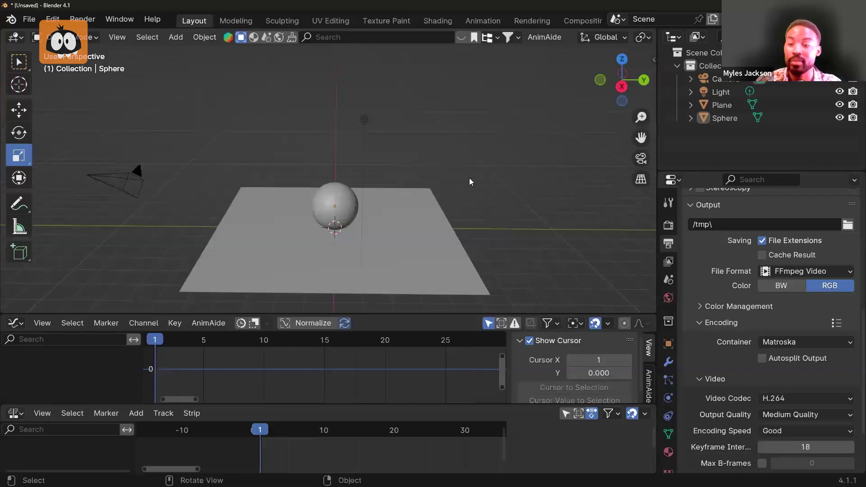
{"action": "left_click", "coordinate": [321, 197]}
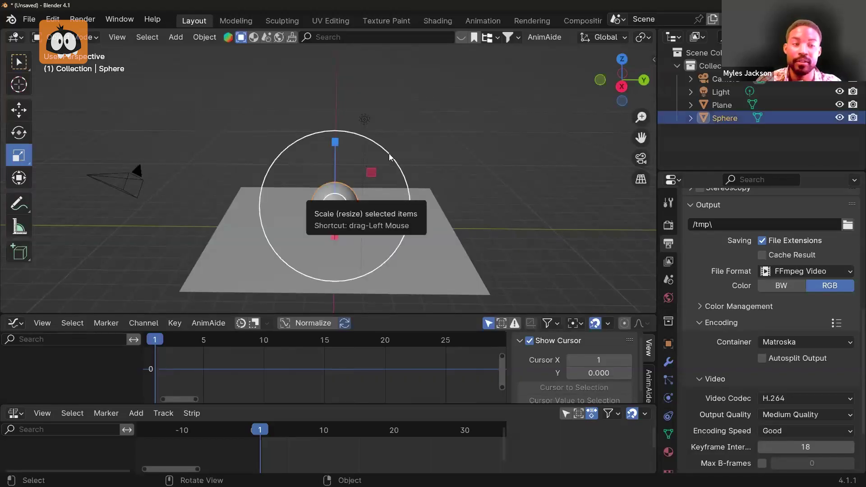
{"action": "left_click", "coordinate": [389, 153]}
{"action": "left_click", "coordinate": [337, 198]}
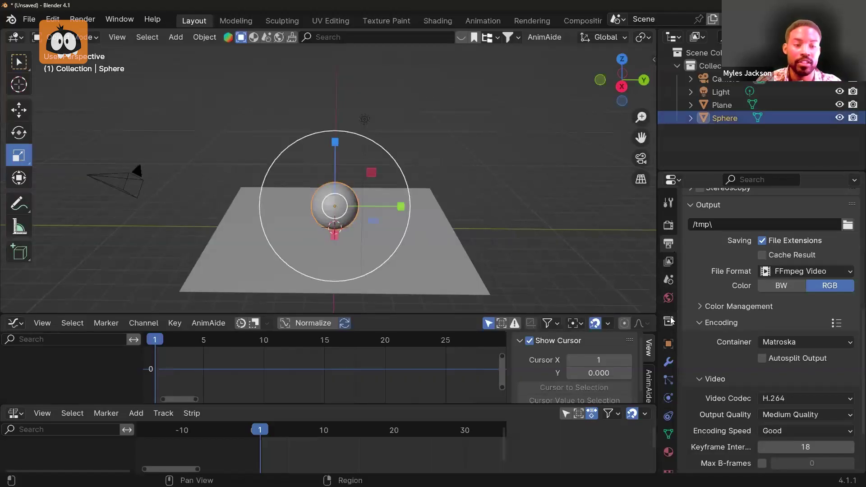
{"action": "left_click", "coordinate": [668, 344]}
{"action": "left_click", "coordinate": [714, 246]}
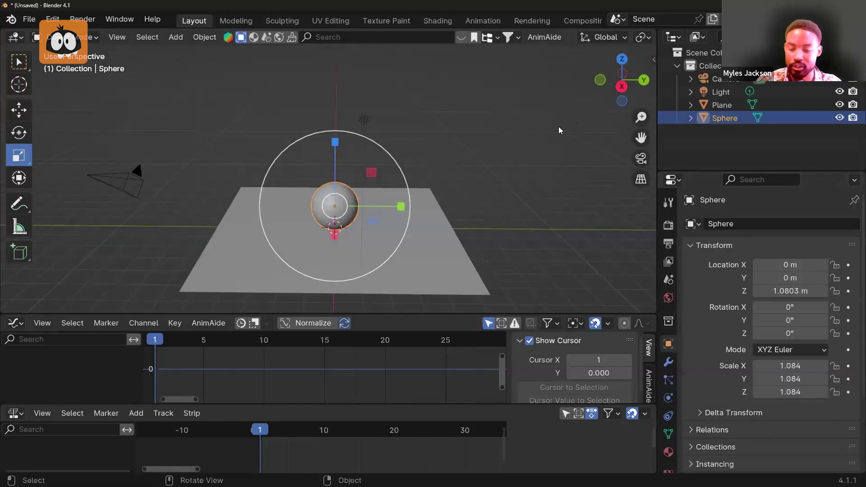
{"action": "key", "text": "n"}
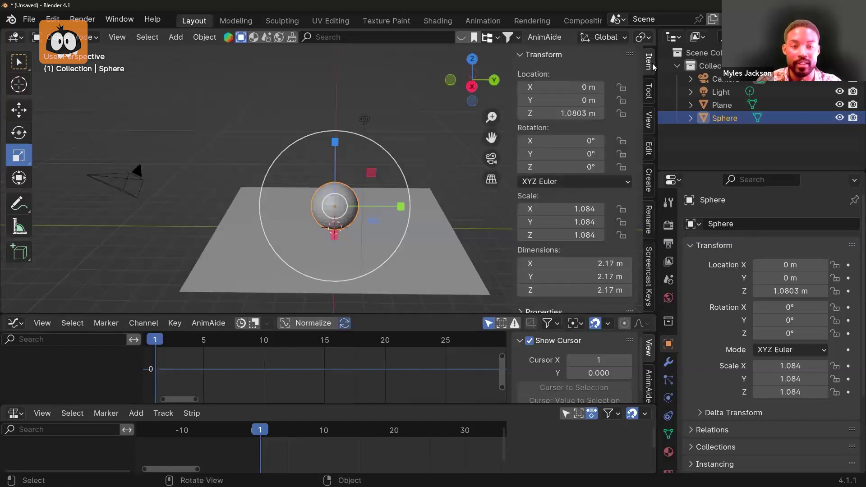
Apply All Transforms to the sphere so its location, rotation and scale are reset without changing its shape
{"action": "key", "text": "ctrl+KP_7"}
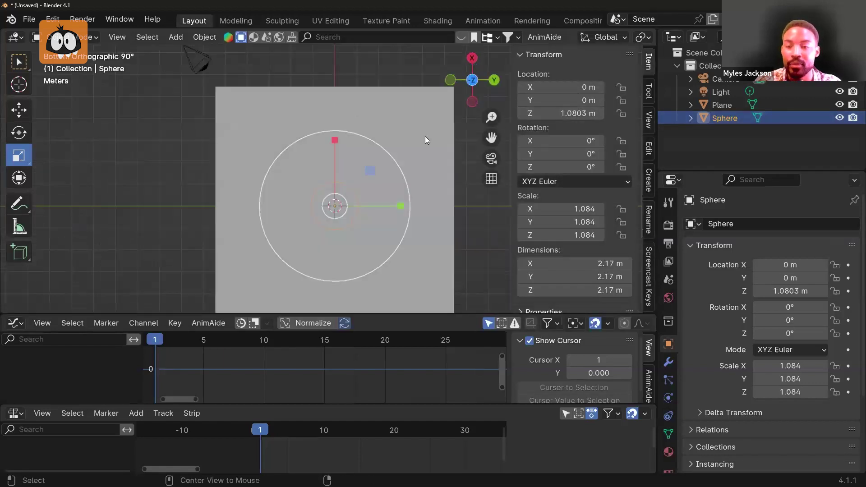
{"action": "middle_click_drag", "start_coordinate": [390, 204], "coordinate": [396, 54]}
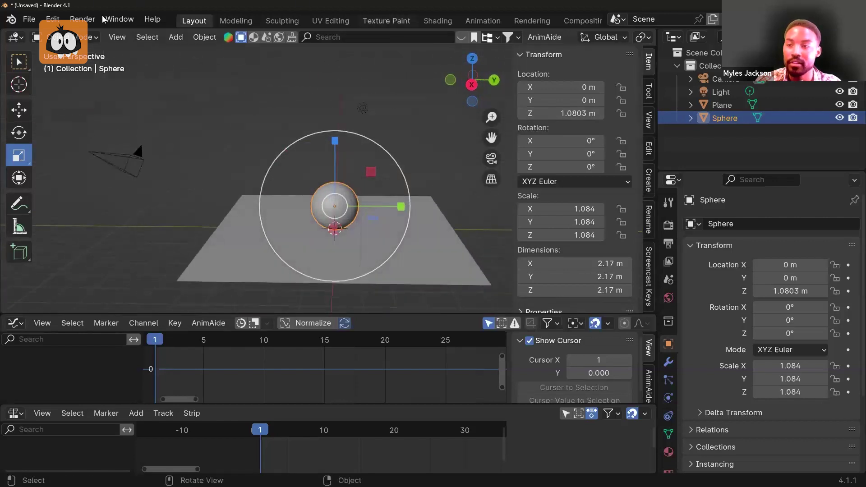
{"action": "left_click", "coordinate": [202, 38]}
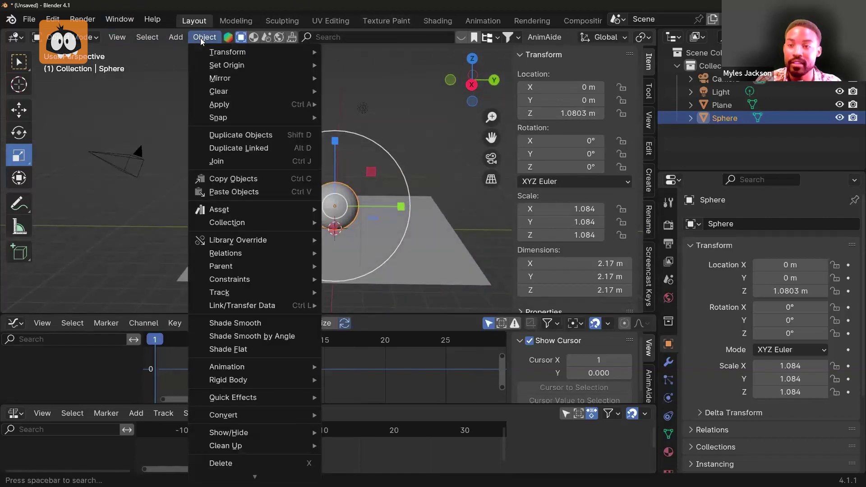
{"action": "mouse_move", "coordinate": [226, 105]}
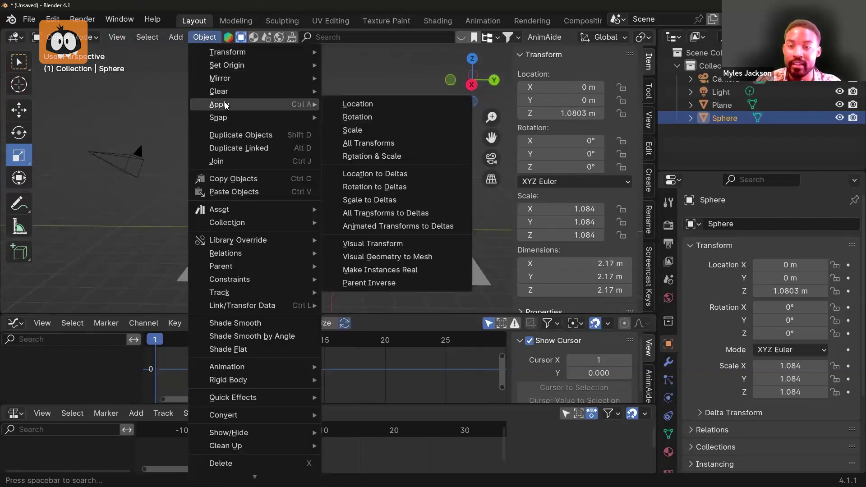
{"action": "left_click", "coordinate": [375, 143]}
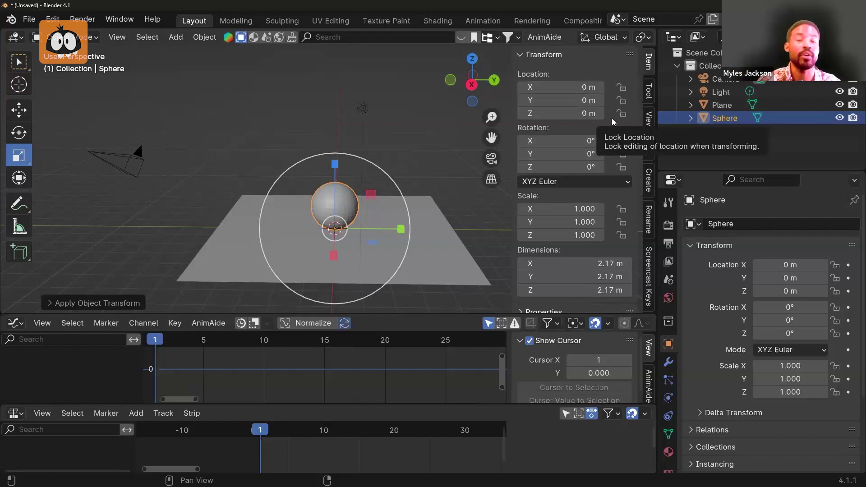
{"action": "scroll", "coordinate": [361, 113], "scroll_direction": "down", "scroll_amount": 1}
{"action": "scroll", "coordinate": [361, 113], "scroll_direction": "up", "scroll_amount": 1}
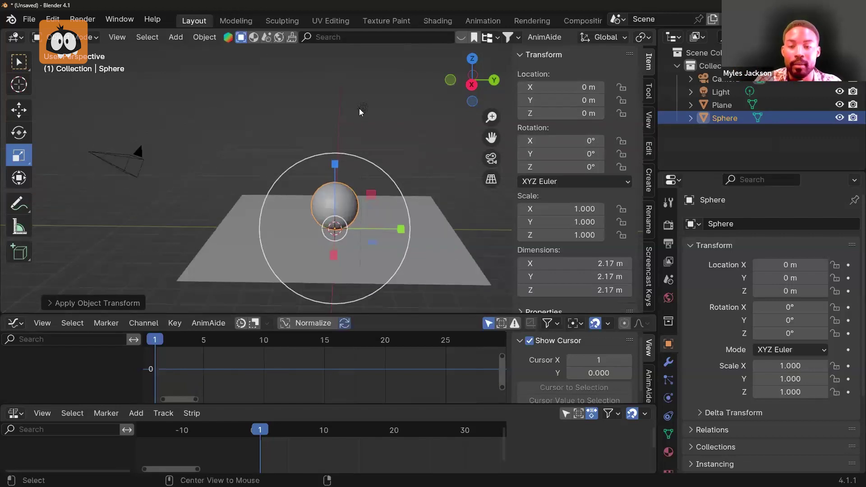
Select the plane under the sphere and apply All Transforms to it as well
{"action": "middle_click_drag", "start_coordinate": [414, 198], "coordinate": [419, 202]}
{"action": "left_click", "coordinate": [421, 202]}
{"action": "left_click", "coordinate": [419, 136]}
{"action": "left_click", "coordinate": [418, 203]}
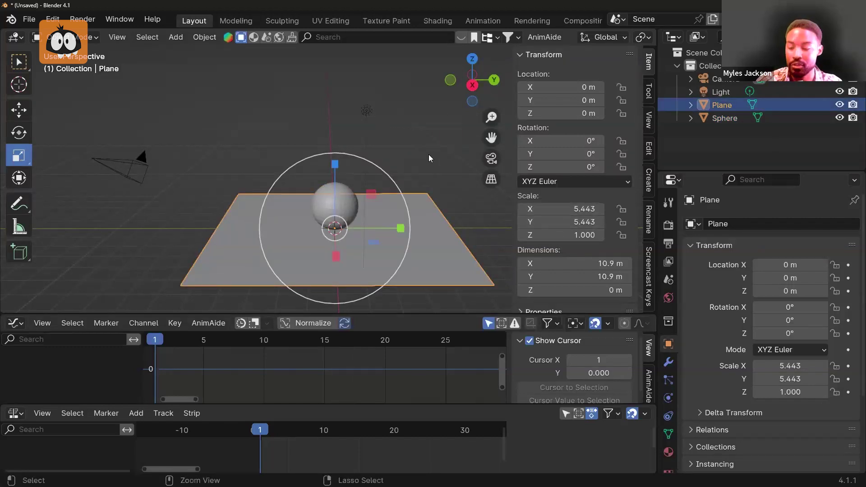
{"action": "key", "text": "ctrl+a"}
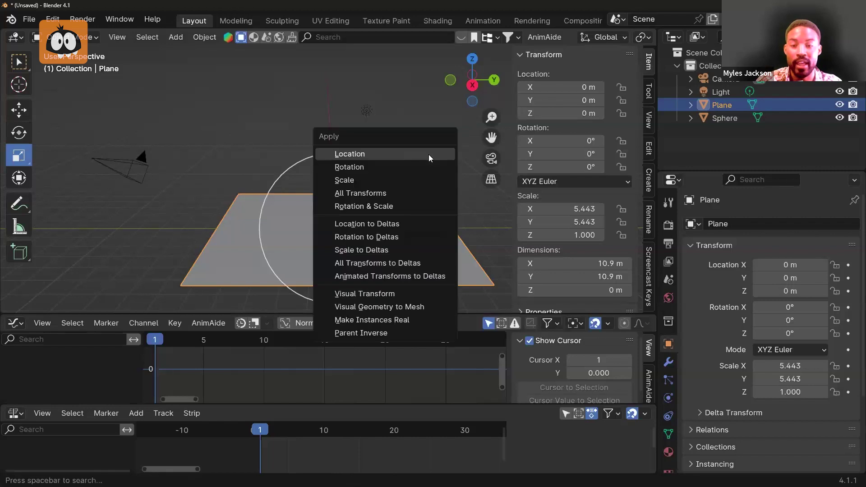
{"action": "left_click", "coordinate": [414, 193]}
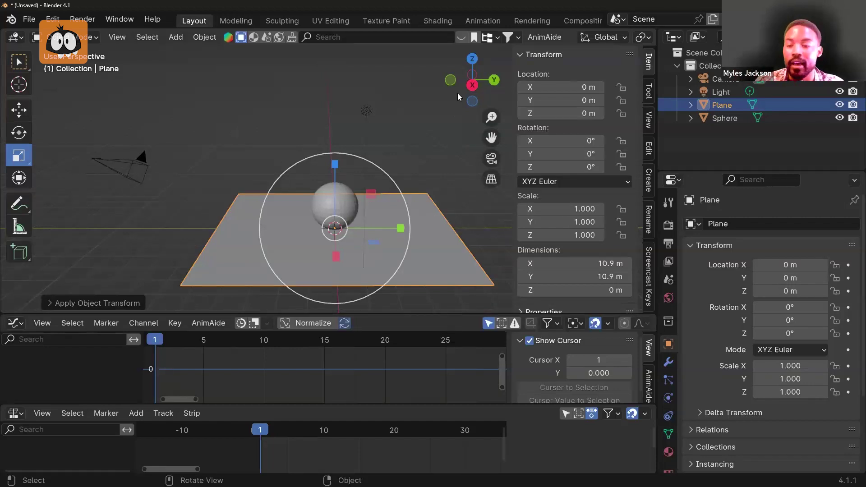
{"action": "left_click", "coordinate": [424, 135]}
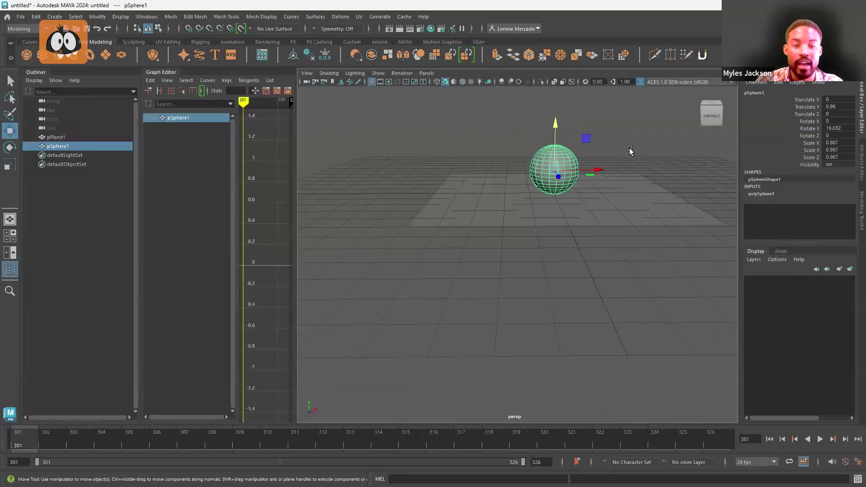
Switch to Maya, clear the sphere selection, and select the plane to examine its transform values
{"action": "middle_click_drag", "start_coordinate": [629, 148], "coordinate": [623, 141], "text": "shift"}
{"action": "key", "text": "ctrl+z"}
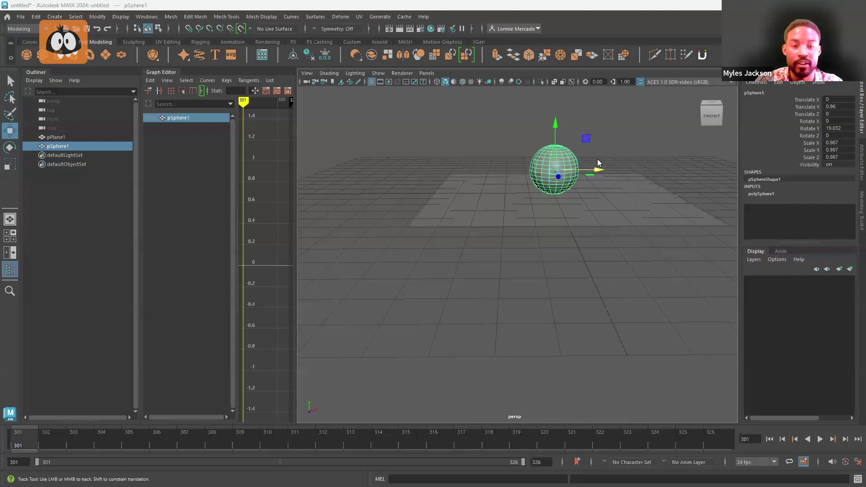
{"action": "left_click", "coordinate": [441, 146]}
{"action": "middle_click_drag", "start_coordinate": [600, 124], "coordinate": [515, 161], "text": "alt"}
{"action": "scroll", "coordinate": [524, 169], "scroll_direction": "down", "scroll_amount": 3}
{"action": "left_click_drag", "start_coordinate": [520, 159], "coordinate": [522, 168], "text": "alt"}
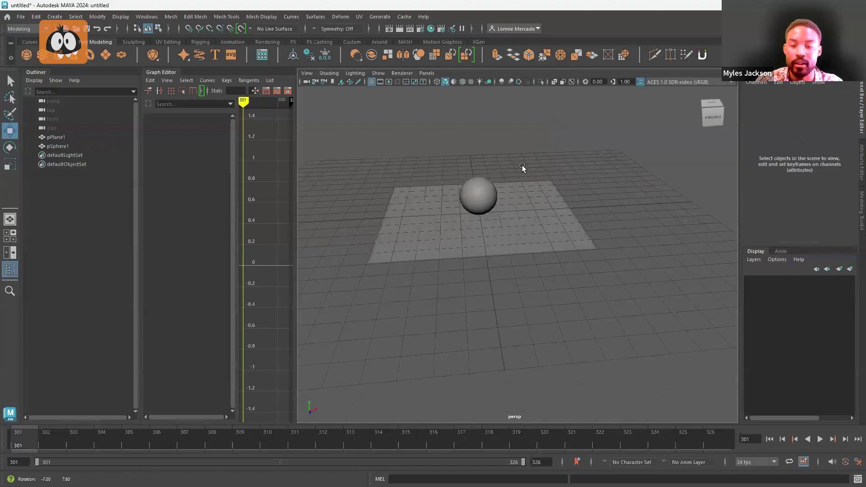
{"action": "middle_click_drag", "start_coordinate": [522, 172], "coordinate": [531, 164], "text": "alt"}
{"action": "scroll", "coordinate": [531, 165], "scroll_direction": "up", "scroll_amount": 3}
{"action": "left_click_drag", "start_coordinate": [544, 220], "coordinate": [534, 222], "text": "alt"}
{"action": "left_click", "coordinate": [534, 222]}
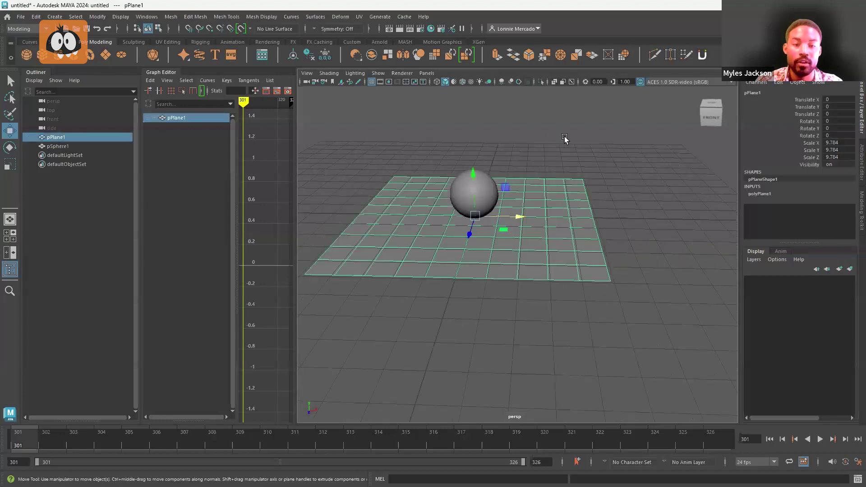
{"action": "left_click_drag", "start_coordinate": [565, 138], "coordinate": [582, 146], "text": "alt"}
{"action": "left_click", "coordinate": [555, 150]}
{"action": "left_click", "coordinate": [533, 189]}
{"action": "left_click_drag", "start_coordinate": [493, 131], "coordinate": [483, 131], "text": "alt"}
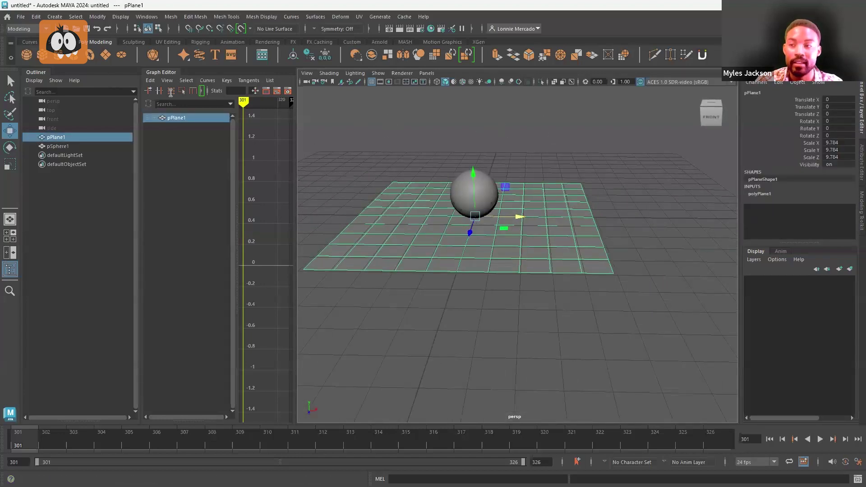
{"action": "left_click", "coordinate": [116, 19]}
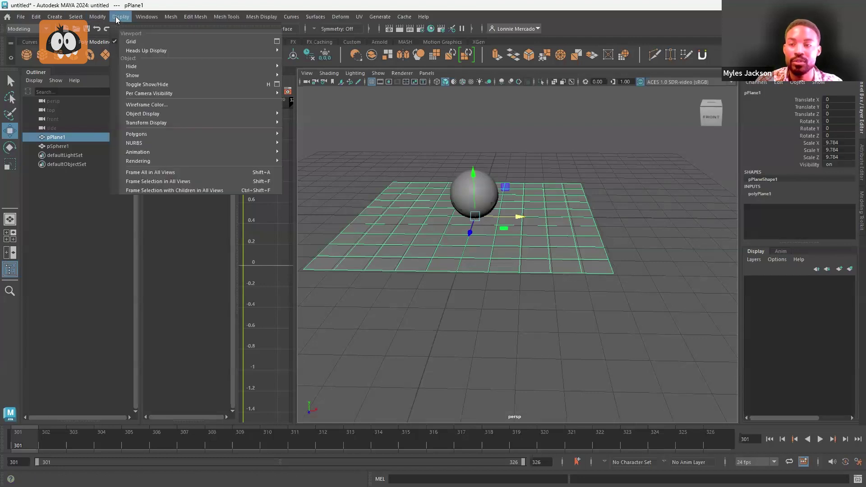
{"action": "mouse_move", "coordinate": [145, 18]}
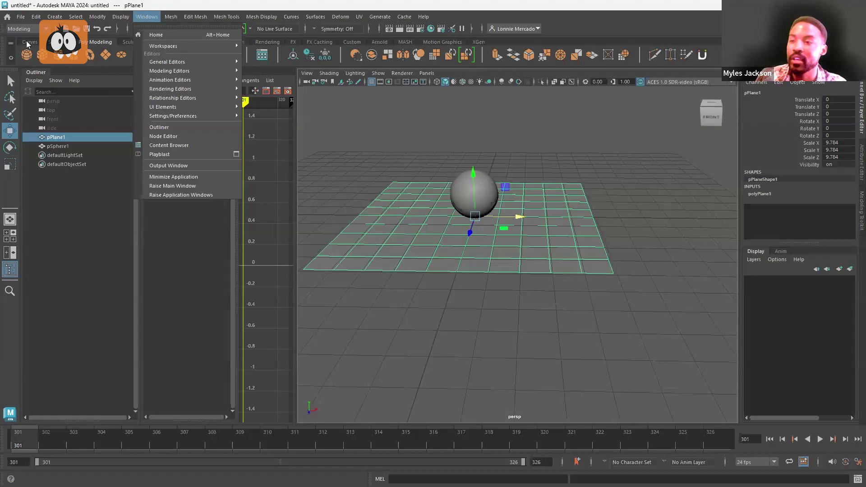
{"action": "left_click", "coordinate": [27, 29]}
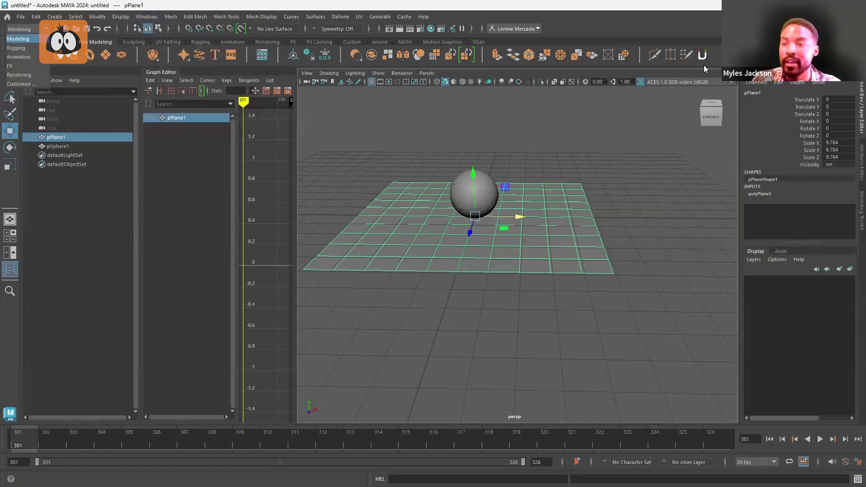
{"action": "left_click", "coordinate": [147, 16]}
{"action": "left_click", "coordinate": [470, 233]}
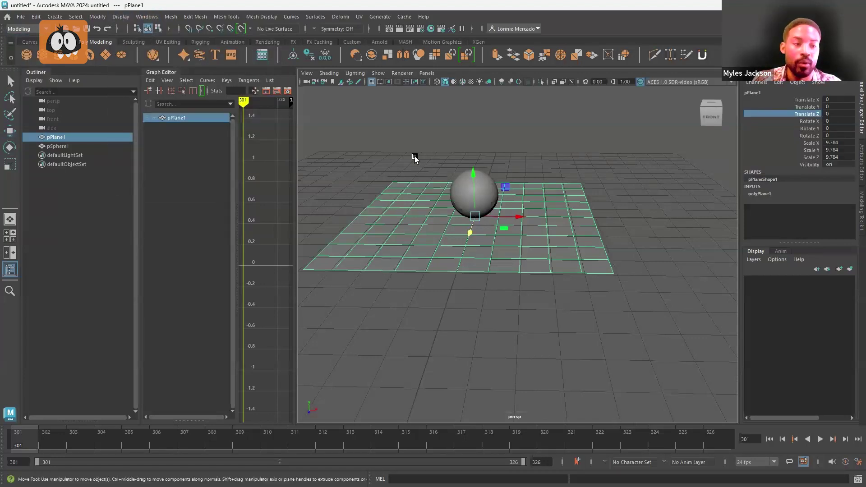
Select the sphere and freeze all of its transform channels
{"action": "left_click", "coordinate": [486, 180]}
{"action": "left_click", "coordinate": [779, 127]}
{"action": "right_click", "coordinate": [779, 124]}
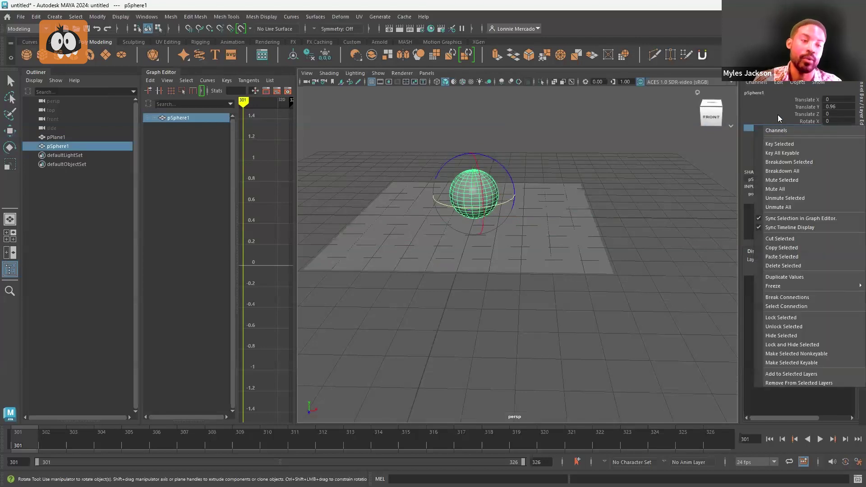
{"action": "left_click", "coordinate": [770, 108]}
{"action": "right_click", "coordinate": [770, 108]}
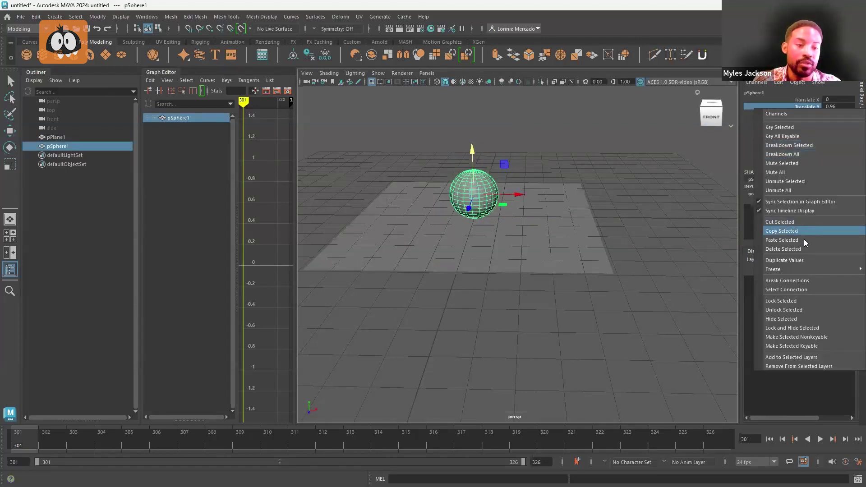
{"action": "mouse_move", "coordinate": [795, 268]}
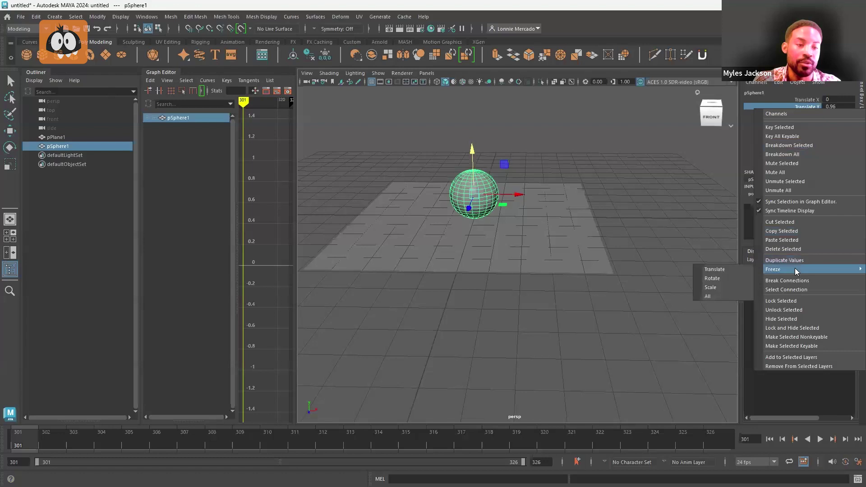
{"action": "left_click", "coordinate": [715, 296]}
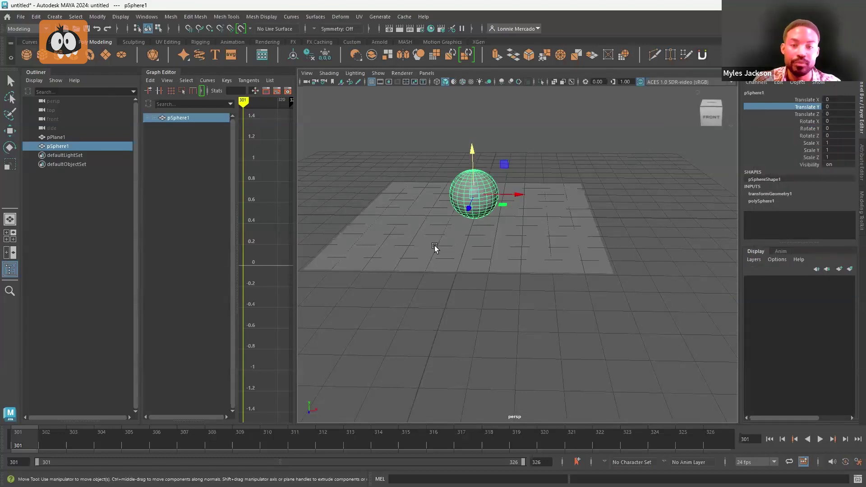
Apply Freeze Transformations to the plane and clear the selection
{"action": "left_click", "coordinate": [584, 236]}
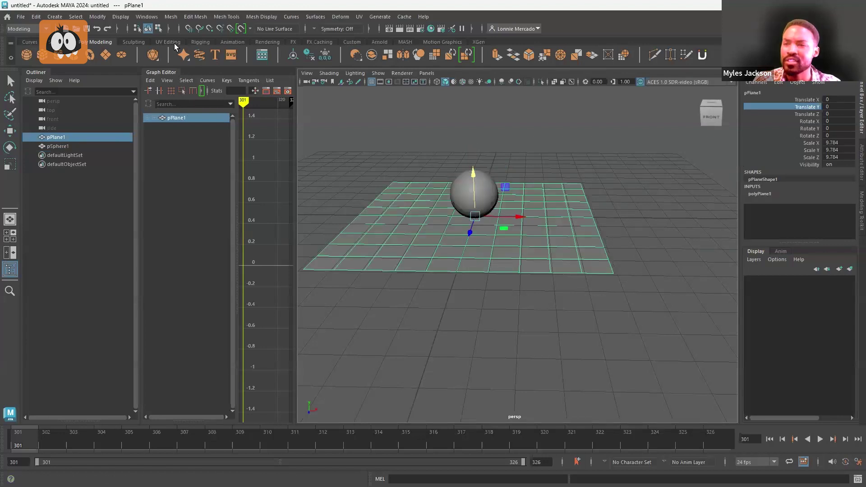
{"action": "left_click", "coordinate": [147, 16]}
{"action": "left_click", "coordinate": [96, 17]}
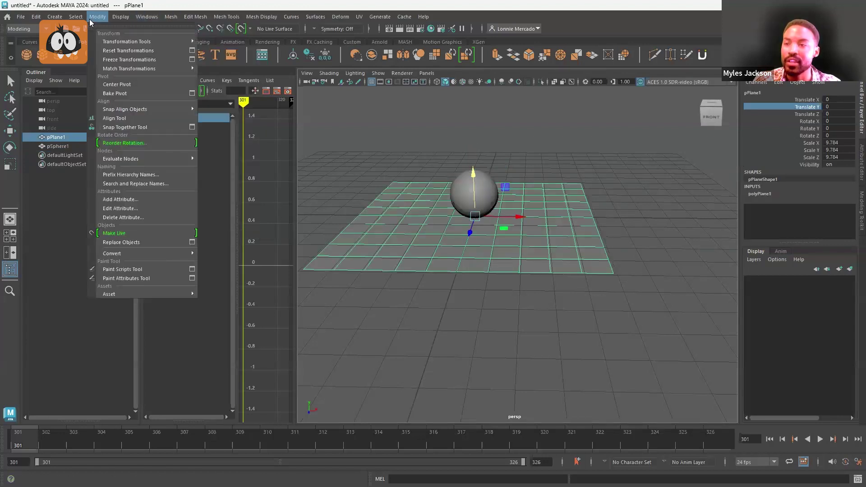
{"action": "left_click", "coordinate": [124, 63]}
{"action": "left_click", "coordinate": [561, 152]}
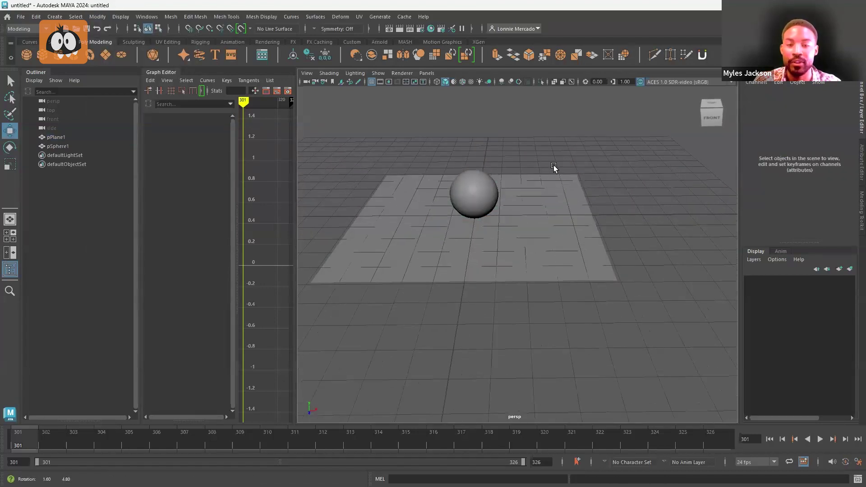
Select the sphere and stretch it along the Y axis to a Scale Y of about 1.547
{"action": "left_click", "coordinate": [512, 205]}
{"action": "left_click", "coordinate": [479, 196]}
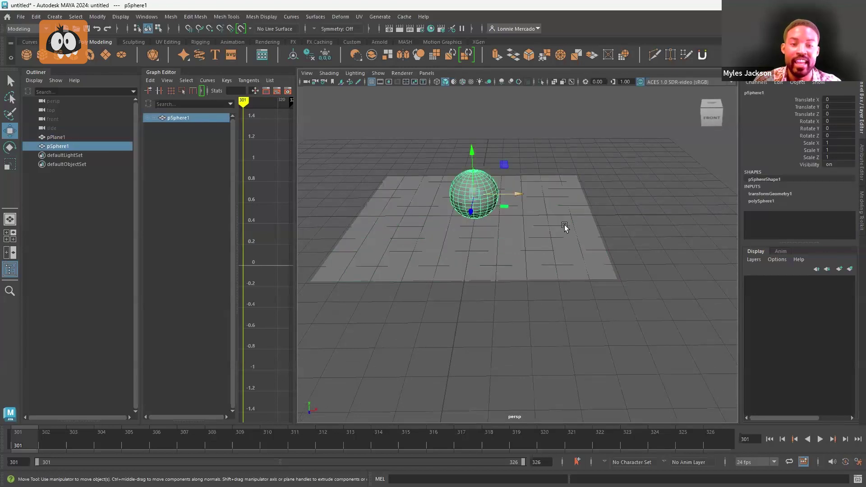
{"action": "left_click", "coordinate": [521, 218]}
{"action": "left_click", "coordinate": [491, 197]}
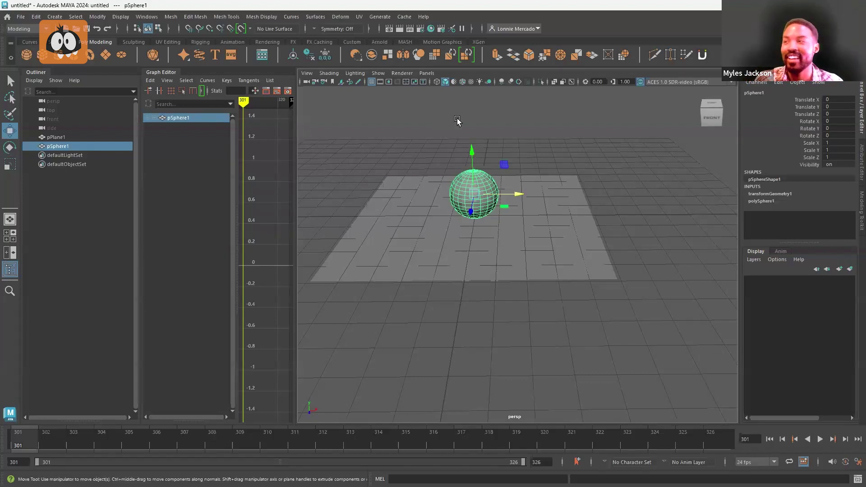
{"action": "mouse_move", "coordinate": [554, 155]}
{"action": "middle_mouse_down"}
{"action": "mouse_move", "coordinate": [562, 157]}
{"action": "mouse_move", "coordinate": [543, 157]}
{"action": "middle_mouse_up"}
{"action": "key", "text": "ctrl+z"}
{"action": "left_click_drag", "start_coordinate": [542, 155], "coordinate": [540, 146], "text": "alt"}
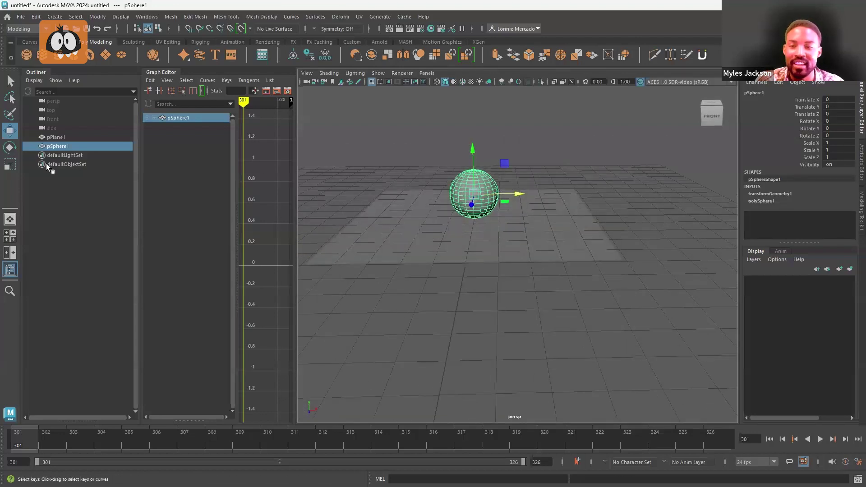
{"action": "left_click", "coordinate": [8, 166]}
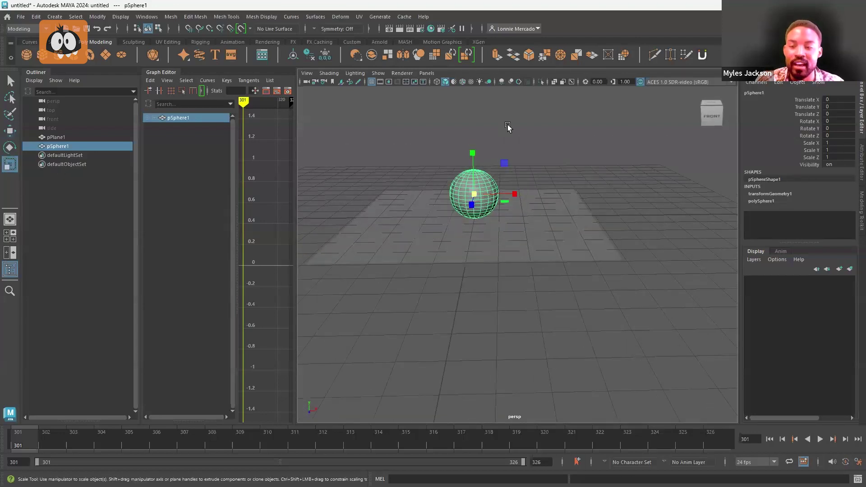
{"action": "left_click_drag", "start_coordinate": [479, 157], "coordinate": [504, 136]}
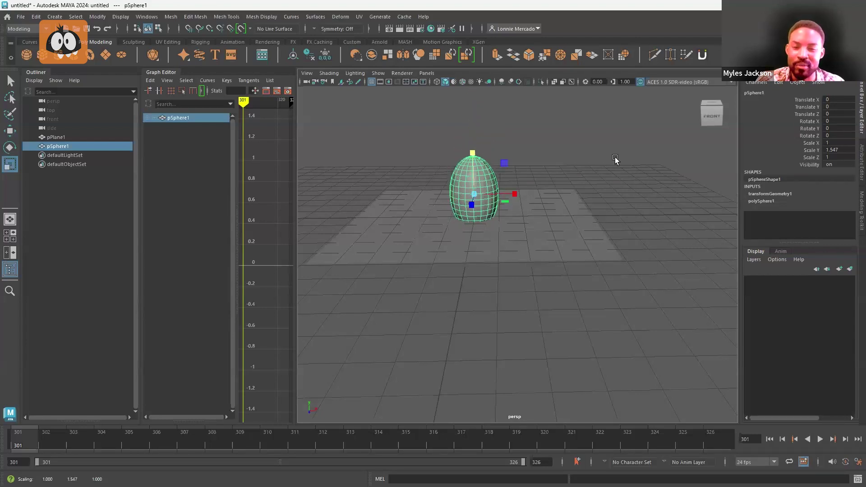
Undo the sphere's last Y-axis scaling in Maya, and switch to Blender with the sphere there selected
{"action": "key", "text": "ctrl+z"}
{"action": "left_click", "coordinate": [579, 178]}
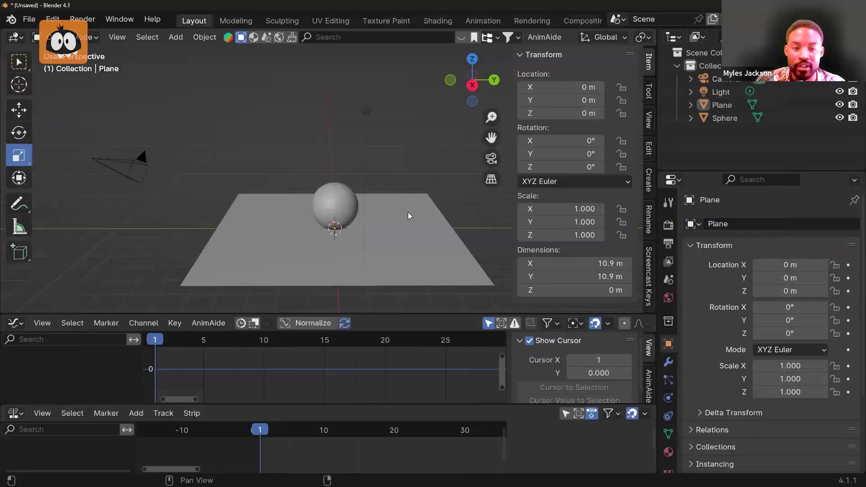
{"action": "left_click", "coordinate": [346, 188]}
{"action": "scroll", "coordinate": [411, 191], "scroll_direction": "up", "scroll_amount": 2}
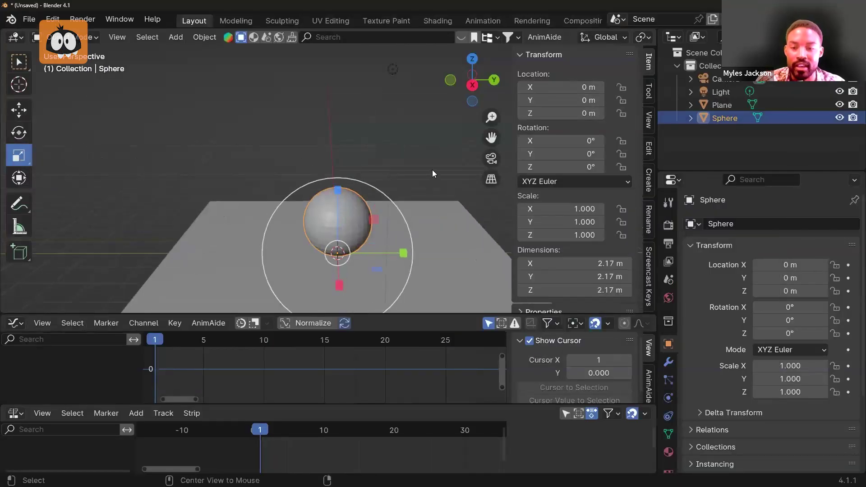
{"action": "middle_click_drag", "start_coordinate": [430, 182], "coordinate": [418, 156], "text": "shift"}
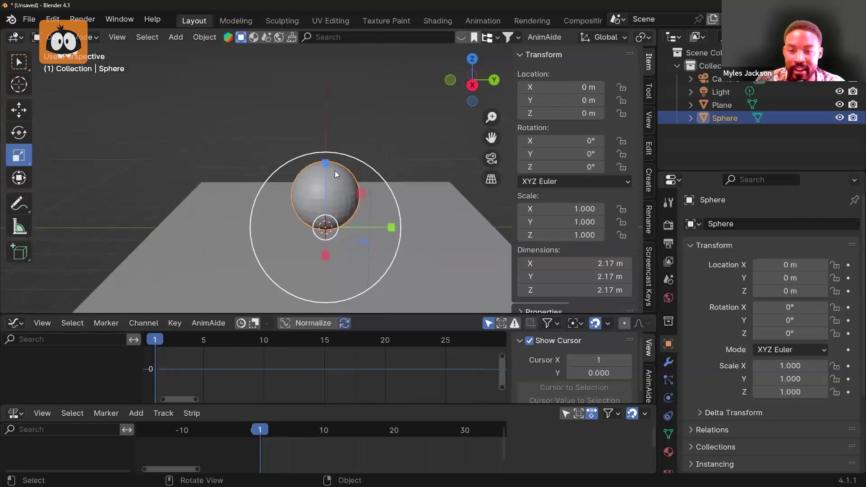
Try stretching the sphere along the Z axis and undo the scaling
{"action": "left_click_drag", "start_coordinate": [326, 169], "coordinate": [331, 120]}
{"action": "key", "text": "ctrl+z"}
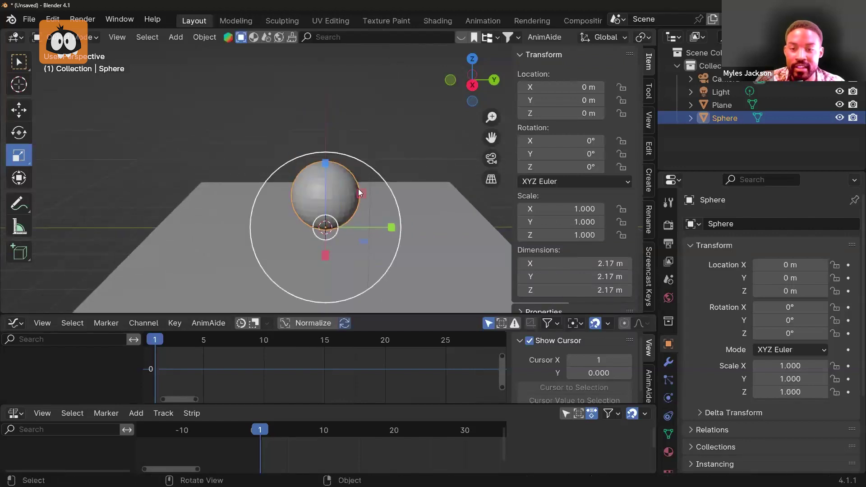
Place the 3D cursor near the top of the sphere using the Cursor tool
{"action": "scroll", "coordinate": [355, 175], "scroll_direction": "up", "scroll_amount": 2}
{"action": "middle_click_drag", "start_coordinate": [356, 175], "coordinate": [346, 152], "text": "shift"}
{"action": "scroll", "coordinate": [348, 110], "scroll_direction": "up", "scroll_amount": 3}
{"action": "scroll", "coordinate": [341, 135], "scroll_direction": "down", "scroll_amount": 1}
{"action": "scroll", "coordinate": [341, 134], "scroll_direction": "down", "scroll_amount": 2}
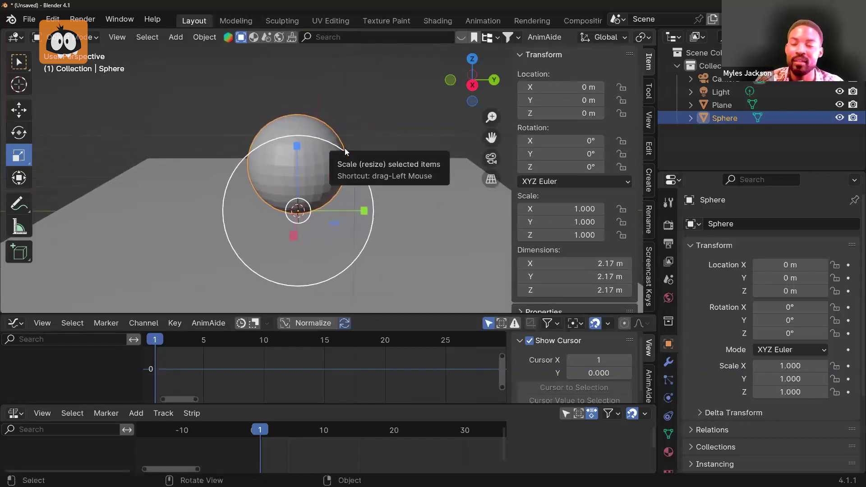
{"action": "left_click", "coordinate": [18, 90]}
{"action": "left_click_drag", "start_coordinate": [309, 142], "coordinate": [286, 136]}
{"action": "middle_click_drag", "start_coordinate": [368, 84], "coordinate": [358, 104]}
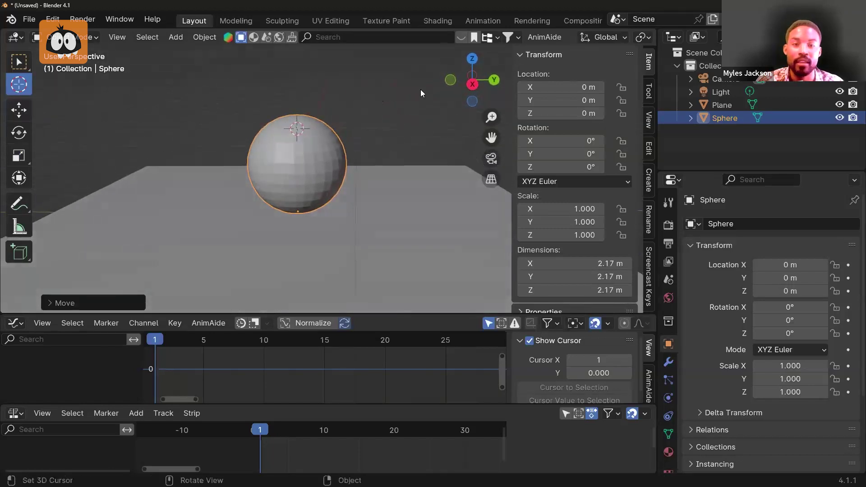
Widen the 3D viewport and enable snapping with Vertex as the snap target
{"action": "left_click_drag", "start_coordinate": [658, 82], "coordinate": [775, 88]}
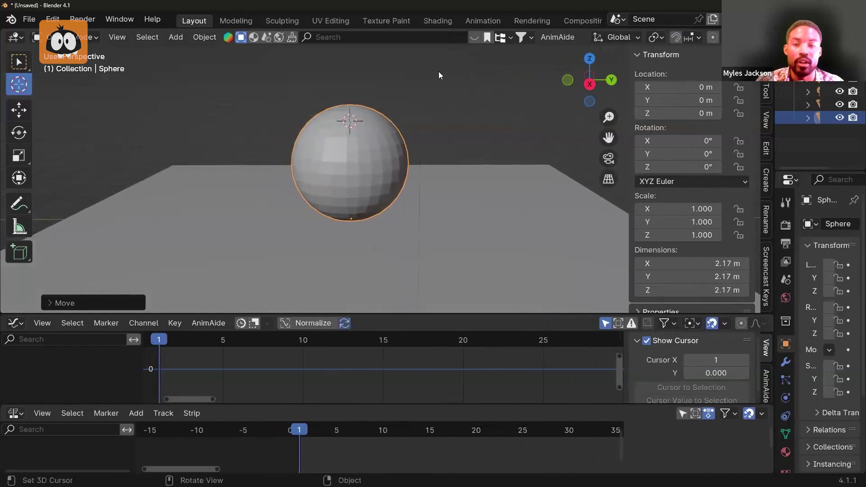
{"action": "left_click", "coordinate": [676, 38]}
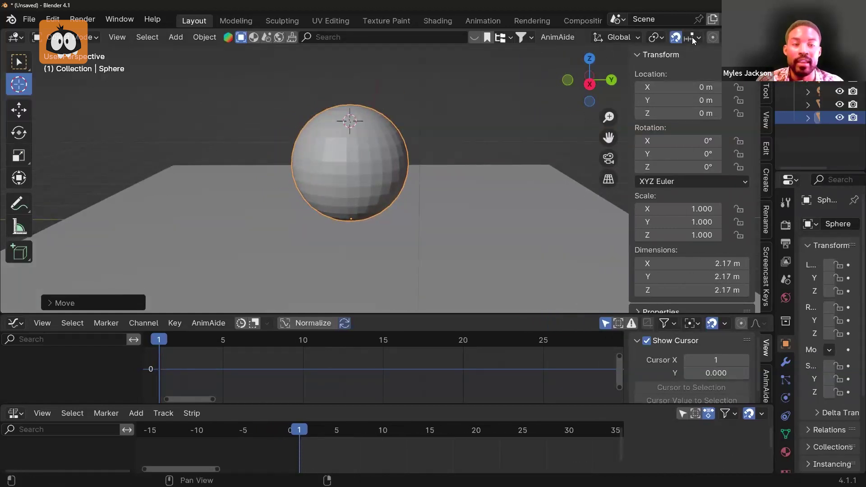
{"action": "left_click", "coordinate": [693, 38]}
{"action": "left_click", "coordinate": [652, 118]}
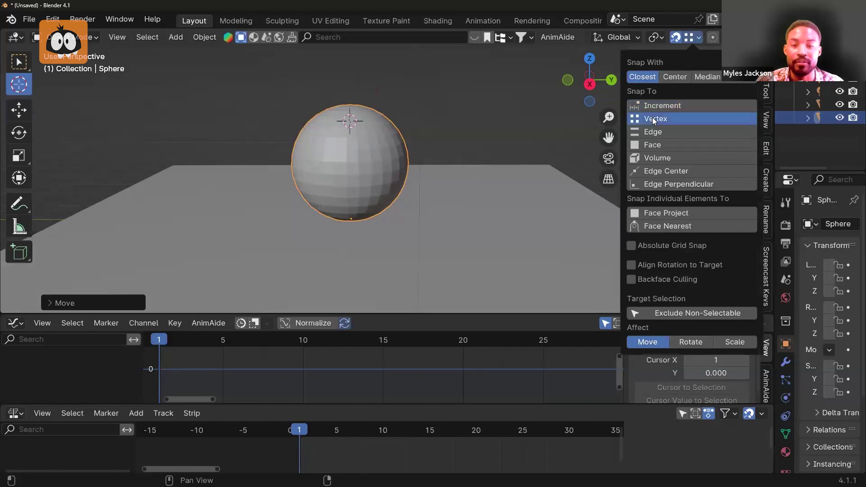
Move the 3D cursor down the sphere and snap it to the sphere's bottom vertex
{"action": "middle_click_drag", "start_coordinate": [459, 128], "coordinate": [440, 123]}
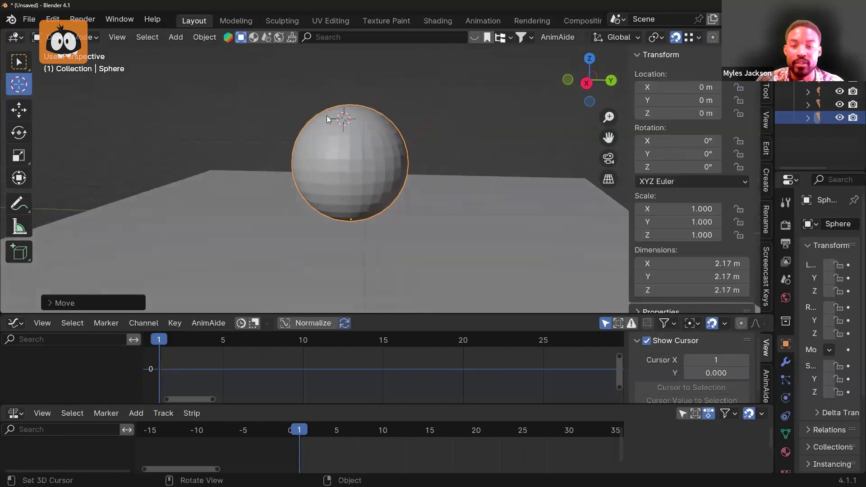
{"action": "left_click_drag", "start_coordinate": [344, 120], "coordinate": [348, 184]}
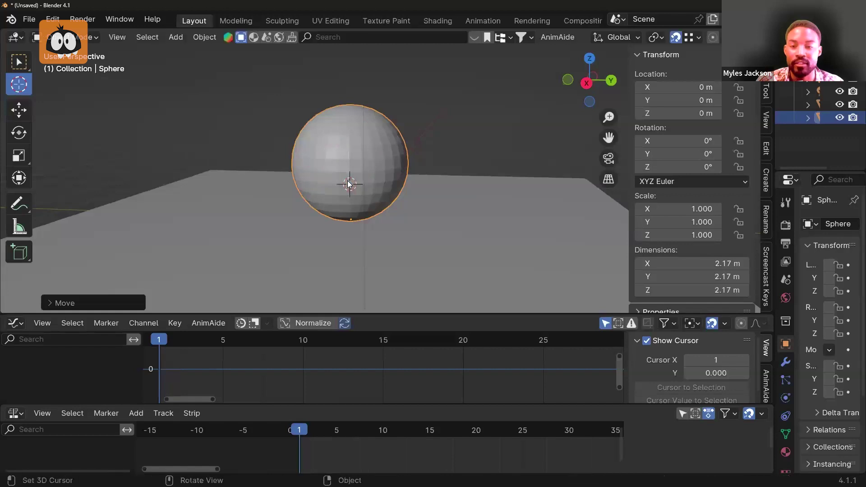
{"action": "scroll", "coordinate": [351, 185], "scroll_direction": "up", "scroll_amount": 3}
{"action": "middle_click_drag", "start_coordinate": [352, 181], "coordinate": [379, 115], "text": "shift"}
{"action": "scroll", "coordinate": [378, 153], "scroll_direction": "up", "scroll_amount": 2}
{"action": "middle_click_drag", "start_coordinate": [377, 167], "coordinate": [363, 188], "text": "shift"}
{"action": "mouse_move", "coordinate": [362, 180]}
{"action": "middle_mouse_down"}
{"action": "mouse_move", "coordinate": [356, 161]}
{"action": "mouse_move", "coordinate": [350, 184]}
{"action": "middle_mouse_up"}
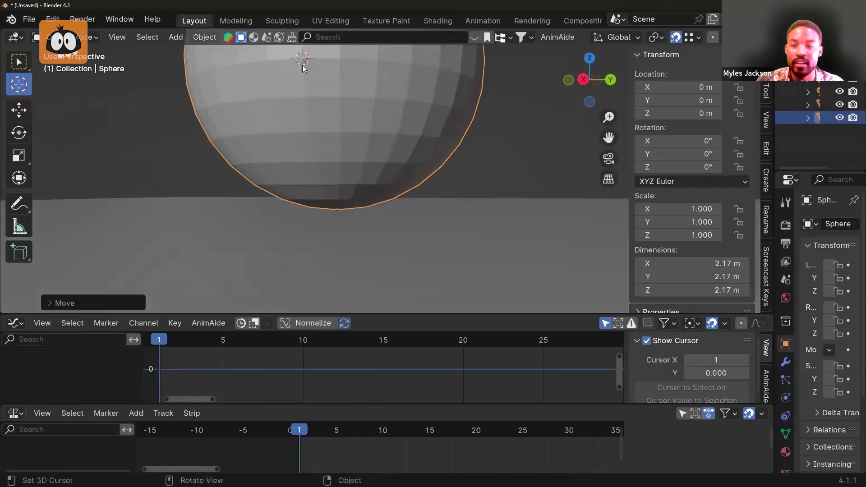
{"action": "left_click_drag", "start_coordinate": [310, 175], "coordinate": [335, 214]}
{"action": "mouse_move", "coordinate": [335, 214]}
{"action": "middle_mouse_down", "text": "ctrl"}
{"action": "mouse_move", "coordinate": [390, 131]}
{"action": "mouse_move", "coordinate": [381, 188]}
{"action": "mouse_move", "coordinate": [287, 185]}
{"action": "mouse_move", "coordinate": [393, 188]}
{"action": "middle_mouse_up", "text": "ctrl"}
{"action": "scroll", "coordinate": [389, 144], "scroll_direction": "up", "scroll_amount": 2}
{"action": "scroll", "coordinate": [374, 182], "scroll_direction": "up", "scroll_amount": 1}
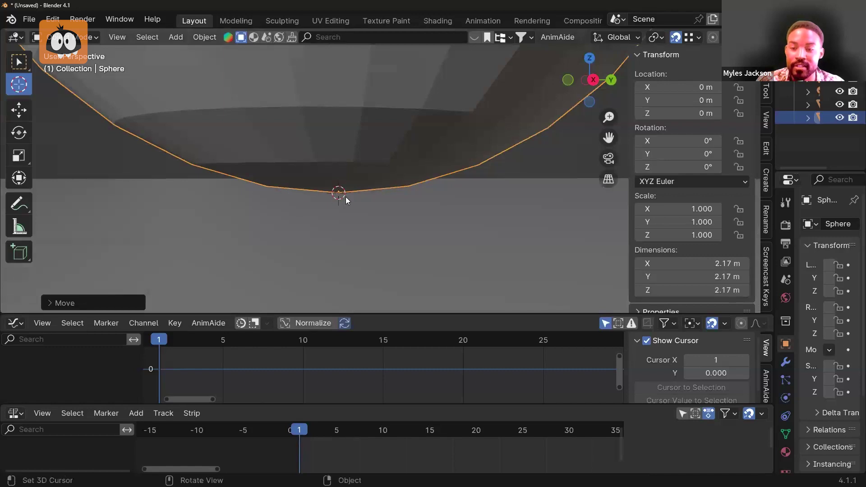
Set the sphere's origin to the 3D cursor at its base with Origin to 3D Cursor
{"action": "scroll", "coordinate": [326, 183], "scroll_direction": "down", "scroll_amount": 4}
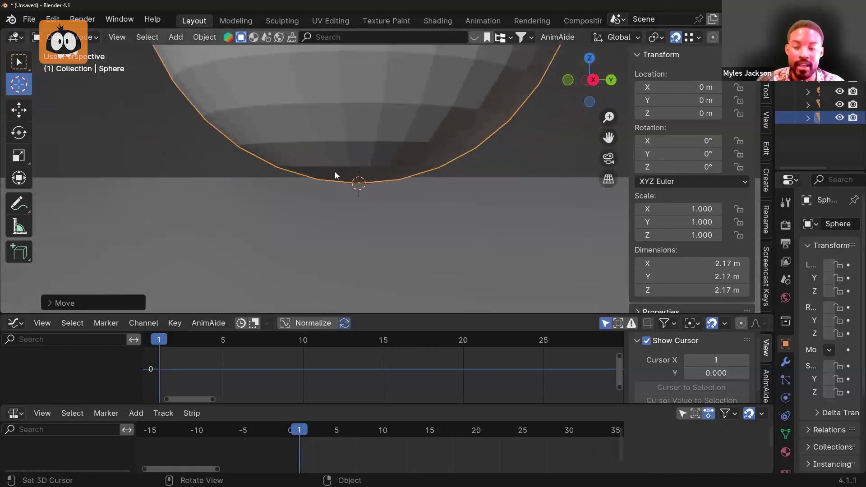
{"action": "middle_click_drag", "start_coordinate": [353, 171], "coordinate": [387, 175]}
{"action": "scroll", "coordinate": [387, 175], "scroll_direction": "down", "scroll_amount": 2}
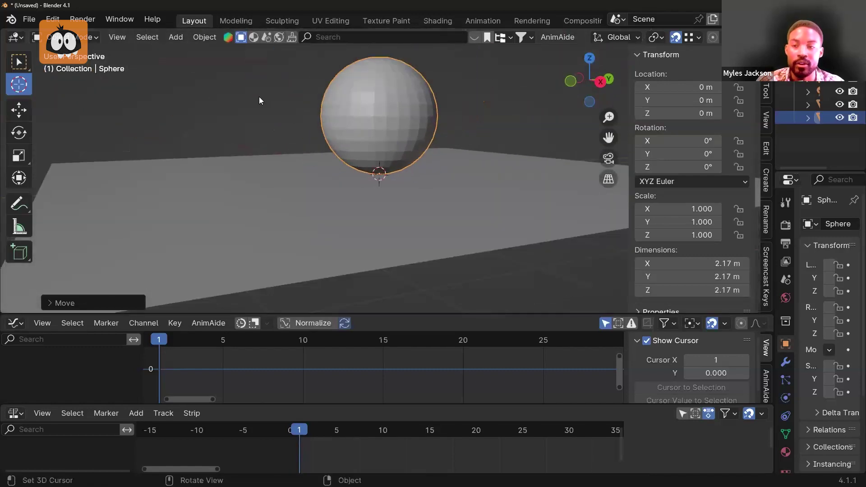
{"action": "left_click", "coordinate": [207, 41]}
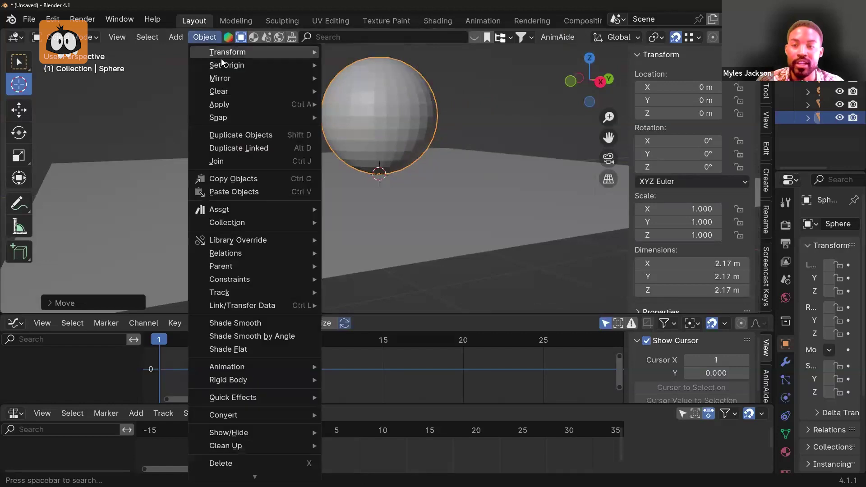
{"action": "mouse_move", "coordinate": [221, 61]}
{"action": "left_click", "coordinate": [200, 38]}
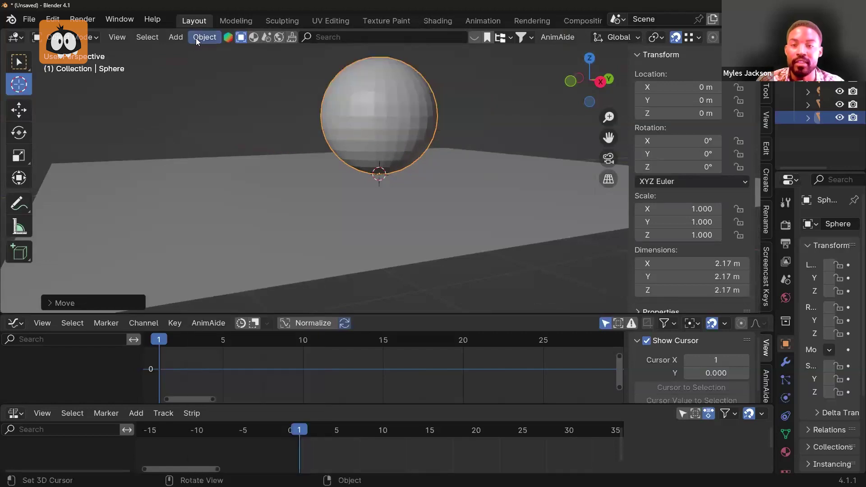
{"action": "left_click", "coordinate": [173, 37]}
{"action": "left_click", "coordinate": [198, 37]}
{"action": "left_click", "coordinate": [204, 37]}
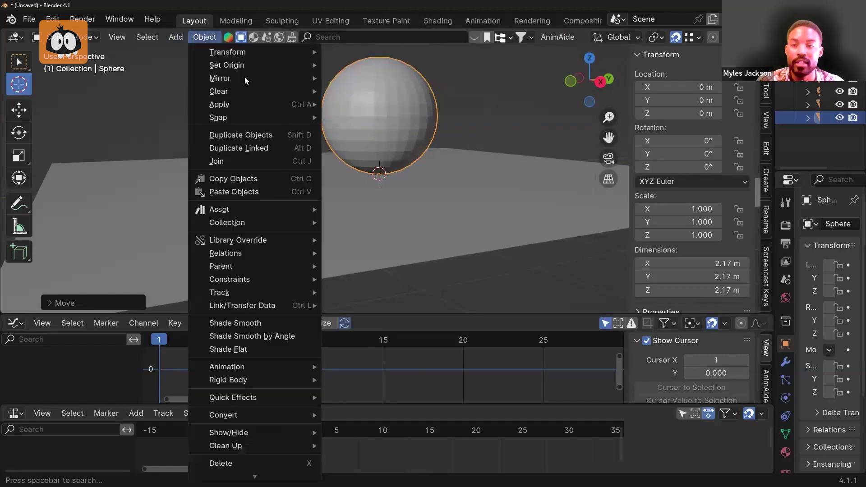
{"action": "mouse_move", "coordinate": [226, 65]}
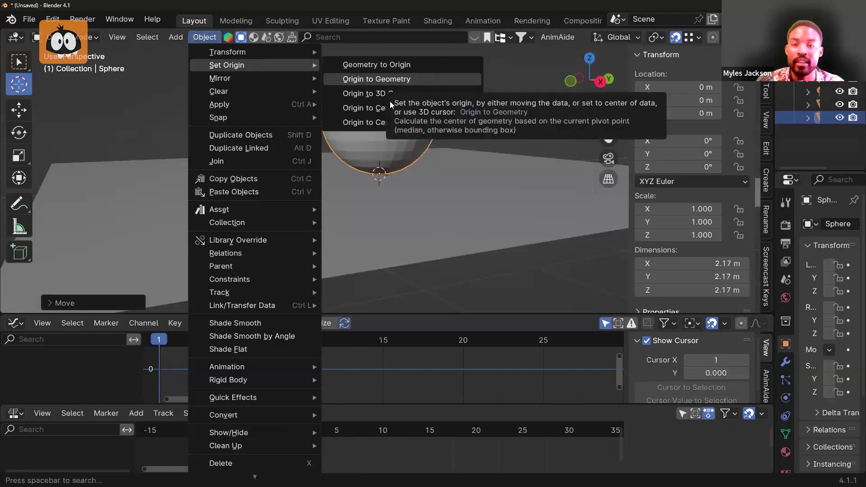
{"action": "left_click", "coordinate": [393, 93]}
{"action": "middle_click_drag", "start_coordinate": [372, 156], "coordinate": [427, 179], "text": "ctrl"}
{"action": "scroll", "coordinate": [430, 164], "scroll_direction": "down", "scroll_amount": 7}
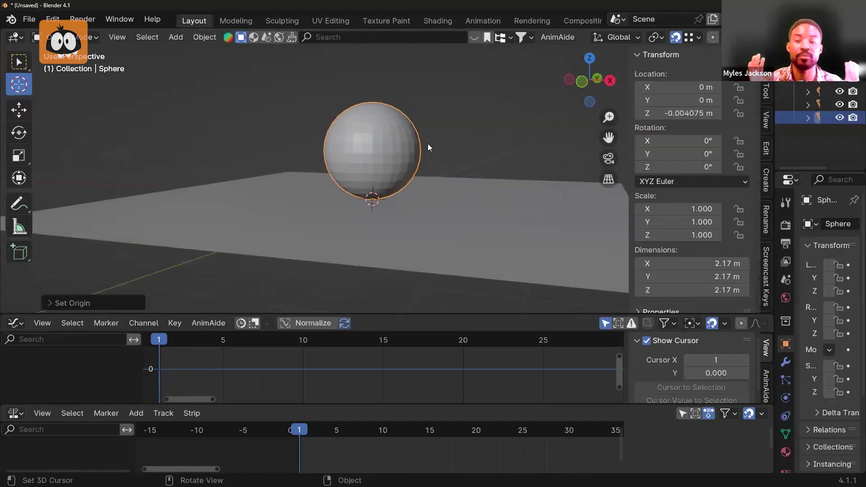
Reposition the 3D cursor at the top of the sphere
{"action": "middle_click_drag", "start_coordinate": [431, 148], "coordinate": [447, 151]}
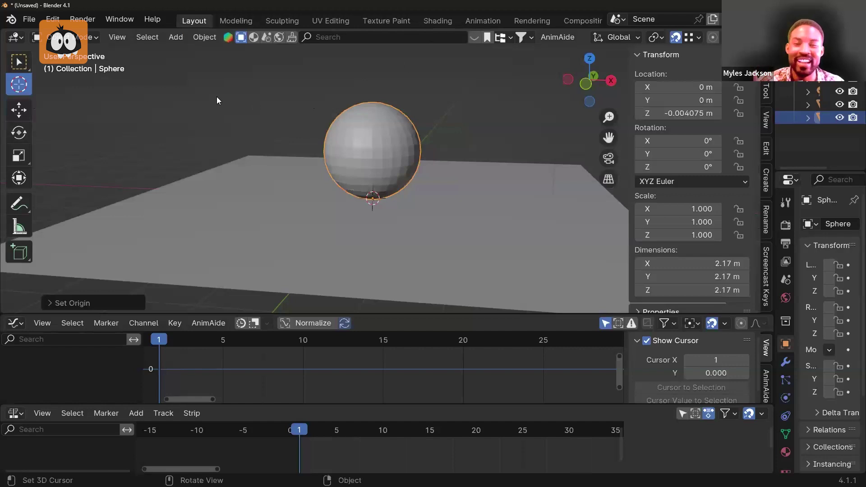
{"action": "left_click_drag", "start_coordinate": [376, 102], "coordinate": [377, 103]}
{"action": "middle_click_drag", "start_coordinate": [430, 109], "coordinate": [369, 121]}
{"action": "left_click_drag", "start_coordinate": [369, 121], "coordinate": [418, 124]}
{"action": "mouse_move", "coordinate": [417, 124]}
{"action": "middle_mouse_down"}
{"action": "mouse_move", "coordinate": [416, 73]}
{"action": "mouse_move", "coordinate": [414, 102]}
{"action": "mouse_move", "coordinate": [412, 94]}
{"action": "mouse_move", "coordinate": [434, 105]}
{"action": "mouse_move", "coordinate": [420, 114]}
{"action": "mouse_move", "coordinate": [433, 119]}
{"action": "middle_mouse_up"}
{"action": "scroll", "coordinate": [559, 60], "scroll_direction": "down", "scroll_amount": 1}
Try Bounding Box Center as the transform pivot point, and switch the pivot to 3D Cursor
{"action": "left_click", "coordinate": [621, 38]}
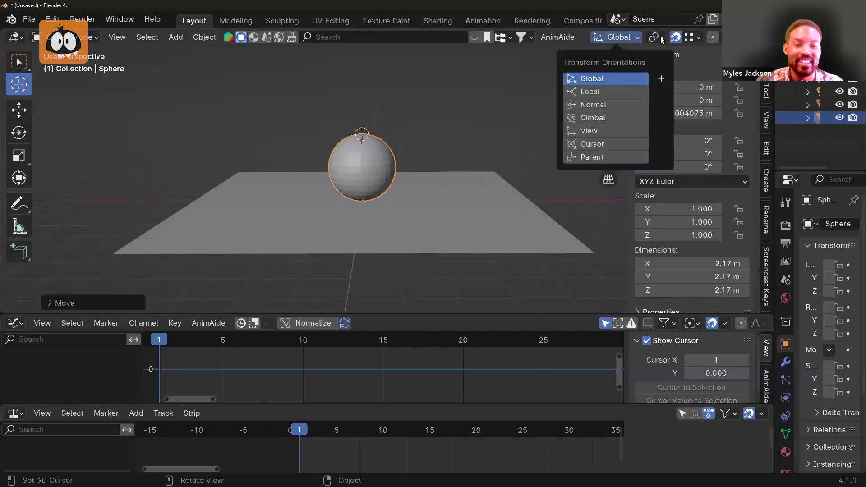
{"action": "mouse_move", "coordinate": [660, 38]}
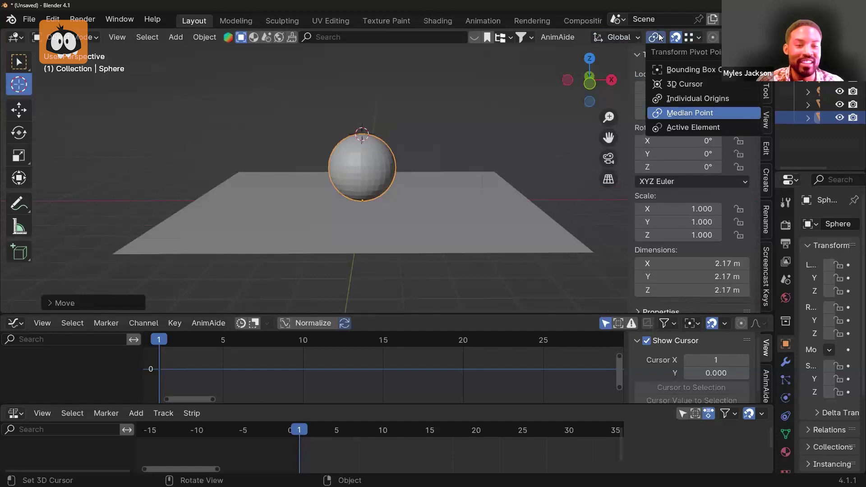
{"action": "left_click", "coordinate": [667, 69]}
{"action": "left_click", "coordinate": [655, 39]}
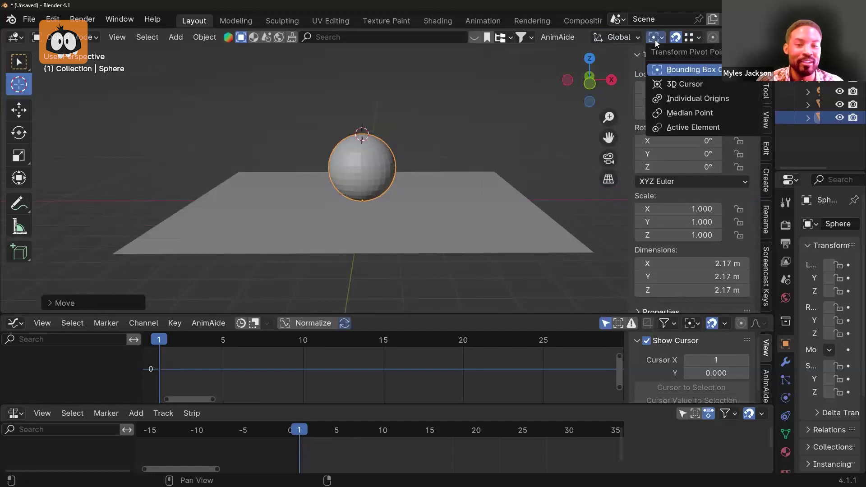
{"action": "left_click", "coordinate": [666, 83]}
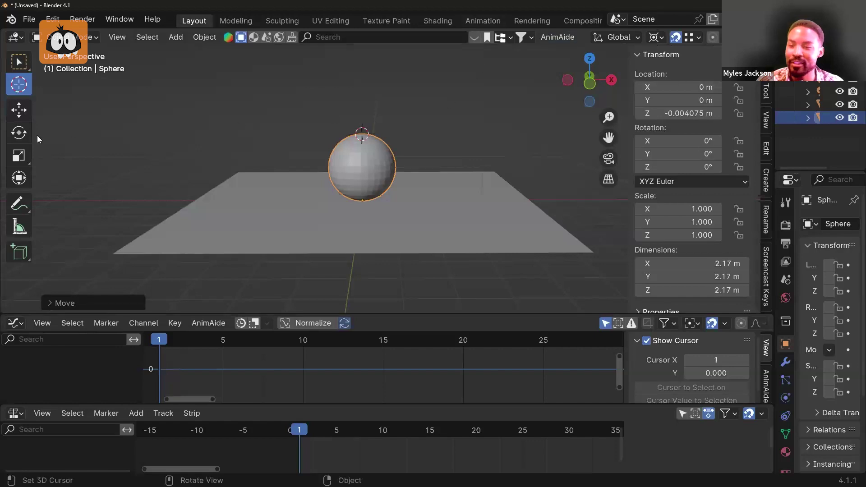
Try rotating the sphere around the 3D cursor about the Y axis, and undo the rotation
{"action": "left_click", "coordinate": [22, 137]}
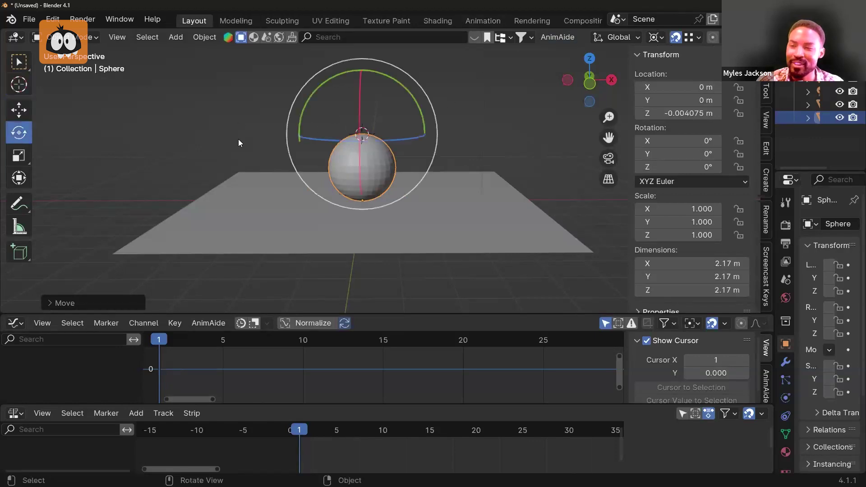
{"action": "left_click_drag", "start_coordinate": [402, 81], "coordinate": [442, 110]}
{"action": "key", "text": "ctrl+z"}
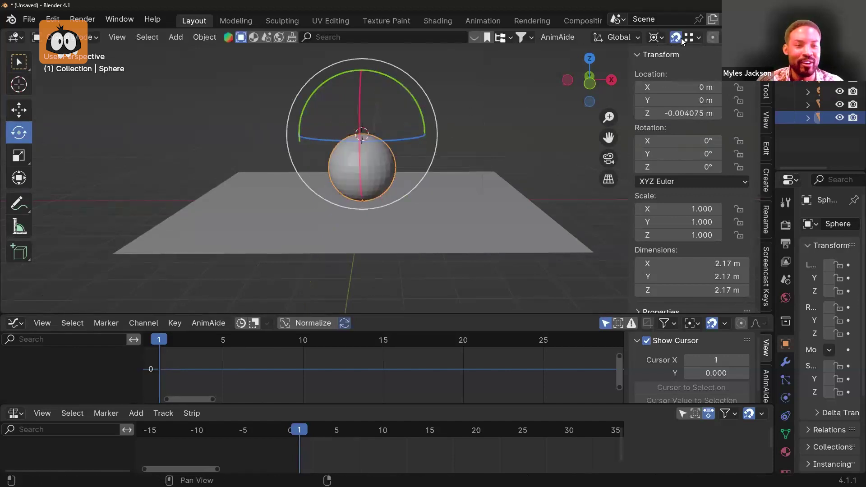
Set the transform pivot point to Bounding Box Center, test a Y rotation of the sphere of about 34°, and clear the selection
{"action": "left_click", "coordinate": [653, 38]}
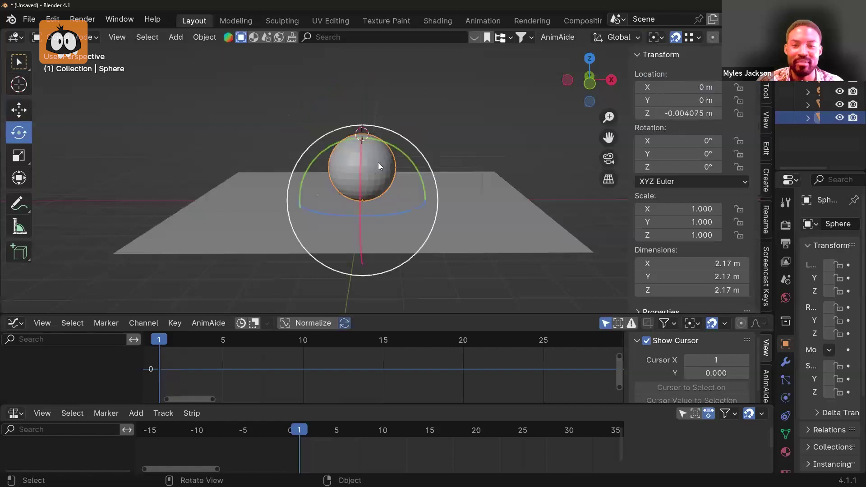
{"action": "left_click_drag", "start_coordinate": [399, 144], "coordinate": [359, 145]}
{"action": "key", "text": "Escape"}
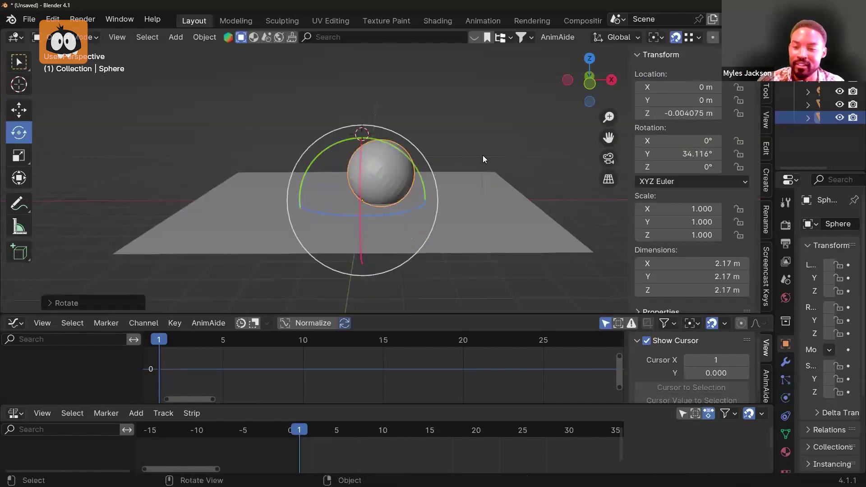
{"action": "left_click", "coordinate": [469, 158]}
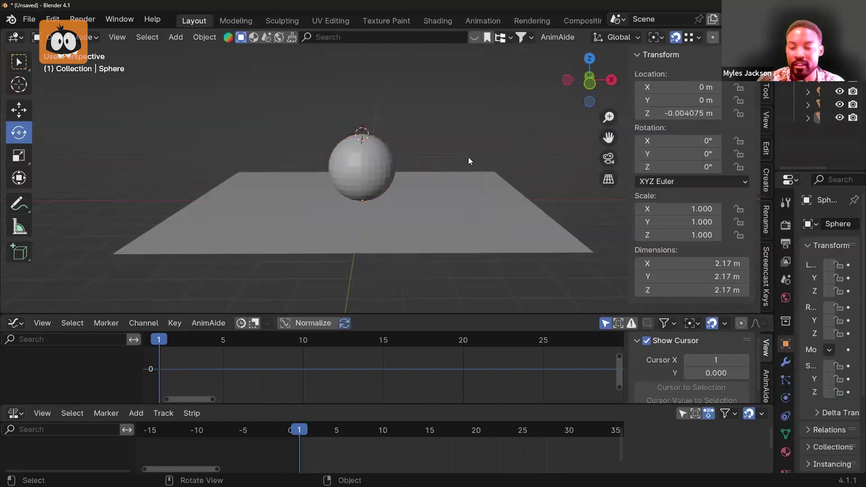
Switch to Maya and select the sphere for a closer view of its manipulator
{"action": "key", "text": "alt+Tab"}
{"action": "left_click", "coordinate": [472, 192]}
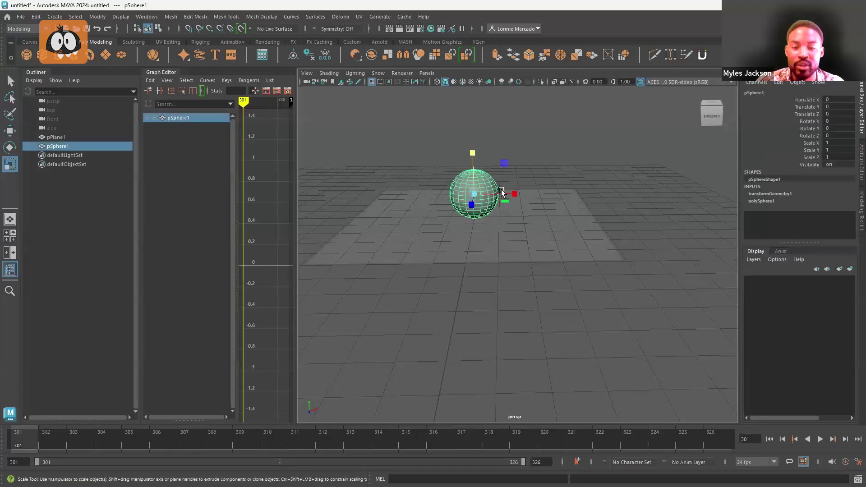
{"action": "scroll", "coordinate": [499, 186], "scroll_direction": "up", "scroll_amount": 4}
{"action": "left_click", "coordinate": [389, 188]}
{"action": "left_click", "coordinate": [450, 194]}
{"action": "middle_click_drag", "start_coordinate": [514, 169], "coordinate": [518, 167]}
{"action": "key", "text": "ctrl+z"}
{"action": "left_click_drag", "start_coordinate": [533, 156], "coordinate": [542, 152], "text": "alt"}
{"action": "left_click", "coordinate": [386, 183]}
{"action": "left_click", "coordinate": [442, 178]}
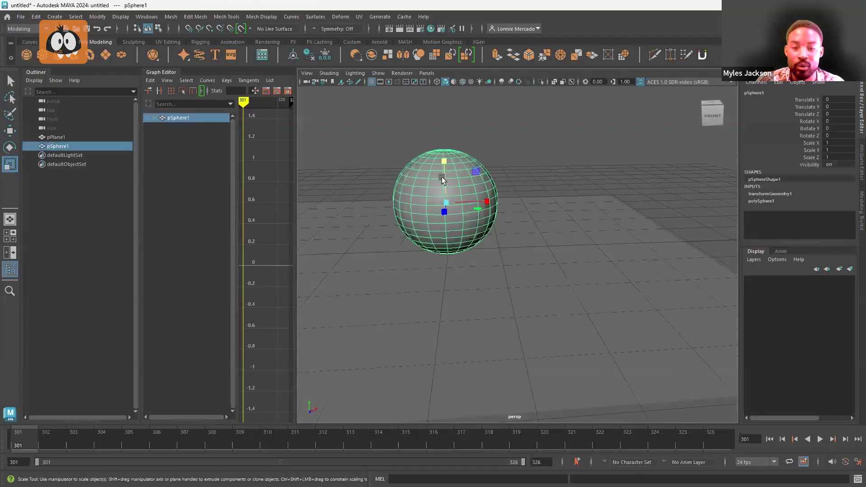
Enter pivot editing for the sphere, enable point snapping, and move its pivot to the sphere's lowest vertex
{"action": "key", "text": "d"}
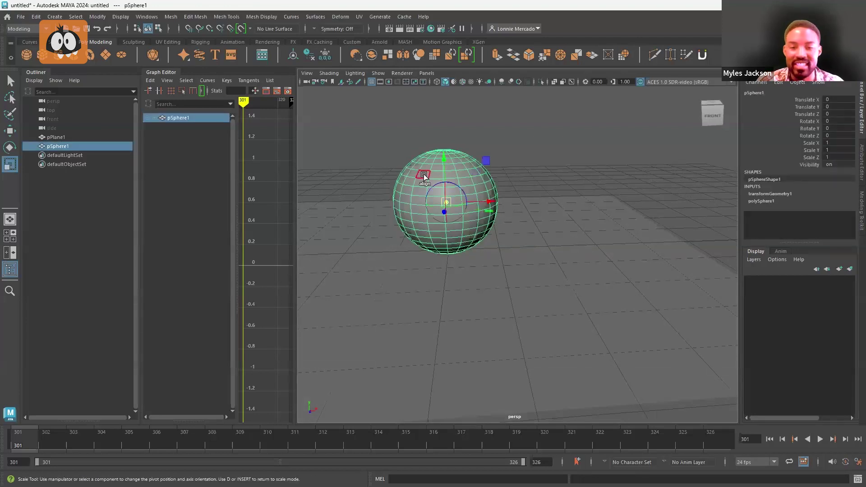
{"action": "key", "text": "d"}
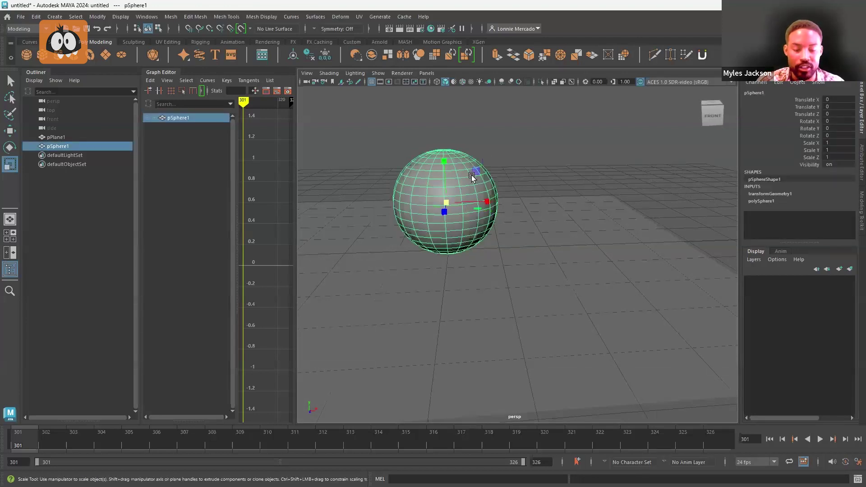
{"action": "key", "text": "d"}
{"action": "scroll", "coordinate": [436, 218], "scroll_direction": "up", "scroll_amount": 5}
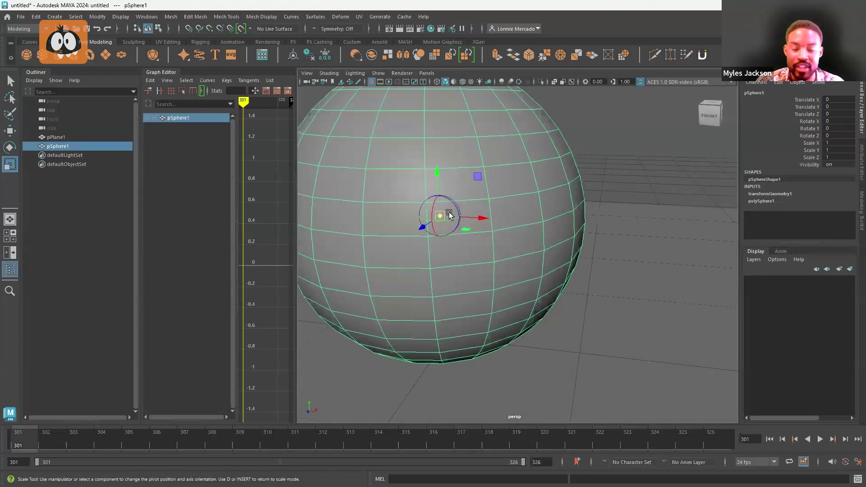
{"action": "left_click_drag", "start_coordinate": [541, 193], "coordinate": [440, 223], "text": "alt"}
{"action": "middle_click_drag", "start_coordinate": [439, 223], "coordinate": [438, 226], "text": "alt"}
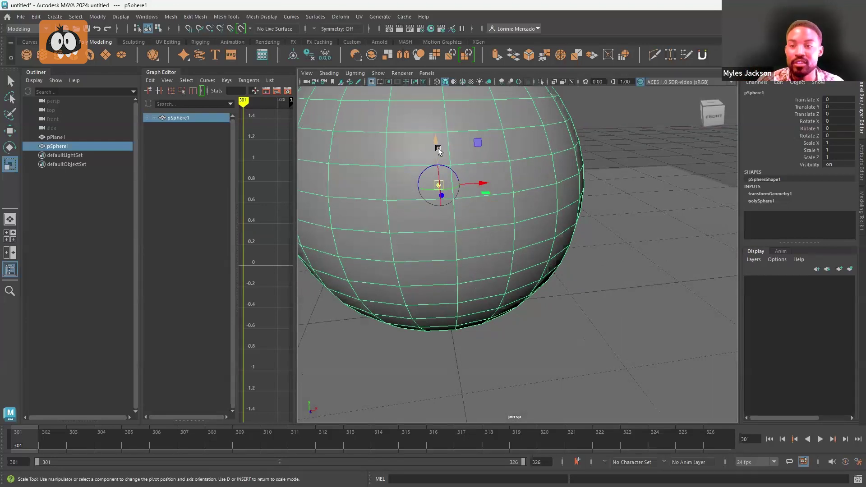
{"action": "left_click", "coordinate": [210, 31]}
{"action": "left_click_drag", "start_coordinate": [442, 139], "coordinate": [339, 158]}
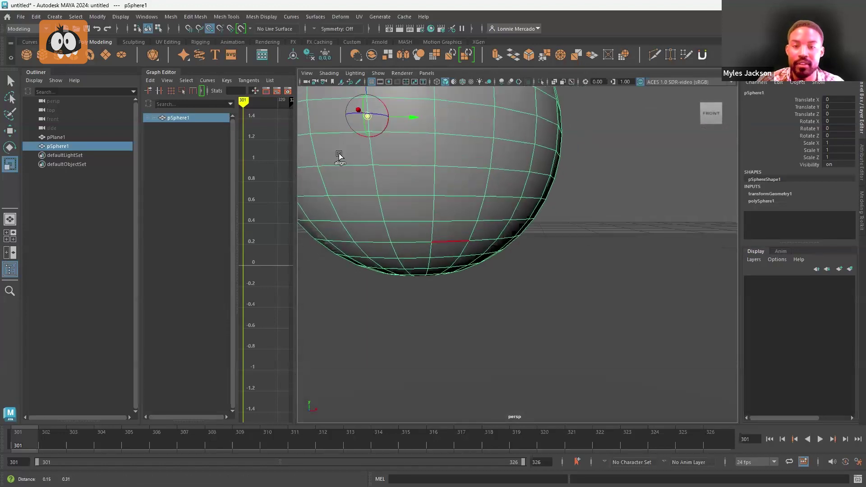
{"action": "left_click_drag", "start_coordinate": [364, 116], "coordinate": [497, 194]}
{"action": "middle_click_drag", "start_coordinate": [497, 186], "coordinate": [494, 203], "text": "alt"}
{"action": "mouse_move", "coordinate": [494, 206]}
{"action": "left_mouse_down", "text": "alt"}
{"action": "mouse_move", "coordinate": [503, 196]}
{"action": "mouse_move", "coordinate": [496, 222]}
{"action": "mouse_move", "coordinate": [504, 238]}
{"action": "left_mouse_up", "text": "alt"}
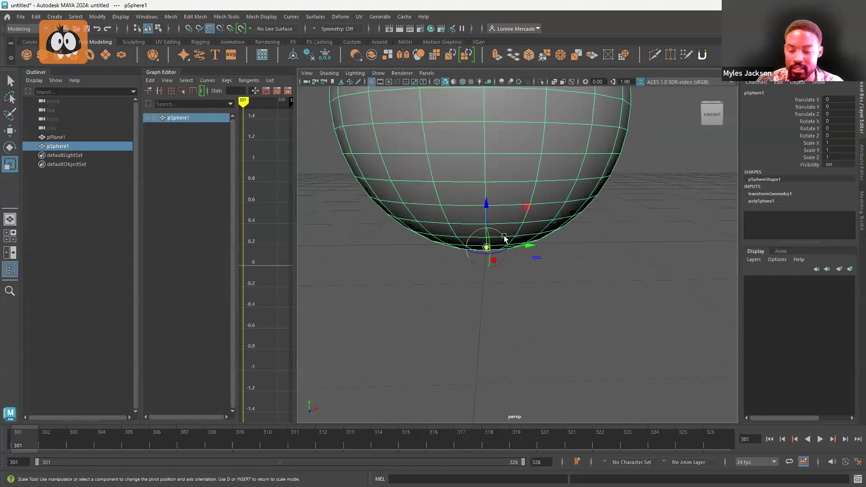
{"action": "key", "text": "d"}
Test scaling the sphere from its relocated bottom pivot, undo the test, and clear the selection
{"action": "scroll", "coordinate": [504, 237], "scroll_direction": "down", "scroll_amount": 5}
{"action": "middle_click_drag", "start_coordinate": [504, 238], "coordinate": [452, 212], "text": "alt"}
{"action": "mouse_move", "coordinate": [443, 208]}
{"action": "left_mouse_down"}
{"action": "mouse_move", "coordinate": [442, 120]}
{"action": "mouse_move", "coordinate": [441, 195]}
{"action": "mouse_move", "coordinate": [447, 188]}
{"action": "mouse_move", "coordinate": [449, 199]}
{"action": "left_mouse_up"}
{"action": "key", "text": "ctrl+z"}
{"action": "key", "text": "ctrl+z"}
{"action": "key", "text": "ctrl+z"}
{"action": "key", "text": "ctrl+z"}
{"action": "left_click_drag", "start_coordinate": [550, 178], "coordinate": [581, 188], "text": "alt"}
{"action": "left_click_drag", "start_coordinate": [548, 225], "coordinate": [515, 192], "text": "alt"}
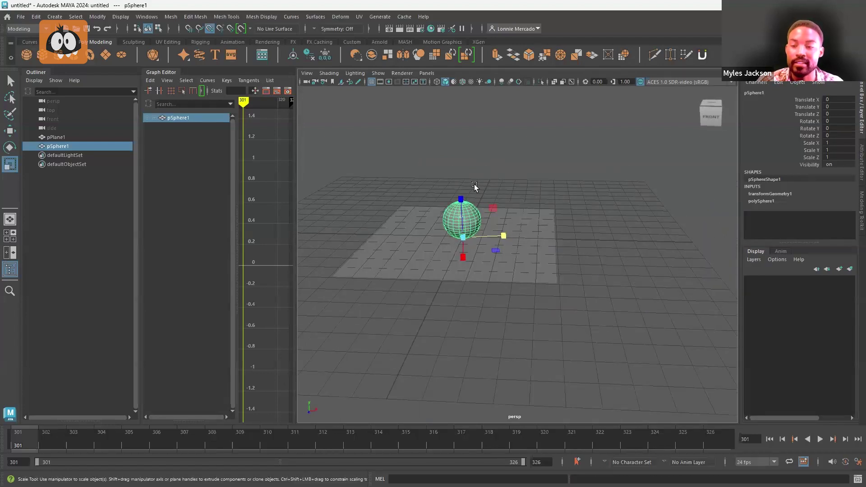
{"action": "left_click", "coordinate": [504, 215]}
{"action": "left_click", "coordinate": [541, 179]}
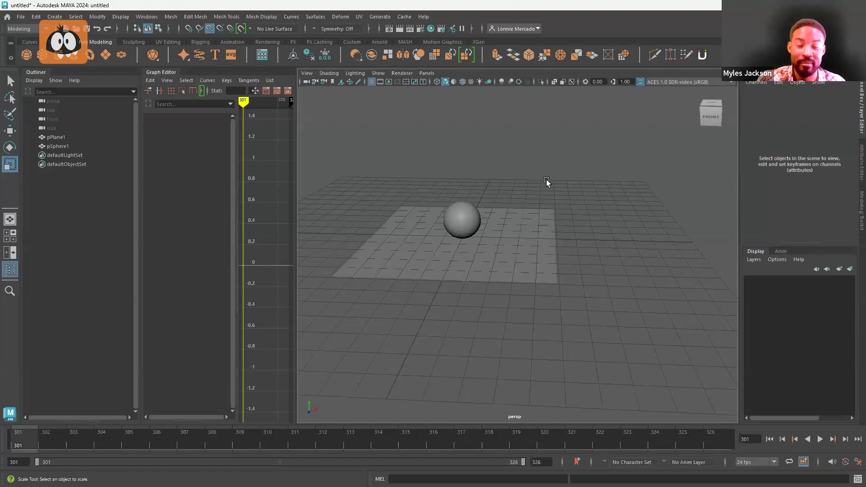
Switch to Blender and change the Graph Editor area to a Timeline
{"action": "key", "text": "alt+Tab"}
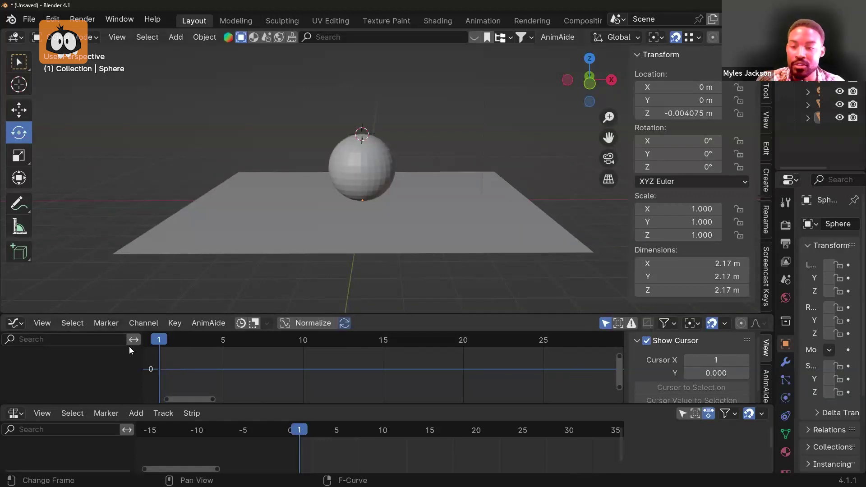
{"action": "left_click", "coordinate": [14, 322]}
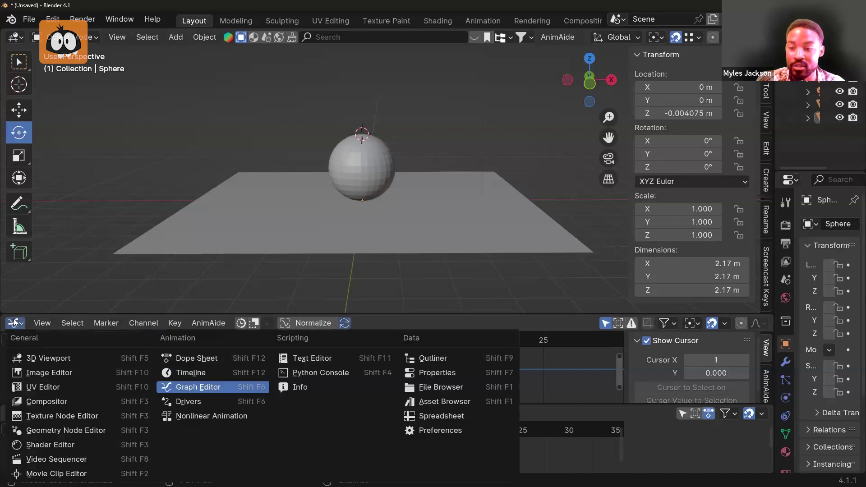
{"action": "left_click", "coordinate": [184, 374]}
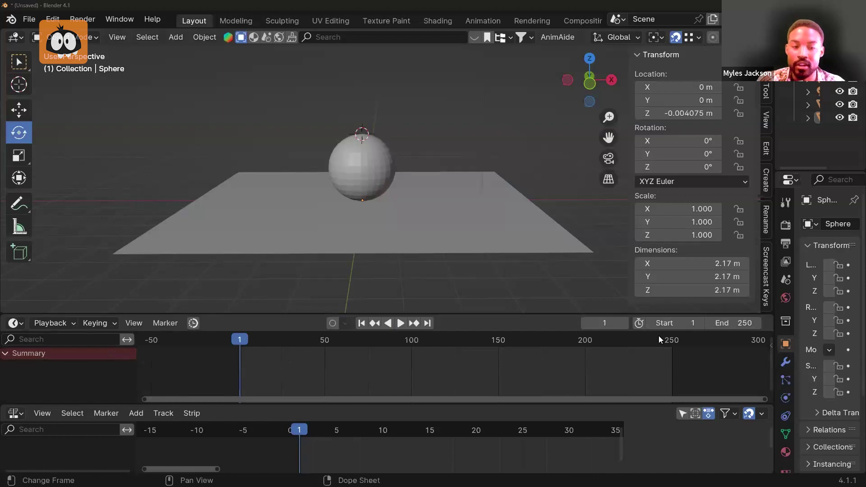
Set the scene's end frame to 30
{"action": "left_click", "coordinate": [678, 322]}
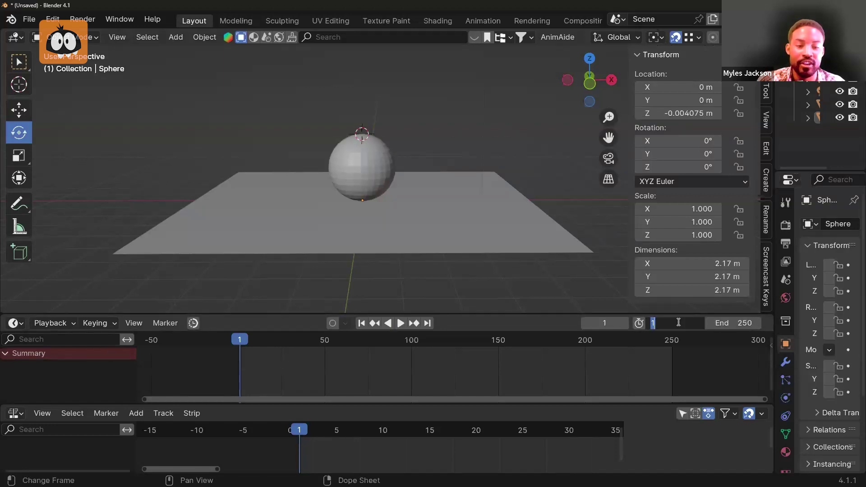
{"action": "key", "text": "Escape"}
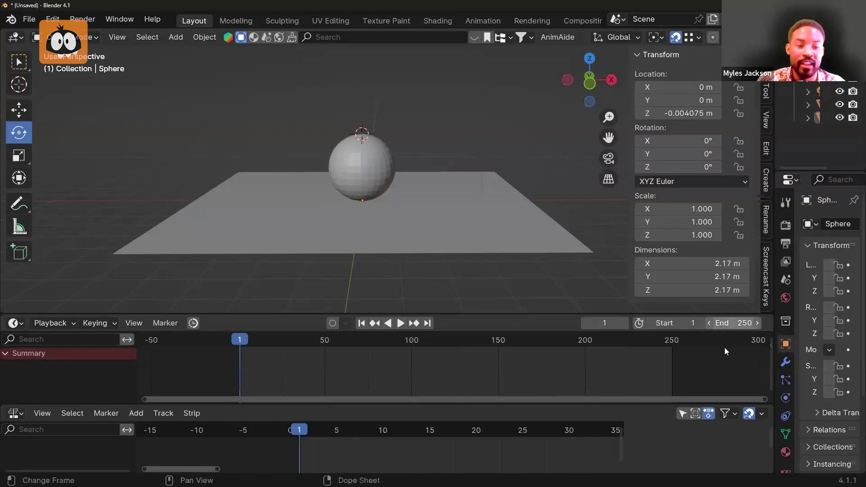
{"action": "left_click_drag", "start_coordinate": [741, 323], "coordinate": [746, 323]}
{"action": "left_click", "coordinate": [745, 323]}
{"action": "type", "text": "30"}
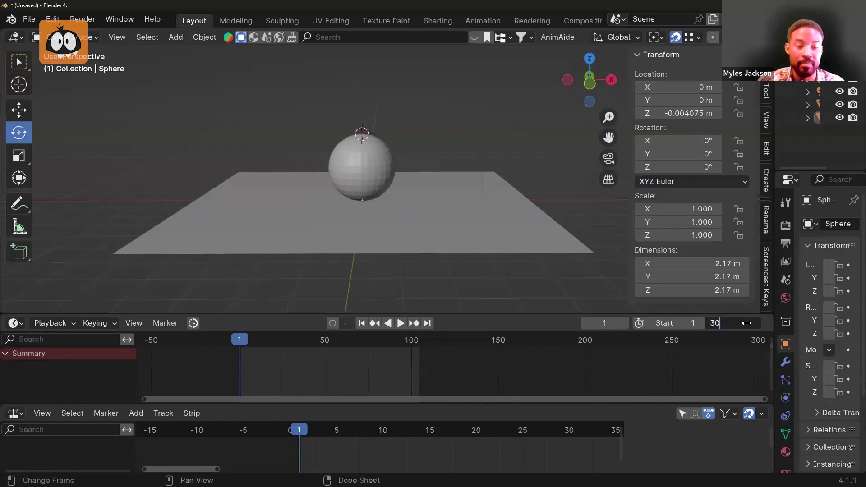
{"action": "key", "text": "Return"}
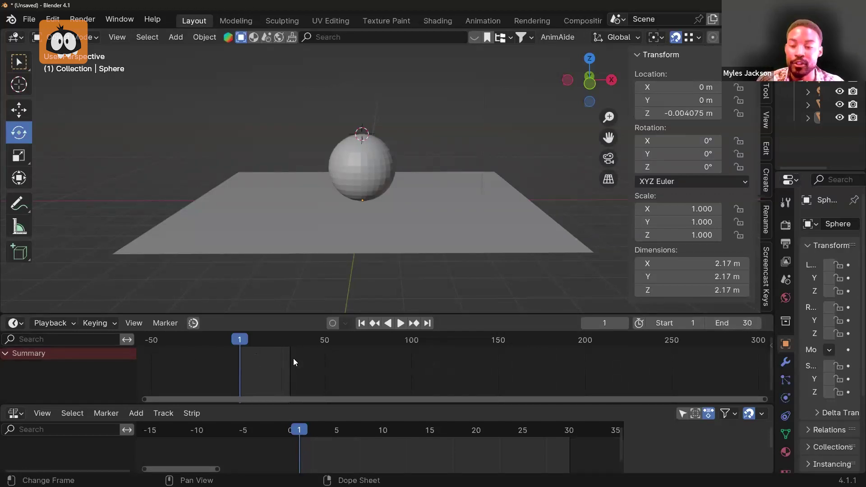
Fit frames 1 to 30 across the timeline, and play the frame range briefly before stopping it
{"action": "scroll", "coordinate": [317, 367], "scroll_direction": "up", "scroll_amount": 5}
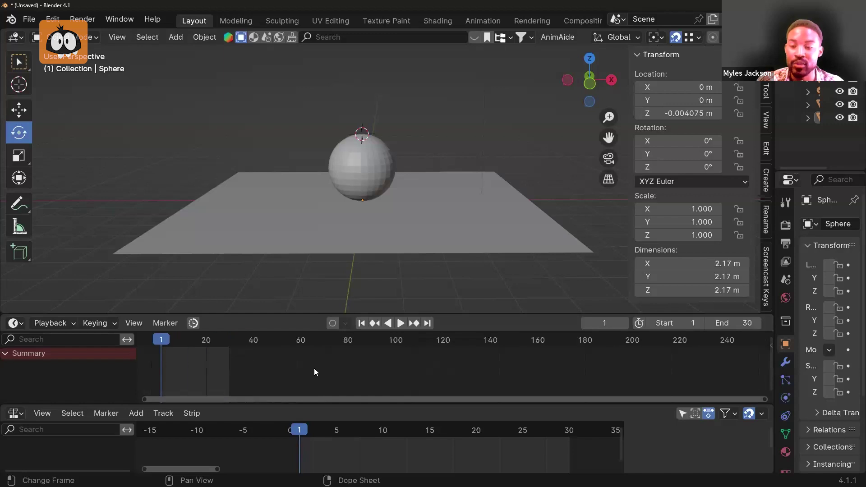
{"action": "middle_click_drag", "start_coordinate": [257, 368], "coordinate": [524, 360]}
{"action": "scroll", "coordinate": [524, 360], "scroll_direction": "up", "scroll_amount": 2}
{"action": "middle_click_drag", "start_coordinate": [449, 363], "coordinate": [607, 383]}
{"action": "scroll", "coordinate": [462, 359], "scroll_direction": "up", "scroll_amount": 9}
{"action": "scroll", "coordinate": [565, 355], "scroll_direction": "up", "scroll_amount": 4}
{"action": "scroll", "coordinate": [533, 349], "scroll_direction": "up", "scroll_amount": 4}
{"action": "scroll", "coordinate": [562, 365], "scroll_direction": "up", "scroll_amount": 1}
{"action": "scroll", "coordinate": [560, 369], "scroll_direction": "up", "scroll_amount": 1}
{"action": "scroll", "coordinate": [607, 383], "scroll_direction": "up", "scroll_amount": 1}
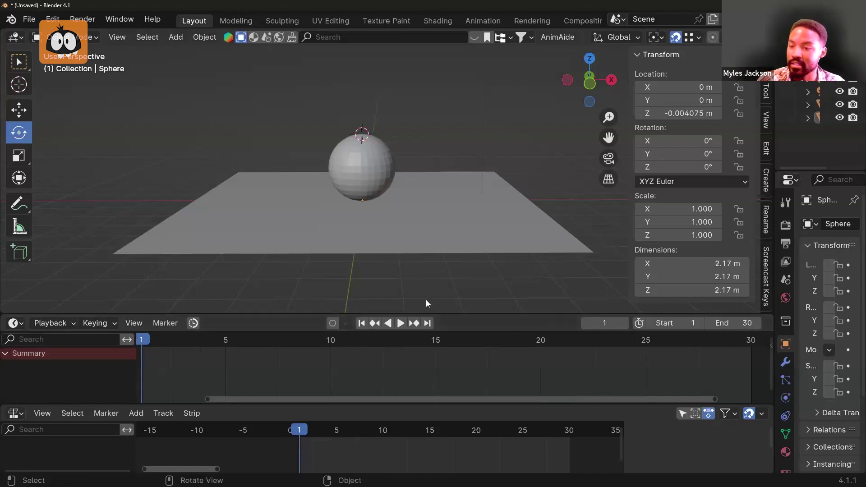
{"action": "left_click", "coordinate": [400, 323]}
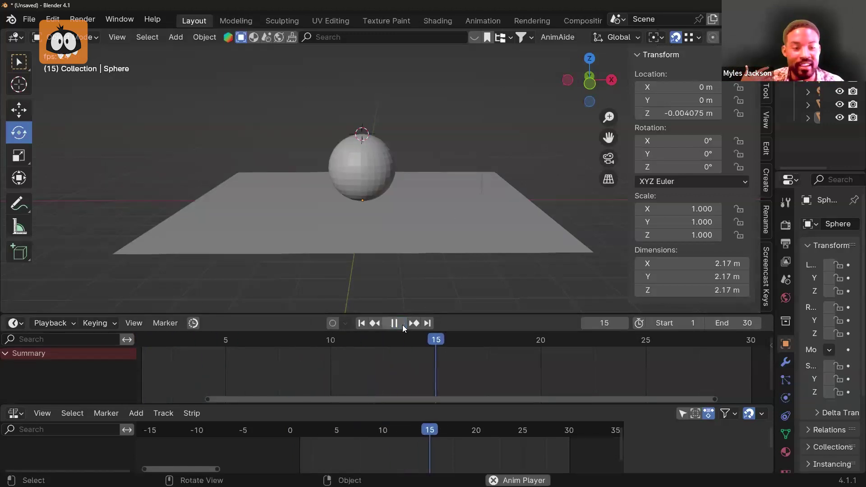
{"action": "left_click", "coordinate": [403, 325]}
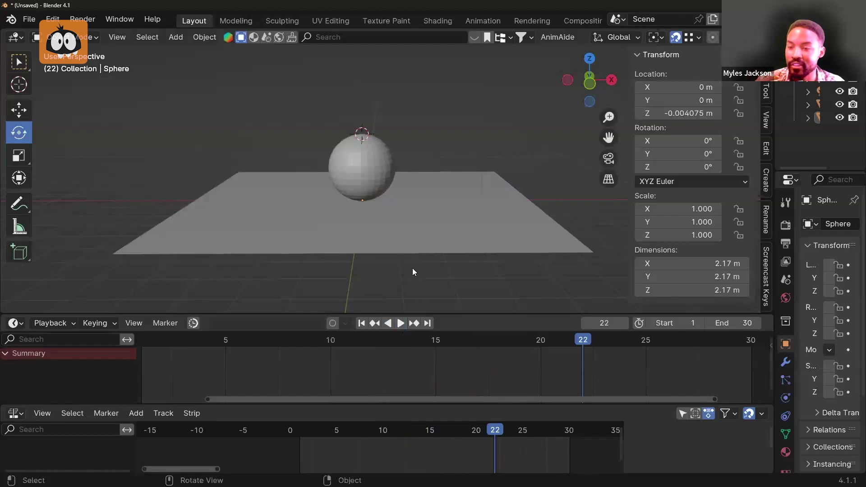
Switch to Maya, select the sphere, and set the animation start time to 1
{"action": "key", "text": "alt+Tab"}
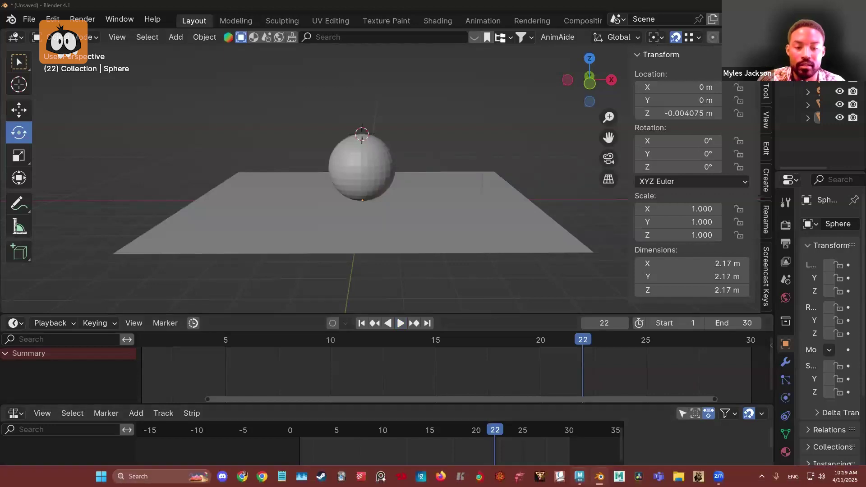
{"action": "left_click", "coordinate": [579, 484]}
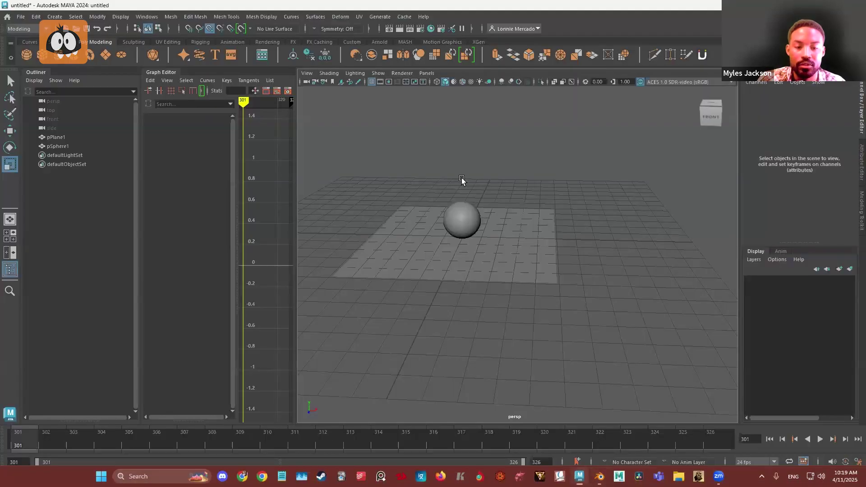
{"action": "left_click", "coordinate": [467, 211]}
{"action": "left_click_drag", "start_coordinate": [442, 451], "coordinate": [11, 436]}
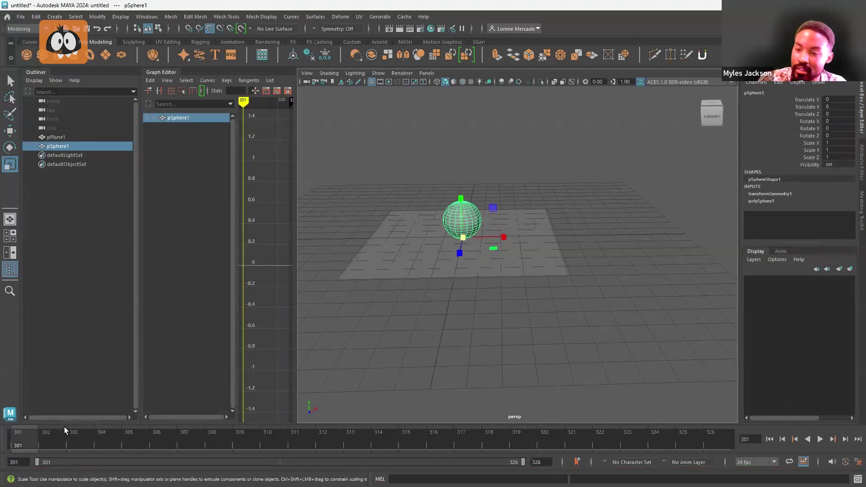
{"action": "double_click", "coordinate": [14, 462]}
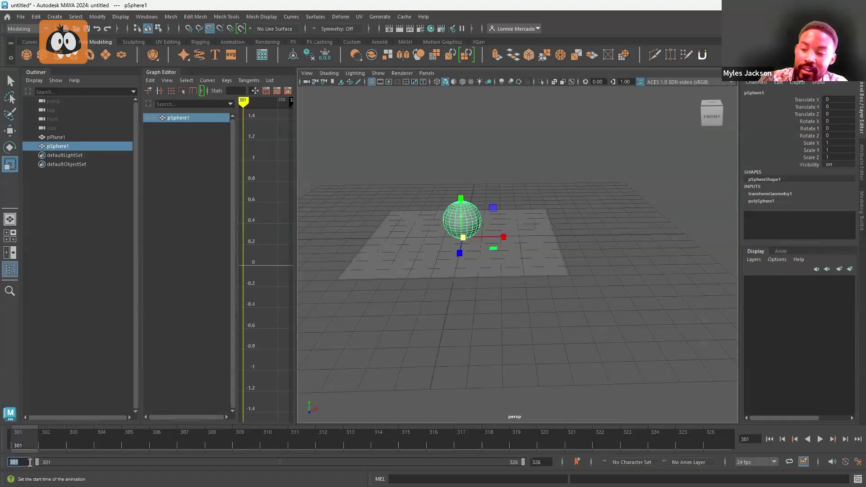
{"action": "type", "text": "1"}
{"action": "key", "text": "Return"}
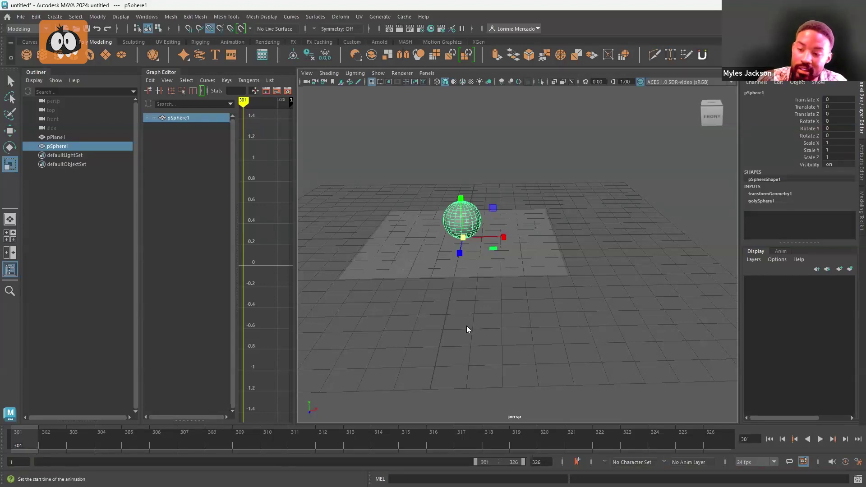
Set the animation end time to 30, extend the playback range to cover frames 1 to 30, and deselect the sphere
{"action": "double_click", "coordinate": [532, 463]}
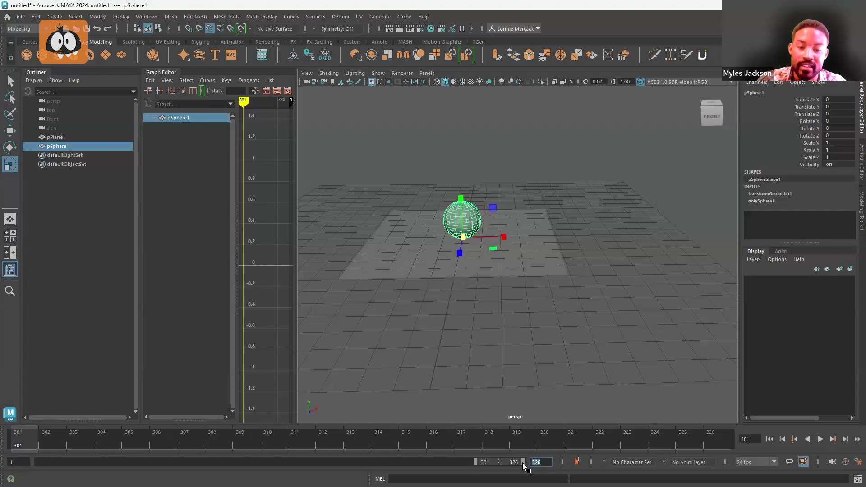
{"action": "type", "text": "30"}
{"action": "key", "text": "Return"}
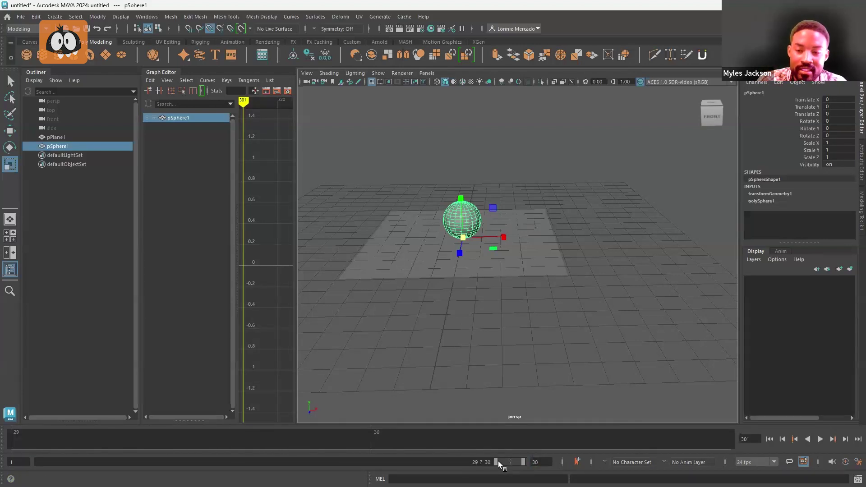
{"action": "left_click_drag", "start_coordinate": [489, 461], "coordinate": [48, 447]}
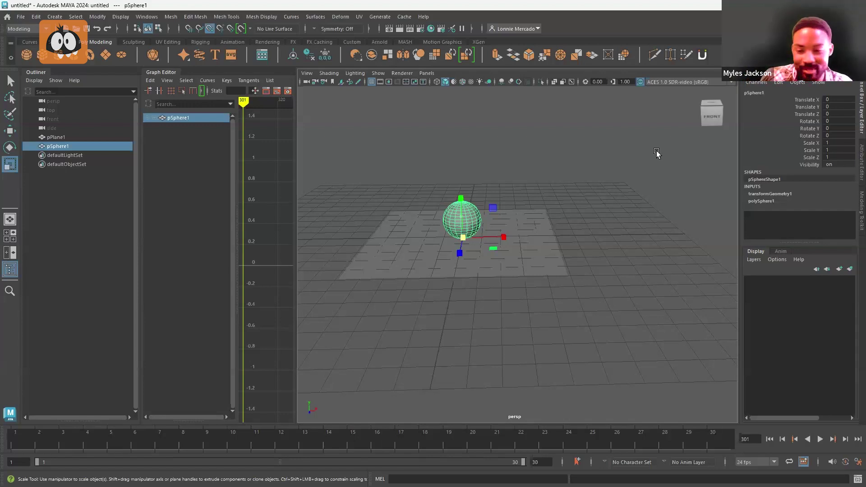
{"action": "left_click", "coordinate": [585, 157]}
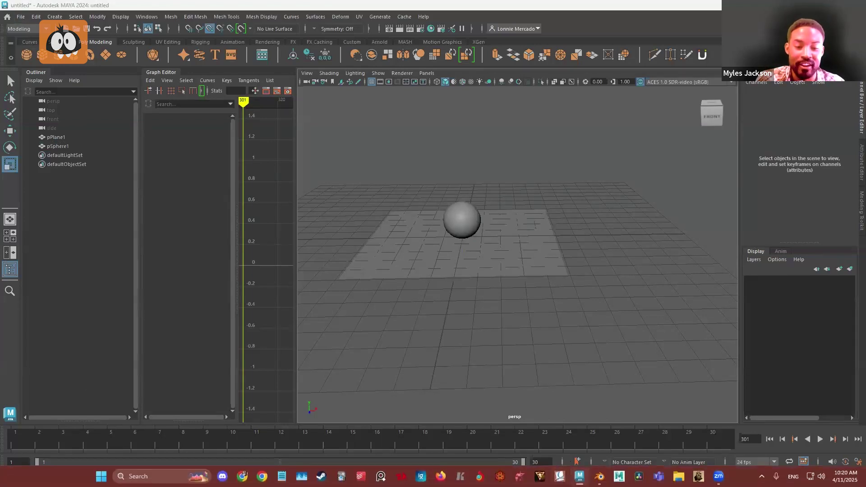
Switch to Blender and reselect the sphere by undoing its deselection, with a wider view of the scene
{"action": "left_click", "coordinate": [599, 476]}
{"action": "scroll", "coordinate": [497, 166], "scroll_direction": "down", "scroll_amount": 4}
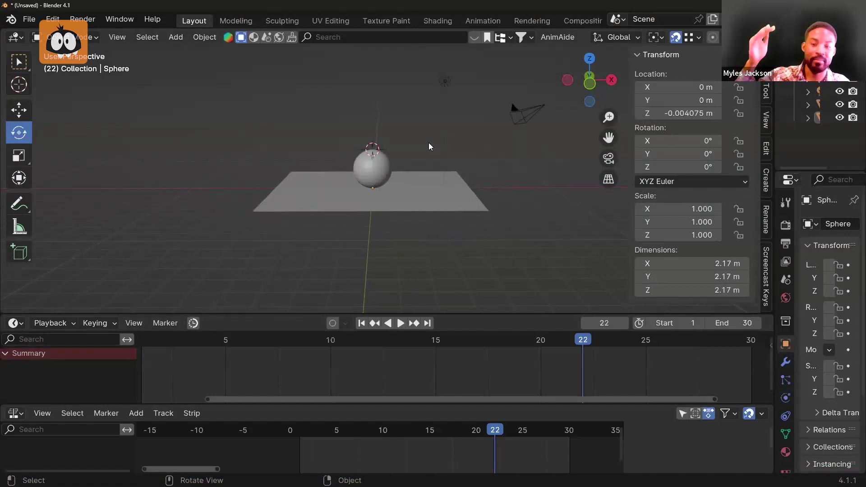
{"action": "scroll", "coordinate": [430, 137], "scroll_direction": "down", "scroll_amount": 3}
{"action": "middle_click_drag", "start_coordinate": [432, 126], "coordinate": [389, 162]}
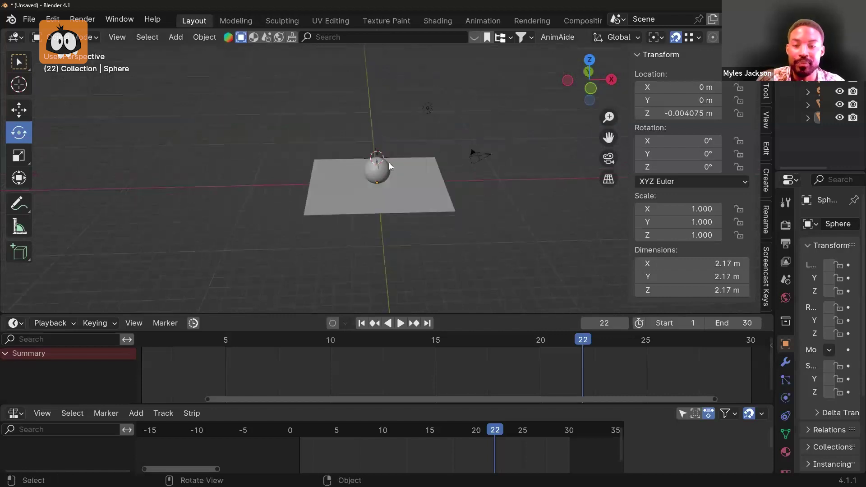
{"action": "key", "text": "ctrl+z"}
{"action": "middle_click_drag", "start_coordinate": [485, 186], "coordinate": [472, 170]}
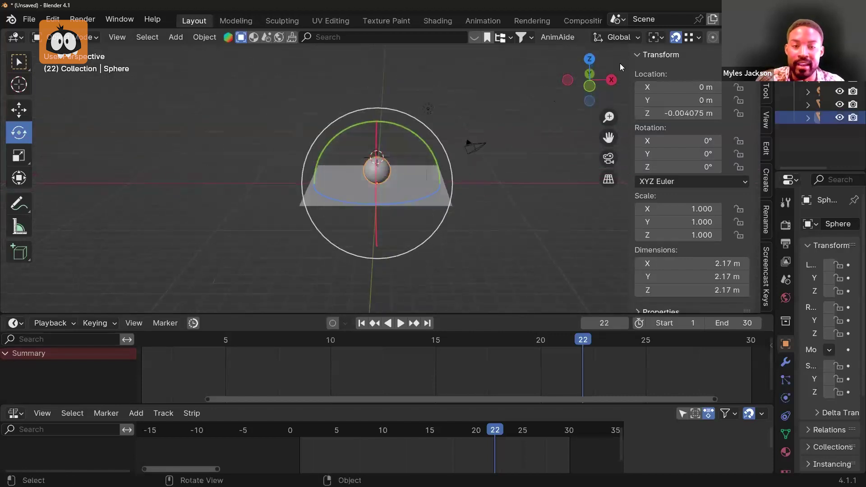
{"action": "middle_click_drag", "start_coordinate": [397, 255], "coordinate": [389, 262], "text": "shift"}
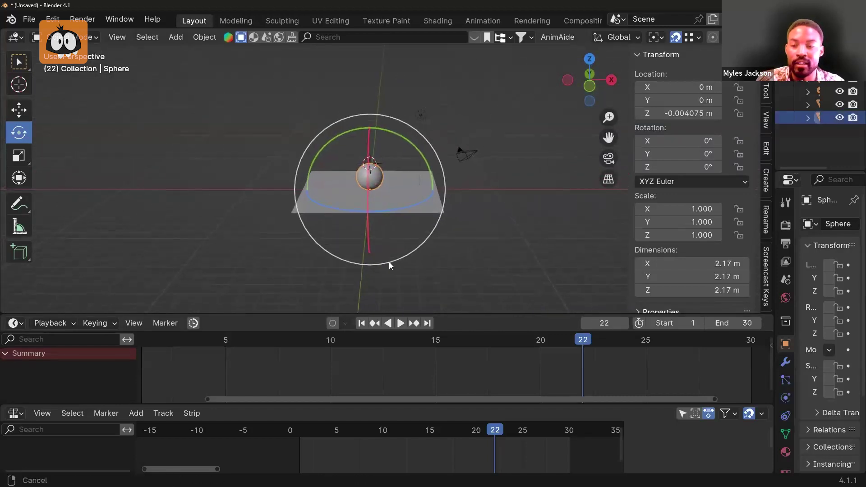
Move the playhead to frame 1 with the whole 30-frame range in the timeline
{"action": "scroll", "coordinate": [234, 349], "scroll_direction": "down", "scroll_amount": 4}
{"action": "left_click", "coordinate": [228, 343]}
{"action": "key", "text": "space"}
{"action": "key", "text": "space"}
Raise the sphere along Z to about 10.11 m and insert a location, rotation and scale keyframe at frame 1
{"action": "middle_click_drag", "start_coordinate": [482, 143], "coordinate": [460, 164], "text": "shift"}
{"action": "scroll", "coordinate": [465, 172], "scroll_direction": "down", "scroll_amount": 3}
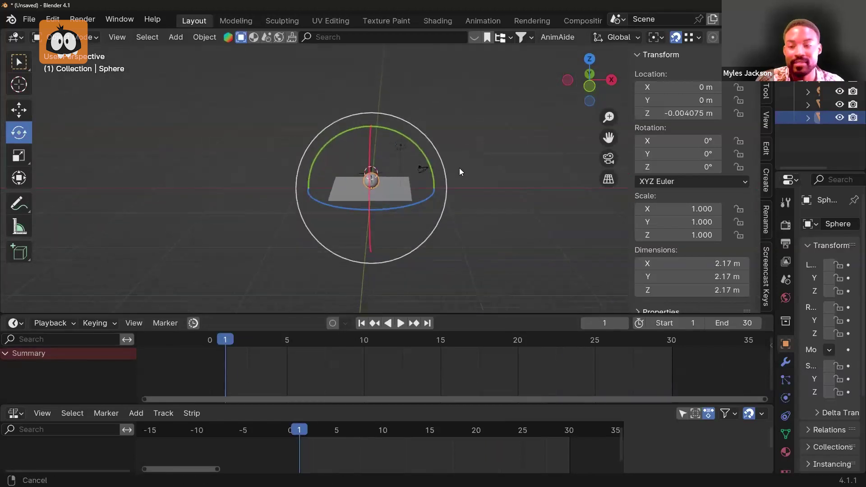
{"action": "key", "text": "g"}
{"action": "key", "text": "z"}
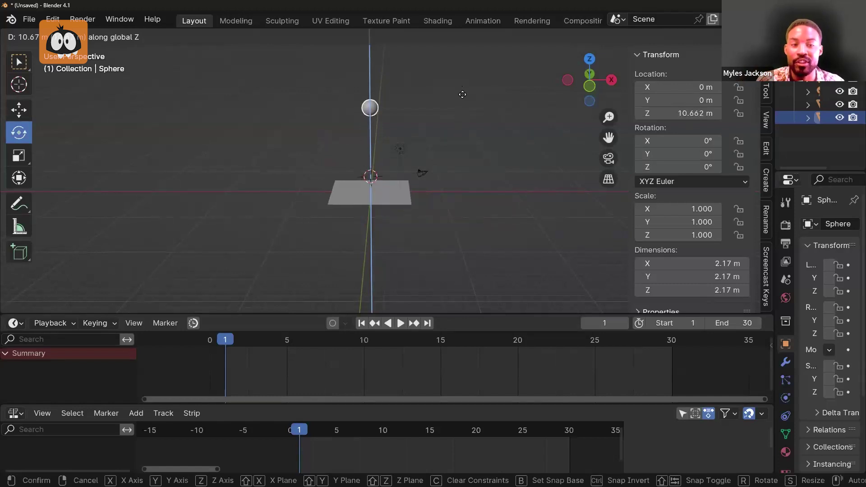
{"action": "left_click", "coordinate": [461, 102]}
{"action": "middle_click_drag", "start_coordinate": [456, 105], "coordinate": [463, 121]}
{"action": "key", "text": "i"}
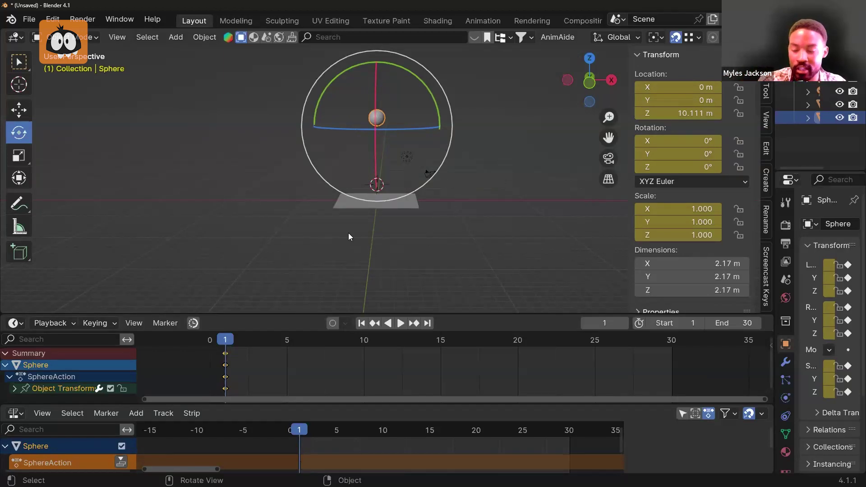
At frame 15, set the sphere's Z location to 0 m and insert a location, rotation and scale keyframe
{"action": "key", "text": "space"}
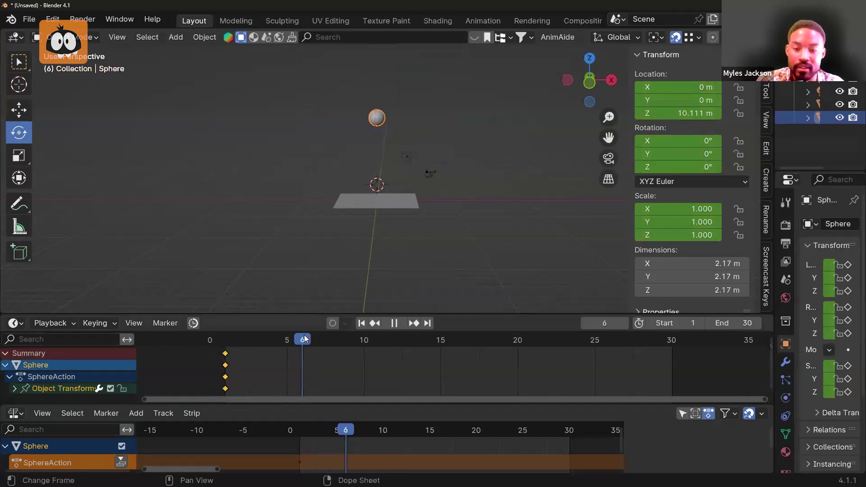
{"action": "left_click_drag", "start_coordinate": [215, 346], "coordinate": [444, 347]}
{"action": "key", "text": "space"}
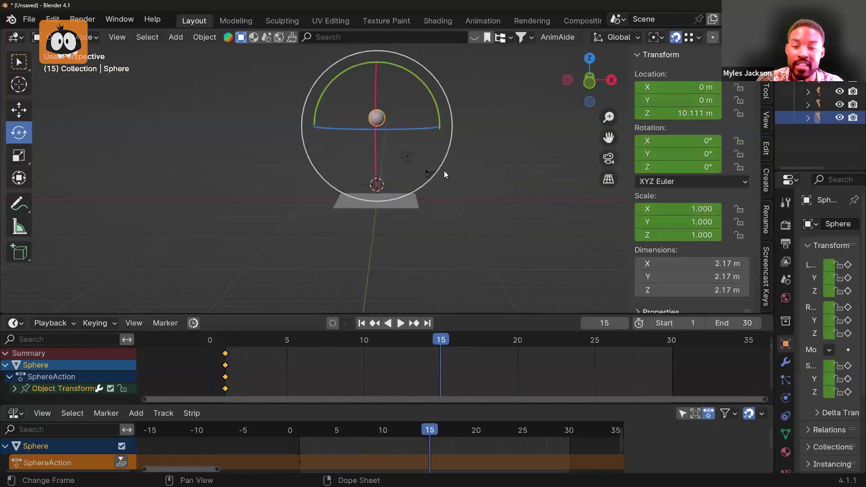
{"action": "middle_click_drag", "start_coordinate": [459, 123], "coordinate": [504, 58], "text": "alt"}
{"action": "left_click", "coordinate": [676, 113]}
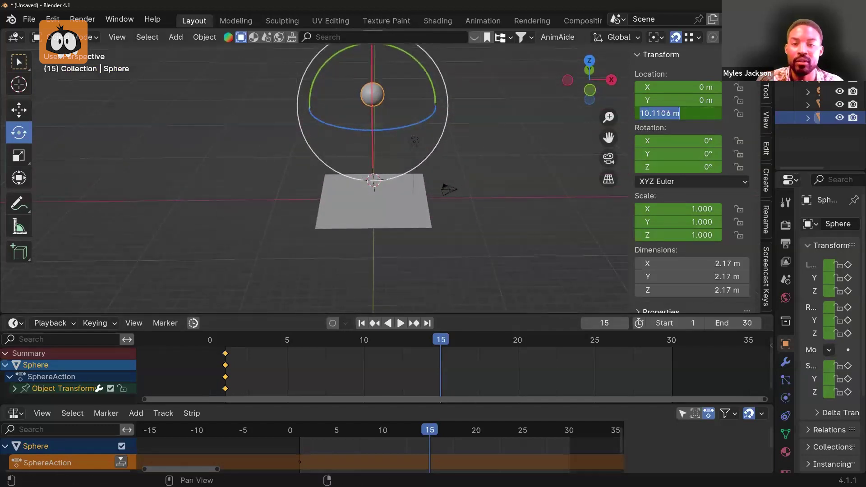
{"action": "type", "text": "0"}
{"action": "key", "text": "Return"}
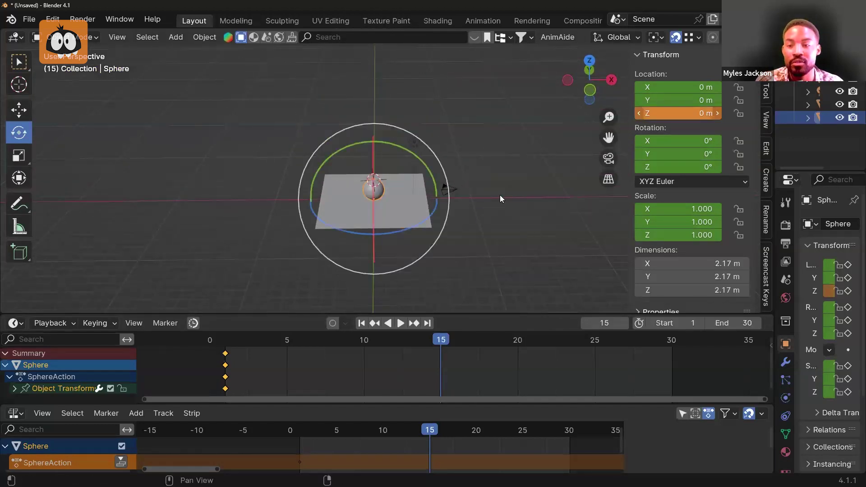
{"action": "middle_click_drag", "start_coordinate": [521, 174], "coordinate": [519, 163]}
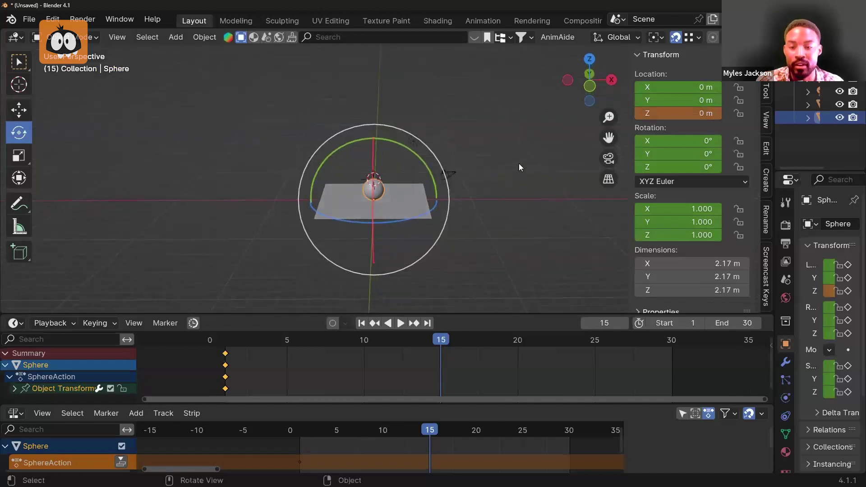
{"action": "key", "text": "i"}
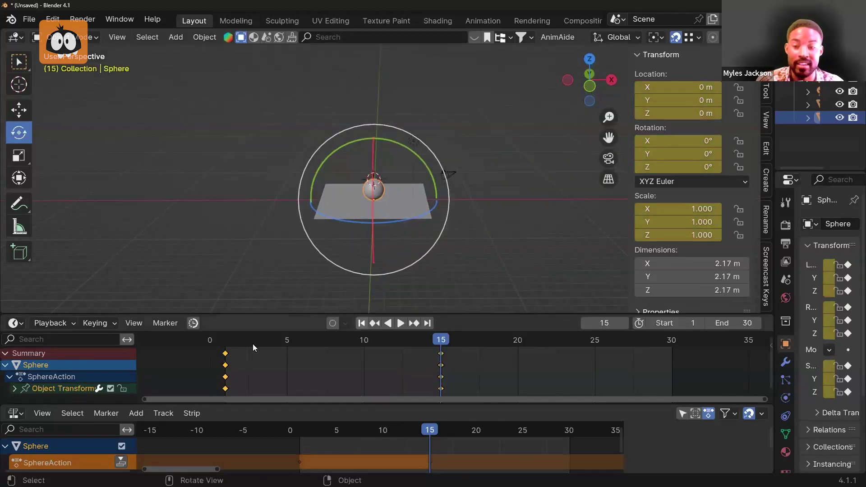
Duplicate the sphere's frame 1 keyframes to frame 30 and play back the bounce
{"action": "key", "text": "space"}
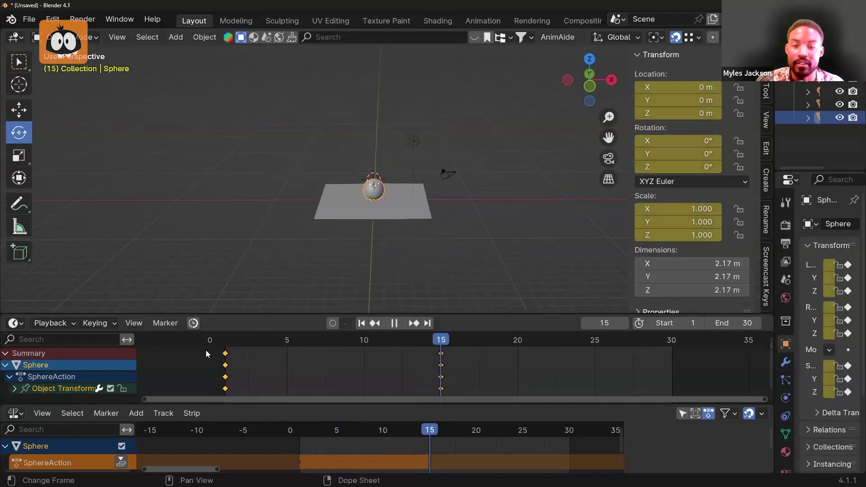
{"action": "key", "text": "space"}
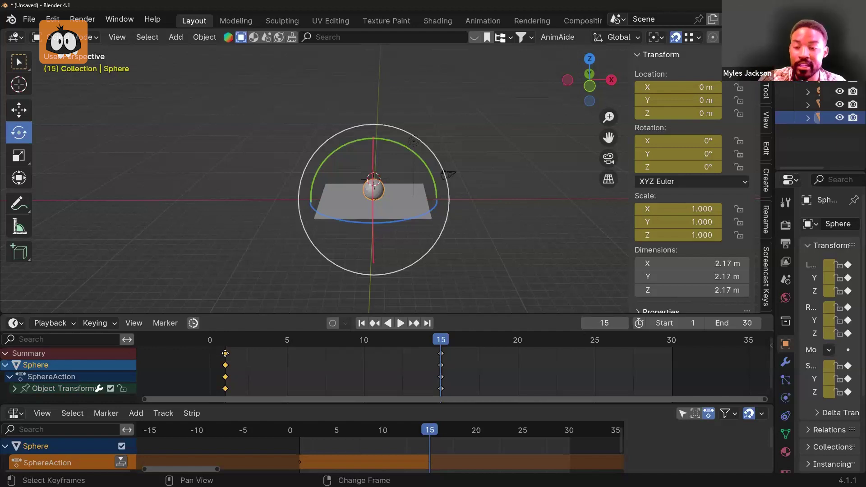
{"action": "key", "text": "g"}
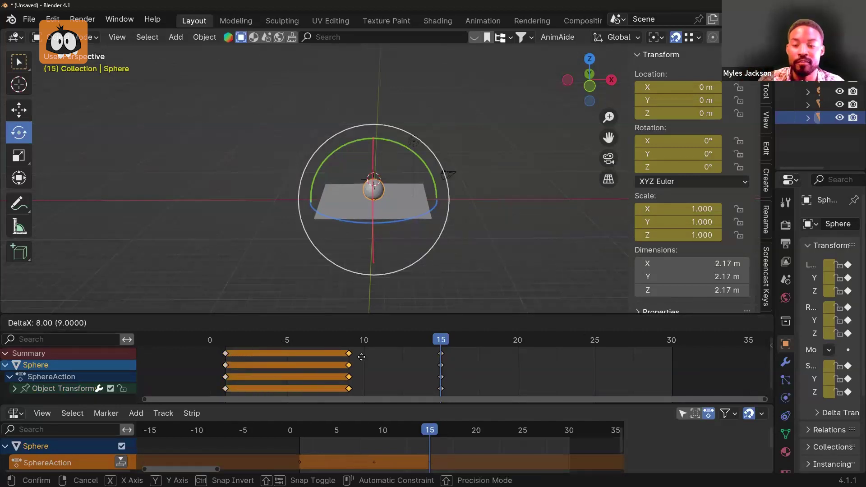
{"action": "left_click", "coordinate": [671, 364]}
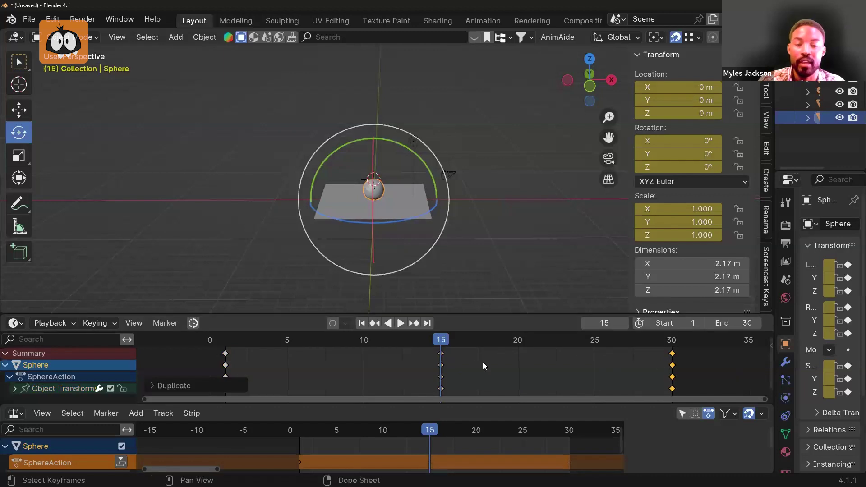
{"action": "key", "text": "space"}
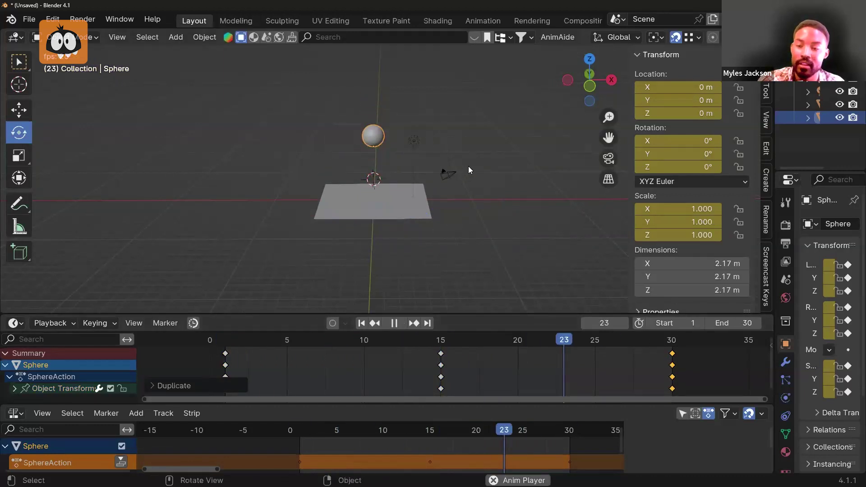
{"action": "key", "text": "space"}
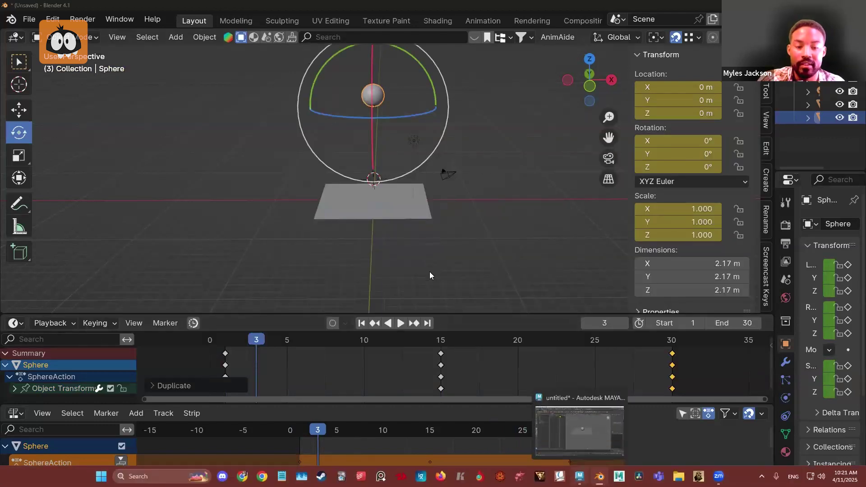
Switch to Maya, go to frame 1 and activate the Move tool for the sphere
{"action": "left_click", "coordinate": [579, 476]}
{"action": "left_click", "coordinate": [460, 212]}
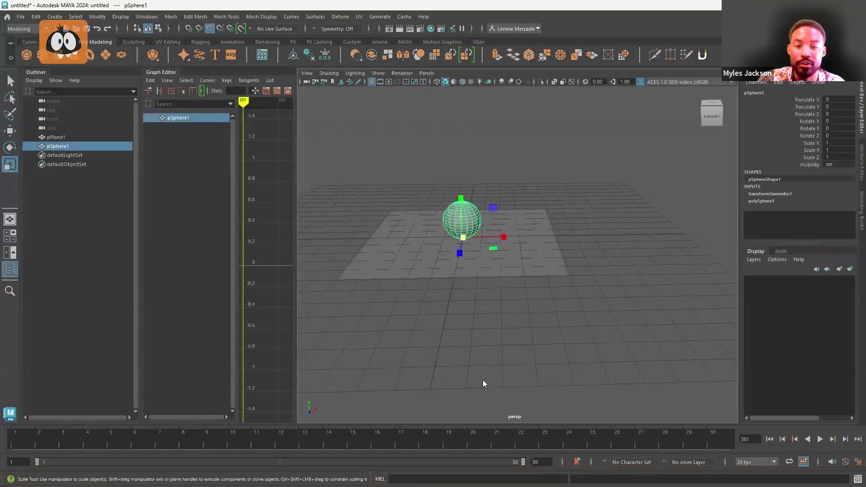
{"action": "left_click_drag", "start_coordinate": [527, 277], "coordinate": [568, 243], "text": "alt"}
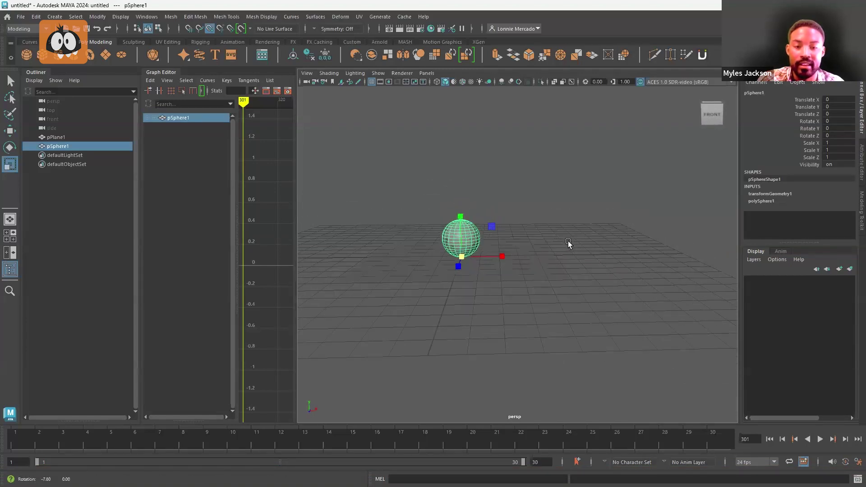
{"action": "scroll", "coordinate": [571, 245], "scroll_direction": "down", "scroll_amount": 3}
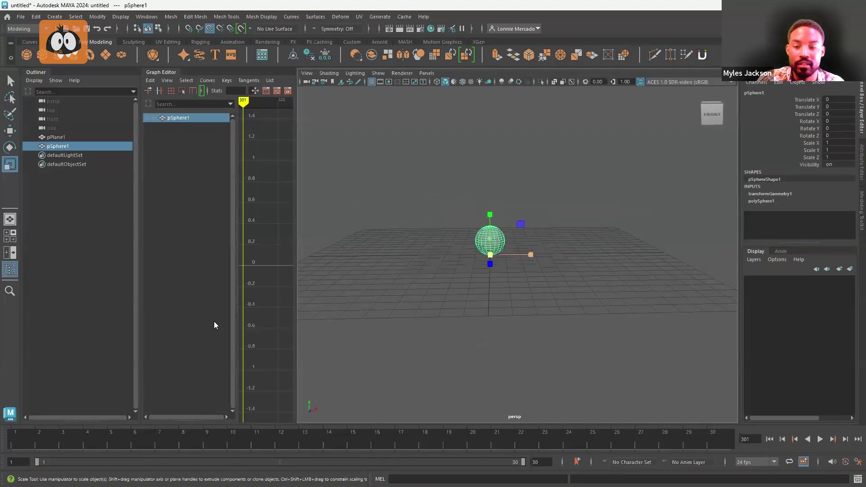
{"action": "left_click", "coordinate": [21, 439]}
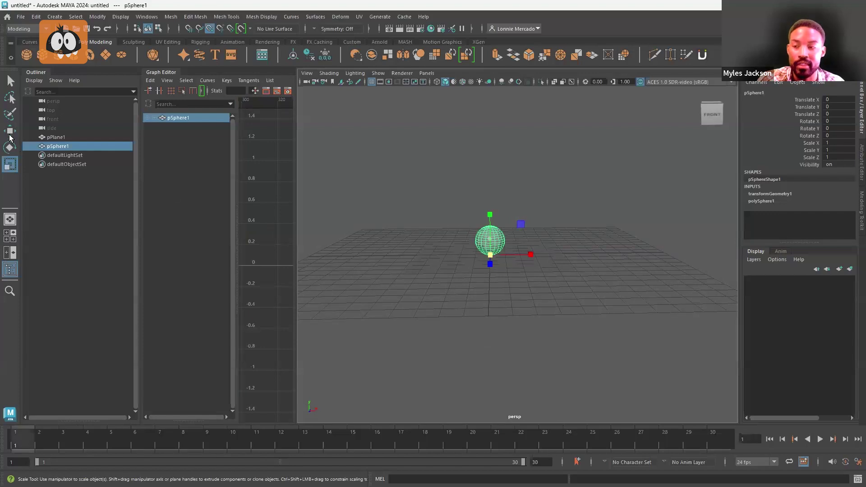
{"action": "left_click", "coordinate": [10, 133]}
Raise the sphere to Translate Y 10 and key all its transform channels at frame 1
{"action": "left_click_drag", "start_coordinate": [492, 211], "coordinate": [501, 140]}
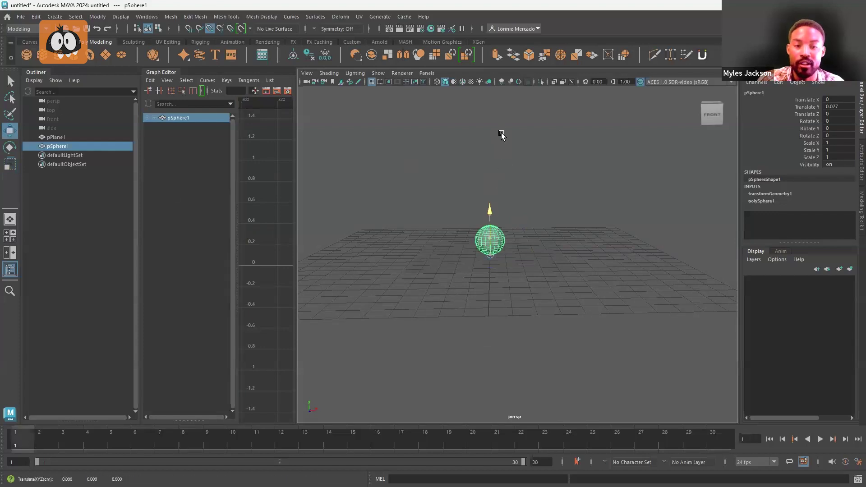
{"action": "key", "text": "ctrl+z"}
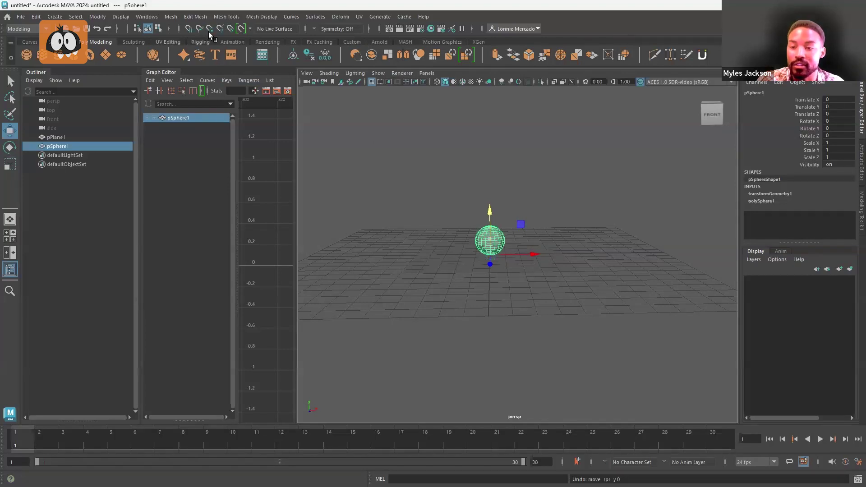
{"action": "left_click_drag", "start_coordinate": [560, 221], "coordinate": [528, 256], "text": "alt"}
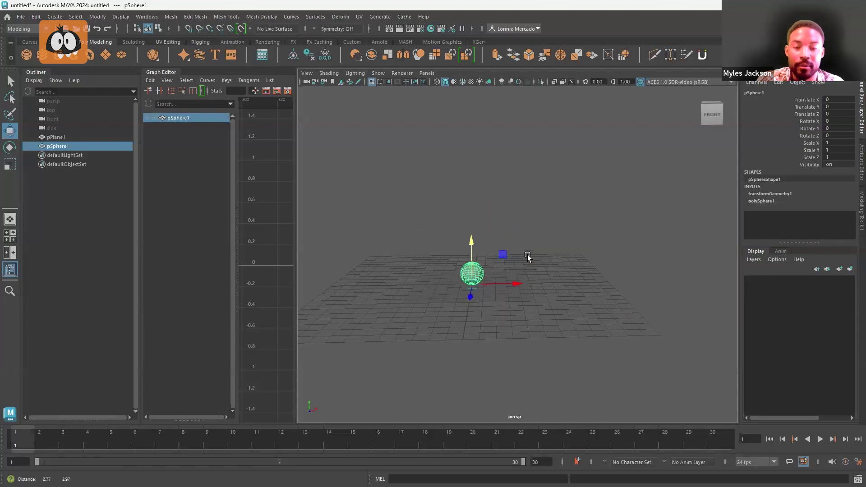
{"action": "left_click_drag", "start_coordinate": [469, 252], "coordinate": [476, 152]}
{"action": "scroll", "coordinate": [493, 195], "scroll_direction": "down", "scroll_amount": 2}
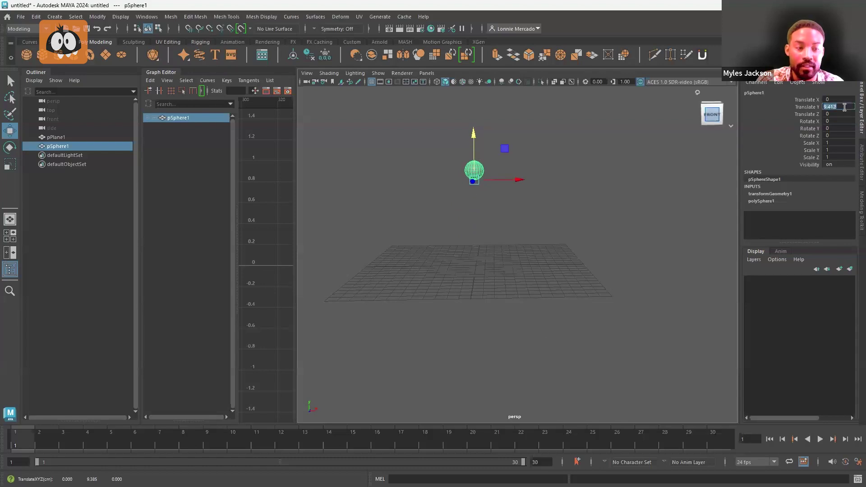
{"action": "type", "text": "10"}
{"action": "key", "text": "Return"}
{"action": "scroll", "coordinate": [549, 204], "scroll_direction": "up", "scroll_amount": 2}
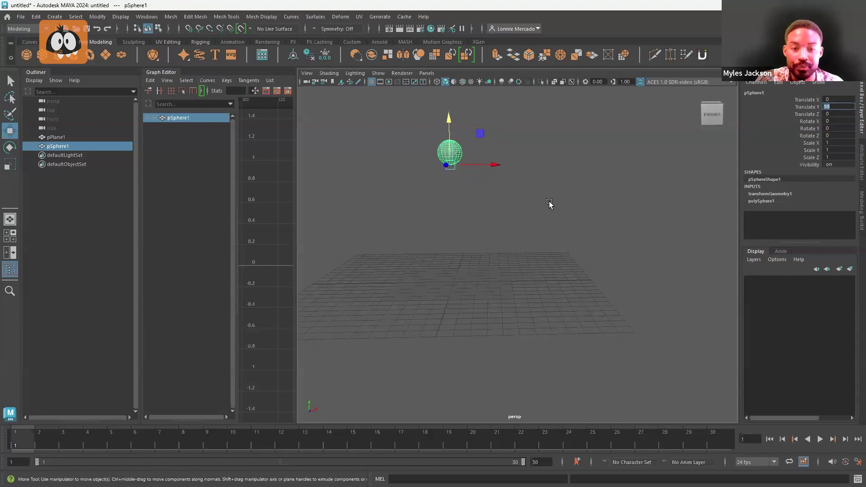
{"action": "middle_click_drag", "start_coordinate": [549, 205], "coordinate": [558, 215], "text": "alt"}
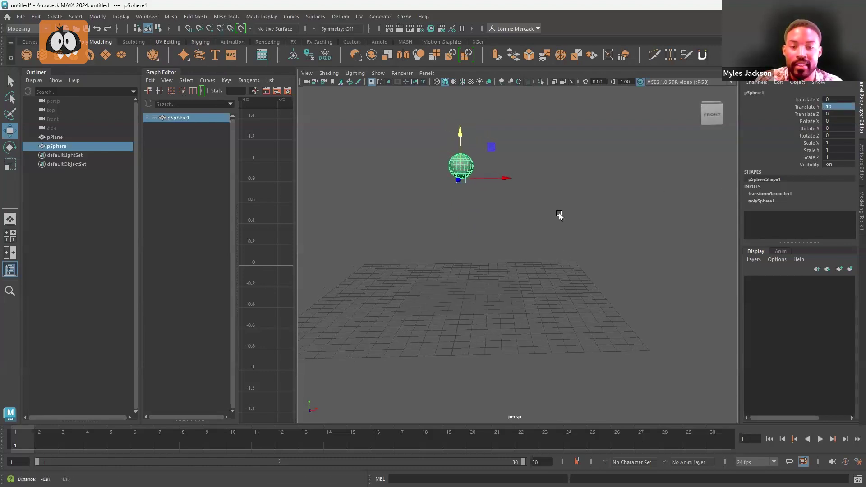
{"action": "key", "text": "s"}
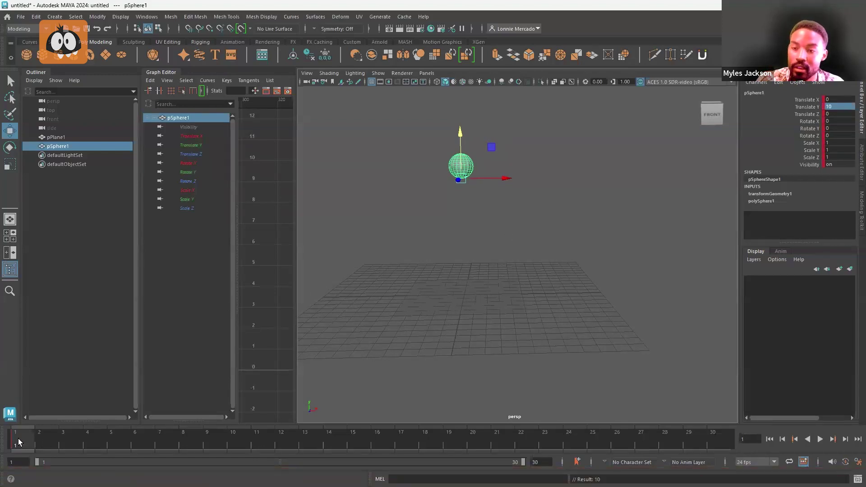
Key the sphere with Translate Y set to 0 at frame 15 and preview the drop
{"action": "key", "text": "alt+v"}
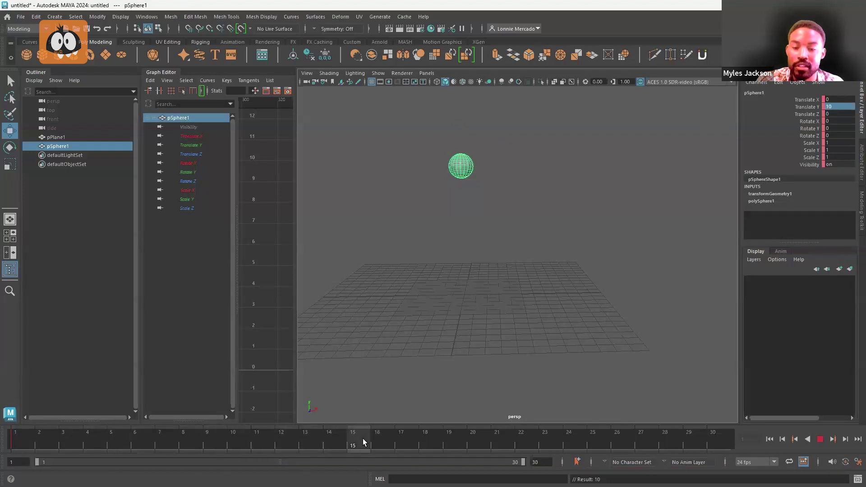
{"action": "left_click_drag", "start_coordinate": [362, 438], "coordinate": [364, 439]}
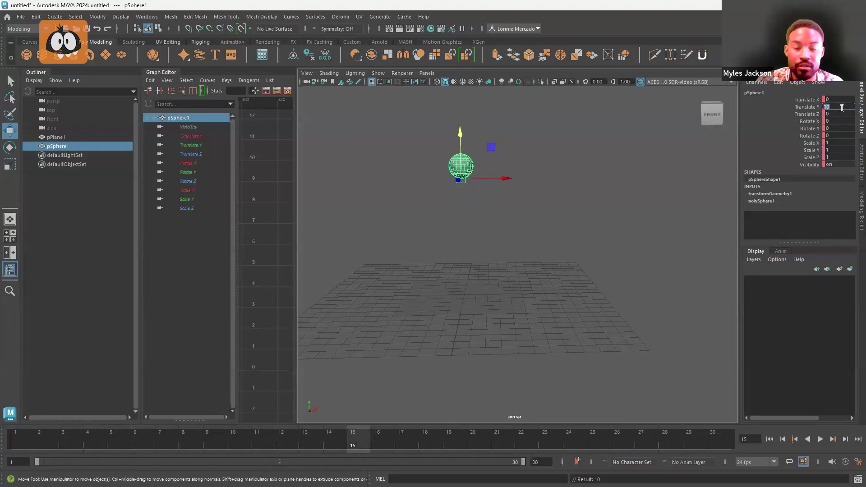
{"action": "type", "text": "0"}
{"action": "key", "text": "Return"}
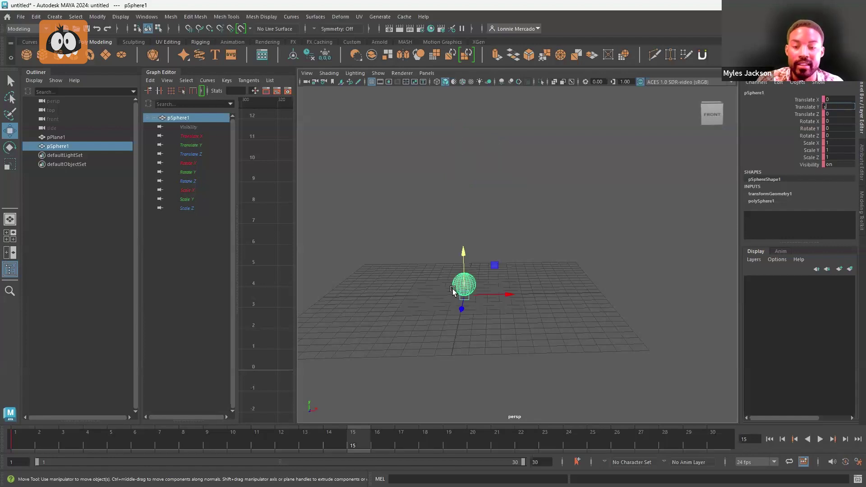
{"action": "middle_click_drag", "start_coordinate": [508, 253], "coordinate": [512, 244], "text": "alt"}
{"action": "key", "text": "s"}
{"action": "left_click", "coordinate": [519, 231]}
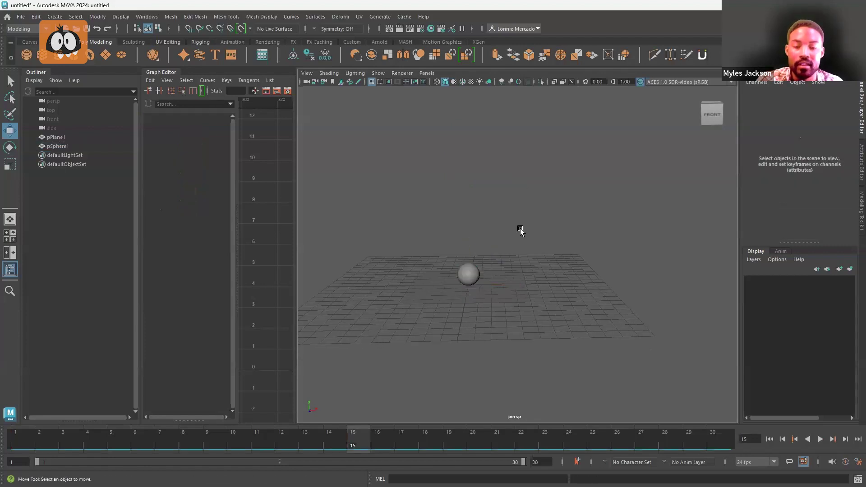
{"action": "left_click", "coordinate": [465, 277]}
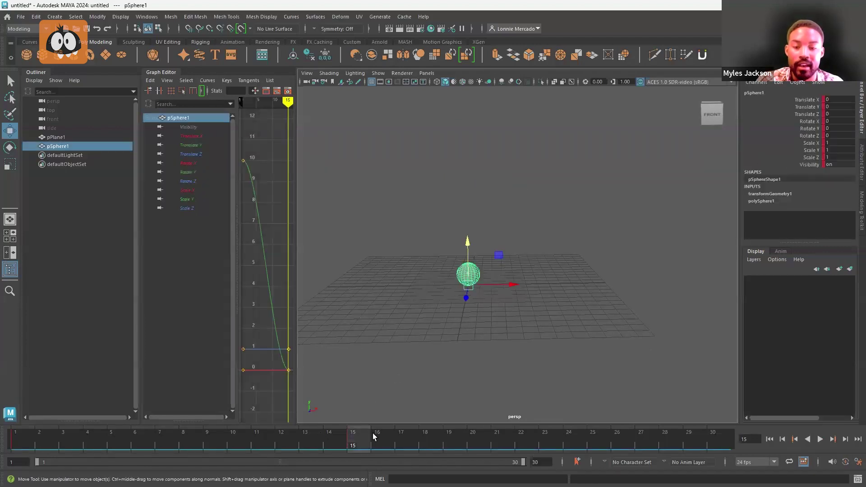
{"action": "key", "text": "alt+v"}
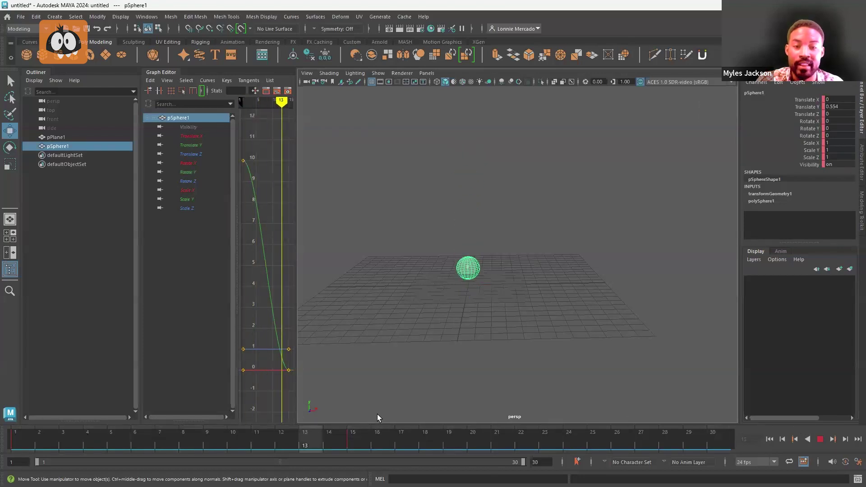
{"action": "left_click", "coordinate": [353, 437]}
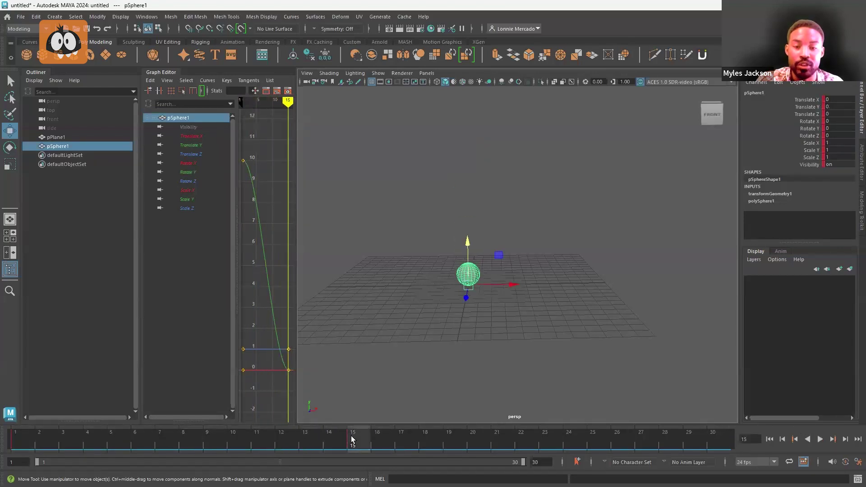
Carry the sphere's frame 1 pose over to frame 30 on the timeline and key it there
{"action": "left_click", "coordinate": [24, 445]}
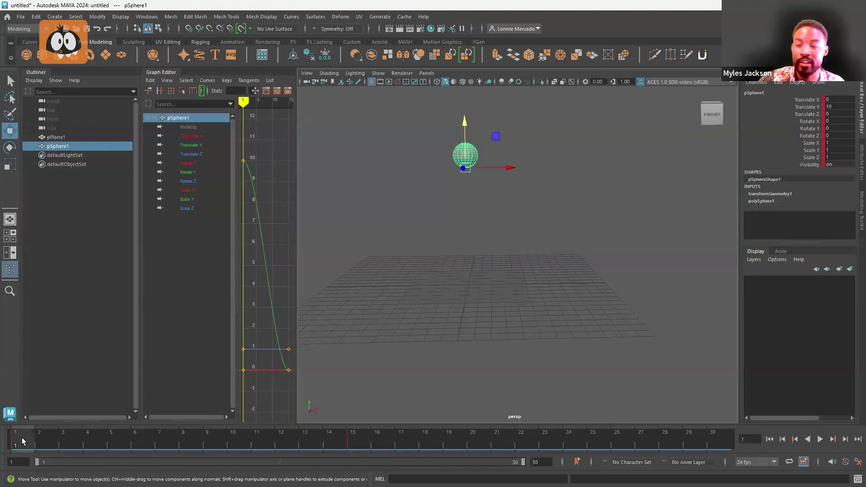
{"action": "key", "text": "alt+v"}
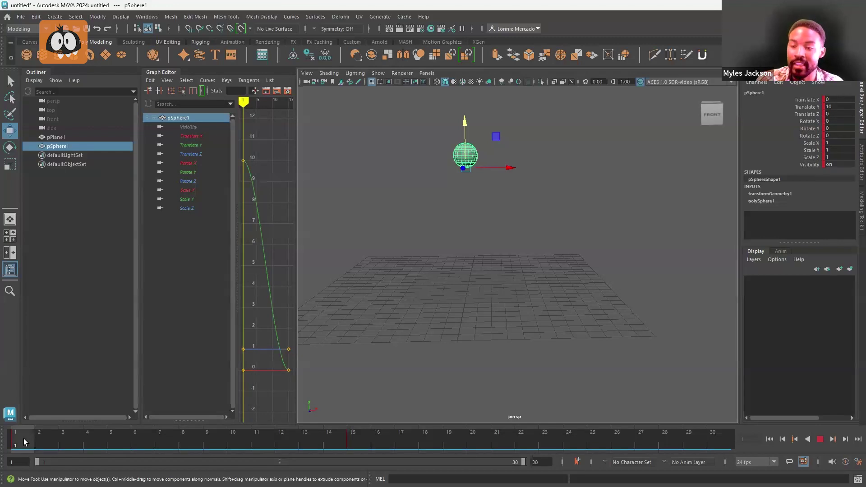
{"action": "mouse_move", "coordinate": [24, 438]}
{"action": "left_mouse_down"}
{"action": "mouse_move", "coordinate": [184, 435]}
{"action": "mouse_move", "coordinate": [397, 450]}
{"action": "mouse_move", "coordinate": [713, 447]}
{"action": "left_mouse_up"}
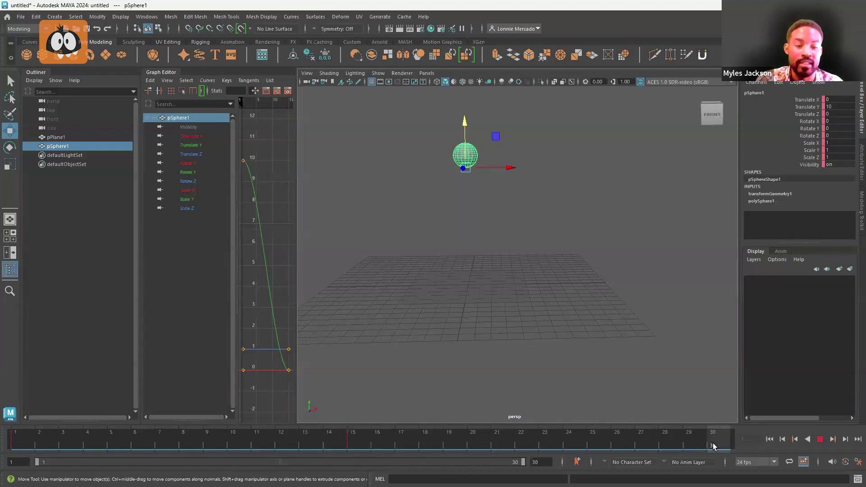
{"action": "left_click_drag", "start_coordinate": [713, 447], "coordinate": [713, 446]}
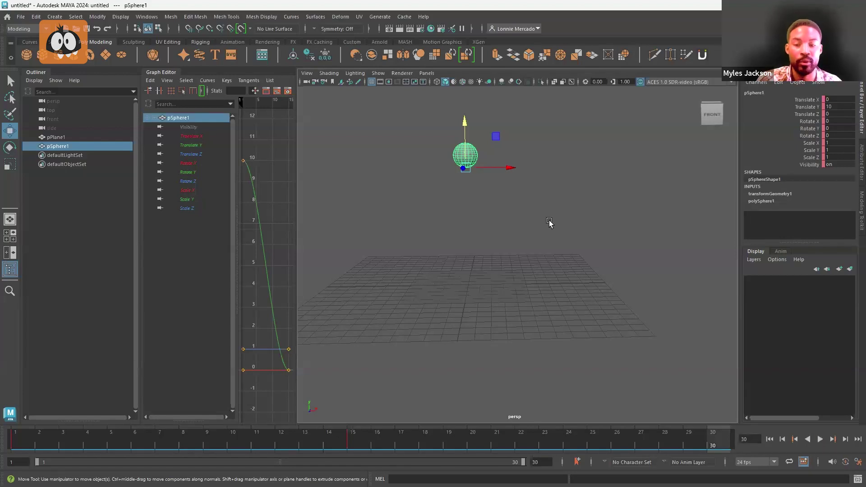
{"action": "key", "text": "s"}
Scrub through the timeline and play back the sphere's bounce animation
{"action": "left_click_drag", "start_coordinate": [600, 434], "coordinate": [390, 423]}
{"action": "left_click_drag", "start_coordinate": [680, 423], "coordinate": [776, 421]}
{"action": "left_click", "coordinate": [821, 438]}
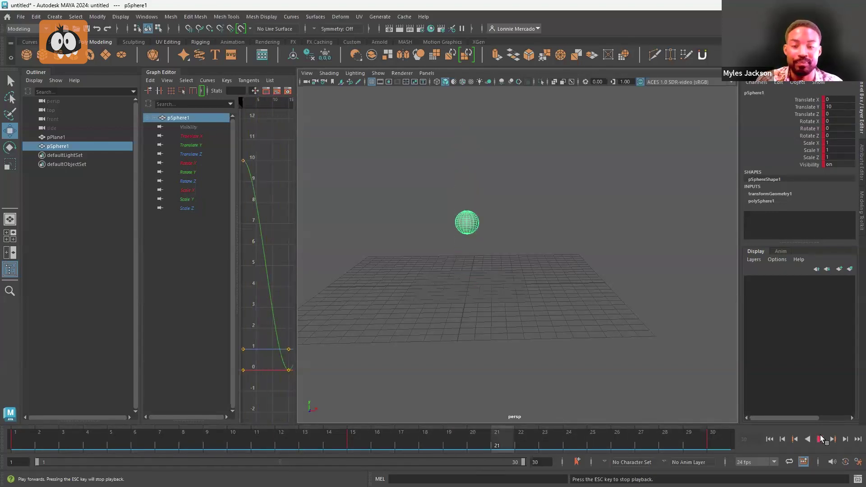
Play back the sphere's bounce with the sphere deselected and stop playback
{"action": "left_click", "coordinate": [821, 439]}
{"action": "left_click", "coordinate": [821, 439]}
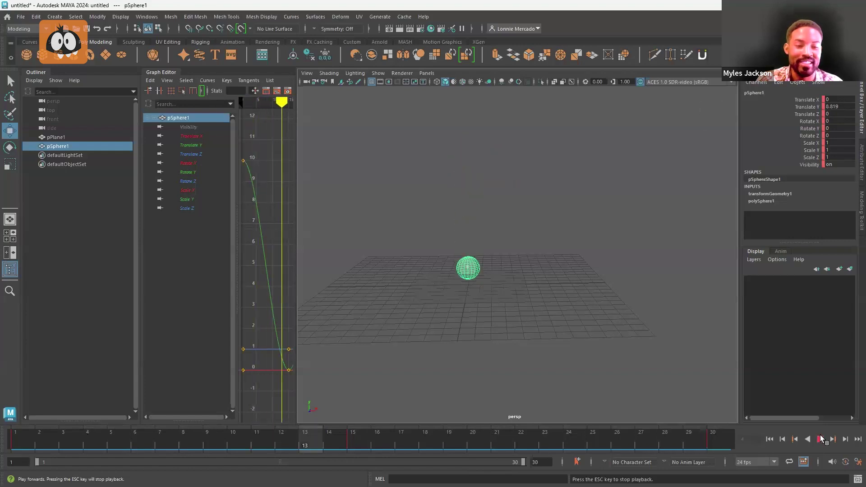
{"action": "left_click", "coordinate": [629, 231]}
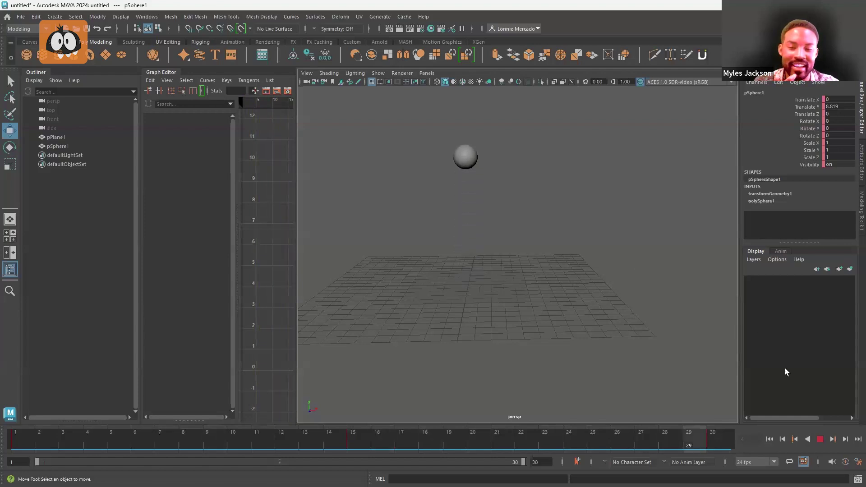
{"action": "left_click", "coordinate": [821, 439]}
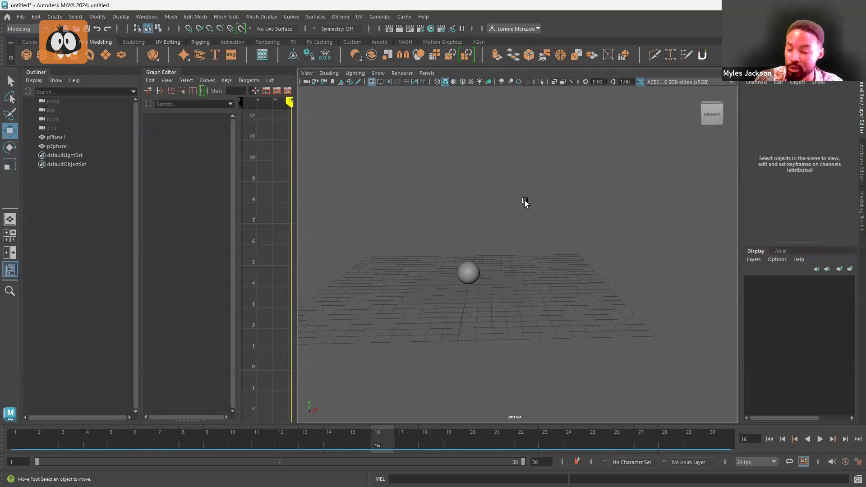
Switch to Blender, reselect the sphere and widen the Properties editor
{"action": "mouse_move", "coordinate": [596, 486]}
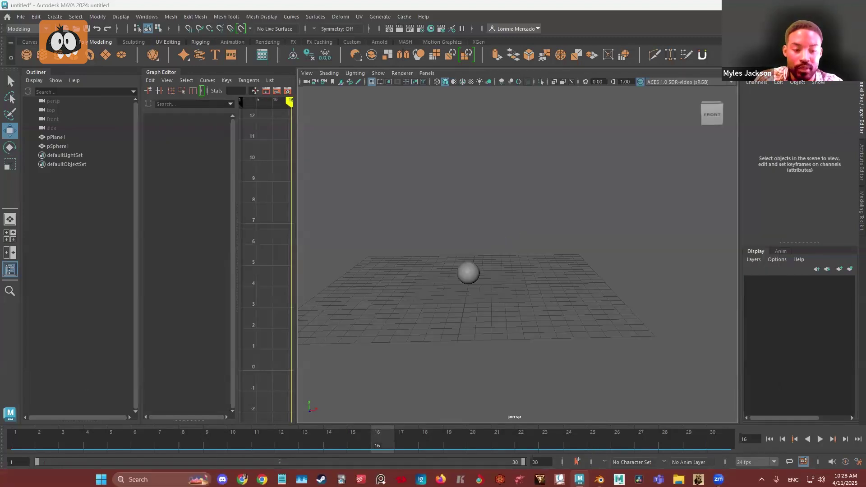
{"action": "left_click", "coordinate": [599, 479]}
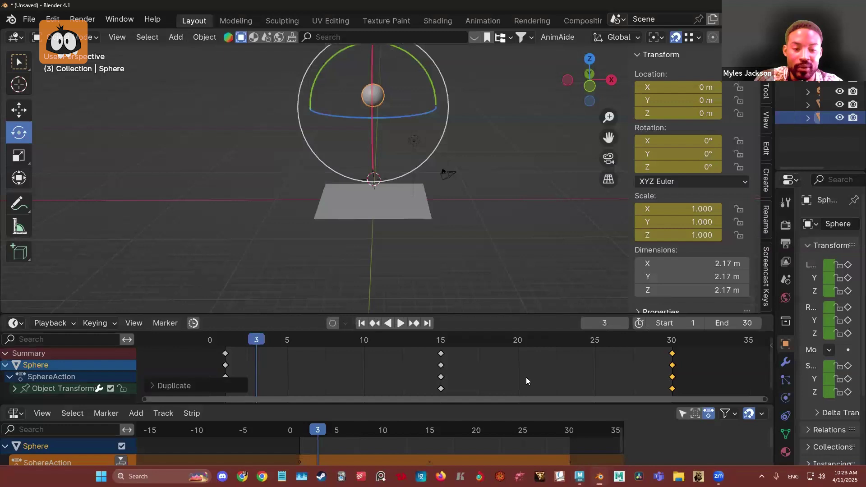
{"action": "left_click", "coordinate": [471, 181]}
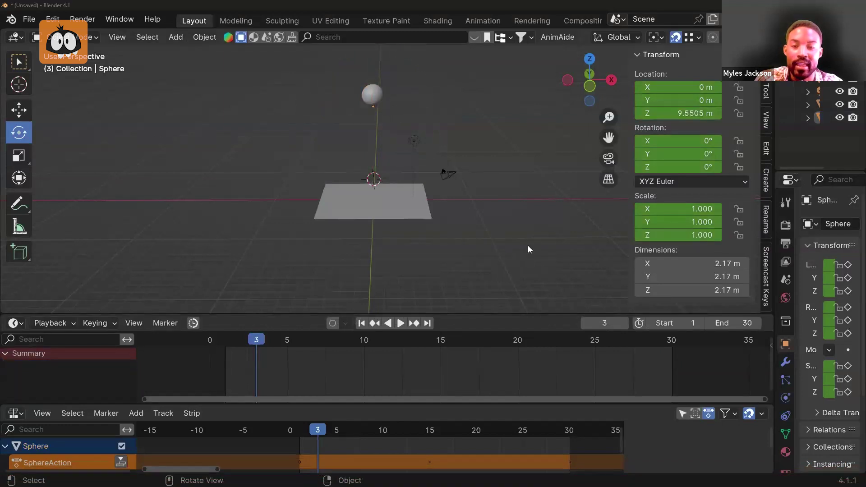
{"action": "left_click", "coordinate": [372, 95]}
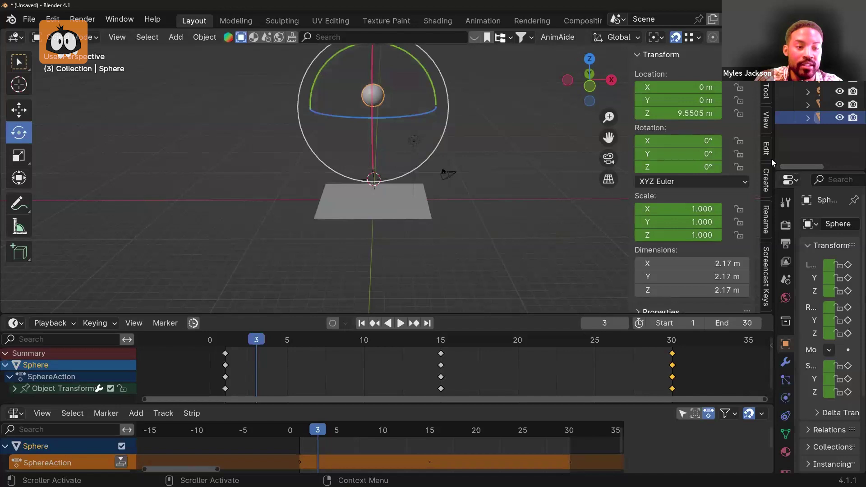
{"action": "left_click_drag", "start_coordinate": [772, 154], "coordinate": [627, 166]}
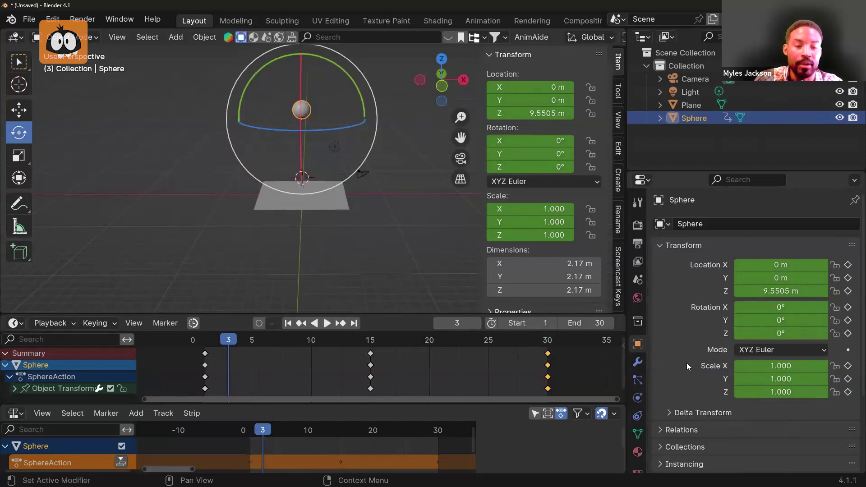
Calculate the sphere's motion path with display type In Range over the Scene Frame Range and inspect it
{"action": "scroll", "coordinate": [687, 363], "scroll_direction": "down", "scroll_amount": 5}
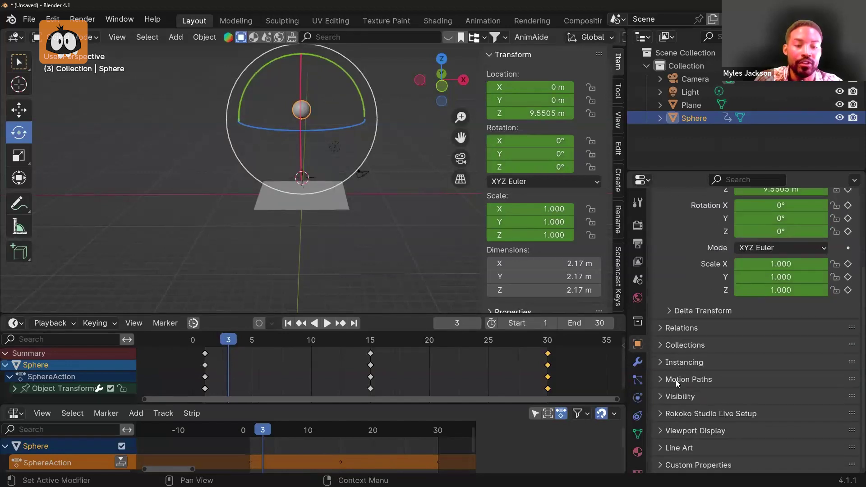
{"action": "left_click", "coordinate": [676, 380]}
{"action": "scroll", "coordinate": [709, 336], "scroll_direction": "down", "scroll_amount": 4}
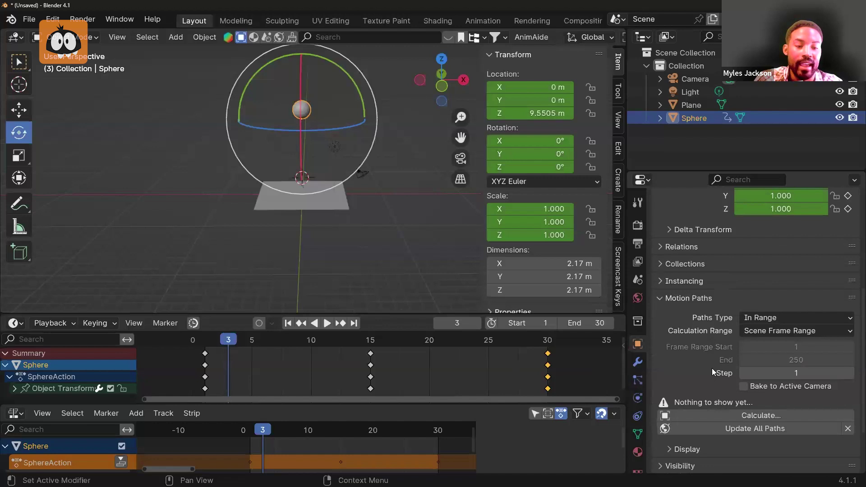
{"action": "scroll", "coordinate": [704, 307], "scroll_direction": "down", "scroll_amount": 1}
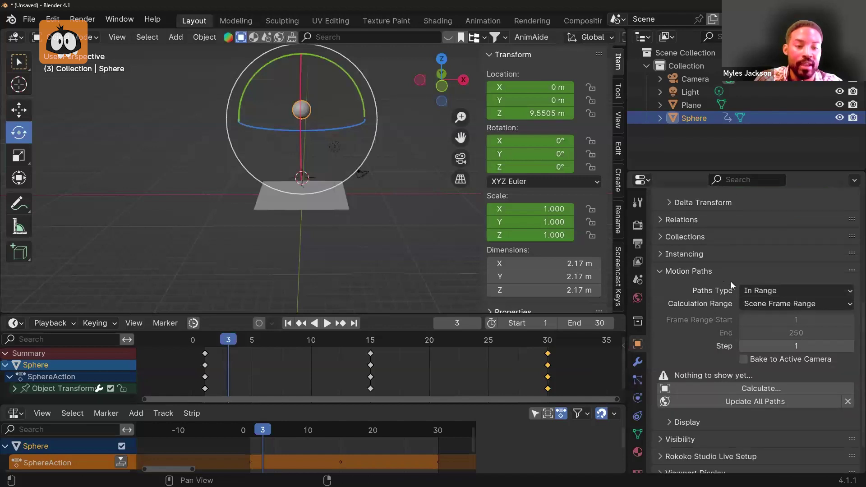
{"action": "left_click", "coordinate": [708, 386]}
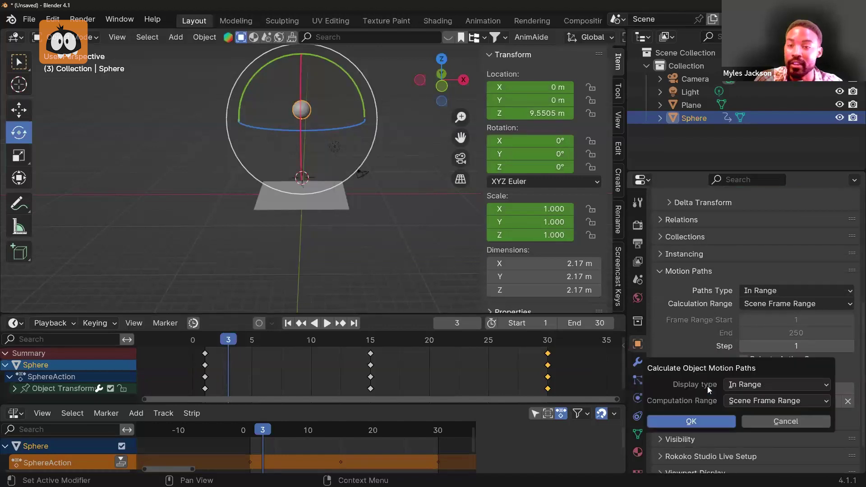
{"action": "left_click", "coordinate": [701, 422]}
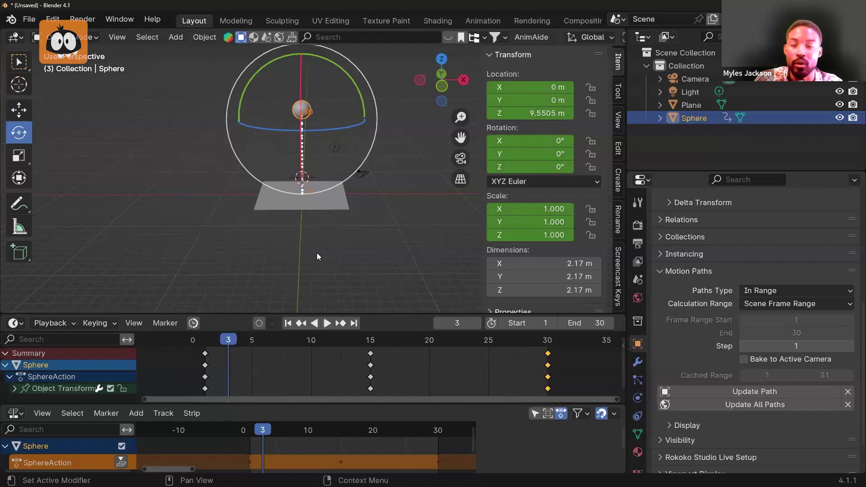
{"action": "middle_click_drag", "start_coordinate": [317, 252], "coordinate": [356, 146]}
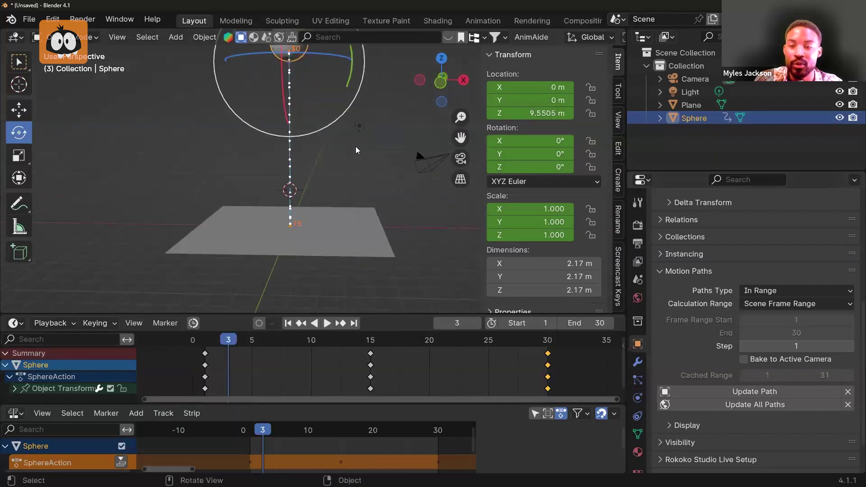
{"action": "scroll", "coordinate": [356, 146], "scroll_direction": "up", "scroll_amount": 3}
{"action": "scroll", "coordinate": [356, 146], "scroll_direction": "down", "scroll_amount": 3}
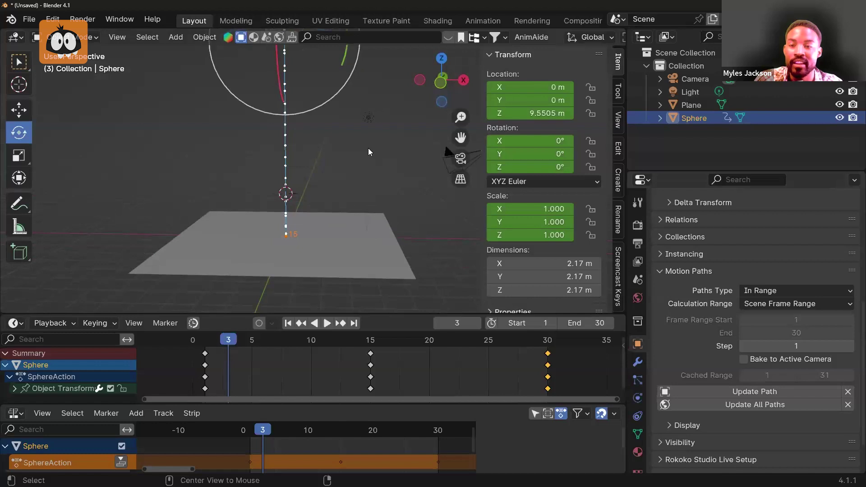
{"action": "scroll", "coordinate": [367, 146], "scroll_direction": "down", "scroll_amount": 2}
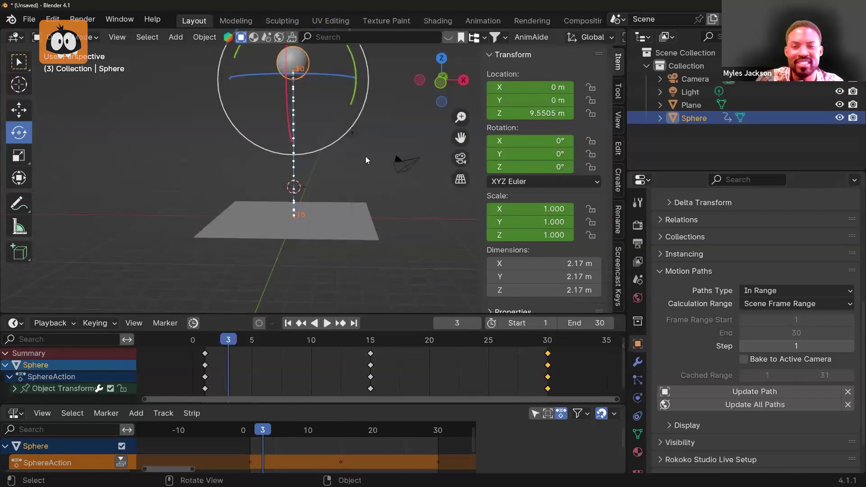
{"action": "scroll", "coordinate": [365, 157], "scroll_direction": "up", "scroll_amount": 1}
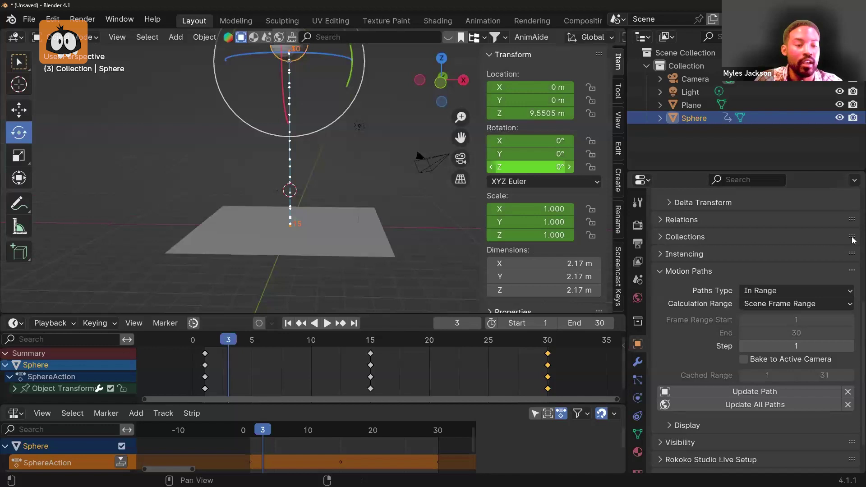
Set the motion path's type to Around Frame and run through the animation to preview it
{"action": "left_click", "coordinate": [788, 290]}
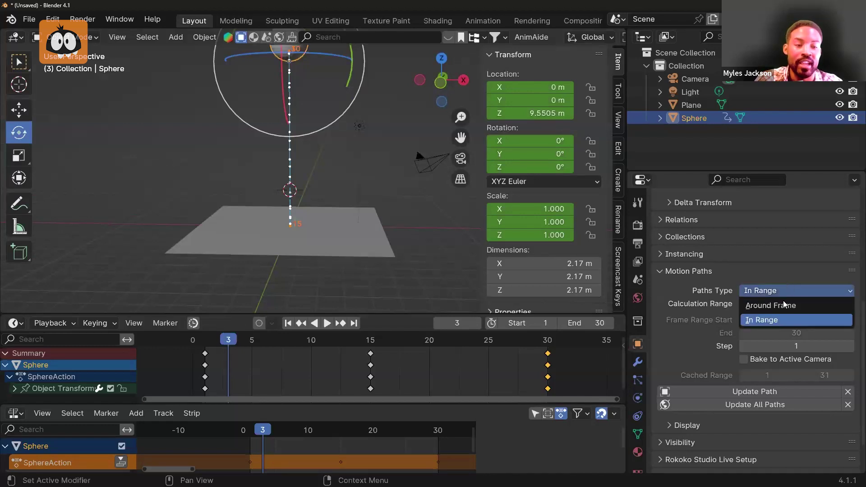
{"action": "left_click", "coordinate": [773, 304]}
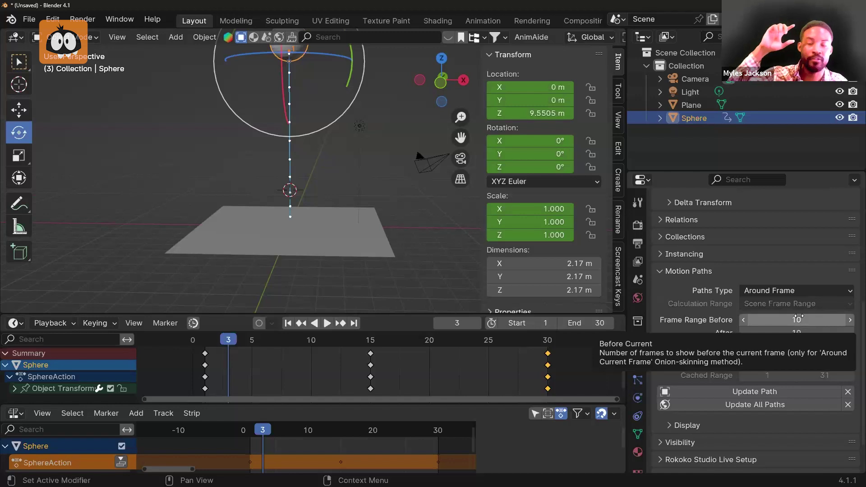
{"action": "left_click", "coordinate": [210, 338]}
{"action": "key", "text": "space"}
{"action": "left_click_drag", "start_coordinate": [325, 342], "coordinate": [245, 277]}
{"action": "key", "text": "space"}
Try a freehand zigzag annotation along the sphere's motion path and undo it
{"action": "mouse_move", "coordinate": [357, 125]}
{"action": "middle_mouse_down", "text": "alt"}
{"action": "mouse_move", "coordinate": [359, 134]}
{"action": "mouse_move", "coordinate": [359, 110]}
{"action": "mouse_move", "coordinate": [362, 133]}
{"action": "middle_mouse_up", "text": "alt"}
{"action": "scroll", "coordinate": [361, 127], "scroll_direction": "down", "scroll_amount": 1}
{"action": "key", "text": "shift+space"}
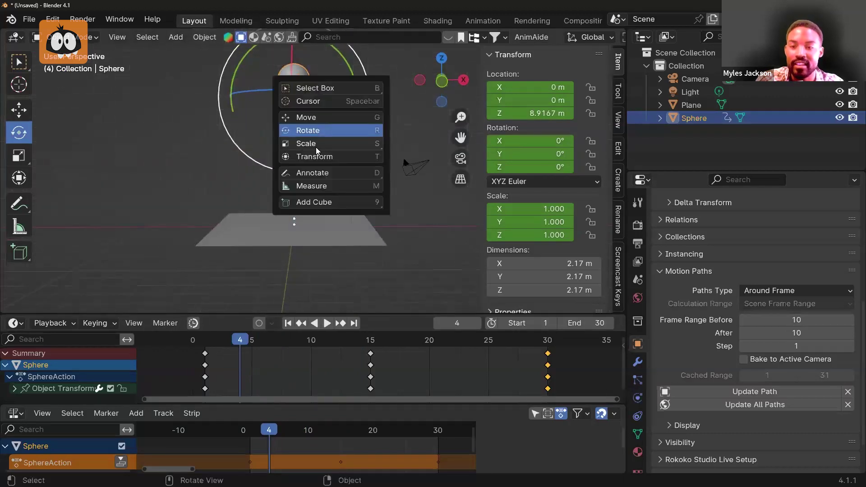
{"action": "left_click", "coordinate": [312, 173]}
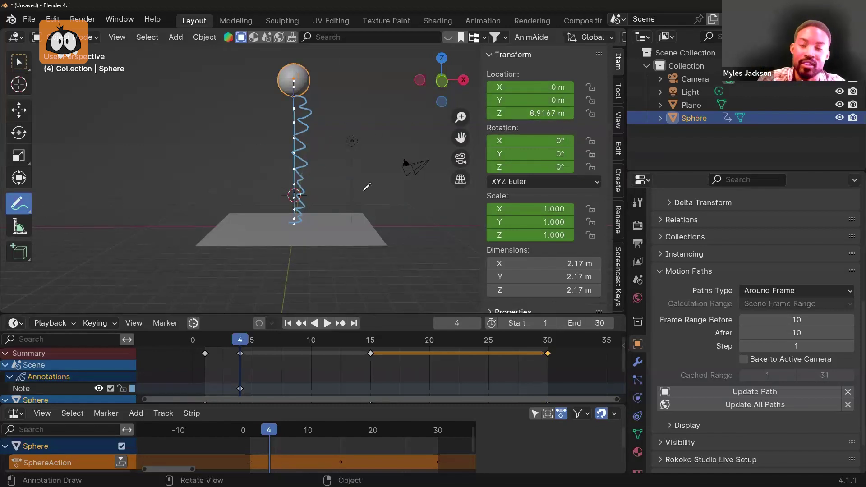
{"action": "key", "text": "ctrl+z"}
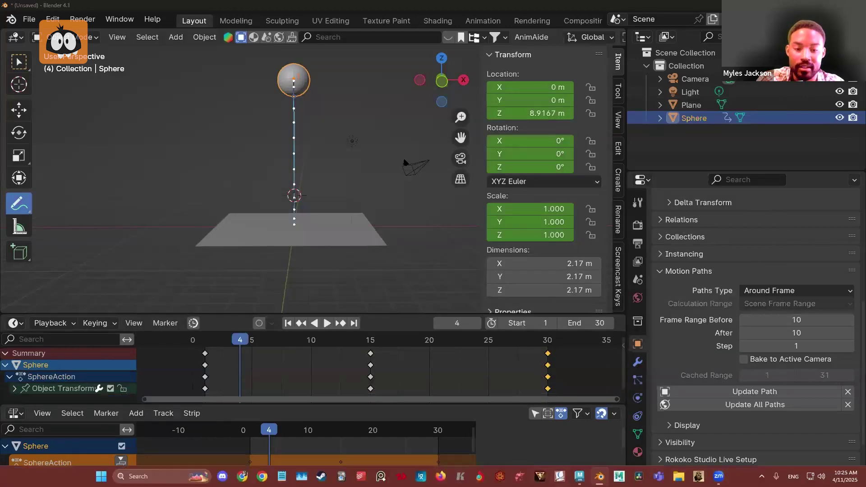
Switch to Maya, select the sphere and return the timeline to frame 1
{"action": "left_click", "coordinate": [579, 476]}
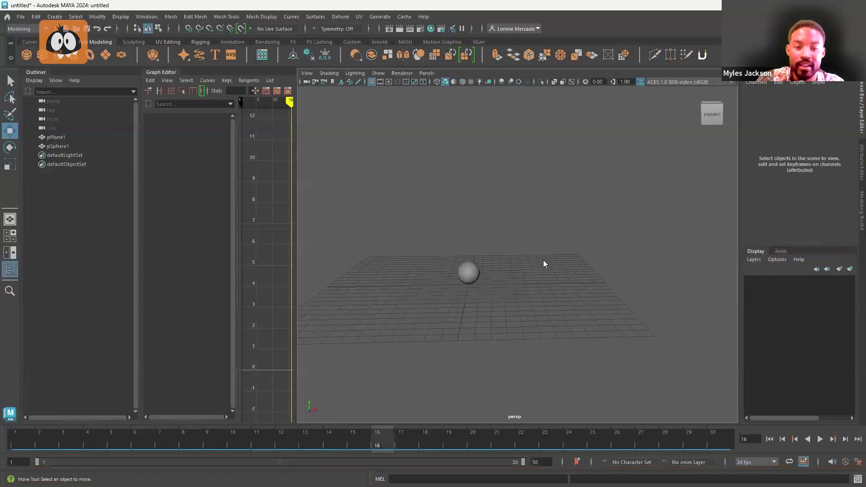
{"action": "left_click", "coordinate": [476, 272]}
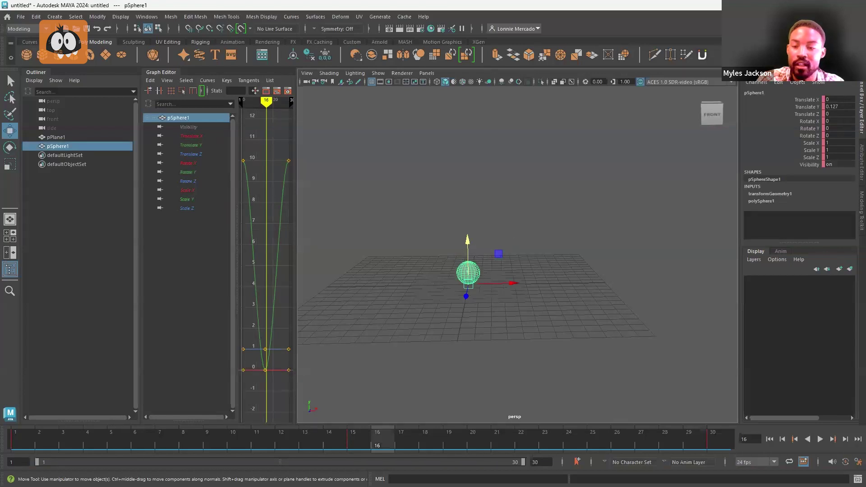
{"action": "left_click_drag", "start_coordinate": [220, 430], "coordinate": [16, 436]}
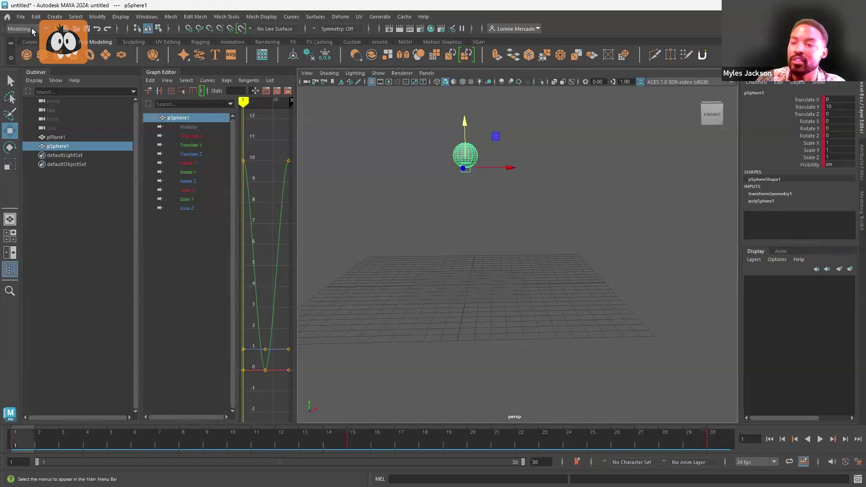
Activate the Animation menu set and create an editable motion trail for the sphere
{"action": "left_click", "coordinate": [31, 28]}
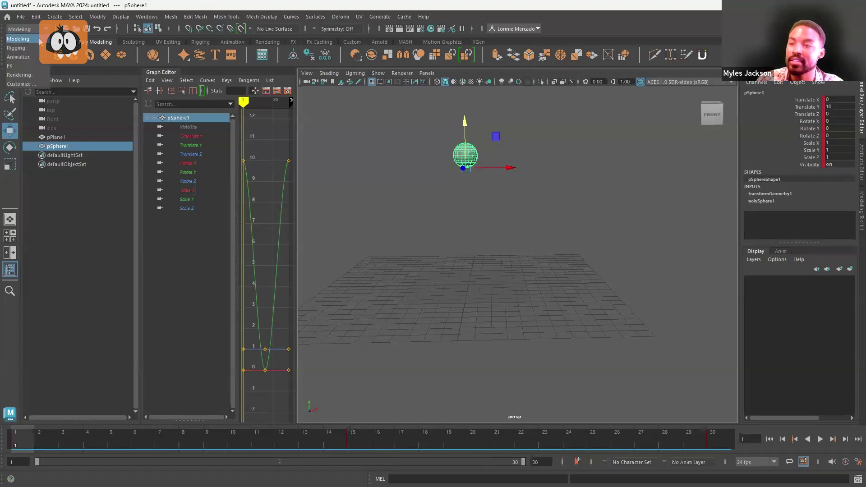
{"action": "left_click", "coordinate": [39, 57]}
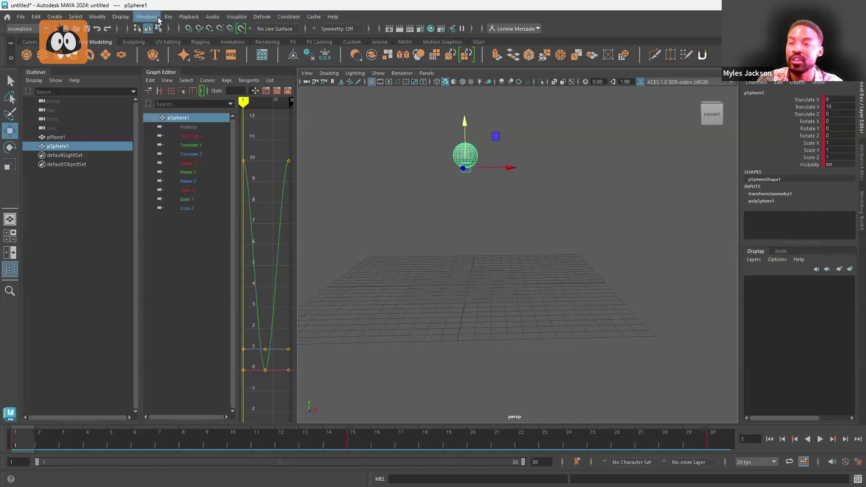
{"action": "left_click", "coordinate": [243, 18]}
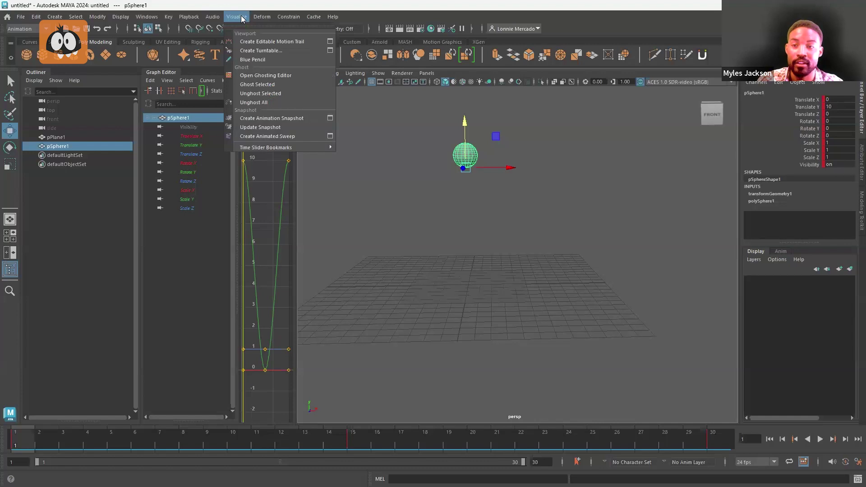
{"action": "left_click", "coordinate": [272, 42]}
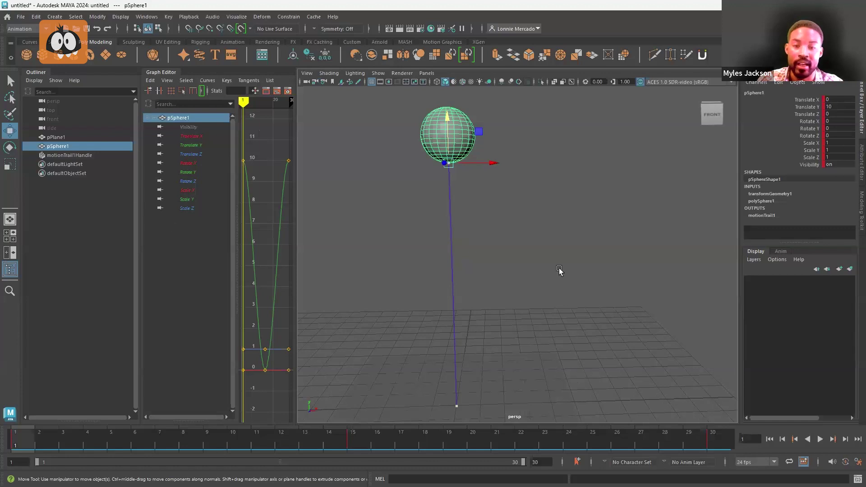
Play the animation to examine how the sphere moves along its motion trail
{"action": "scroll", "coordinate": [561, 268], "scroll_direction": "down", "scroll_amount": 2}
{"action": "middle_click_drag", "start_coordinate": [540, 233], "coordinate": [536, 173]}
{"action": "key", "text": "ctrl+z"}
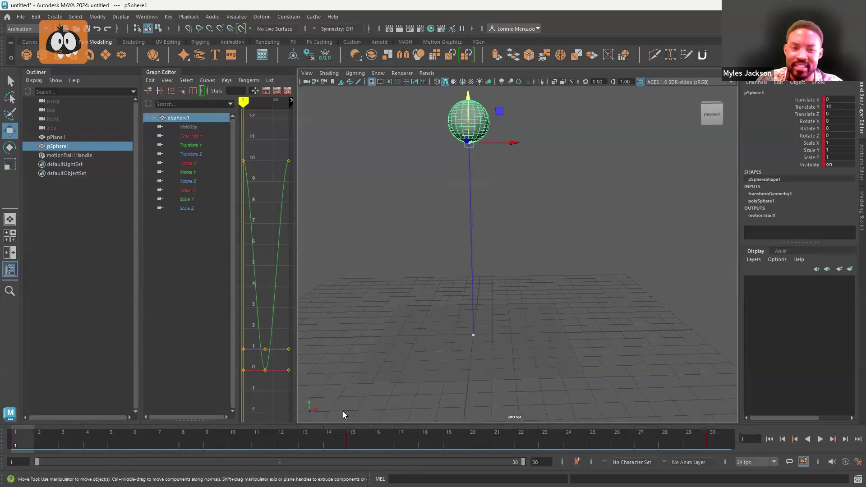
{"action": "key", "text": "alt+v"}
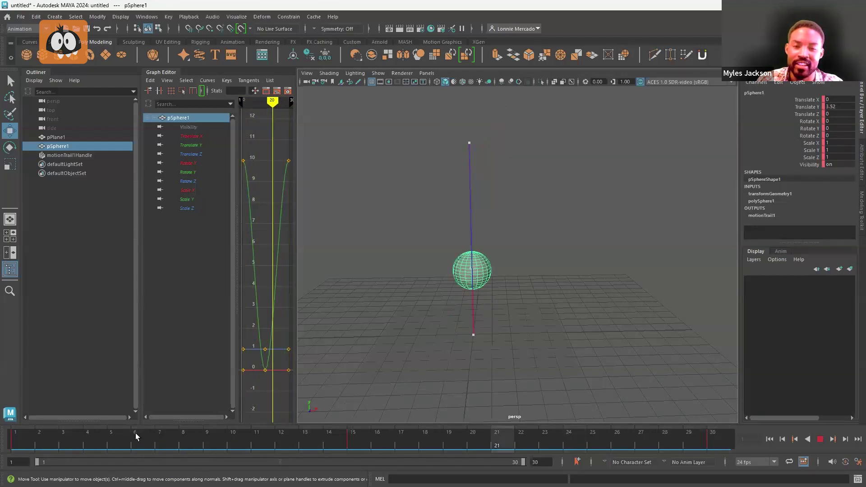
Key the sphere's in-between poses at frames 7 and 22 and play back the motion trail
{"action": "left_click", "coordinate": [177, 433]}
{"action": "key", "text": "s"}
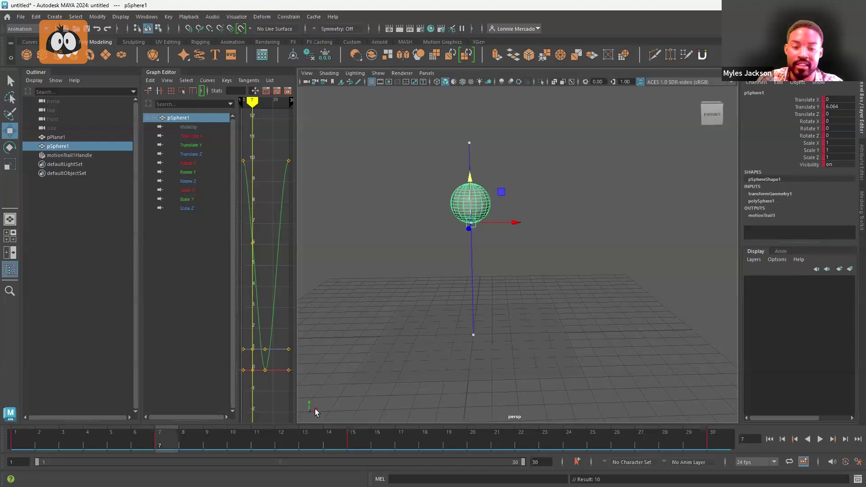
{"action": "left_click", "coordinate": [529, 440]}
{"action": "key", "text": "s"}
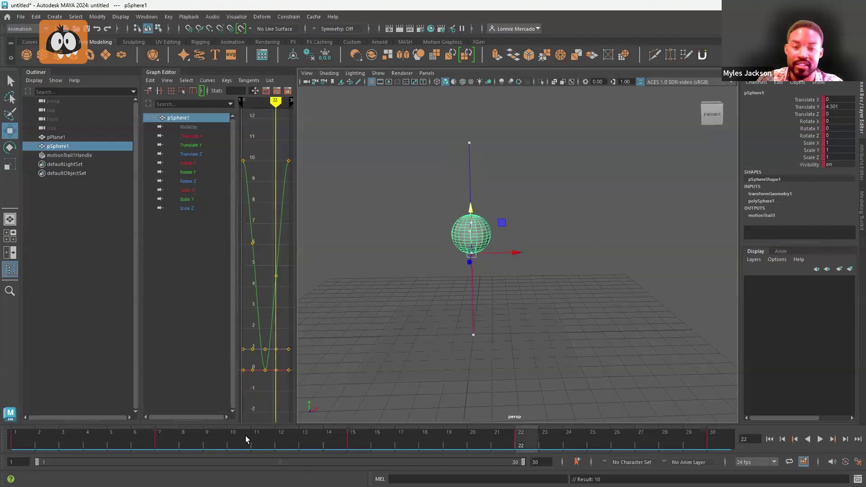
{"action": "key", "text": "alt+v"}
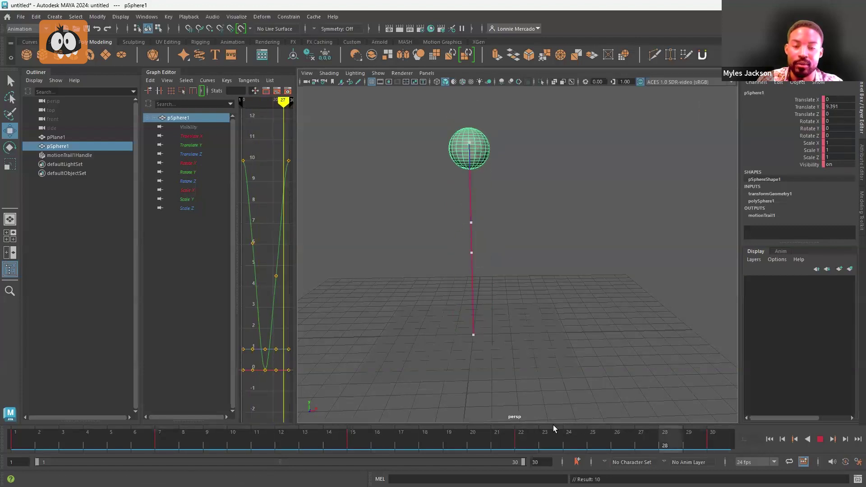
{"action": "key", "text": "alt+v"}
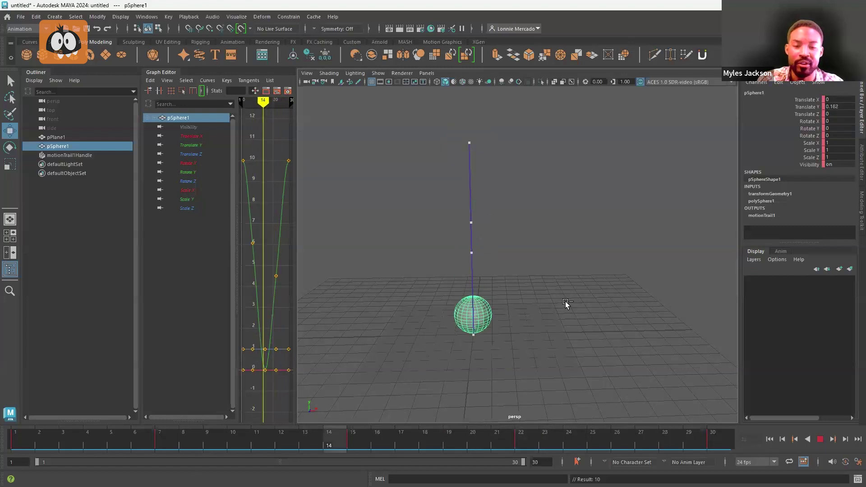
Undo the sphere's key at frame 22 and try to delete its key at frame 7, scrubbing to frame 14
{"action": "key", "text": "ctrl+z"}
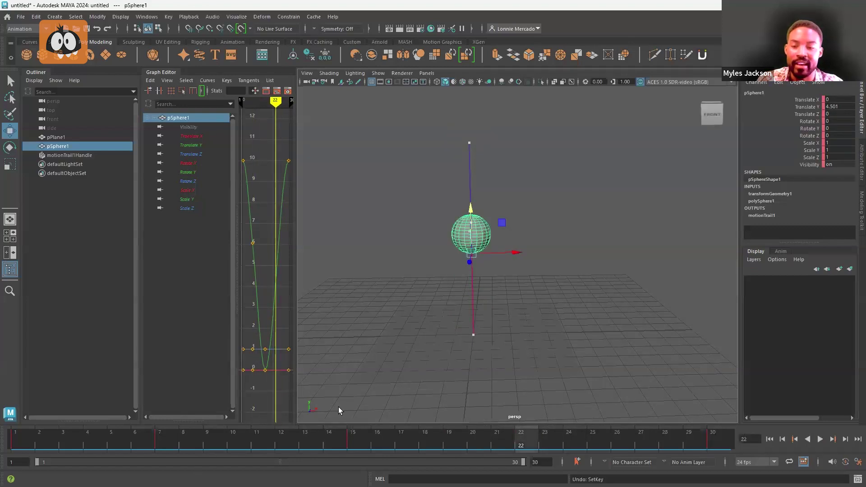
{"action": "left_click", "coordinate": [162, 440]}
{"action": "right_click", "coordinate": [161, 440]}
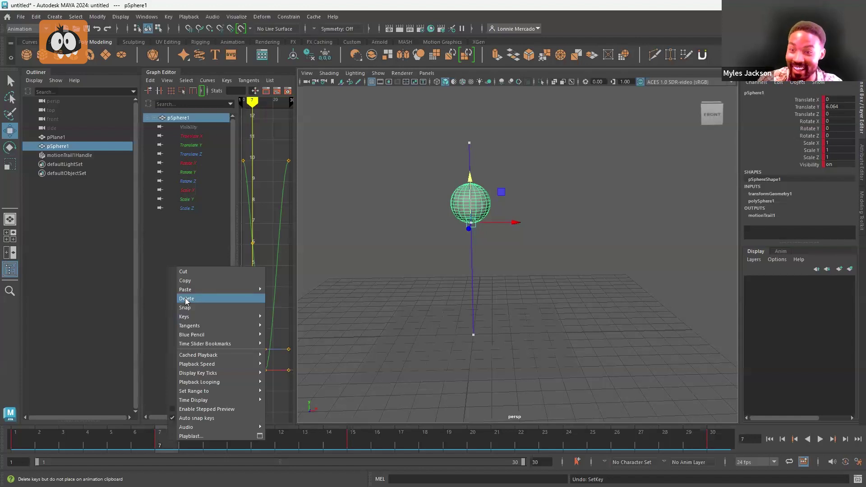
{"action": "left_click", "coordinate": [185, 299]}
{"action": "mouse_move", "coordinate": [158, 437]}
{"action": "left_mouse_down"}
{"action": "mouse_move", "coordinate": [70, 434]}
{"action": "mouse_move", "coordinate": [158, 444]}
{"action": "left_mouse_up"}
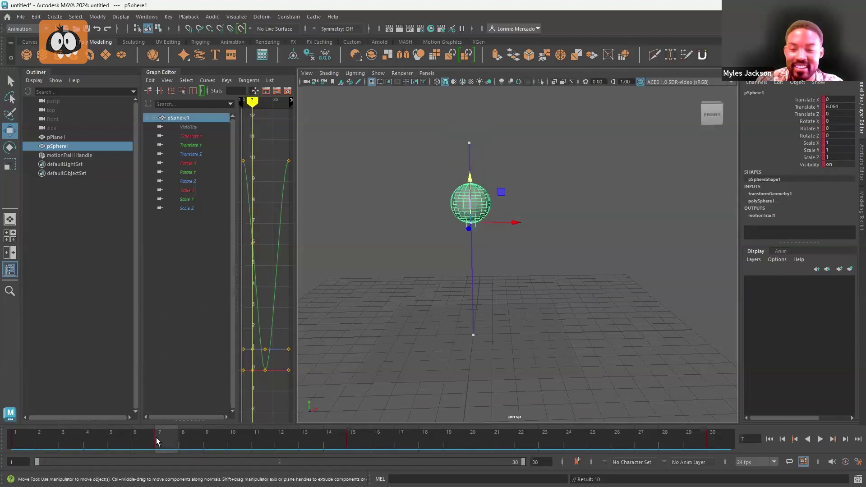
{"action": "left_click", "coordinate": [183, 443]}
{"action": "left_click_drag", "start_coordinate": [233, 443], "coordinate": [343, 436]}
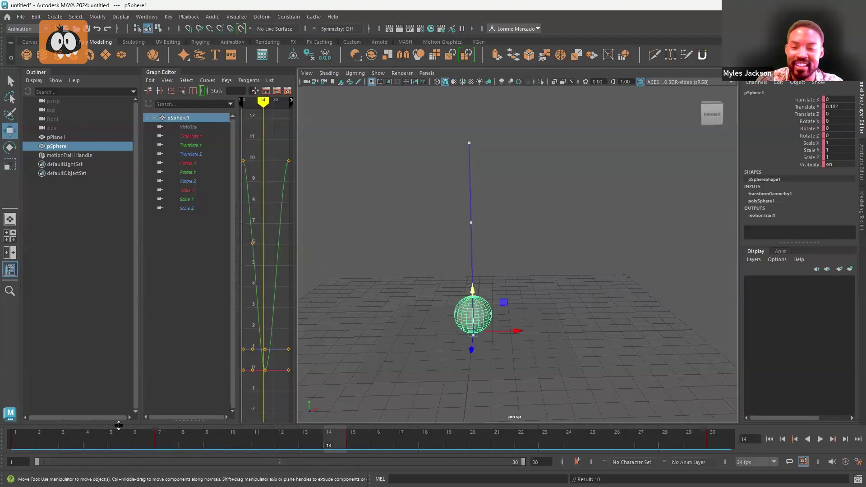
Raise the motion trail's frame 7 point to just below the trail's top point and play back the animation
{"action": "left_click_drag", "start_coordinate": [445, 210], "coordinate": [477, 230]}
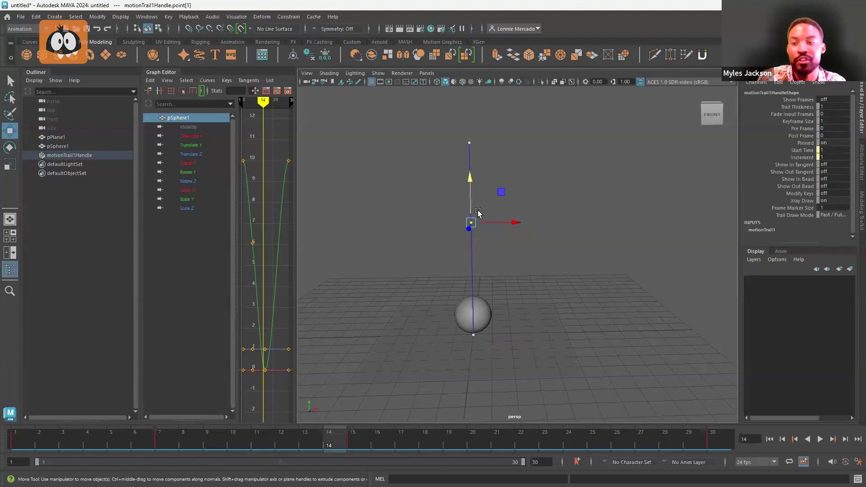
{"action": "left_click", "coordinate": [490, 288]}
{"action": "left_click", "coordinate": [485, 306]}
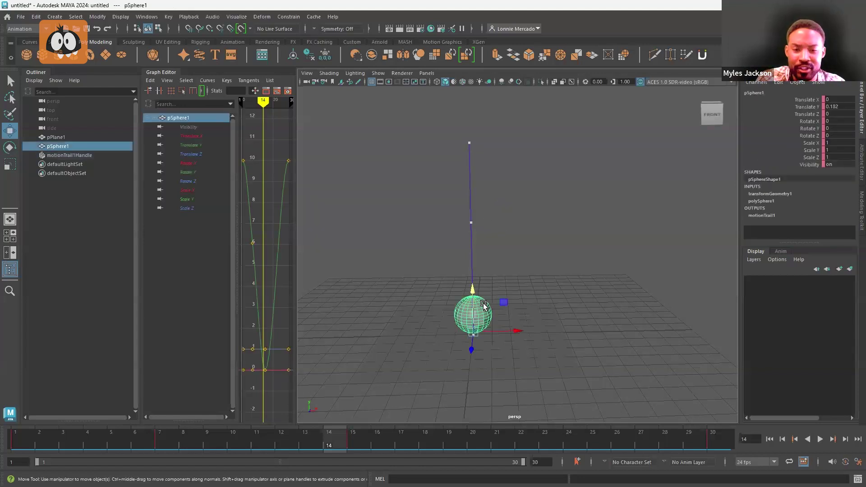
{"action": "left_click_drag", "start_coordinate": [513, 193], "coordinate": [453, 231]}
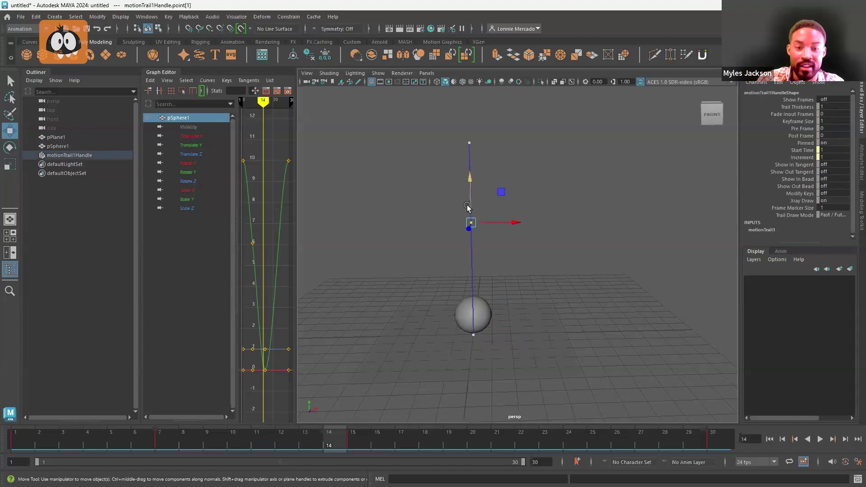
{"action": "left_click_drag", "start_coordinate": [470, 206], "coordinate": [483, 135]}
{"action": "left_click", "coordinate": [588, 205]}
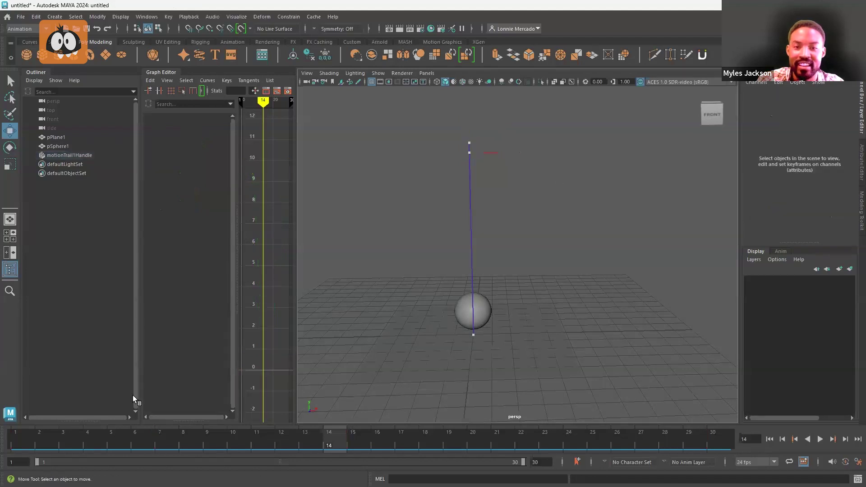
{"action": "key", "text": "alt+v"}
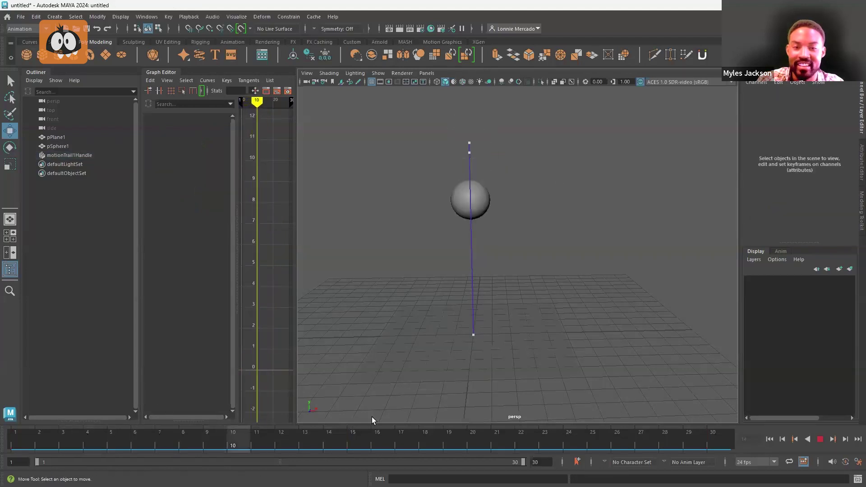
{"action": "left_click", "coordinate": [821, 442]}
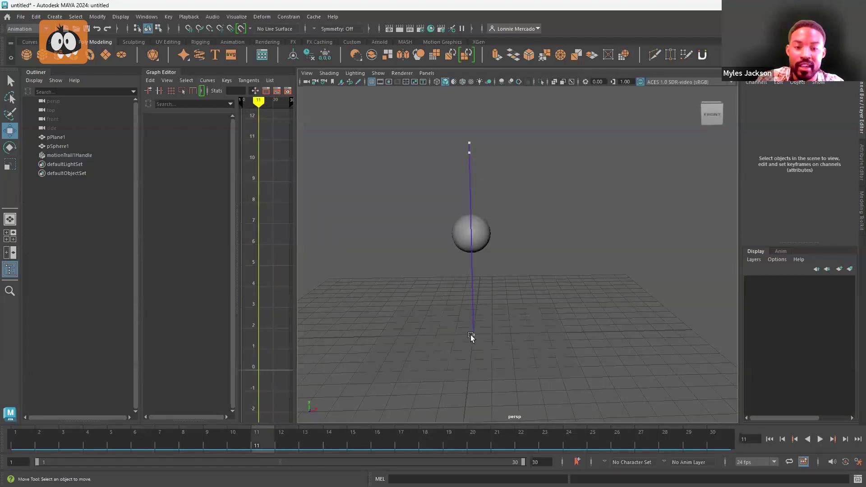
Set the motion trail's Trail Thickness to 2 and turn on Show Frames
{"action": "left_click", "coordinate": [471, 336]}
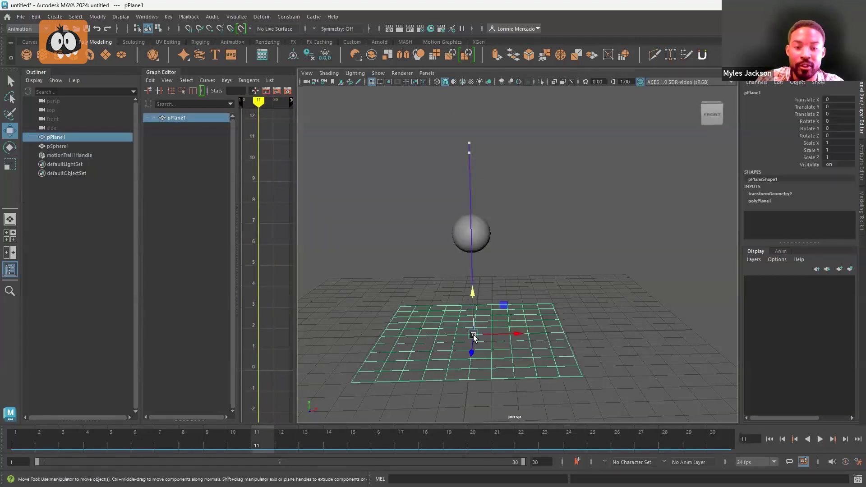
{"action": "left_click", "coordinate": [470, 152]}
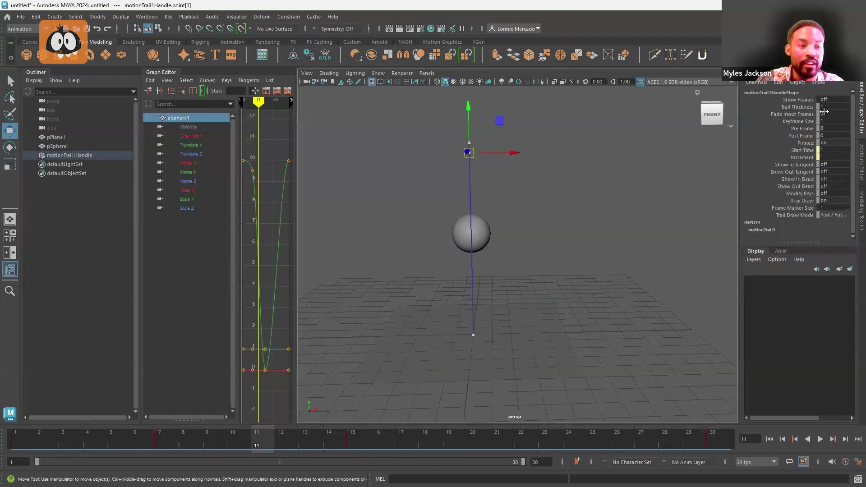
{"action": "left_click", "coordinate": [793, 107]}
{"action": "mouse_move", "coordinate": [518, 180]}
{"action": "middle_mouse_down"}
{"action": "mouse_move", "coordinate": [541, 179]}
{"action": "mouse_move", "coordinate": [526, 186]}
{"action": "middle_mouse_up"}
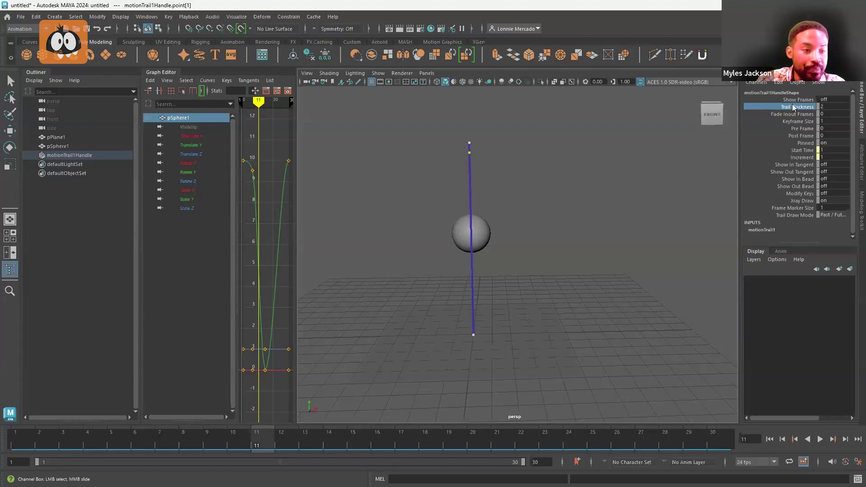
{"action": "left_click", "coordinate": [778, 100]}
{"action": "middle_click_drag", "start_coordinate": [506, 198], "coordinate": [752, 194]}
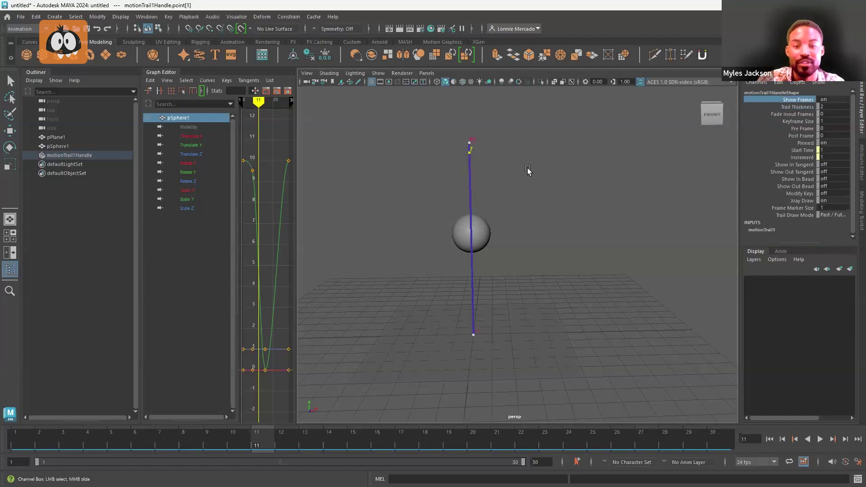
{"action": "scroll", "coordinate": [526, 169], "scroll_direction": "up", "scroll_amount": 4}
{"action": "scroll", "coordinate": [530, 176], "scroll_direction": "down", "scroll_amount": 3}
{"action": "scroll", "coordinate": [532, 185], "scroll_direction": "up", "scroll_amount": 2}
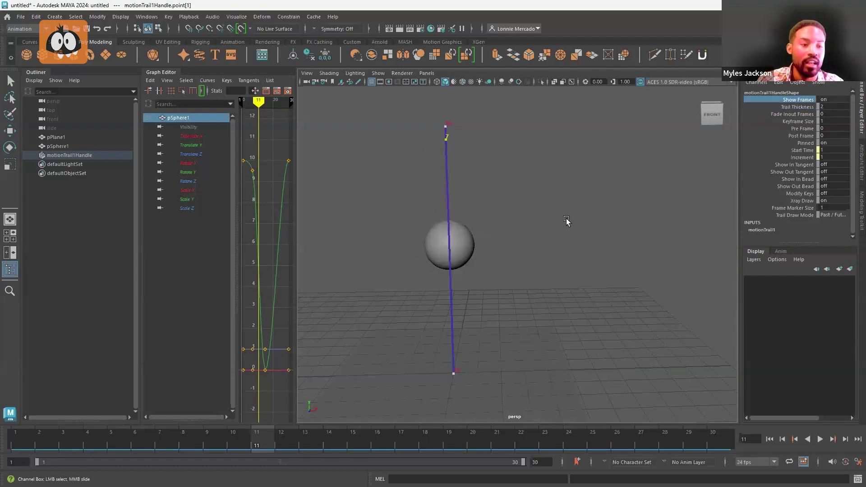
{"action": "scroll", "coordinate": [567, 221], "scroll_direction": "down", "scroll_amount": 2}
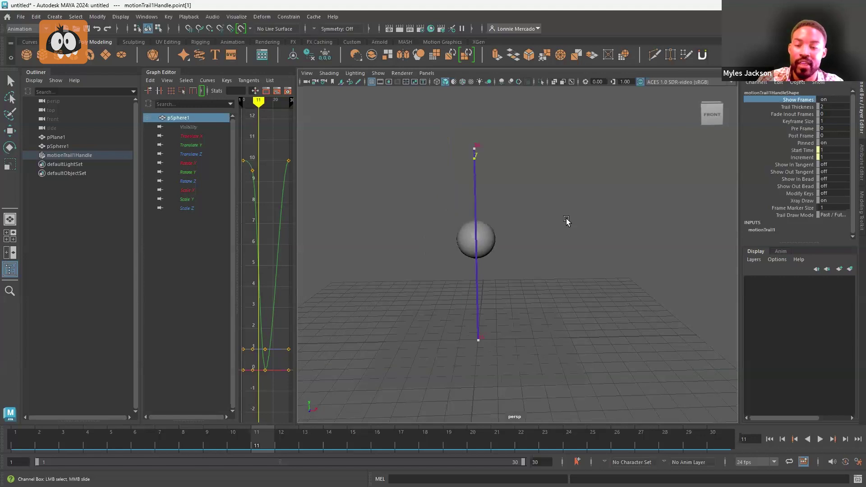
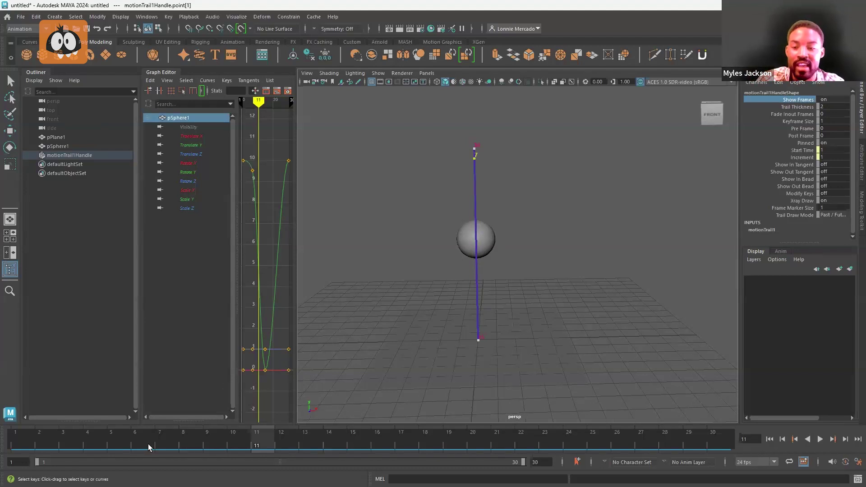
Select the sphere and play the animation to examine its timing along the numbered motion trail
{"action": "left_click", "coordinate": [184, 446]}
{"action": "key", "text": "w"}
{"action": "left_click", "coordinate": [482, 145]}
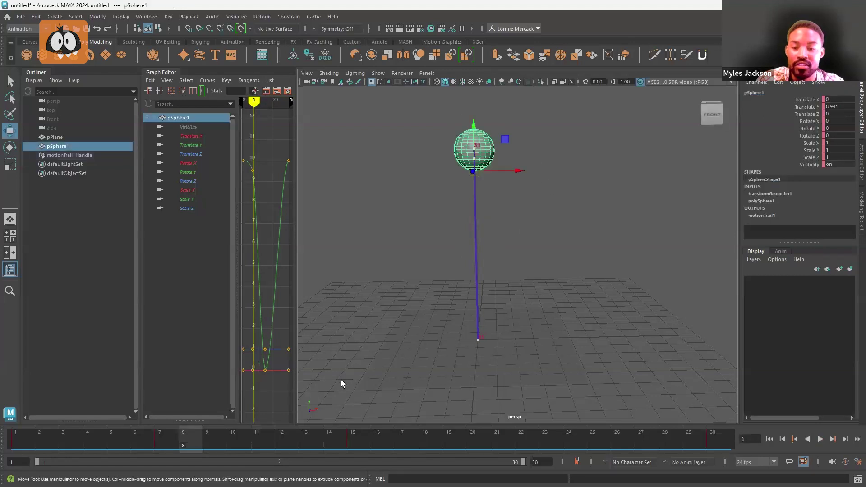
{"action": "key", "text": "alt+v"}
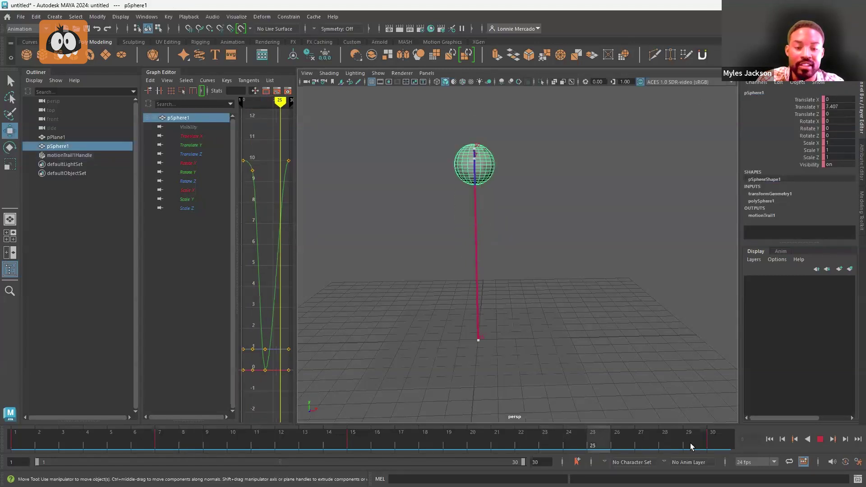
{"action": "left_click", "coordinate": [389, 447]}
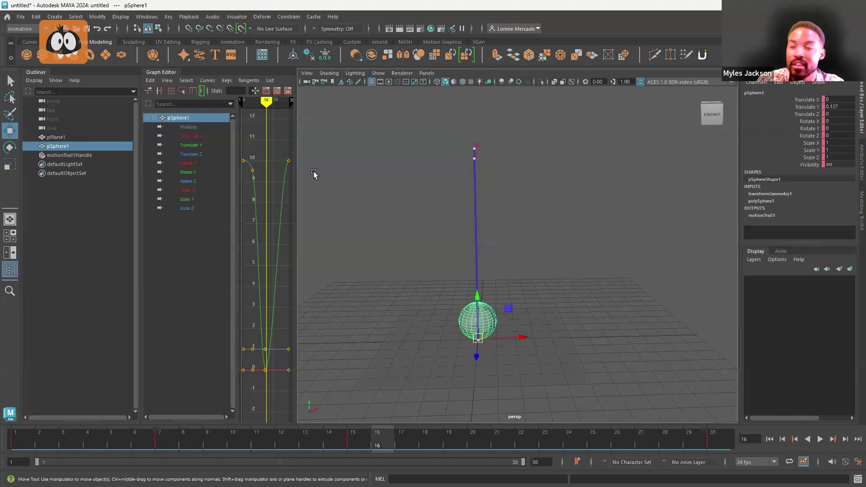
{"action": "left_click", "coordinate": [628, 216]}
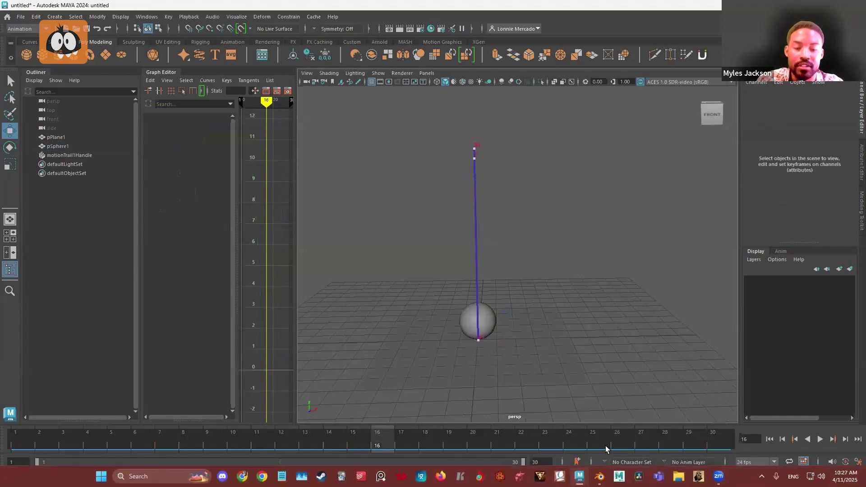
Switch to Blender and frame the selected sphere with its motion path
{"action": "left_click", "coordinate": [599, 477]}
{"action": "scroll", "coordinate": [303, 158], "scroll_direction": "down", "scroll_amount": 2}
{"action": "scroll", "coordinate": [303, 158], "scroll_direction": "up", "scroll_amount": 2}
{"action": "key", "text": "shift+space"}
{"action": "left_click", "coordinate": [261, 75]}
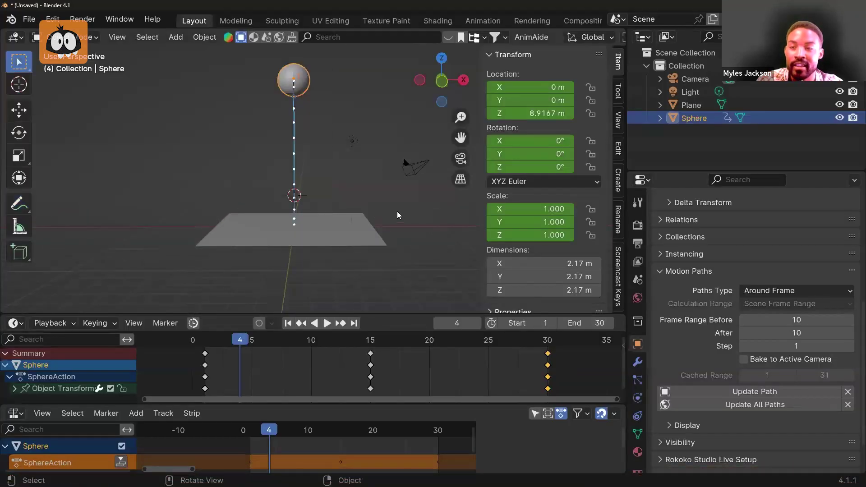
{"action": "mouse_move", "coordinate": [323, 147]}
{"action": "middle_mouse_down"}
{"action": "mouse_move", "coordinate": [323, 118]}
{"action": "mouse_move", "coordinate": [338, 147]}
{"action": "middle_mouse_up"}
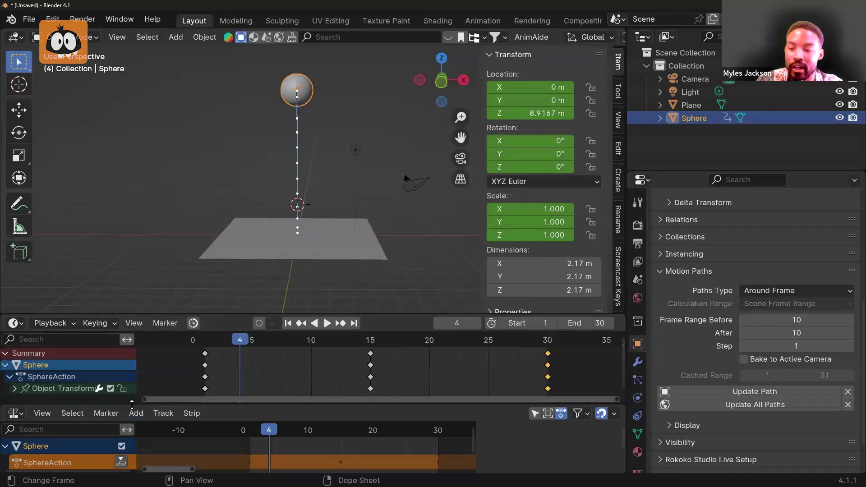
Replace the Timeline with an enlarged Graph Editor and frame the sphere's curves in it
{"action": "left_click_drag", "start_coordinate": [133, 387], "coordinate": [156, 455]}
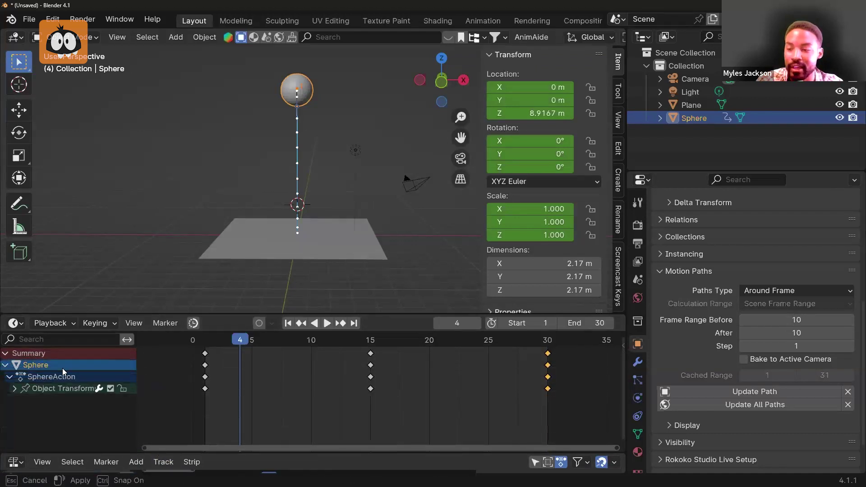
{"action": "left_click_drag", "start_coordinate": [13, 384], "coordinate": [15, 329]}
{"action": "left_click", "coordinate": [13, 323]}
{"action": "left_click", "coordinate": [14, 323]}
{"action": "left_click", "coordinate": [13, 323]}
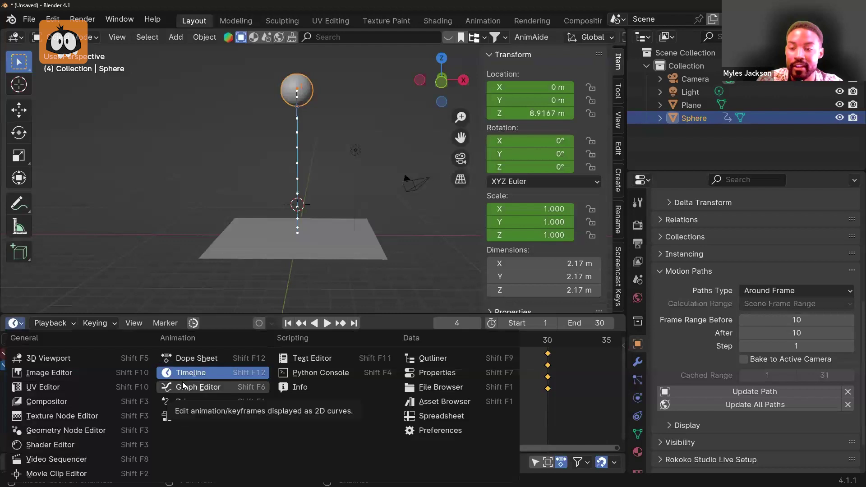
{"action": "left_click", "coordinate": [182, 385]}
{"action": "left_click_drag", "start_coordinate": [293, 315], "coordinate": [293, 229]}
{"action": "scroll", "coordinate": [316, 312], "scroll_direction": "down", "scroll_amount": 4}
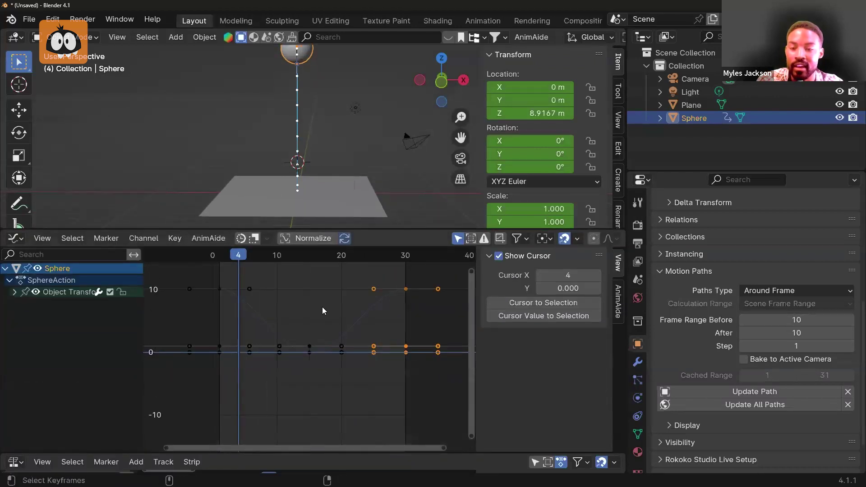
{"action": "middle_click_drag", "start_coordinate": [322, 308], "coordinate": [309, 308]}
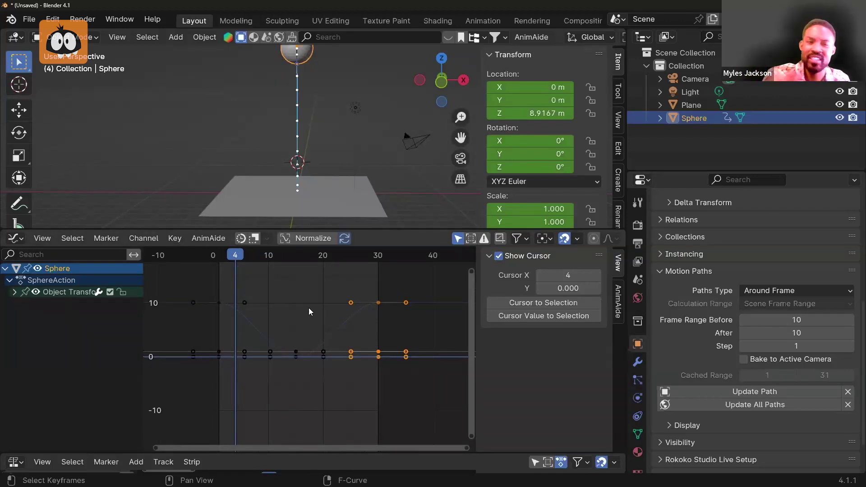
Expand the sphere's Object Transforms channels and make Z Location the active curve, keeping the sphere selected
{"action": "left_click", "coordinate": [16, 291]}
{"action": "left_click", "coordinate": [39, 307]}
{"action": "left_click", "coordinate": [58, 329]}
{"action": "left_click", "coordinate": [60, 351]}
{"action": "left_click", "coordinate": [62, 331]}
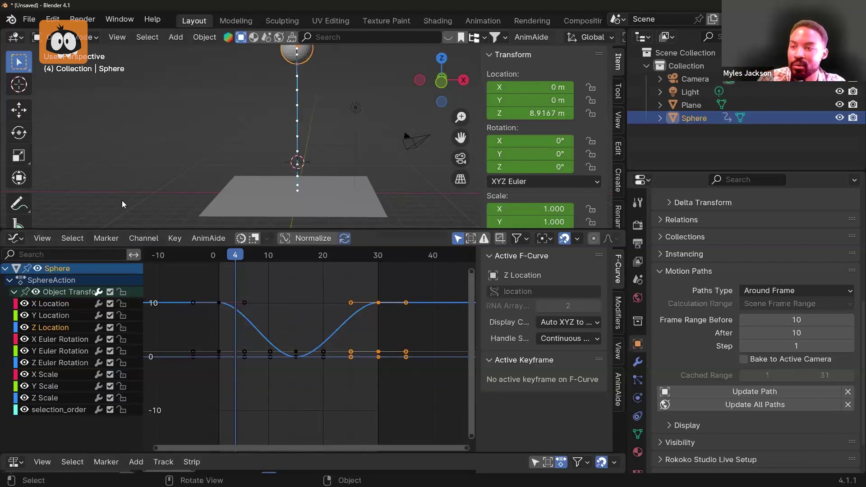
{"action": "left_click", "coordinate": [164, 147]}
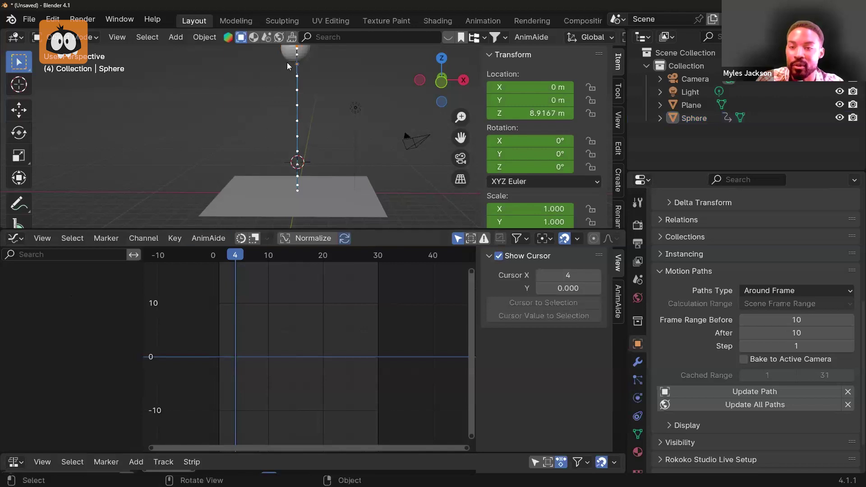
{"action": "key", "text": "ctrl+z"}
Open the Animation preferences at the F-Curves settings, with the preferences window resized and placed clear of the Graph Editor
{"action": "left_click", "coordinate": [53, 19]}
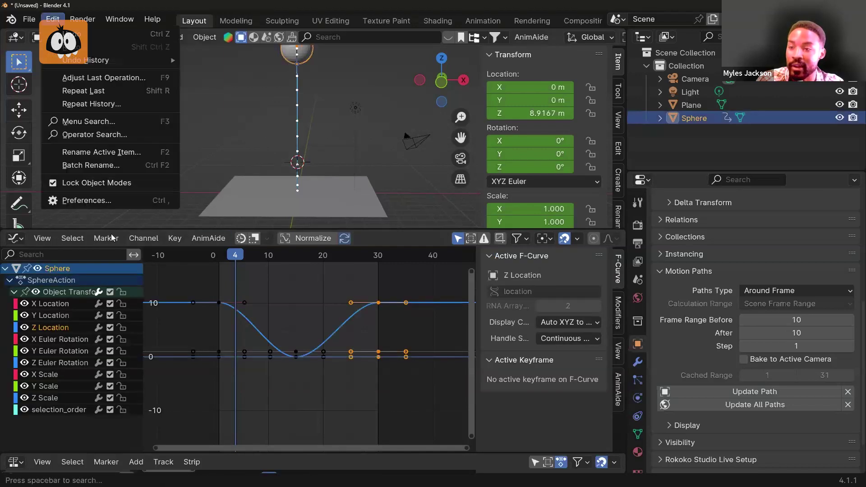
{"action": "left_click", "coordinate": [110, 206]}
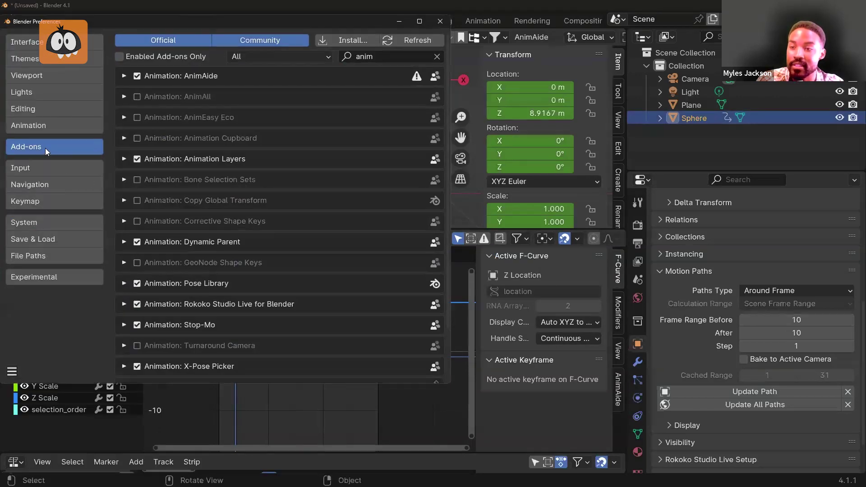
{"action": "left_click", "coordinate": [27, 127]}
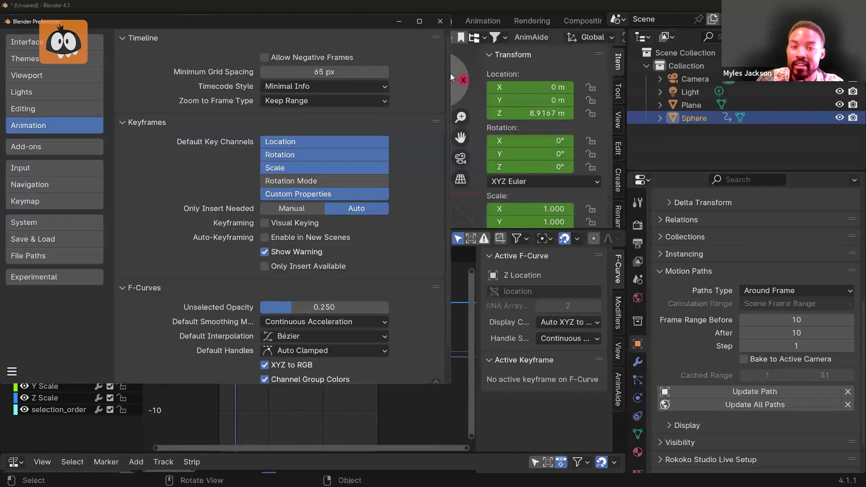
{"action": "left_click_drag", "start_coordinate": [164, 24], "coordinate": [156, 16]}
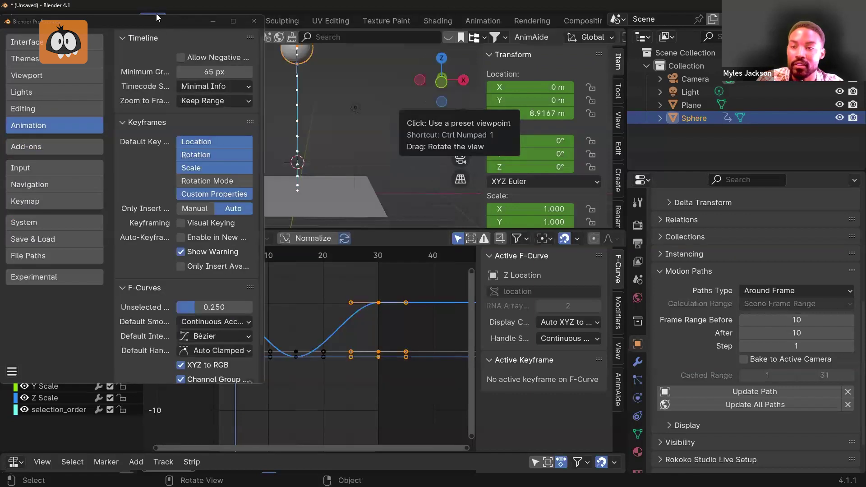
{"action": "left_click_drag", "start_coordinate": [120, 214], "coordinate": [152, 110]}
{"action": "scroll", "coordinate": [188, 207], "scroll_direction": "down", "scroll_amount": 5}
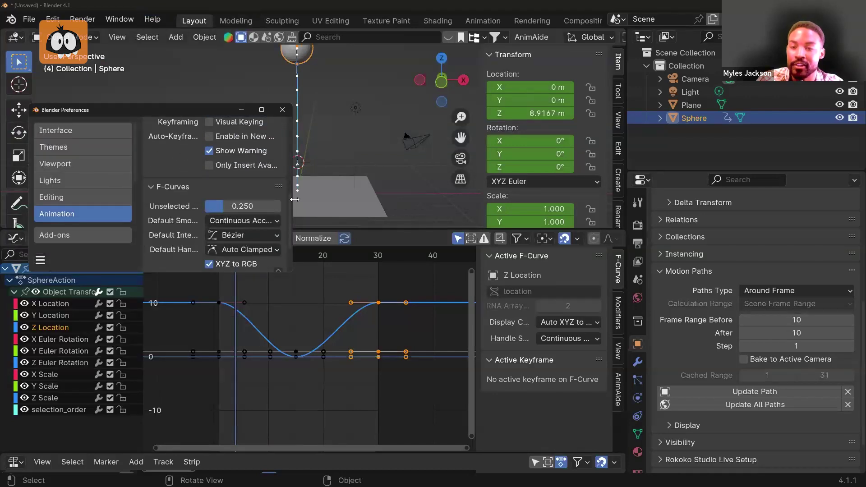
{"action": "left_click_drag", "start_coordinate": [295, 199], "coordinate": [399, 201]}
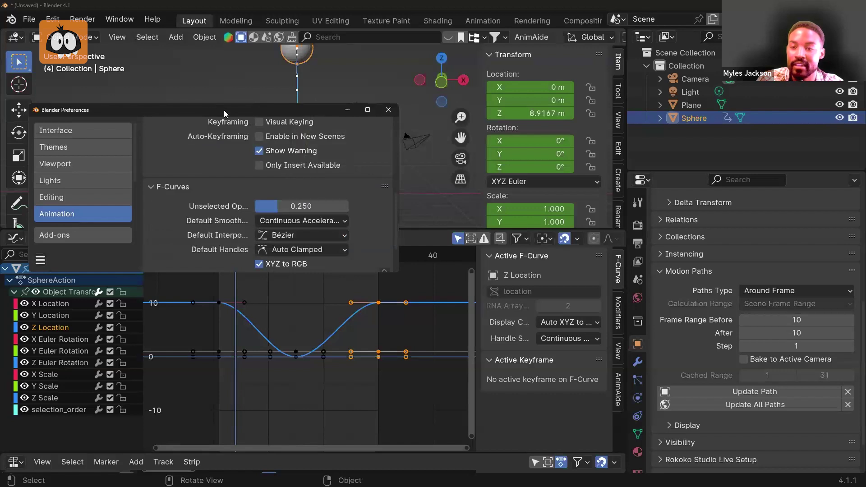
{"action": "left_click_drag", "start_coordinate": [224, 110], "coordinate": [225, 63]}
Try Unselected Opacity at 0.083 and 1.000 while comparing the Y and Z Location curves, and leave it at 0.196
{"action": "mouse_move", "coordinate": [280, 159]}
{"action": "left_mouse_down"}
{"action": "mouse_move", "coordinate": [292, 158]}
{"action": "mouse_move", "coordinate": [264, 159]}
{"action": "left_mouse_up"}
{"action": "left_click", "coordinate": [51, 409]}
{"action": "left_click", "coordinate": [53, 317]}
{"action": "left_click", "coordinate": [54, 327], "text": "shift"}
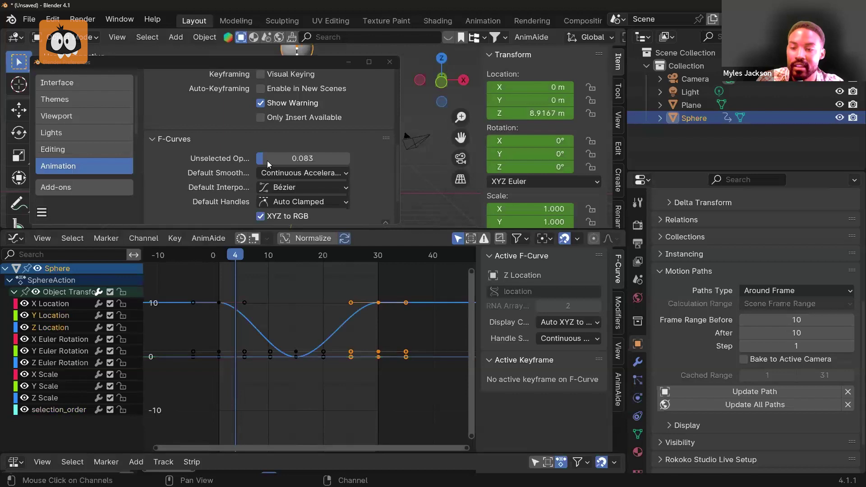
{"action": "left_click_drag", "start_coordinate": [278, 158], "coordinate": [365, 158]}
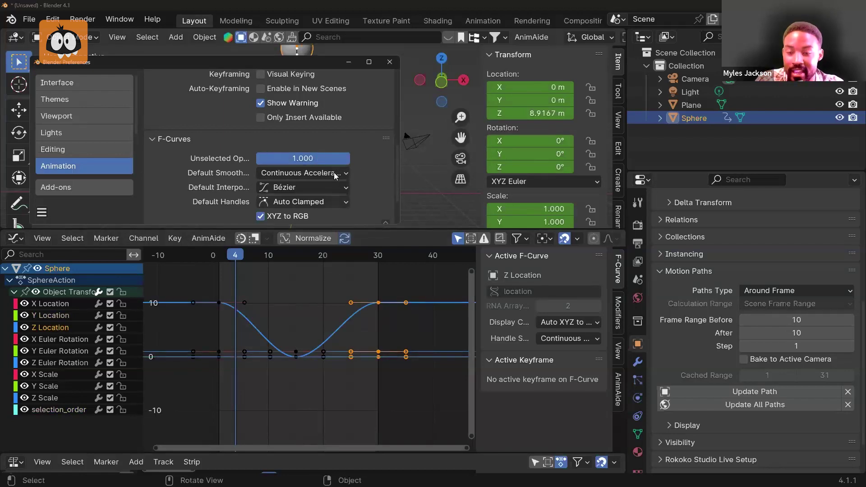
{"action": "left_click_drag", "start_coordinate": [350, 158], "coordinate": [275, 158]}
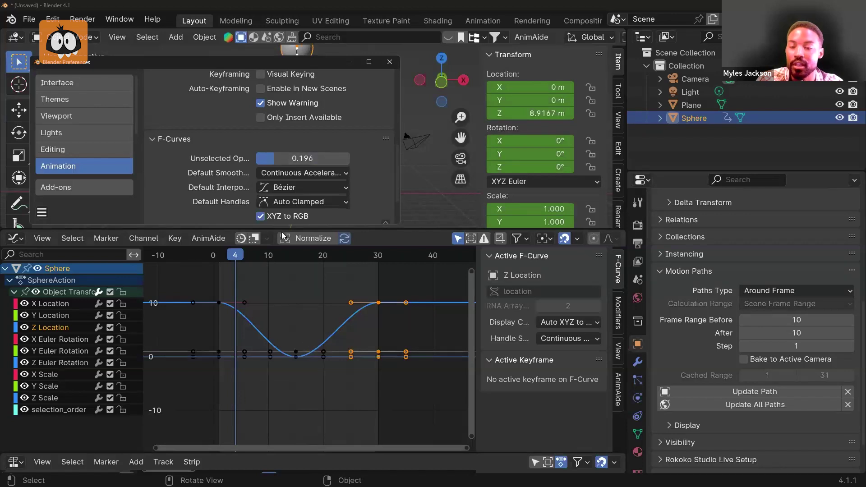
Enable showing keyframes only on selected F-curves, and box-select keys along the overlapping flat curves to test it
{"action": "scroll", "coordinate": [326, 159], "scroll_direction": "down", "scroll_amount": 3}
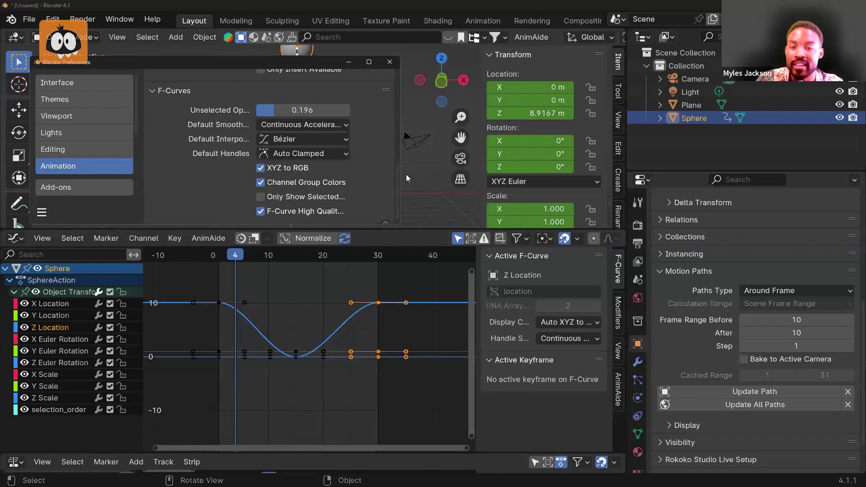
{"action": "left_click_drag", "start_coordinate": [406, 175], "coordinate": [463, 175]}
{"action": "left_click_drag", "start_coordinate": [229, 351], "coordinate": [242, 373]}
{"action": "left_click_drag", "start_coordinate": [269, 333], "coordinate": [378, 374]}
{"action": "left_click_drag", "start_coordinate": [381, 331], "coordinate": [340, 359]}
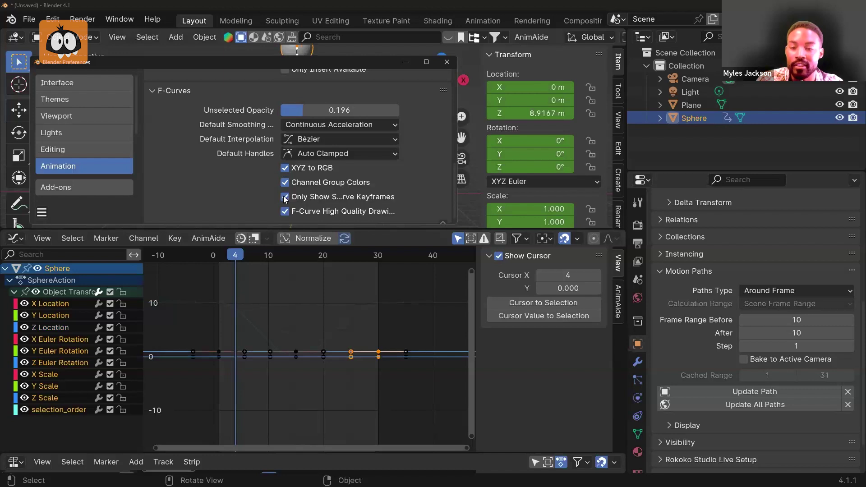
Make Z Location the active curve and select its keyframes in the graph
{"action": "left_click", "coordinate": [54, 328]}
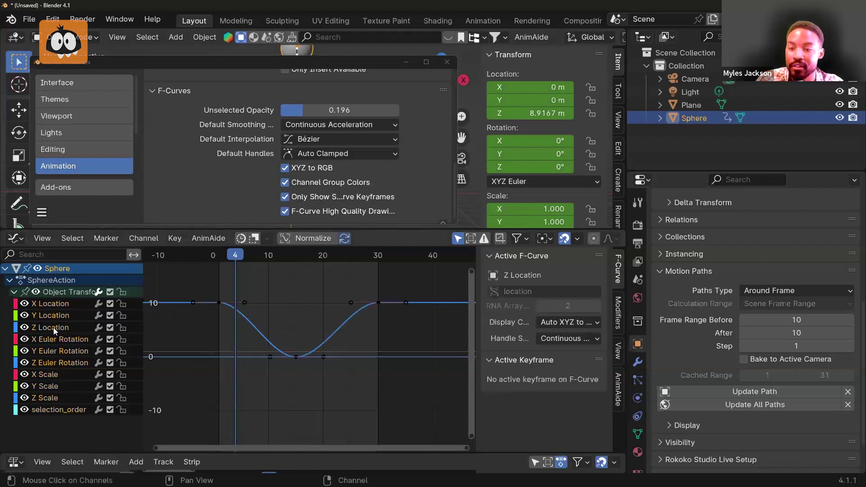
{"action": "left_click", "coordinate": [208, 282]}
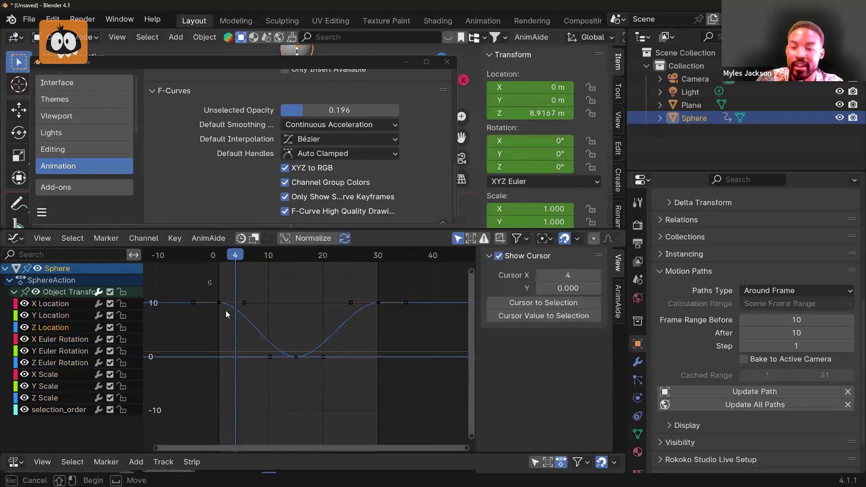
{"action": "left_click", "coordinate": [294, 355]}
{"action": "left_click_drag", "start_coordinate": [362, 274], "coordinate": [392, 308]}
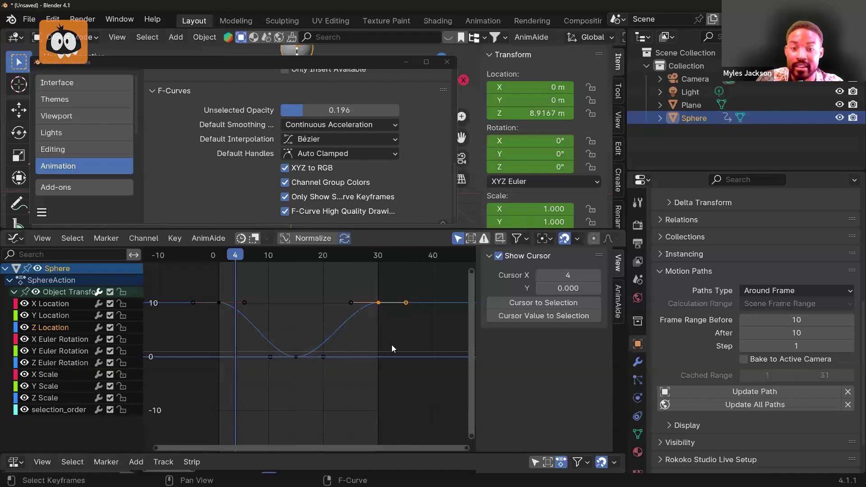
{"action": "double_click", "coordinate": [54, 328]}
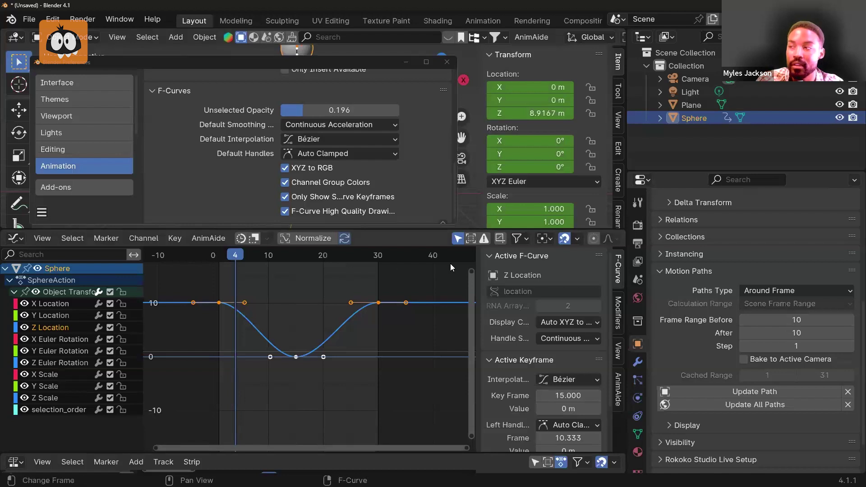
Deselect the sphere and switch to Maya
{"action": "left_click", "coordinate": [474, 217]}
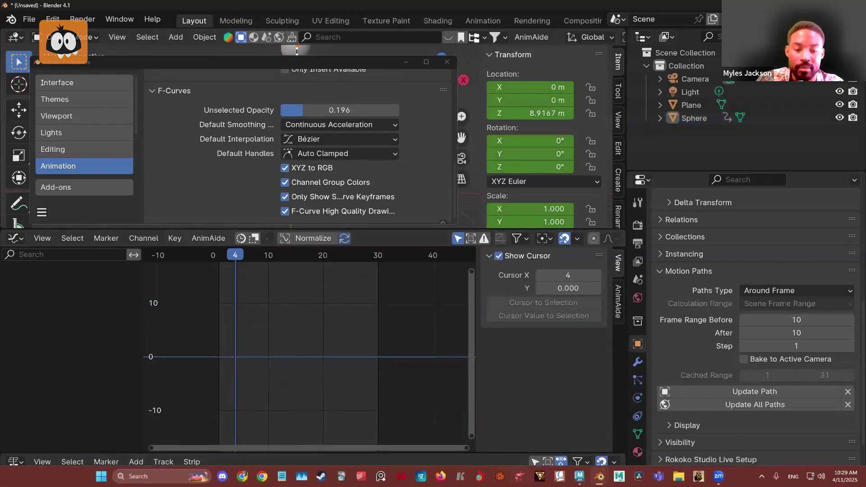
{"action": "left_click", "coordinate": [580, 477]}
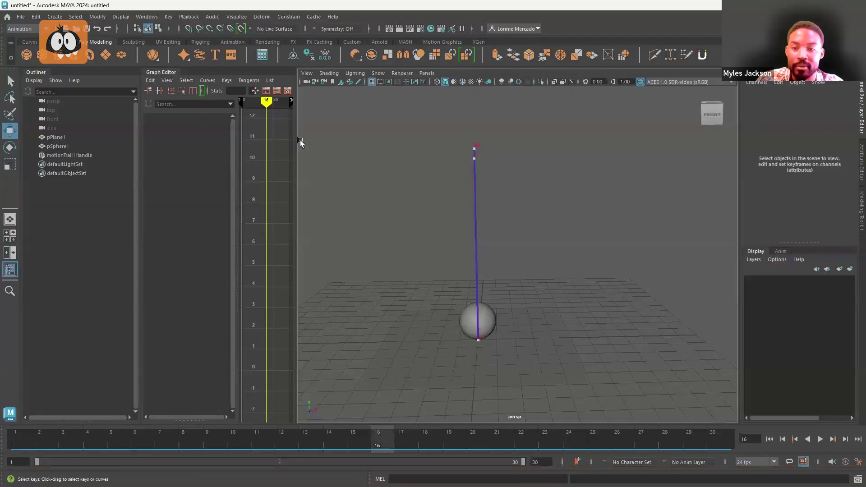
Open the Graph Editor and widen its docked panel beside the perspective viewport
{"action": "left_click_drag", "start_coordinate": [447, 151], "coordinate": [266, 151]}
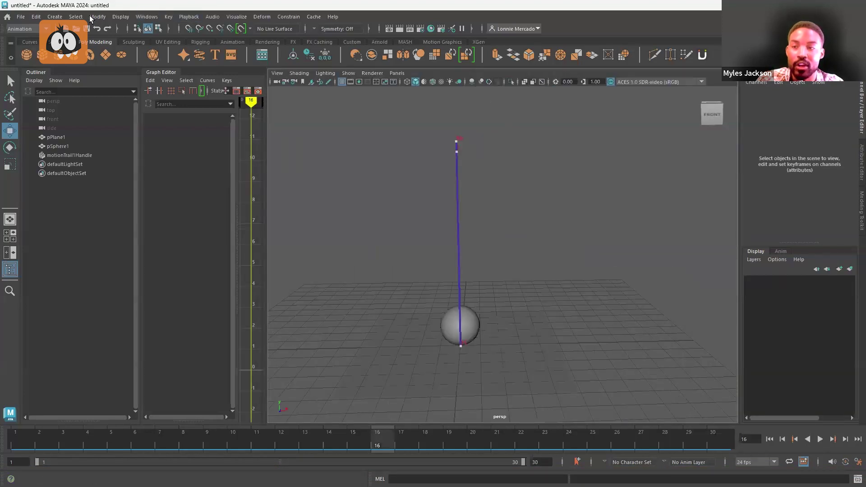
{"action": "left_click", "coordinate": [143, 17]}
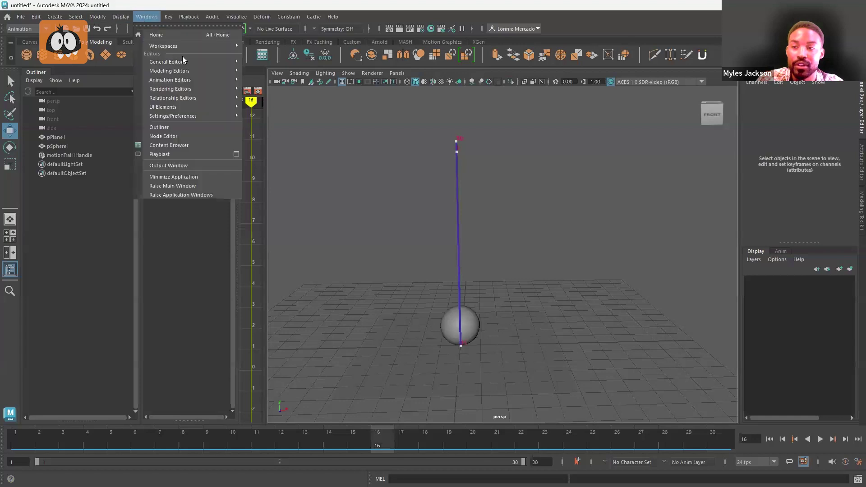
{"action": "mouse_move", "coordinate": [184, 82]}
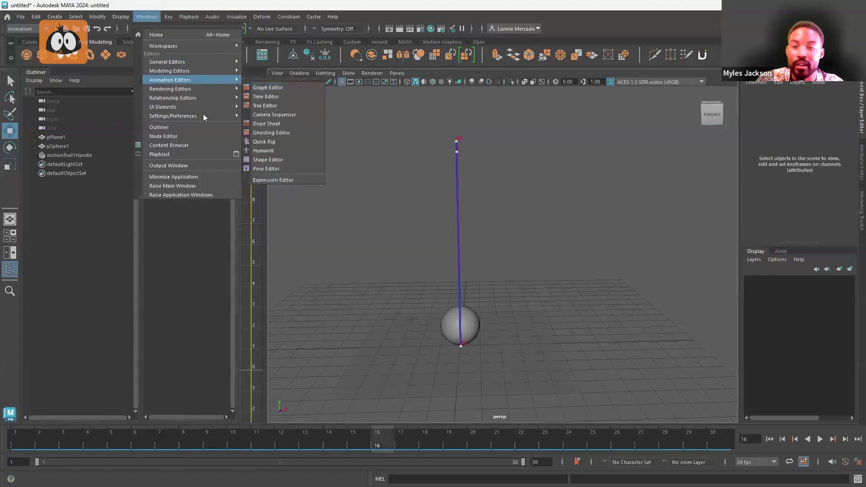
{"action": "left_click", "coordinate": [267, 88]}
{"action": "left_click_drag", "start_coordinate": [268, 105], "coordinate": [360, 131]}
Split the perspective viewport area into two panes side by side
{"action": "left_click", "coordinate": [490, 73]}
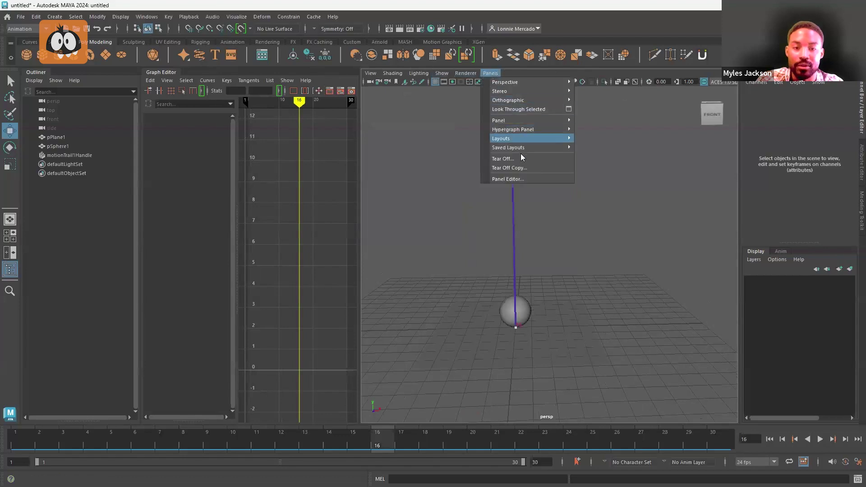
{"action": "mouse_move", "coordinate": [520, 136]}
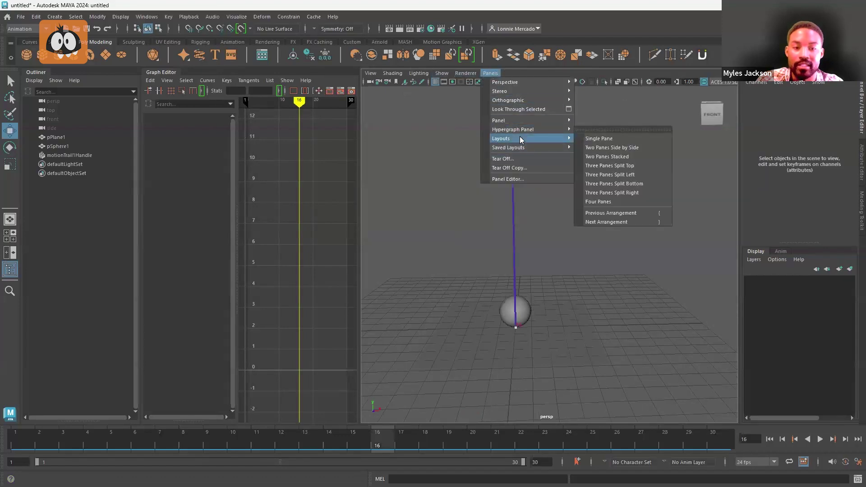
{"action": "left_click", "coordinate": [595, 146]}
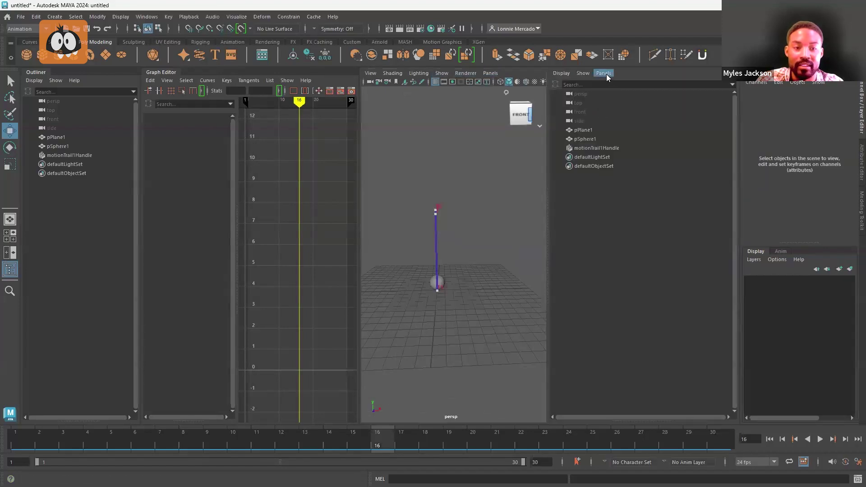
{"action": "left_click", "coordinate": [604, 73]}
{"action": "mouse_move", "coordinate": [627, 122]}
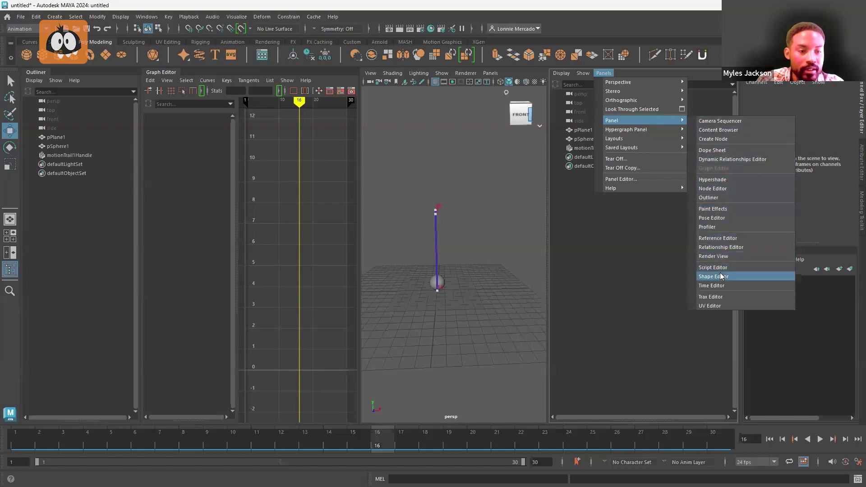
{"action": "mouse_move", "coordinate": [645, 144]}
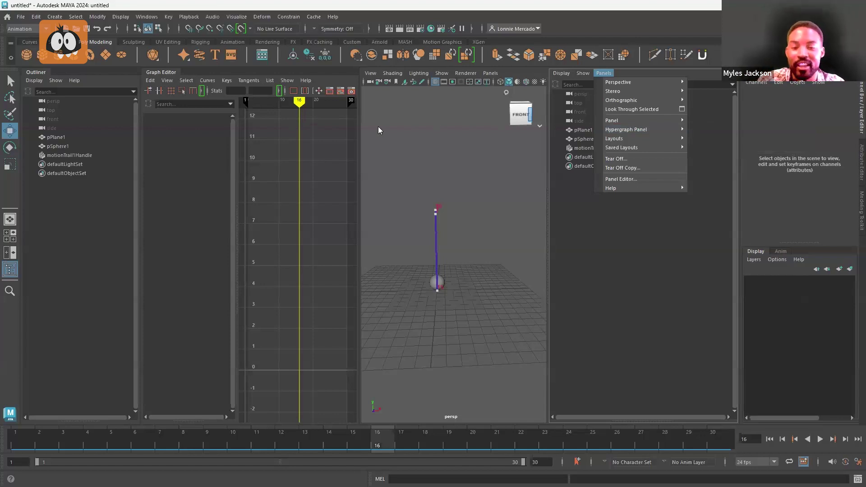
{"action": "left_click", "coordinate": [359, 130]}
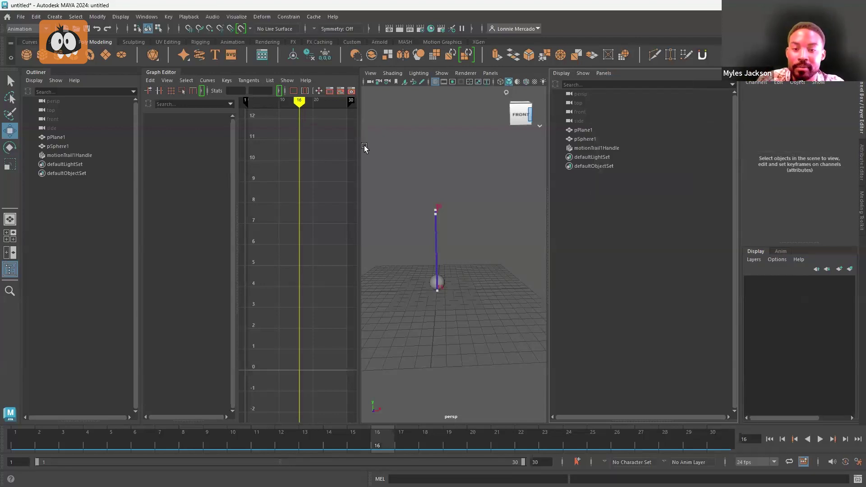
{"action": "left_click_drag", "start_coordinate": [360, 135], "coordinate": [359, 153]}
Select the sphere and show only its Translate Y curve in the Graph Editor
{"action": "left_click", "coordinate": [439, 284]}
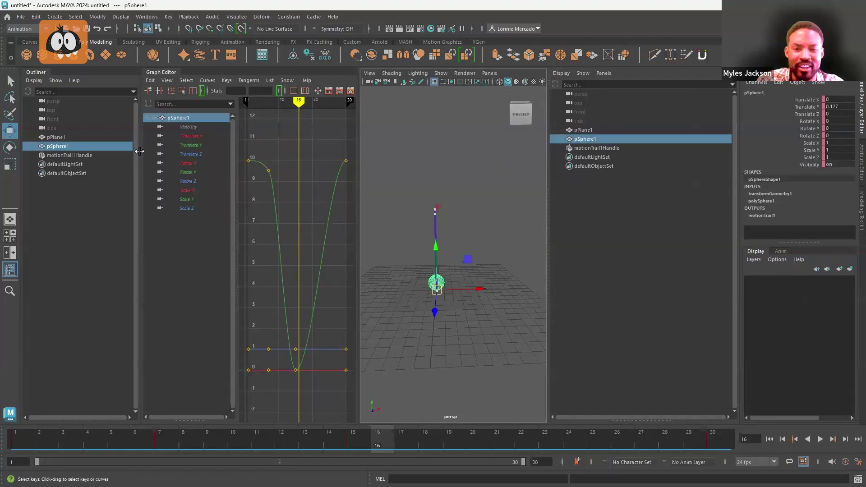
{"action": "left_click", "coordinate": [185, 144]}
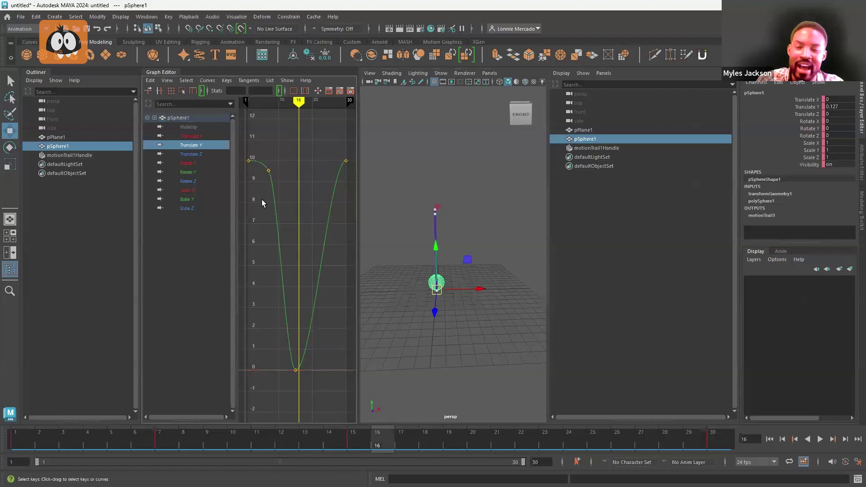
Switch to Blender, close the Preferences window and select the sphere to show its animation curves
{"action": "mouse_move", "coordinate": [533, 471]}
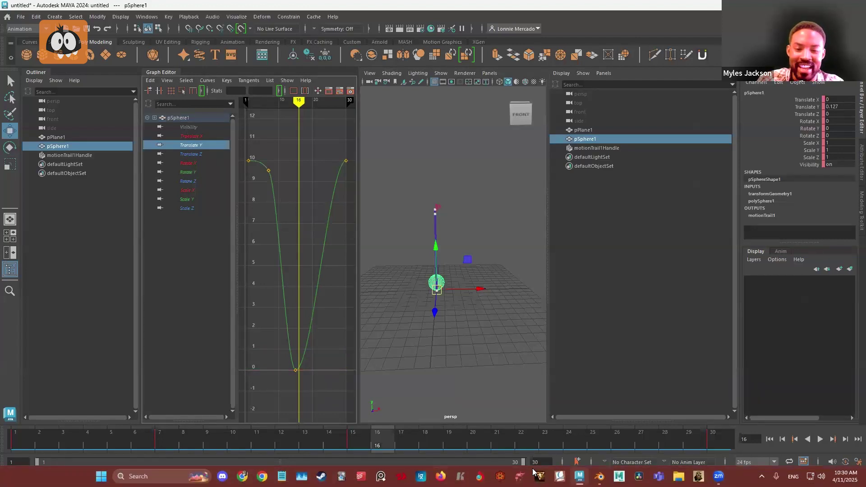
{"action": "mouse_move", "coordinate": [599, 477]}
{"action": "left_click", "coordinate": [529, 427]}
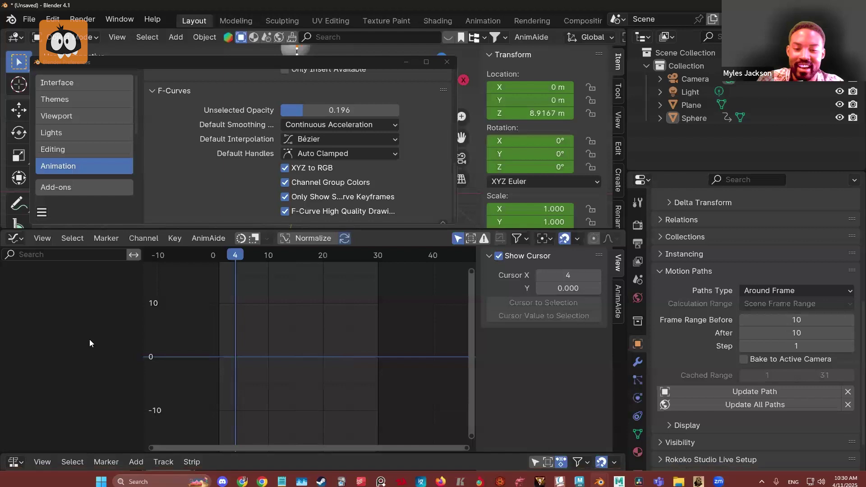
{"action": "double_click", "coordinate": [416, 62]}
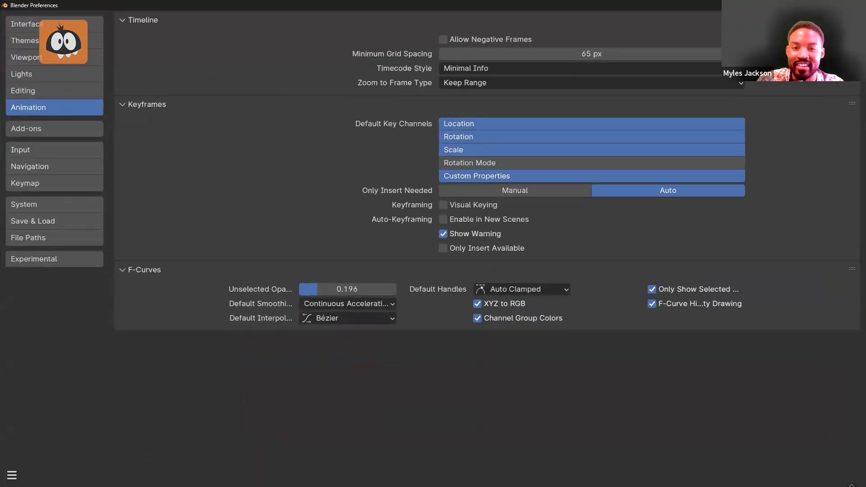
{"action": "left_click", "coordinate": [856, 5]}
{"action": "left_click", "coordinate": [304, 55]}
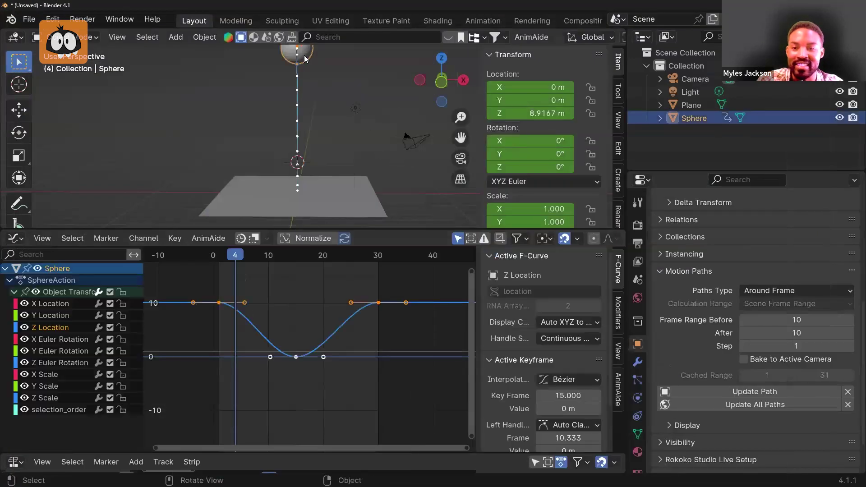
{"action": "middle_click_drag", "start_coordinate": [424, 172], "coordinate": [374, 135]}
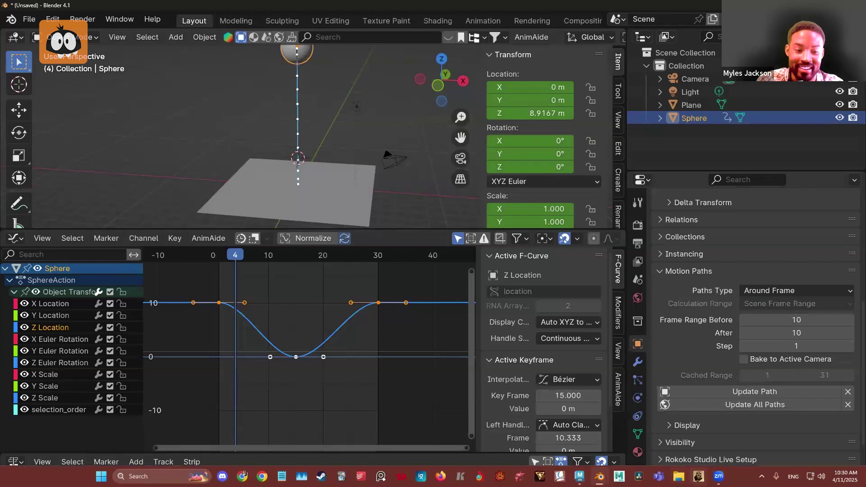
Switch back to Maya and display the sphere's Translate Y curve again after checking Translate Z
{"action": "left_click", "coordinate": [580, 476]}
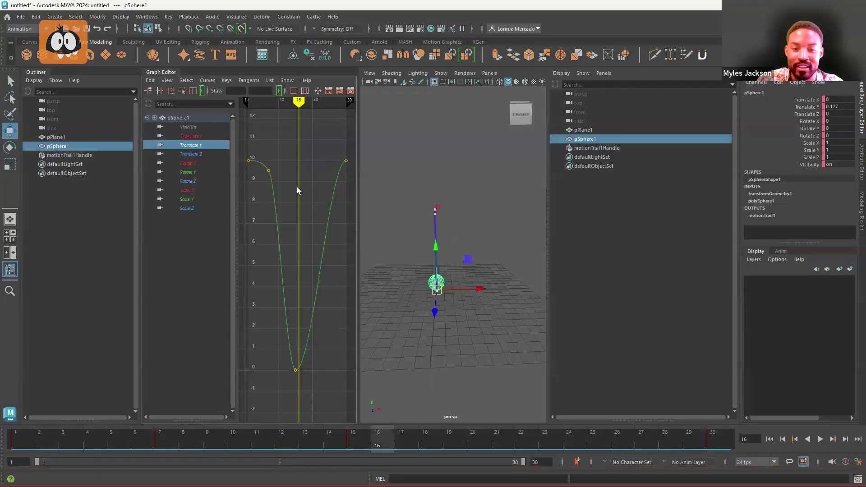
{"action": "middle_click_drag", "start_coordinate": [295, 261], "coordinate": [294, 251], "text": "alt"}
{"action": "left_click", "coordinate": [186, 153]}
{"action": "left_click", "coordinate": [189, 145]}
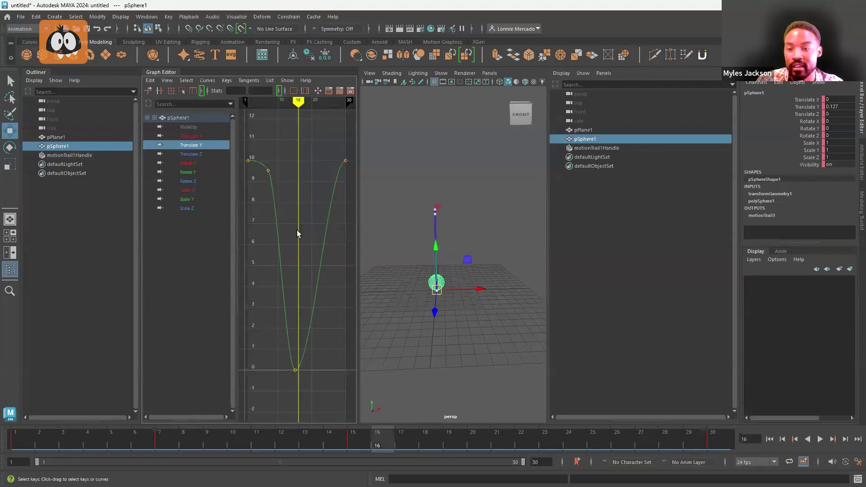
View the sphere's Rotate X, Scale X, Scale Z and Rotate Y curves one at a time
{"action": "right_click_drag", "start_coordinate": [319, 231], "coordinate": [237, 219], "text": "alt"}
{"action": "left_click", "coordinate": [187, 163]}
{"action": "left_click", "coordinate": [188, 190]}
{"action": "left_click", "coordinate": [187, 208]}
{"action": "left_click", "coordinate": [188, 172]}
Isolate the Translate Y curve and select its lowest key at frame 15
{"action": "left_click", "coordinate": [189, 145]}
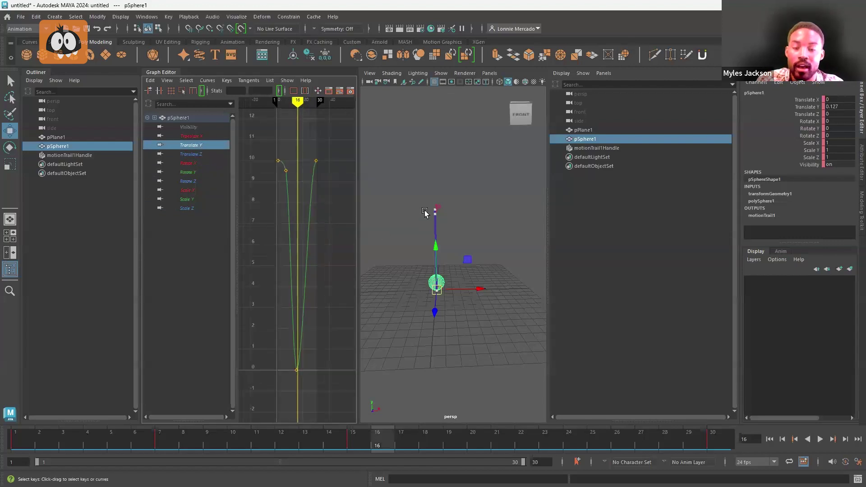
{"action": "left_click_drag", "start_coordinate": [285, 357], "coordinate": [309, 379]}
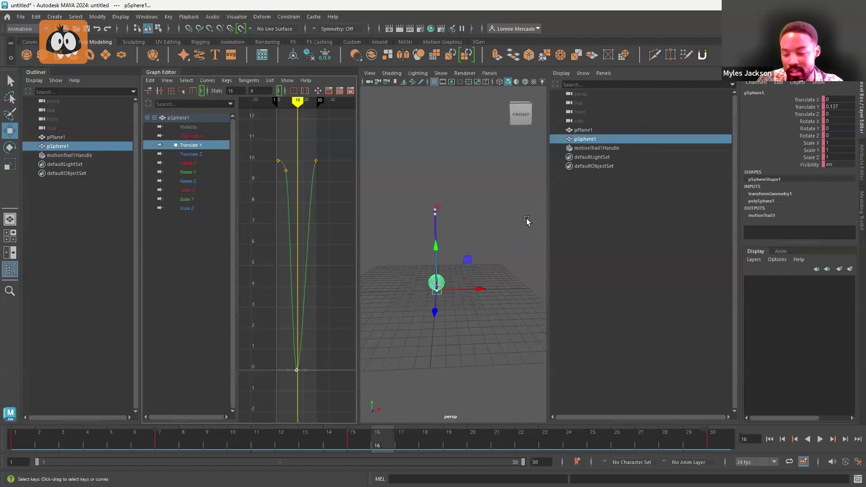
{"action": "scroll", "coordinate": [300, 285], "scroll_direction": "up", "scroll_amount": 2}
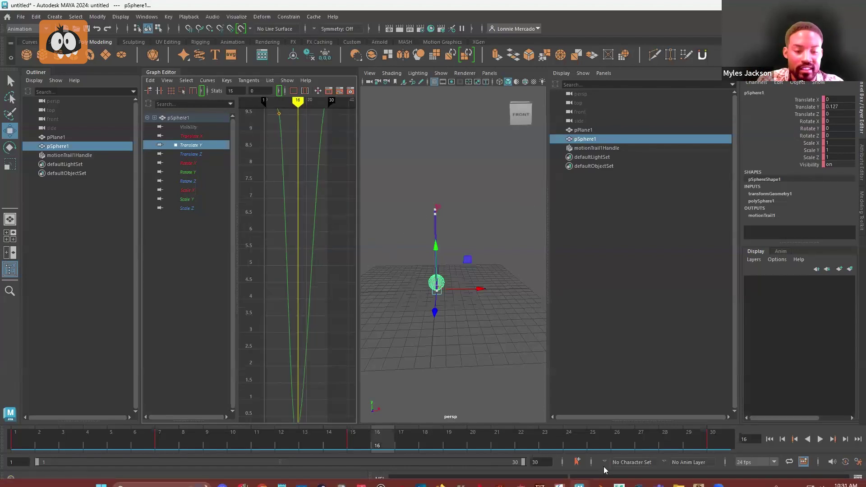
Switch to Blender and select the sphere's frame 15 key and its Z Location channel
{"action": "mouse_move", "coordinate": [599, 476]}
{"action": "left_click", "coordinate": [555, 424]}
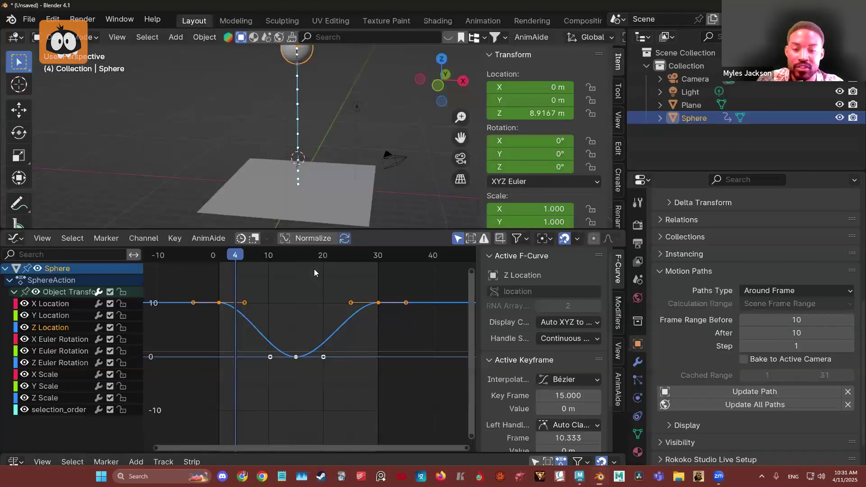
{"action": "left_click", "coordinate": [300, 354]}
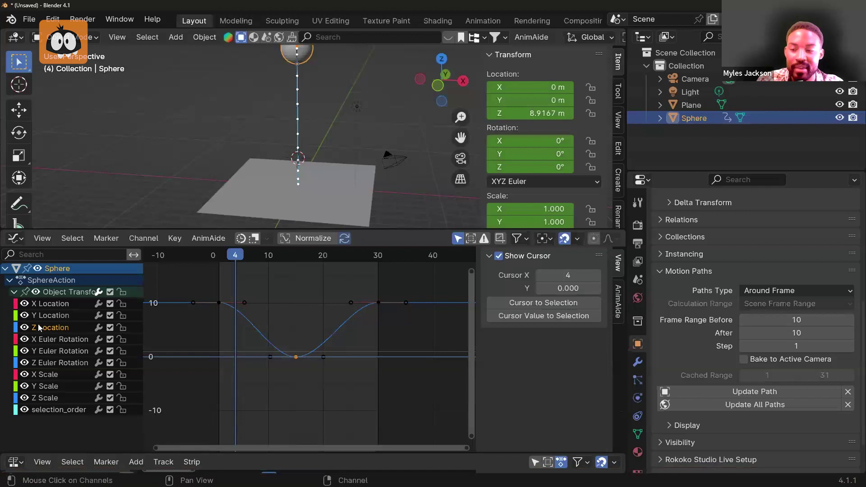
{"action": "left_click", "coordinate": [53, 328]}
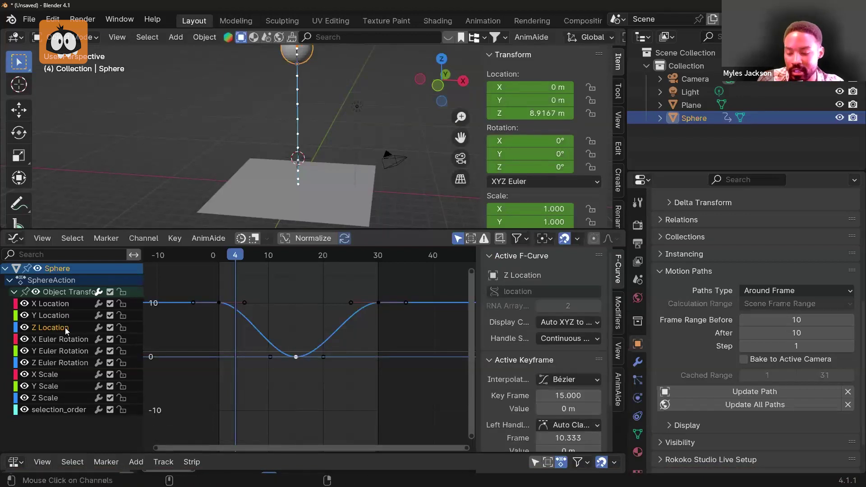
Hide every curve of the sphere except Z Location, revealing them all once in between
{"action": "key", "text": "shift+h"}
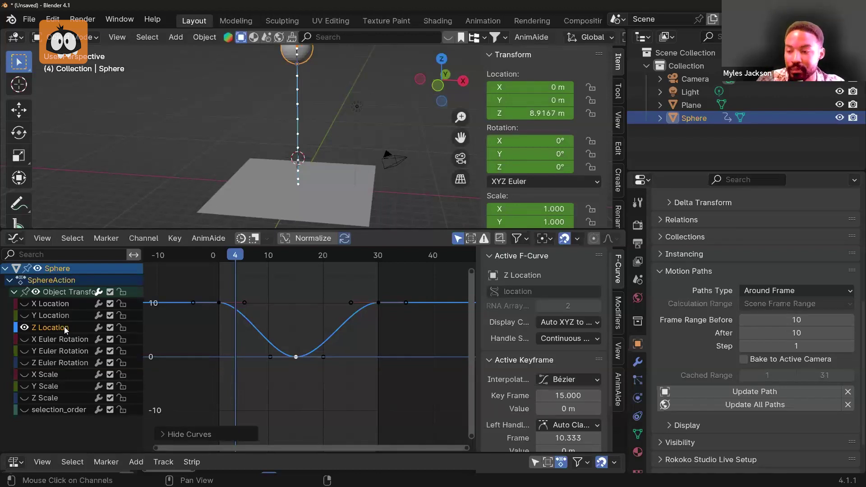
{"action": "key", "text": "alt+h"}
{"action": "left_click", "coordinate": [64, 326]}
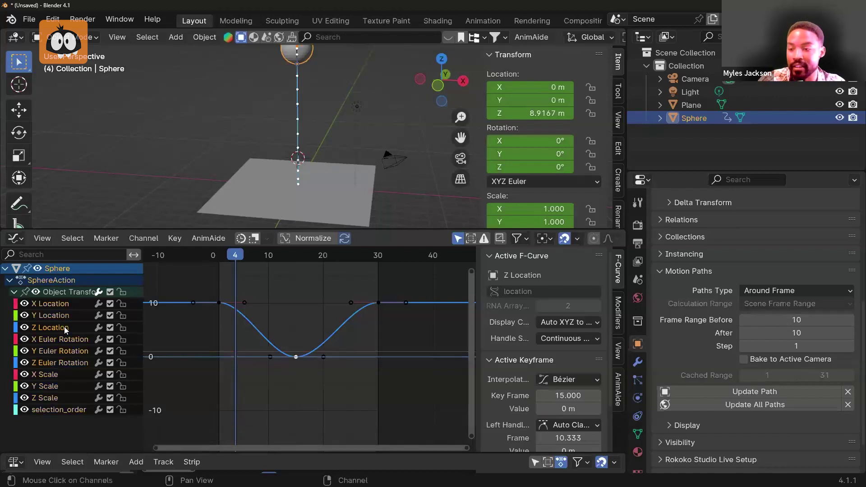
{"action": "key", "text": "shift+h"}
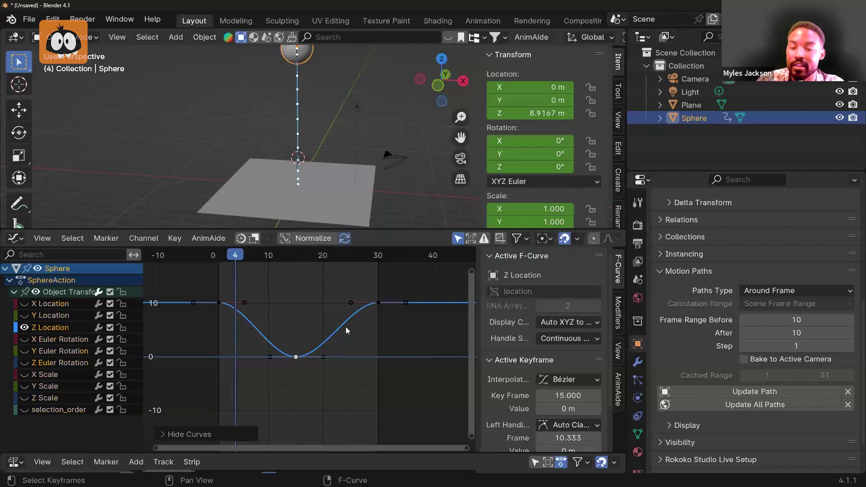
Move the playhead to frame 3 and select the Z Location key at frame 15
{"action": "key", "text": "Left"}
{"action": "key", "text": "Home"}
{"action": "left_click", "coordinate": [310, 321]}
{"action": "left_click_drag", "start_coordinate": [280, 334], "coordinate": [306, 367]}
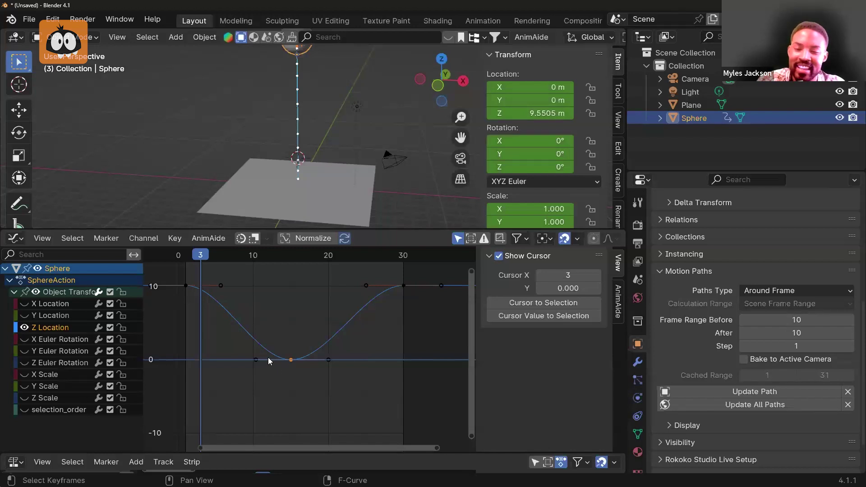
Try to steepen the curve into the frame 15 key by raising its left handle, and undo the change
{"action": "left_click_drag", "start_coordinate": [259, 362], "coordinate": [271, 332]}
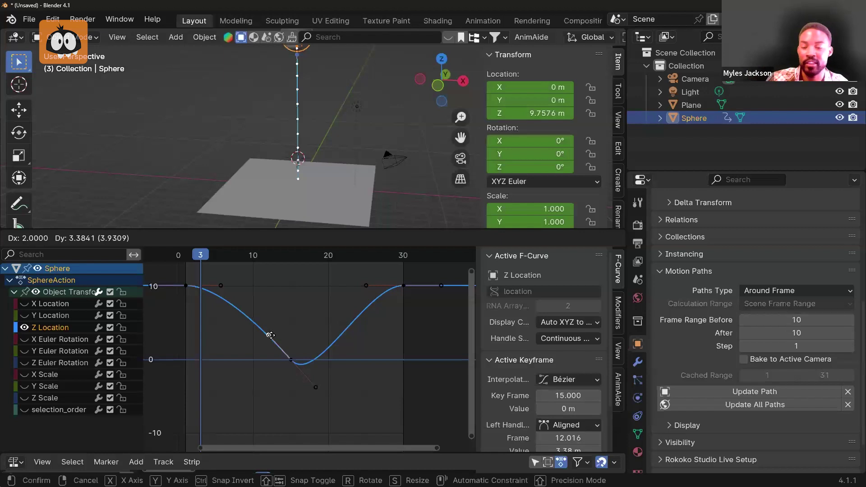
{"action": "left_click_drag", "start_coordinate": [270, 333], "coordinate": [281, 357]}
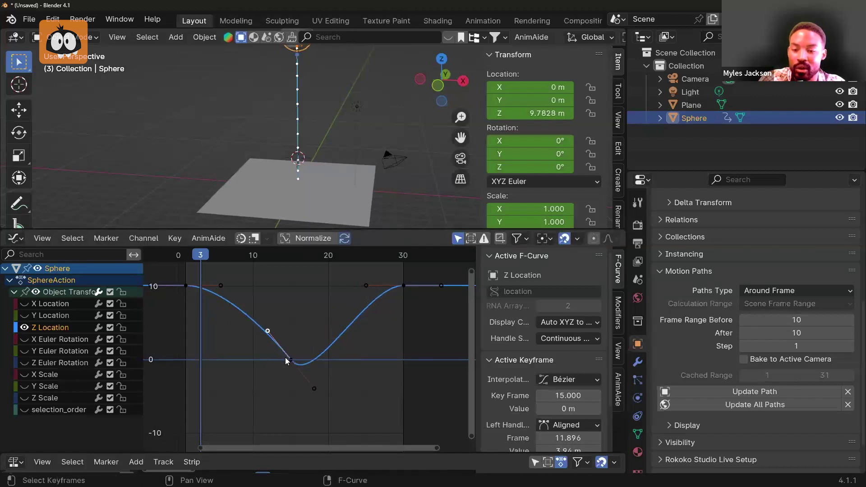
{"action": "key", "text": "ctrl+Tab"}
{"action": "key", "text": "ctrl+Tab"}
{"action": "key", "text": "ctrl+z"}
Set the handle type of the frame 15 Z Location key to Free
{"action": "right_click", "coordinate": [292, 358]}
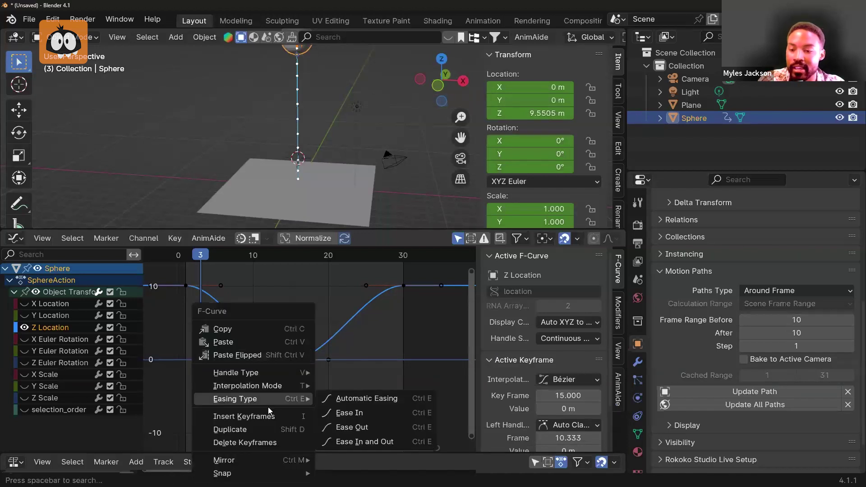
{"action": "mouse_move", "coordinate": [269, 377]}
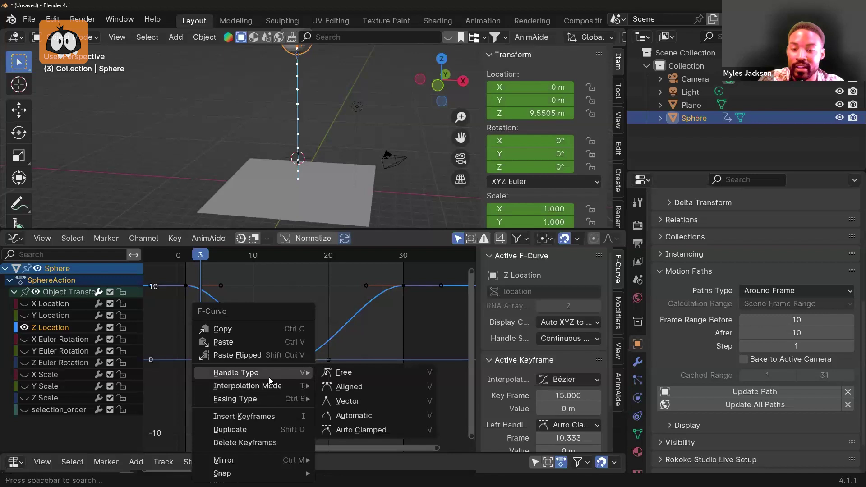
{"action": "left_click", "coordinate": [348, 373]}
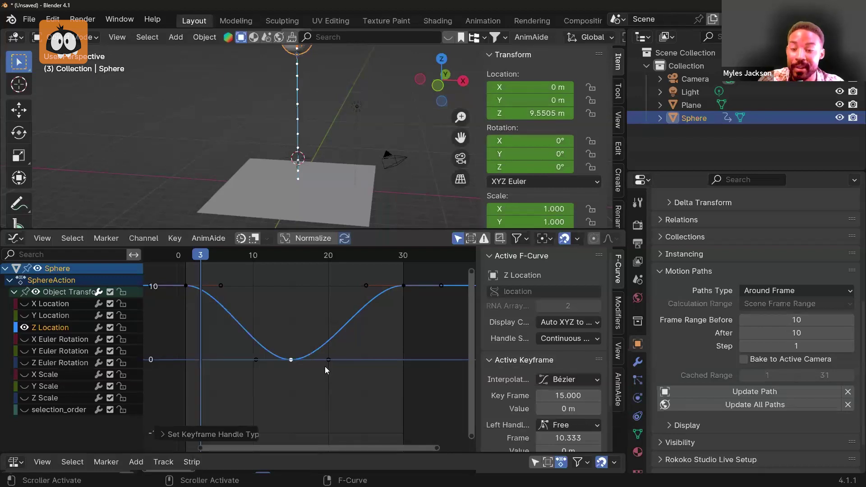
Pull both handles of the frame 15 key upward and inward to form a sharp V, and deselect the key
{"action": "left_click_drag", "start_coordinate": [330, 365], "coordinate": [317, 330]}
{"action": "left_click_drag", "start_coordinate": [254, 359], "coordinate": [267, 335]}
{"action": "left_click", "coordinate": [340, 349]}
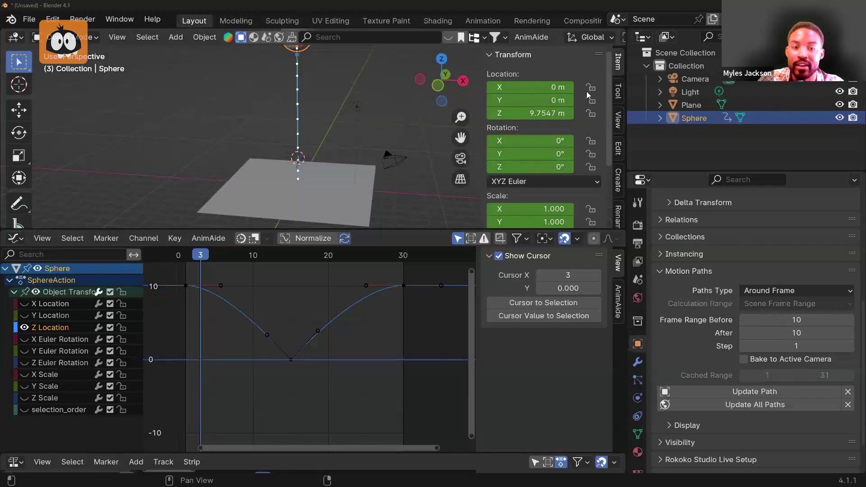
Widen the 3D viewport and Graph Editor areas and turn off the viewport overlays
{"action": "scroll", "coordinate": [331, 134], "scroll_direction": "down", "scroll_amount": 2}
{"action": "left_click_drag", "start_coordinate": [626, 52], "coordinate": [839, 52]}
{"action": "key", "text": "shift+alt+z"}
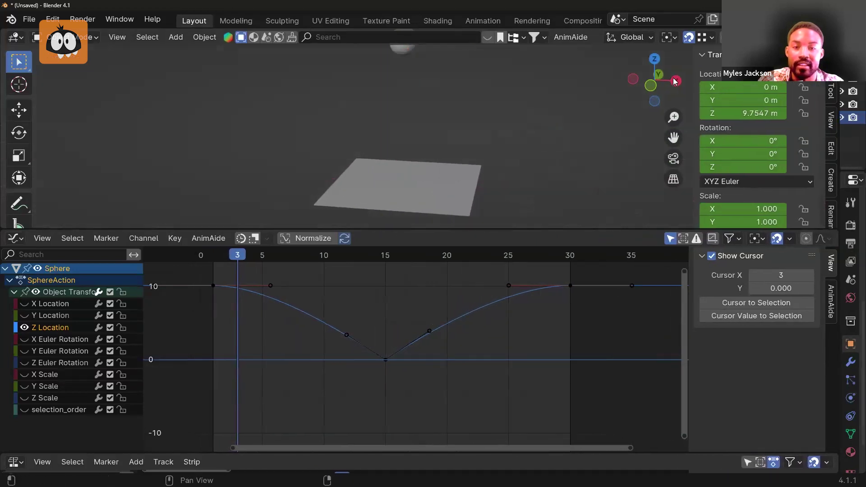
Play the animation and stretch the inner handles of the Z Location keys at frames 1 and 30 to about frames 10 and 20
{"action": "mouse_move", "coordinate": [315, 167]}
{"action": "middle_mouse_down"}
{"action": "mouse_move", "coordinate": [335, 156]}
{"action": "mouse_move", "coordinate": [282, 172]}
{"action": "mouse_move", "coordinate": [304, 170]}
{"action": "middle_mouse_up"}
{"action": "key", "text": "space"}
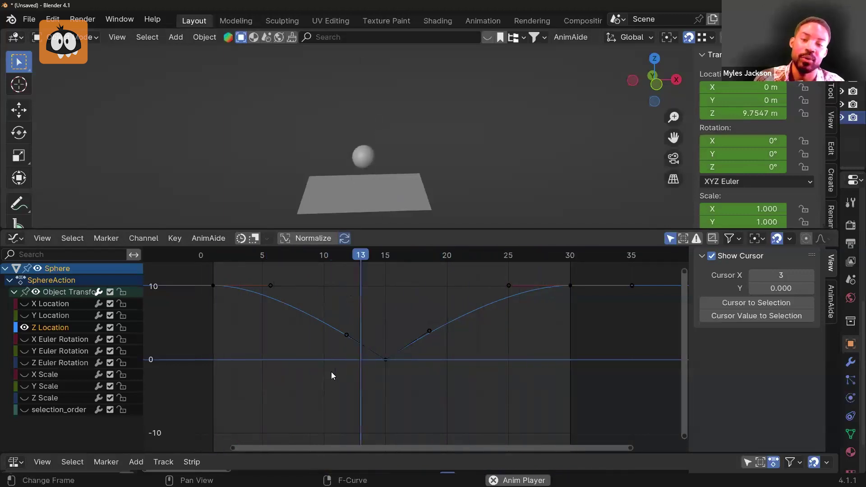
{"action": "left_click_drag", "start_coordinate": [346, 338], "coordinate": [346, 336]}
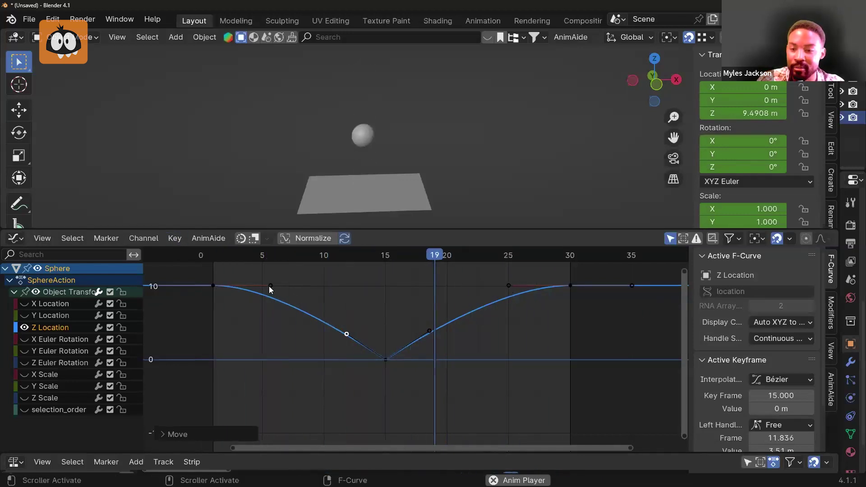
{"action": "left_click", "coordinate": [333, 294]}
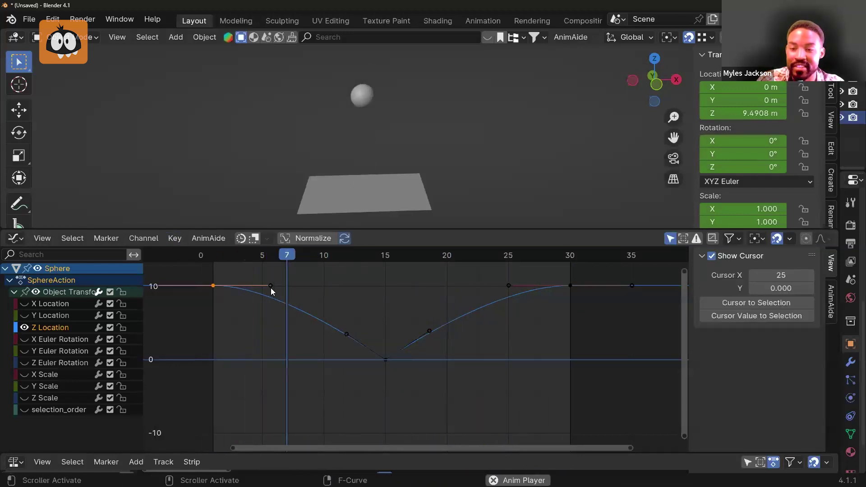
{"action": "left_click_drag", "start_coordinate": [270, 285], "coordinate": [326, 286]}
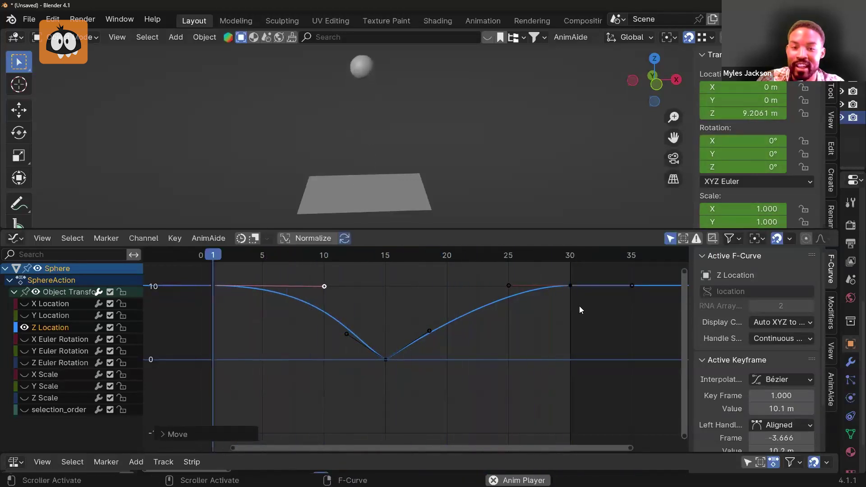
{"action": "left_click_drag", "start_coordinate": [510, 285], "coordinate": [447, 290]}
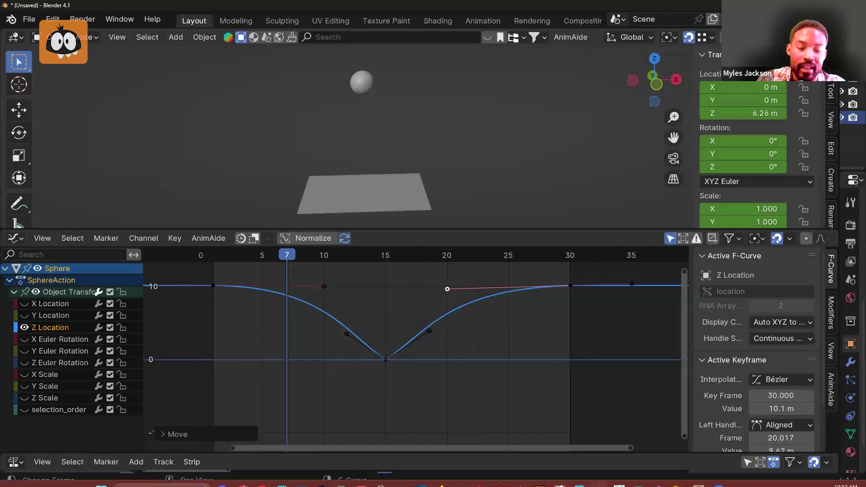
Switch to Maya, widen the Graph Editor, and frame the sphere's whole Translate Y curve
{"action": "mouse_move", "coordinate": [579, 476]}
{"action": "left_click", "coordinate": [574, 440]}
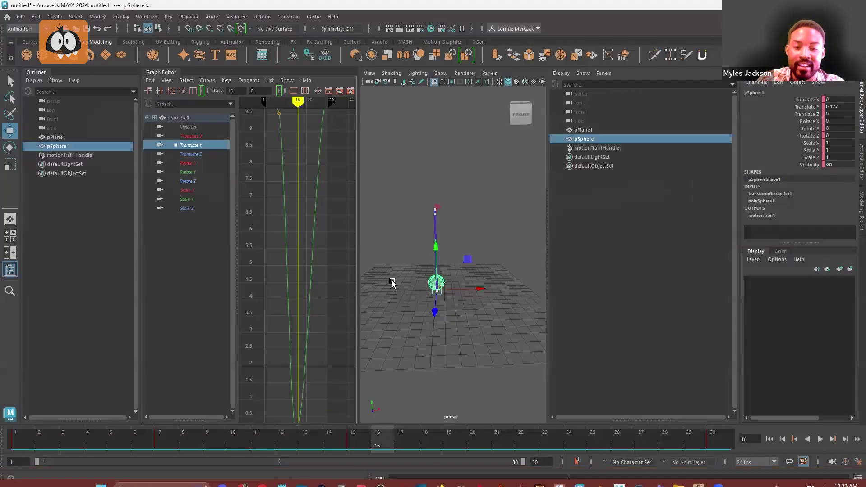
{"action": "left_click_drag", "start_coordinate": [360, 219], "coordinate": [471, 225]}
{"action": "key", "text": "f"}
{"action": "left_click", "coordinate": [386, 294]}
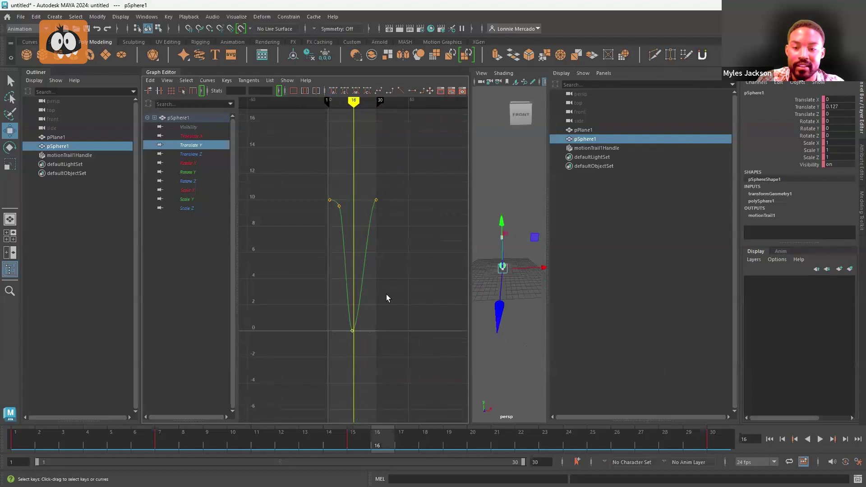
{"action": "scroll", "coordinate": [343, 339], "scroll_direction": "up", "scroll_amount": 3}
{"action": "scroll", "coordinate": [358, 337], "scroll_direction": "down", "scroll_amount": 3}
{"action": "scroll", "coordinate": [366, 353], "scroll_direction": "up", "scroll_amount": 2}
{"action": "scroll", "coordinate": [367, 346], "scroll_direction": "up", "scroll_amount": 5}
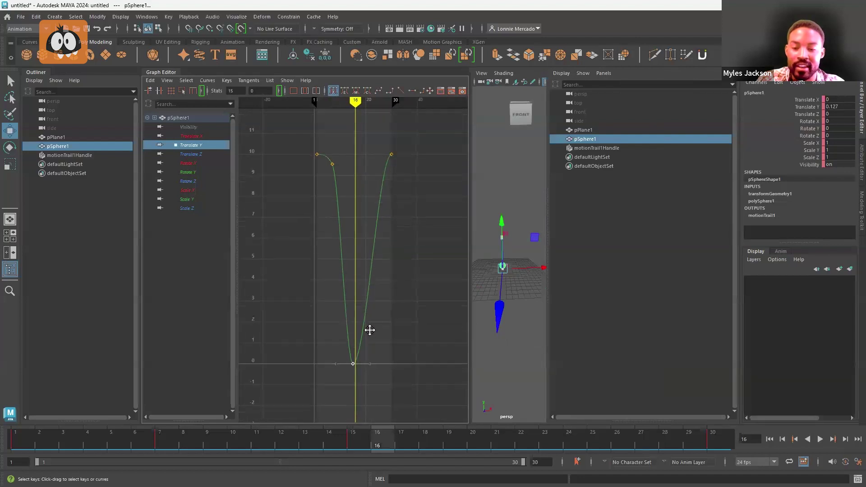
Try to adjust the frame 15 Translate Y key without breaking its tangents, and undo the change
{"action": "left_click", "coordinate": [353, 367]}
{"action": "left_click_drag", "start_coordinate": [354, 367], "coordinate": [392, 360]}
{"action": "key", "text": "ctrl+z"}
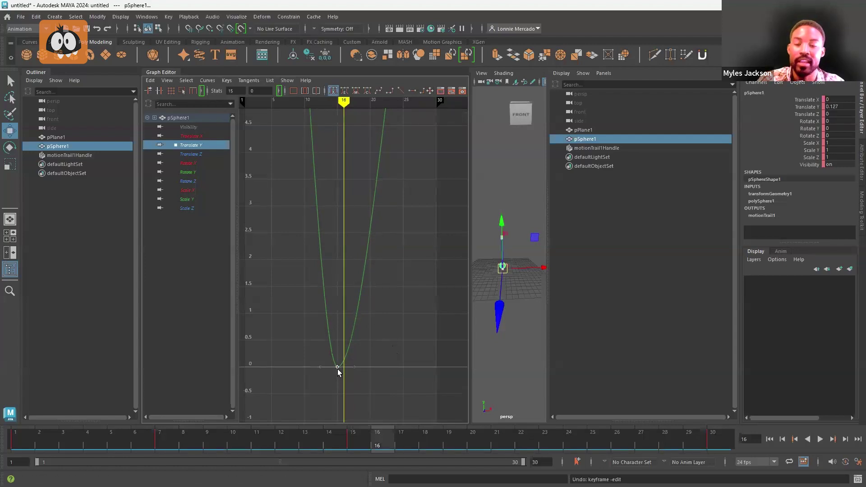
Break the tangents of the Translate Y key at frame 15
{"action": "right_click", "coordinate": [337, 369]}
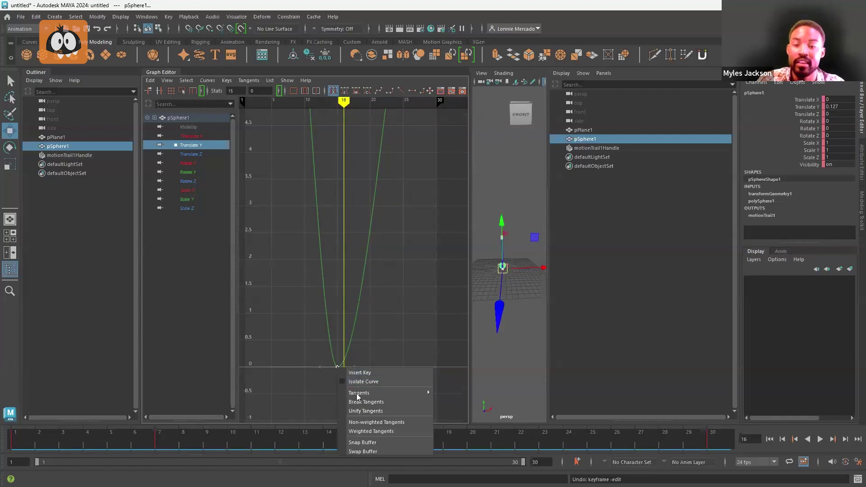
{"action": "mouse_move", "coordinate": [356, 394]}
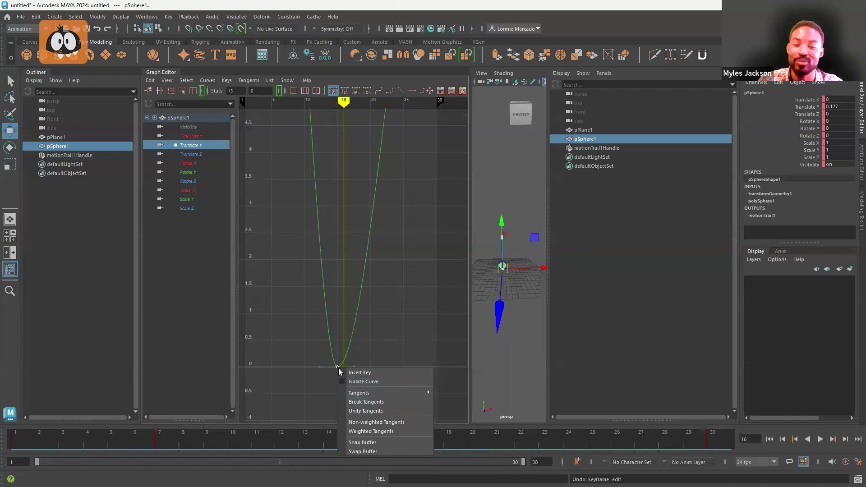
{"action": "left_click", "coordinate": [354, 403]}
Pull both tangent handles of the frame 15 key upward and inward to form a sharp V
{"action": "scroll", "coordinate": [355, 369], "scroll_direction": "up", "scroll_amount": 6}
{"action": "middle_click_drag", "start_coordinate": [354, 363], "coordinate": [387, 177], "text": "alt"}
{"action": "scroll", "coordinate": [356, 323], "scroll_direction": "up", "scroll_amount": 5}
{"action": "middle_click_drag", "start_coordinate": [355, 330], "coordinate": [363, 254], "text": "alt"}
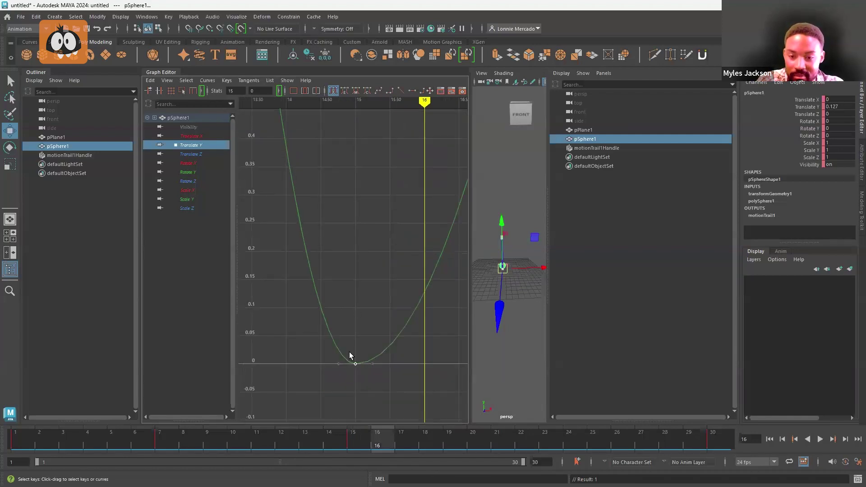
{"action": "left_click_drag", "start_coordinate": [374, 367], "coordinate": [374, 329]}
{"action": "scroll", "coordinate": [374, 325], "scroll_direction": "down", "scroll_amount": 15}
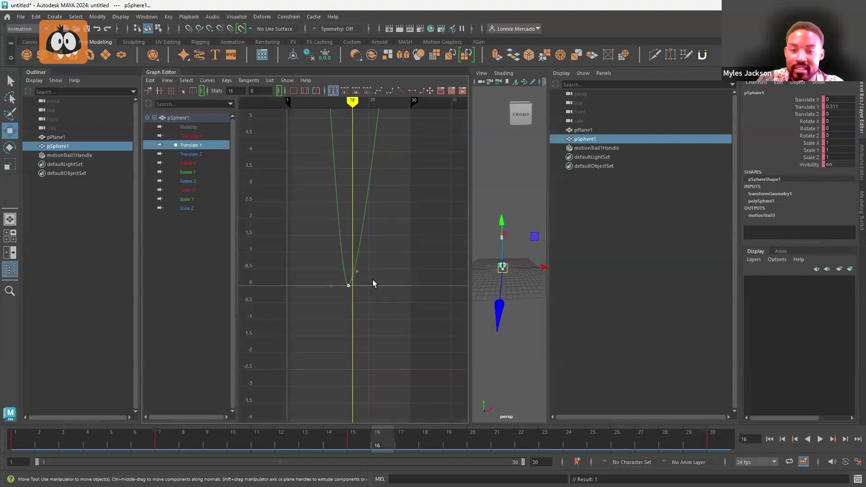
{"action": "scroll", "coordinate": [373, 291], "scroll_direction": "up", "scroll_amount": 4}
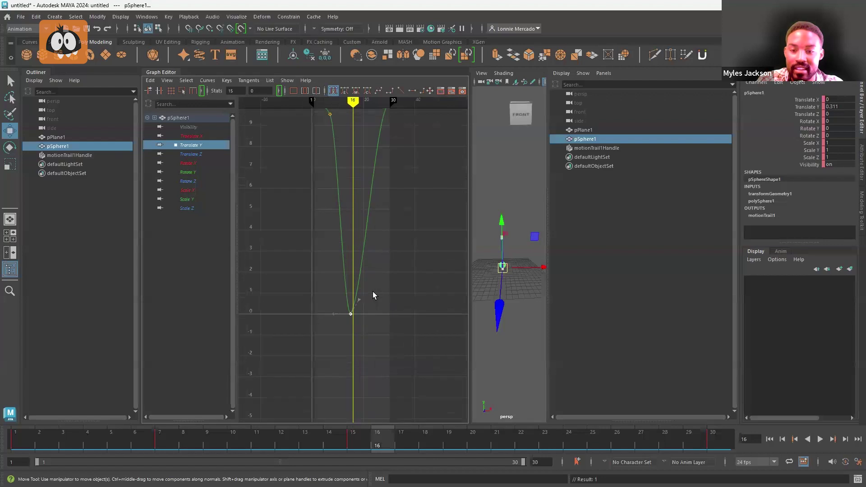
{"action": "left_click", "coordinate": [358, 300]}
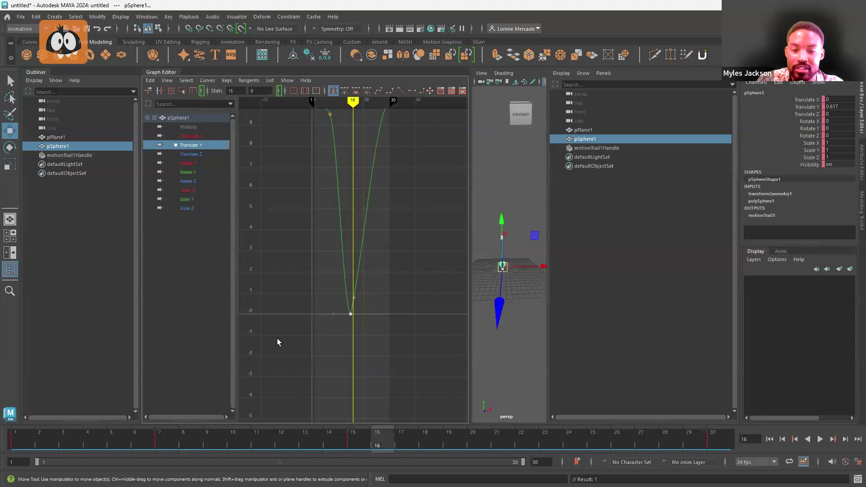
{"action": "left_click_drag", "start_coordinate": [331, 314], "coordinate": [345, 290]}
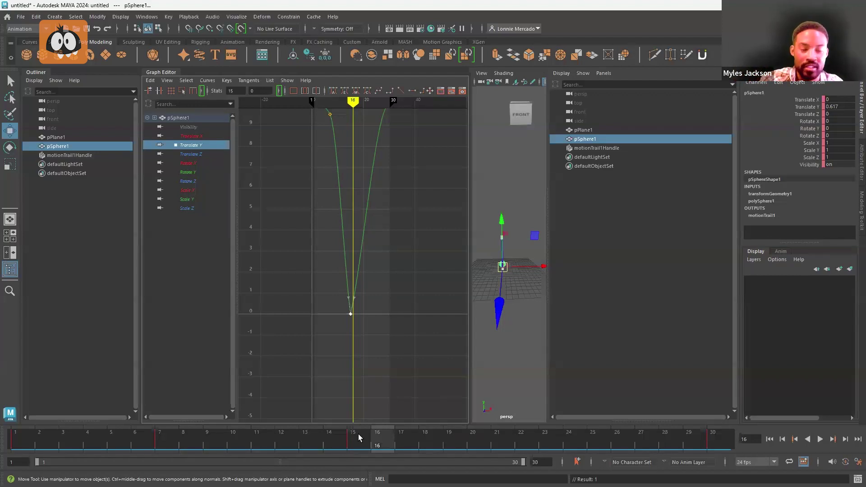
Delete the extra Translate Y key at frame 7 so the curve falls smoothly from frame 1
{"action": "middle_click_drag", "start_coordinate": [382, 287], "coordinate": [414, 373], "text": "alt"}
{"action": "scroll", "coordinate": [353, 269], "scroll_direction": "down", "scroll_amount": 3}
{"action": "scroll", "coordinate": [352, 266], "scroll_direction": "up", "scroll_amount": 6}
{"action": "key", "text": "Delete"}
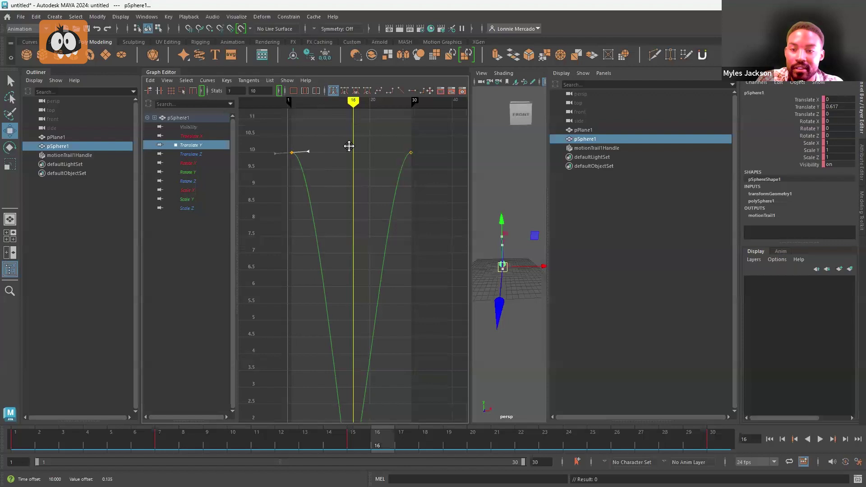
Set non-weighted tangents on the Translate Y curve and try to lengthen the frame 1 key's right handle
{"action": "right_click", "coordinate": [289, 154]}
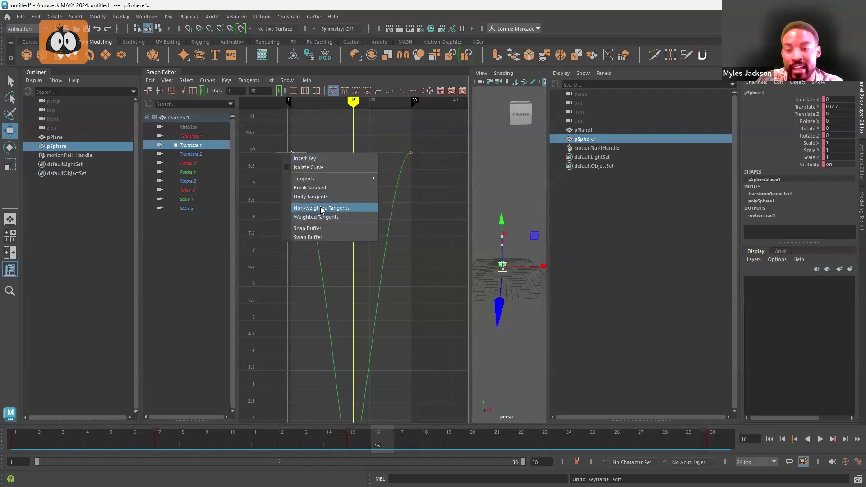
{"action": "left_click", "coordinate": [322, 208]}
{"action": "key", "text": "w"}
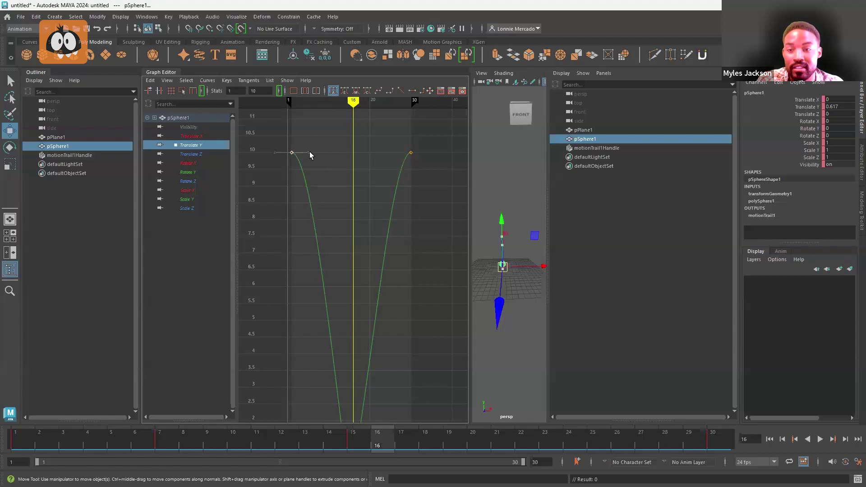
{"action": "left_click_drag", "start_coordinate": [307, 153], "coordinate": [331, 148]}
Change the curve to weighted tangents, try stretching the frame 1 key's right handle, and undo the stretch
{"action": "right_click", "coordinate": [301, 155]}
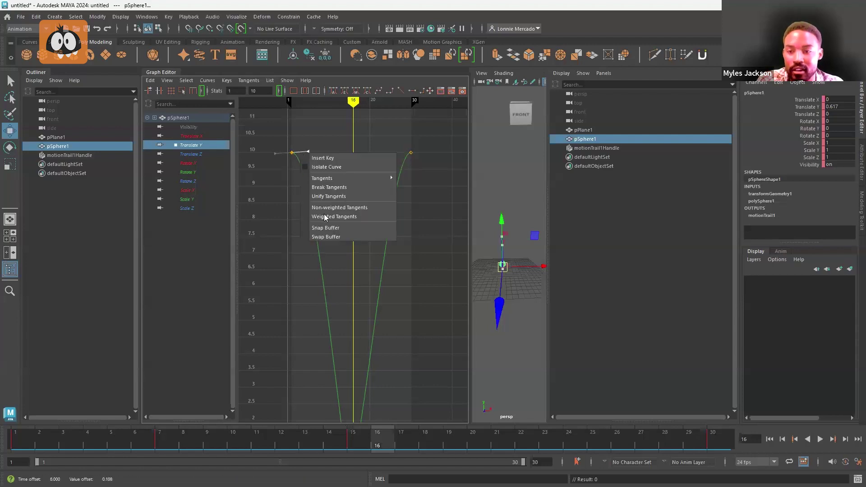
{"action": "left_click", "coordinate": [334, 216]}
{"action": "left_click_drag", "start_coordinate": [310, 154], "coordinate": [328, 153]}
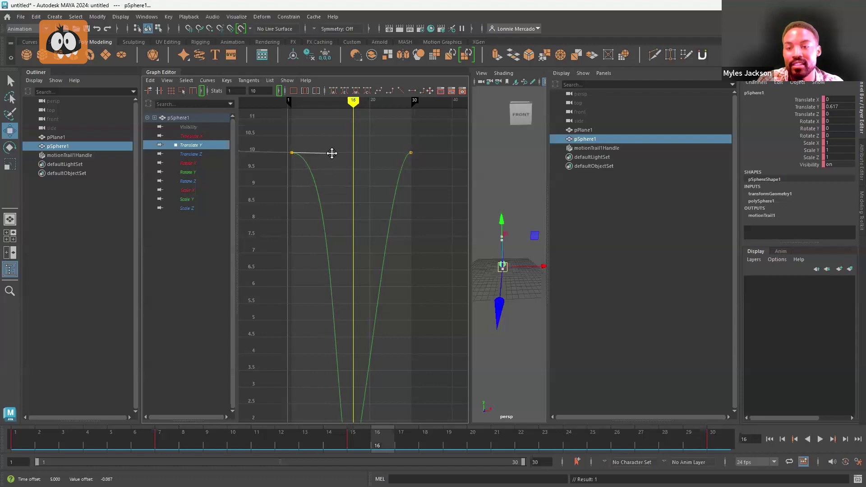
{"action": "left_click_drag", "start_coordinate": [334, 153], "coordinate": [335, 153]}
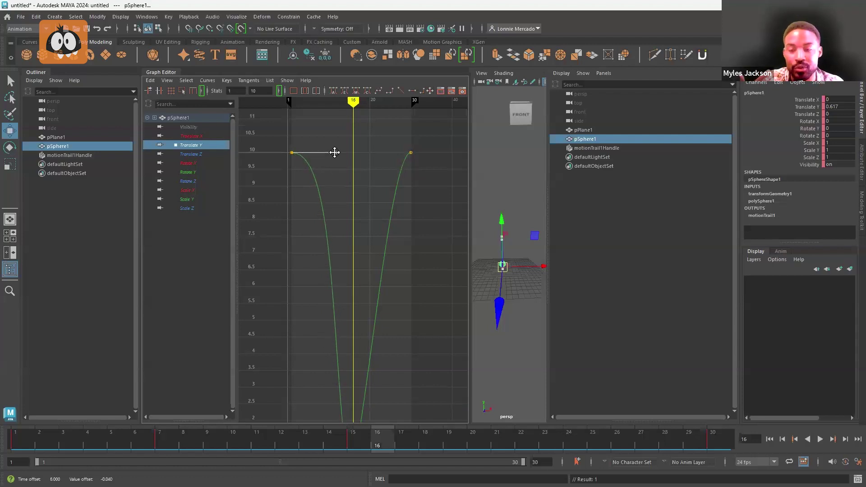
{"action": "key", "text": "ctrl+z"}
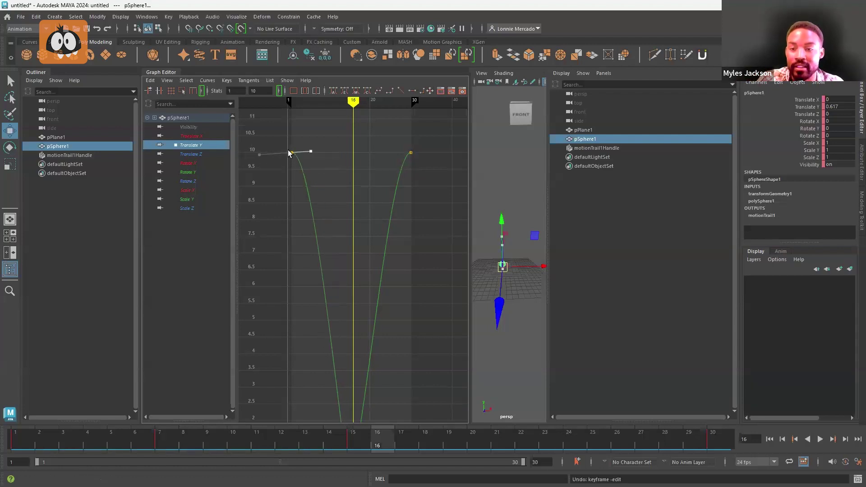
Apply weighted tangents at the frame 30 key and stretch the inner handles of the frame 30 and frame 1 keys toward the middle
{"action": "left_click", "coordinate": [410, 152]}
{"action": "right_click", "coordinate": [411, 153]}
{"action": "left_click", "coordinate": [435, 216]}
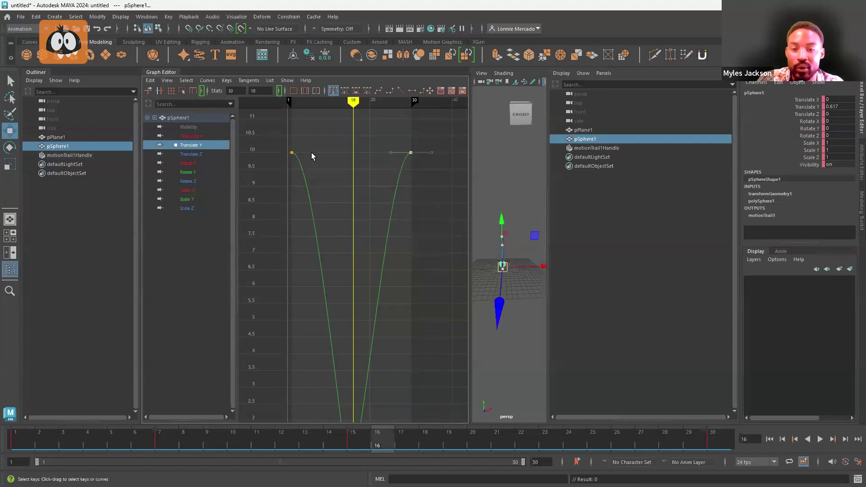
{"action": "left_click_drag", "start_coordinate": [390, 153], "coordinate": [366, 155]}
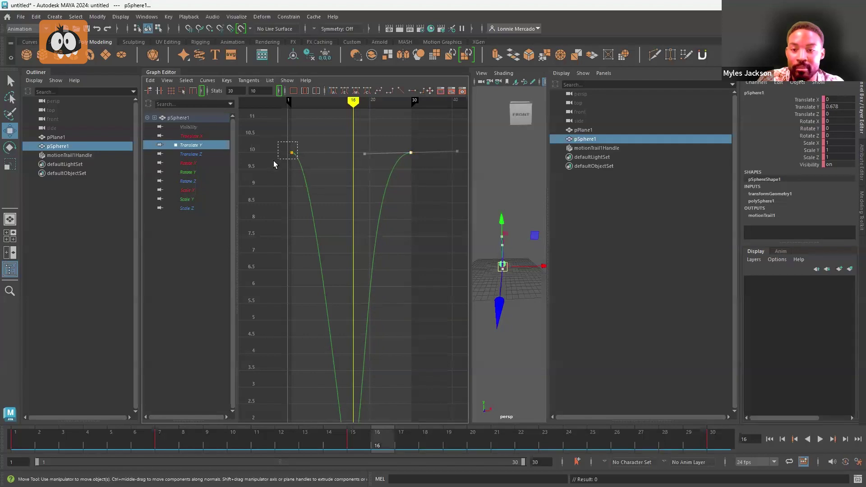
{"action": "left_click_drag", "start_coordinate": [313, 151], "coordinate": [327, 153]}
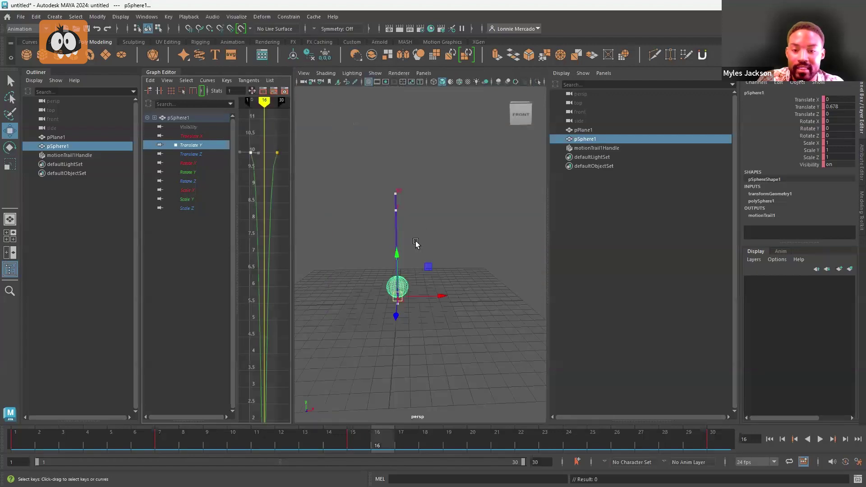
Deselect the sphere and play the animation from frame 1 to review the bounce, stopping playback after checking it
{"action": "left_click", "coordinate": [459, 230]}
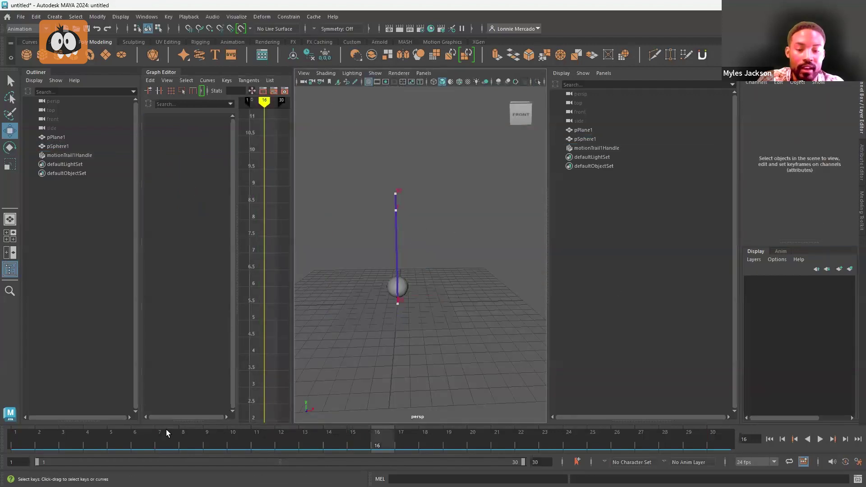
{"action": "left_click_drag", "start_coordinate": [166, 433], "coordinate": [15, 433]}
{"action": "left_click", "coordinate": [820, 440]}
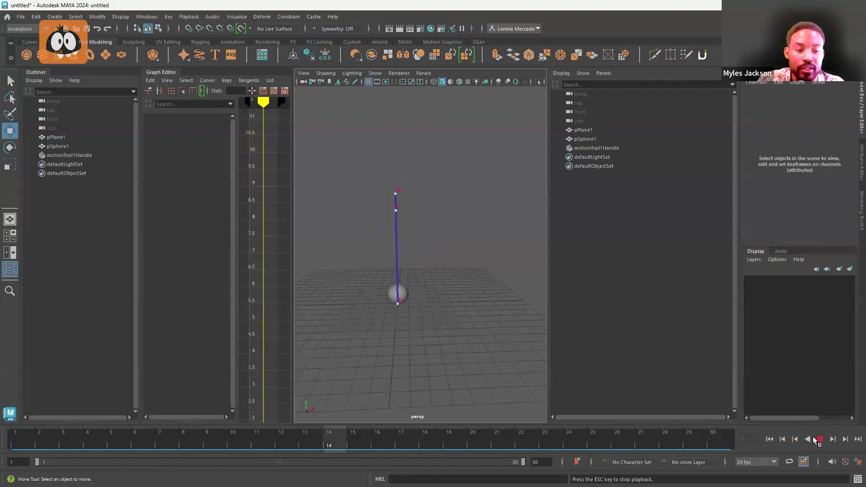
{"action": "key", "text": "Escape"}
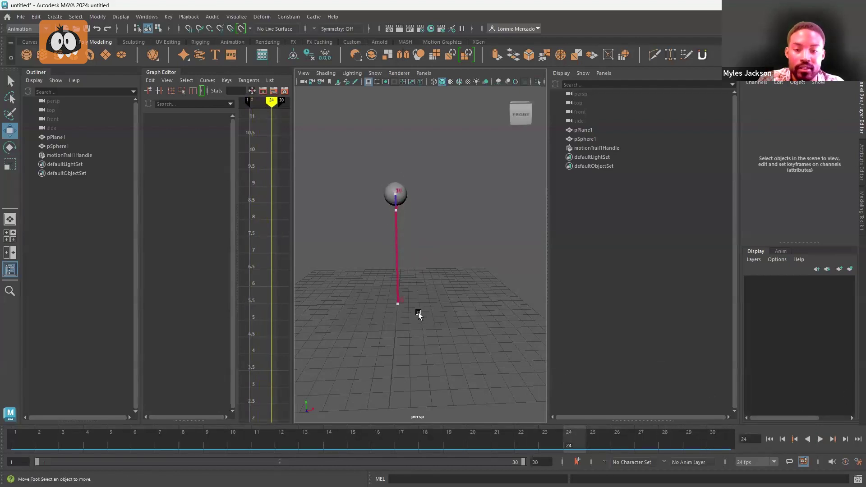
Select the sphere's motion trail and turn off its Show Frames option
{"action": "left_click", "coordinate": [398, 302]}
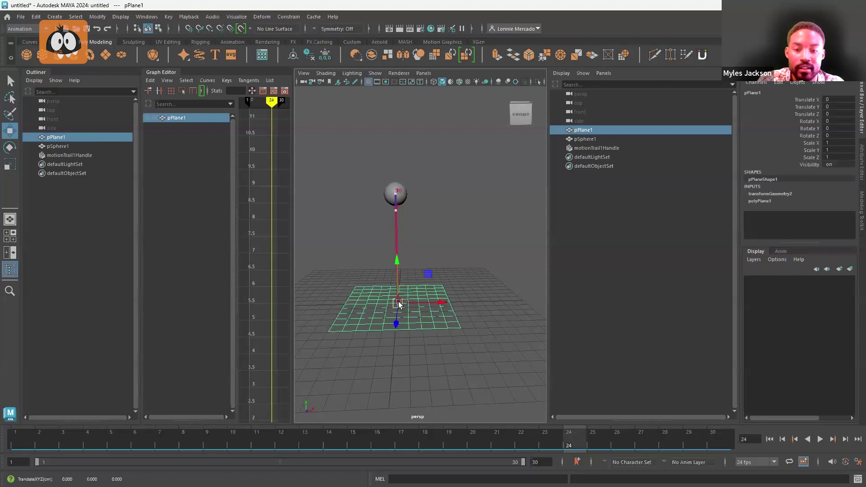
{"action": "left_click", "coordinate": [410, 211]}
{"action": "left_click", "coordinate": [396, 209]}
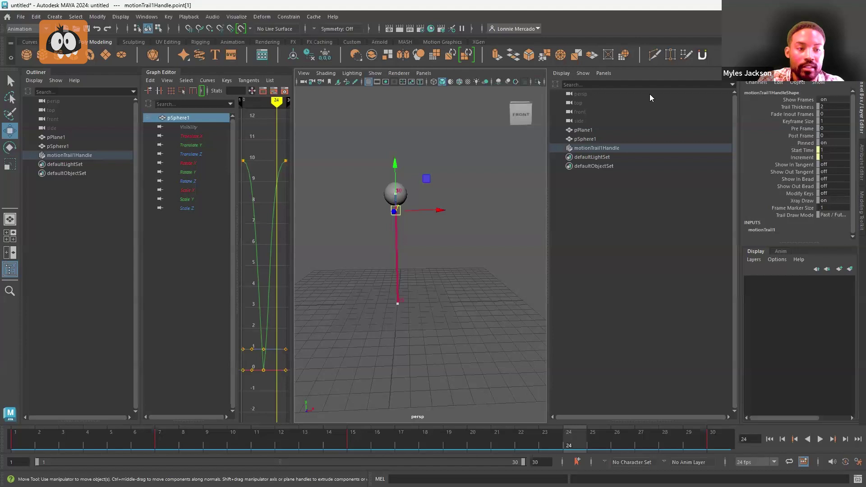
{"action": "left_click", "coordinate": [799, 100]}
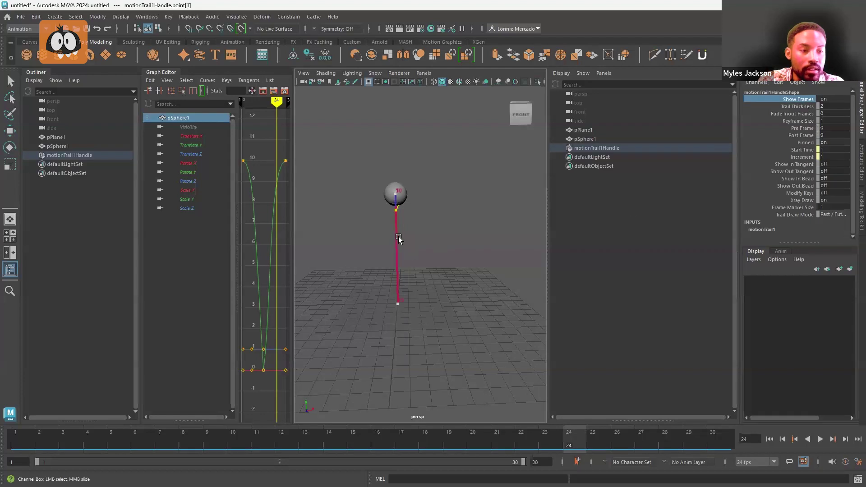
{"action": "left_click", "coordinate": [798, 179]}
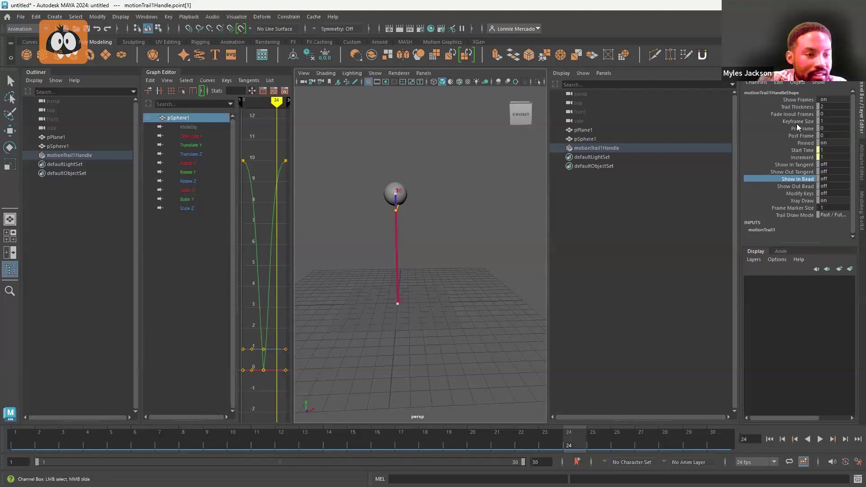
{"action": "left_click", "coordinate": [801, 201]}
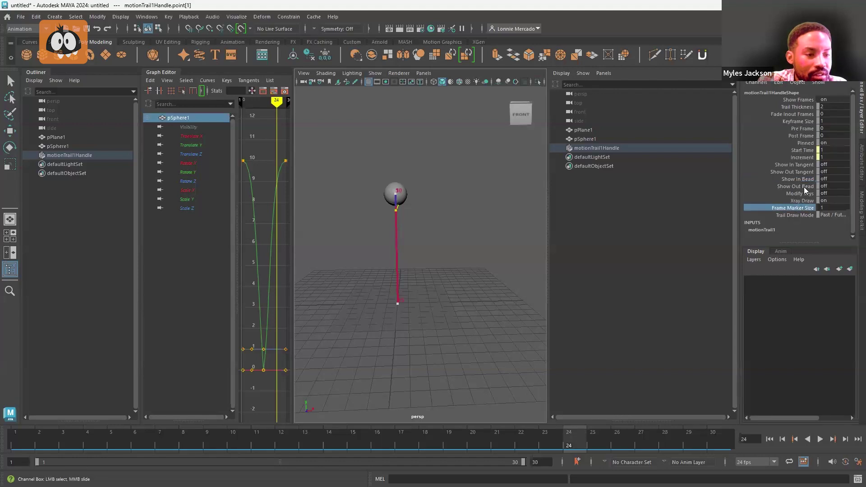
{"action": "left_click", "coordinate": [798, 100]}
{"action": "middle_click_drag", "start_coordinate": [357, 224], "coordinate": [355, 234]}
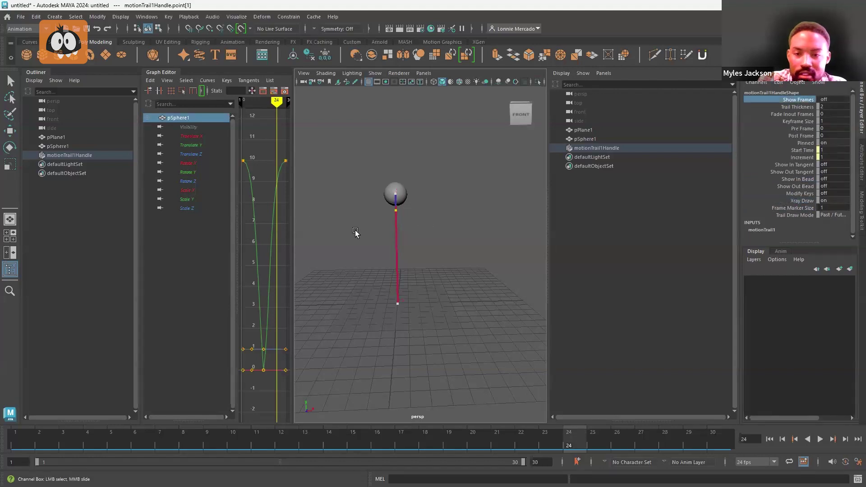
Hide the sphere's motion trail by turning off the Visibility of motionTrail1Handle
{"action": "left_click", "coordinate": [82, 154]}
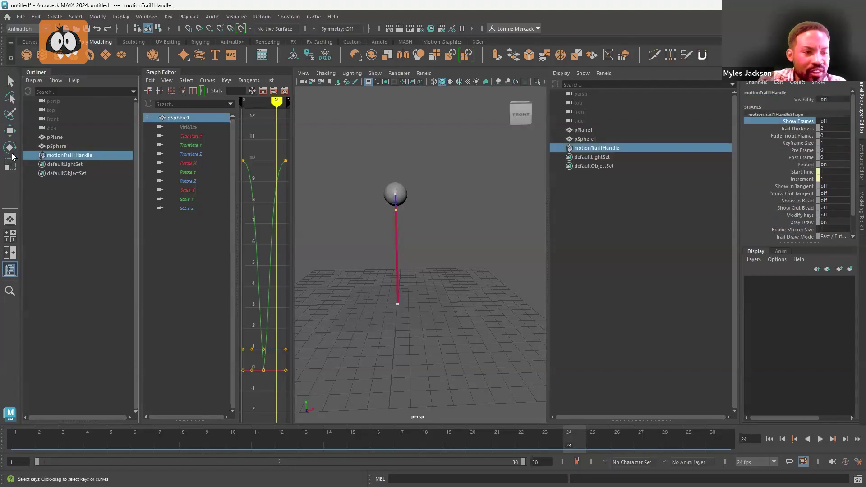
{"action": "left_click", "coordinate": [78, 147]}
{"action": "key", "text": "w"}
{"action": "left_click", "coordinate": [77, 154]}
{"action": "left_click", "coordinate": [401, 263]}
{"action": "left_click", "coordinate": [395, 230]}
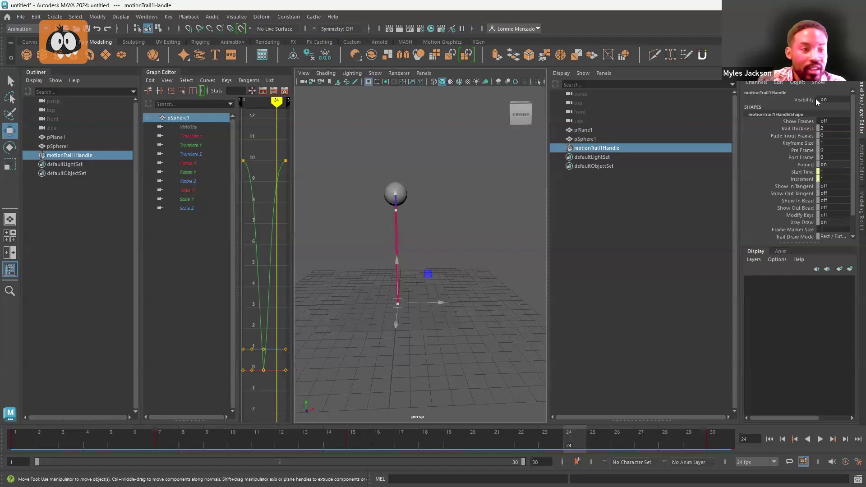
{"action": "left_click", "coordinate": [804, 99]}
{"action": "middle_click_drag", "start_coordinate": [406, 194], "coordinate": [420, 192]}
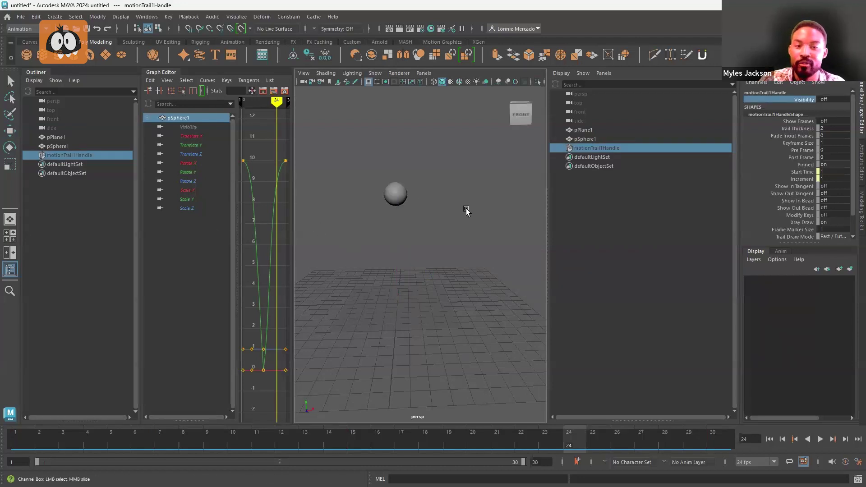
{"action": "middle_click_drag", "start_coordinate": [419, 212], "coordinate": [431, 197]}
{"action": "left_click_drag", "start_coordinate": [435, 180], "coordinate": [444, 170], "text": "alt"}
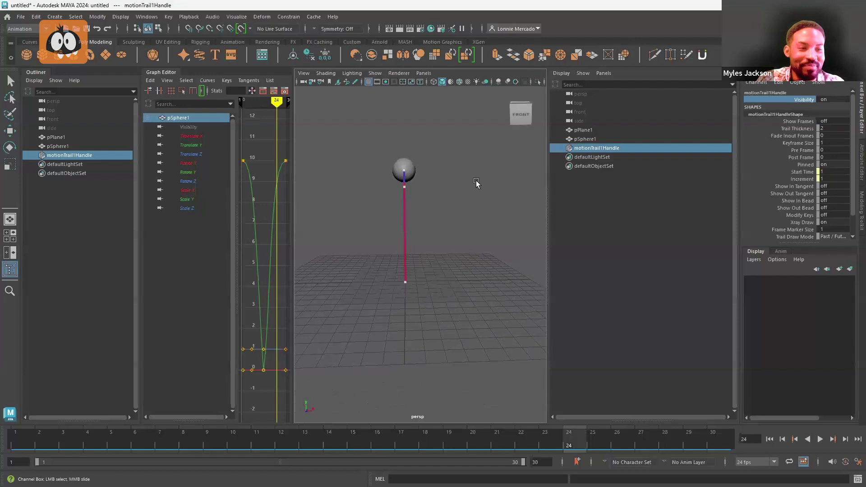
{"action": "middle_click_drag", "start_coordinate": [441, 207], "coordinate": [332, 207]}
{"action": "scroll", "coordinate": [405, 183], "scroll_direction": "down", "scroll_amount": 4}
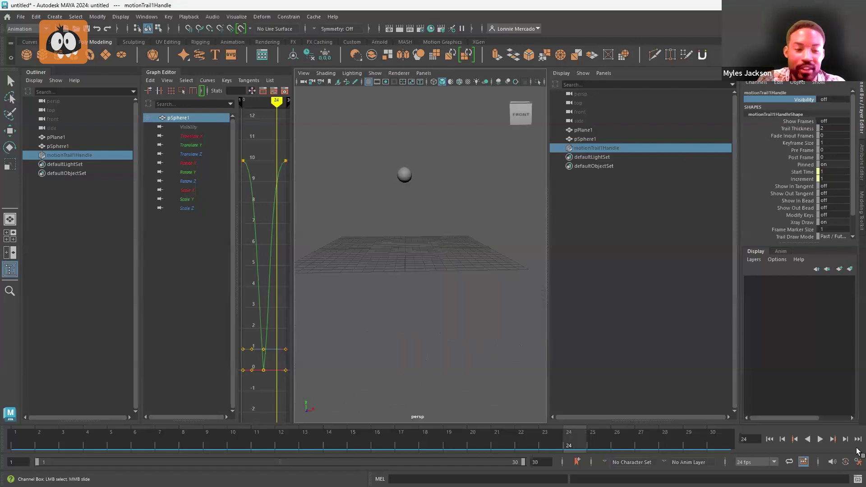
Play the bouncing ball animation without its trail to review the motion, and stop playback after checking it
{"action": "left_click", "coordinate": [820, 439]}
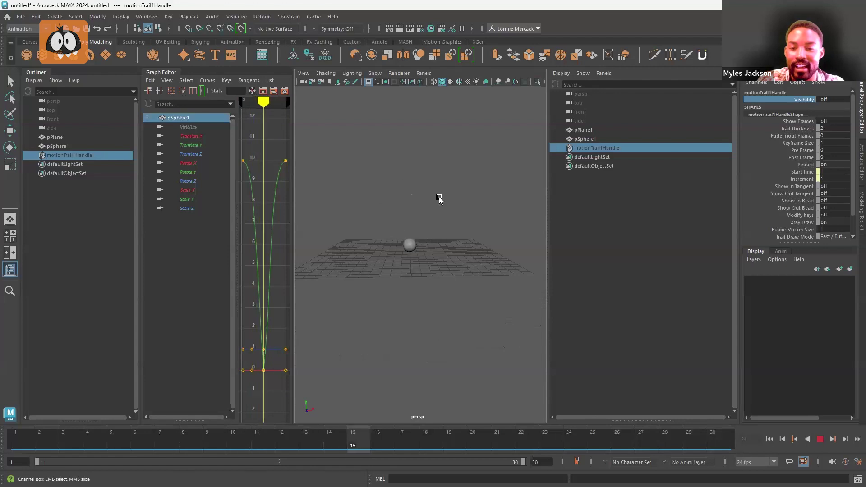
{"action": "middle_click_drag", "start_coordinate": [438, 205], "coordinate": [436, 213], "text": "alt"}
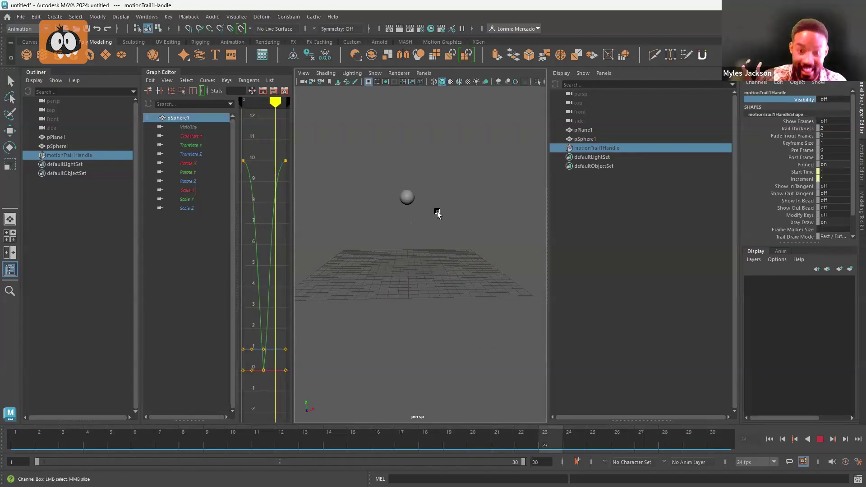
{"action": "scroll", "coordinate": [438, 214], "scroll_direction": "up", "scroll_amount": 3}
{"action": "scroll", "coordinate": [454, 215], "scroll_direction": "down", "scroll_amount": 3}
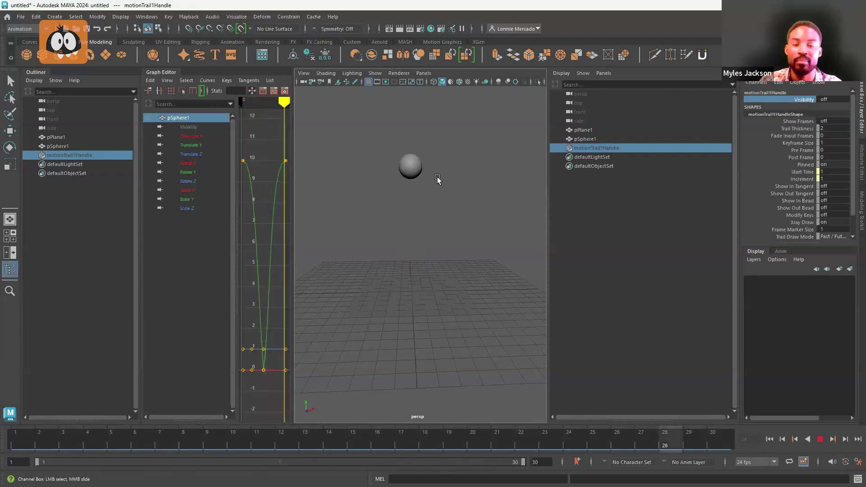
{"action": "left_click", "coordinate": [821, 439]}
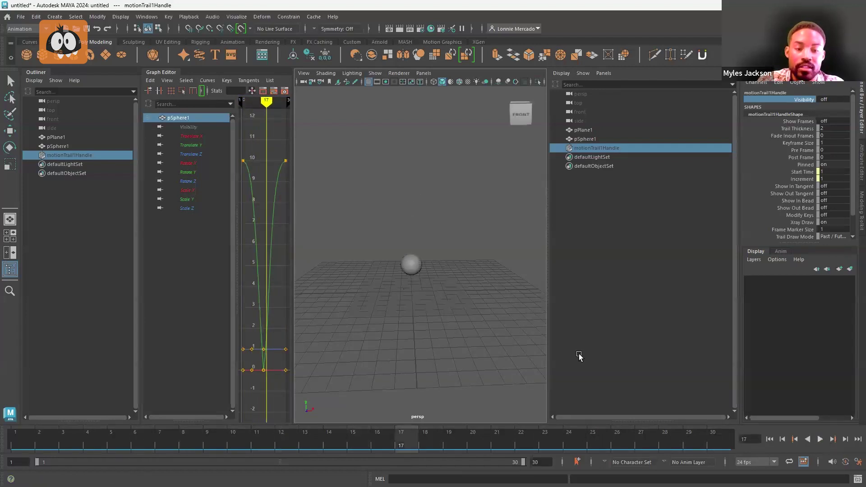
Switch to the Blender scene, centre the ball and plane in the viewport, and look through the scene camera
{"action": "mouse_move", "coordinate": [599, 476]}
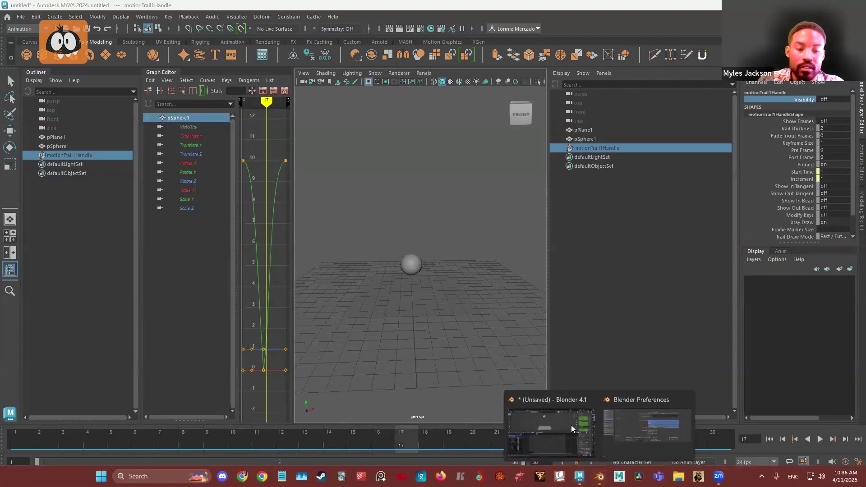
{"action": "left_click", "coordinate": [568, 425]}
{"action": "left_click", "coordinate": [447, 186]}
{"action": "scroll", "coordinate": [448, 185], "scroll_direction": "down", "scroll_amount": 1}
{"action": "scroll", "coordinate": [447, 185], "scroll_direction": "up", "scroll_amount": 1}
{"action": "middle_click", "coordinate": [446, 185], "text": "alt"}
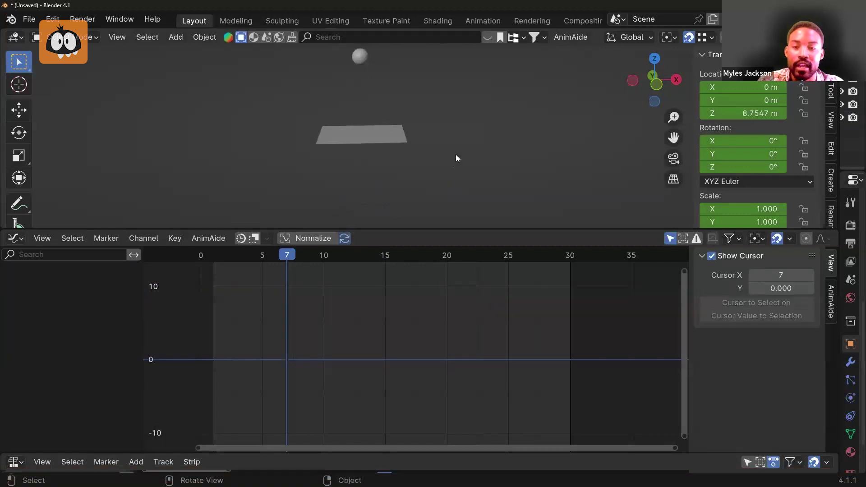
{"action": "middle_click_drag", "start_coordinate": [451, 177], "coordinate": [432, 198], "text": "shift"}
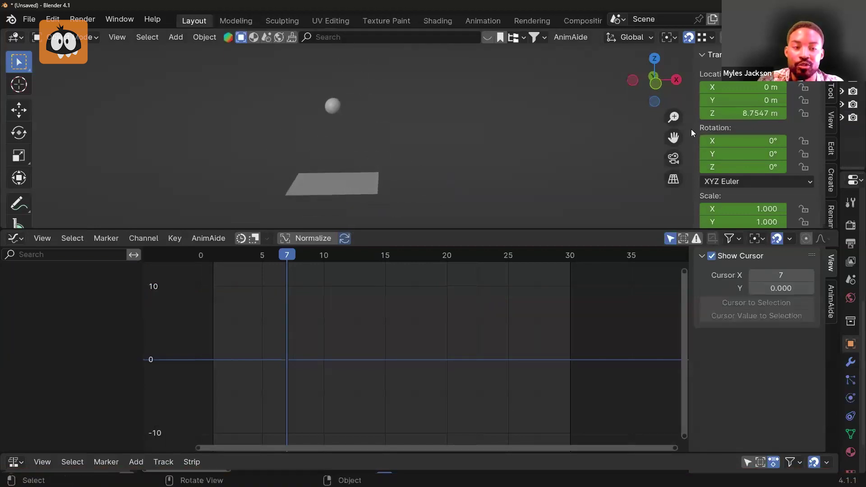
{"action": "left_click", "coordinate": [677, 165]}
{"action": "left_click", "coordinate": [677, 162]}
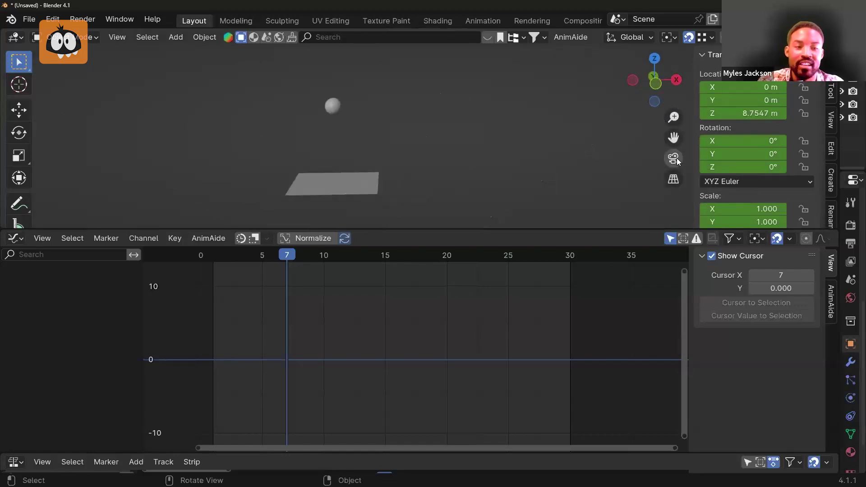
{"action": "left_click", "coordinate": [677, 160]}
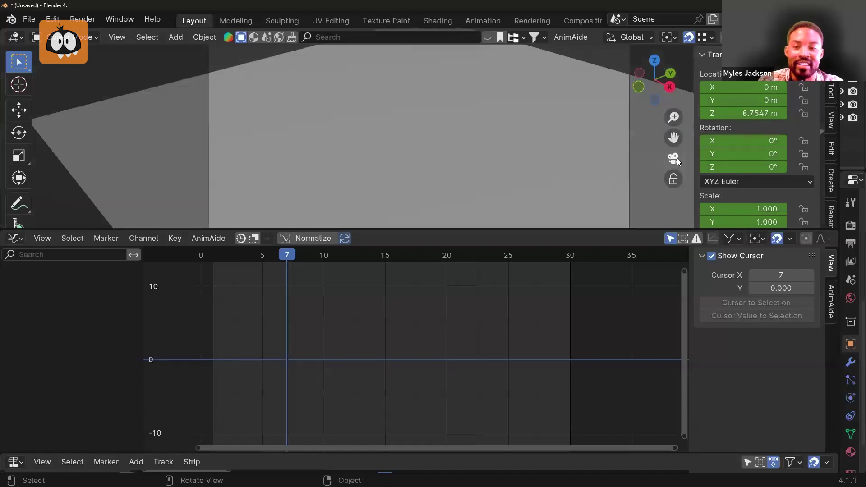
Show the viewport's view settings with readable labels and lock the camera to the view
{"action": "left_click_drag", "start_coordinate": [740, 100], "coordinate": [699, 100]}
{"action": "left_click", "coordinate": [563, 55]}
{"action": "left_click", "coordinate": [563, 55]}
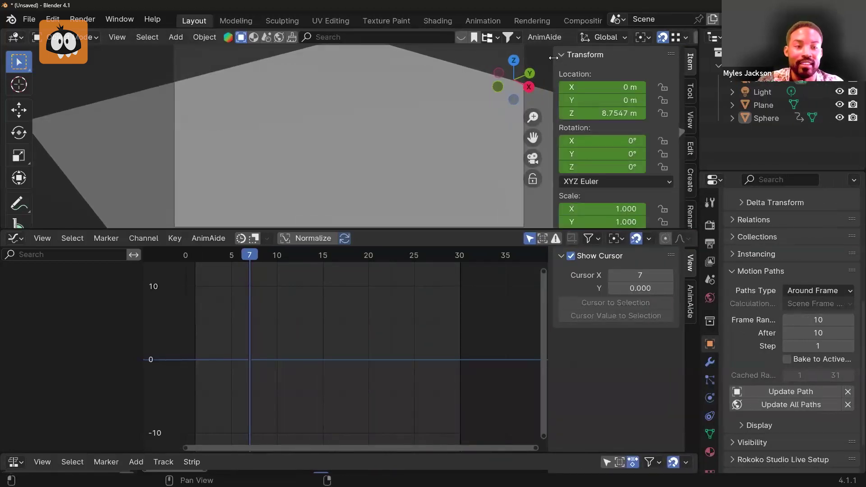
{"action": "left_click_drag", "start_coordinate": [554, 58], "coordinate": [750, 85]}
{"action": "left_click", "coordinate": [696, 58]}
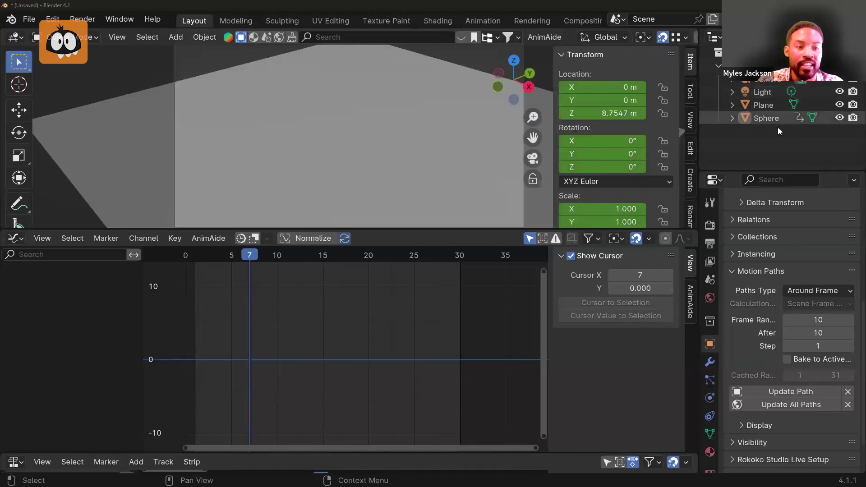
{"action": "left_click", "coordinate": [692, 116]}
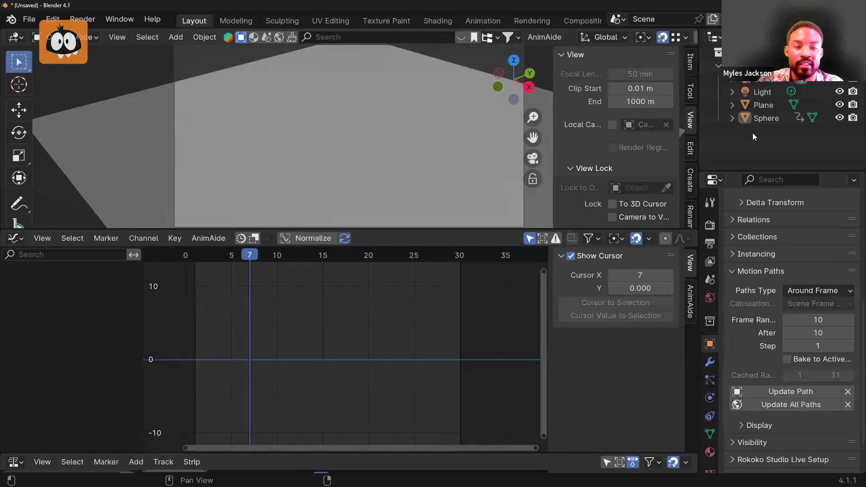
{"action": "scroll", "coordinate": [636, 137], "scroll_direction": "down", "scroll_amount": 4}
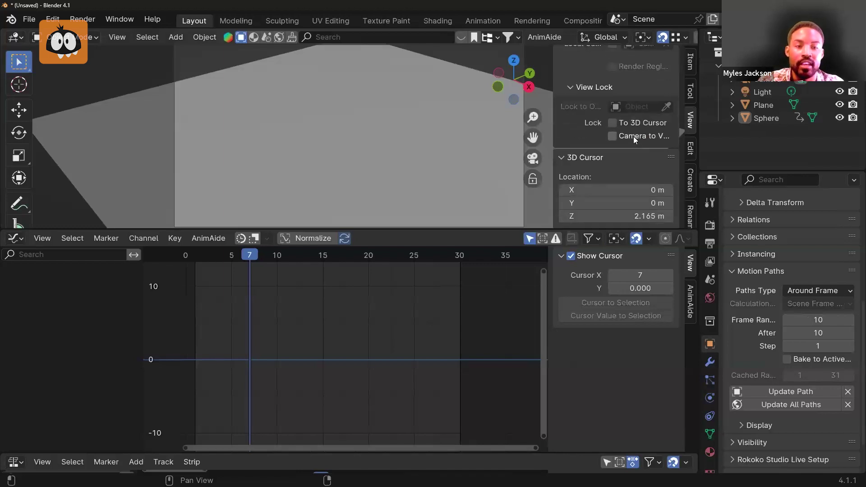
{"action": "scroll", "coordinate": [633, 136], "scroll_direction": "up", "scroll_amount": 1}
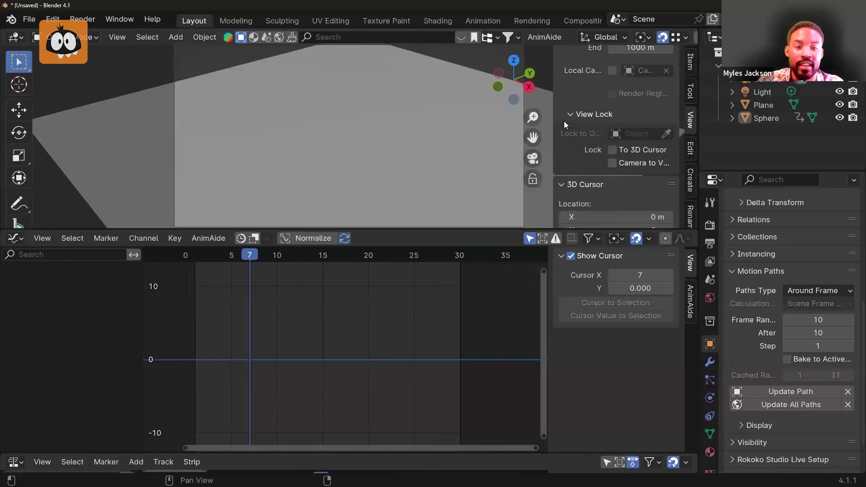
{"action": "left_click_drag", "start_coordinate": [554, 117], "coordinate": [531, 131]}
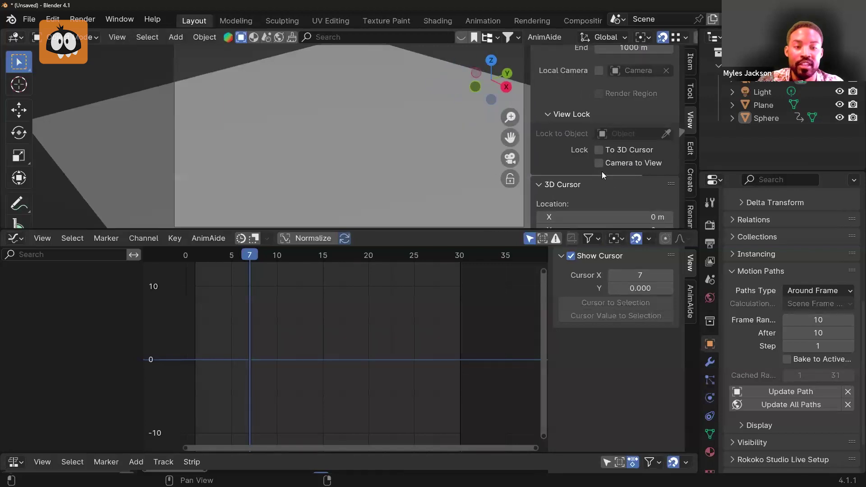
{"action": "scroll", "coordinate": [333, 143], "scroll_direction": "down", "scroll_amount": 6}
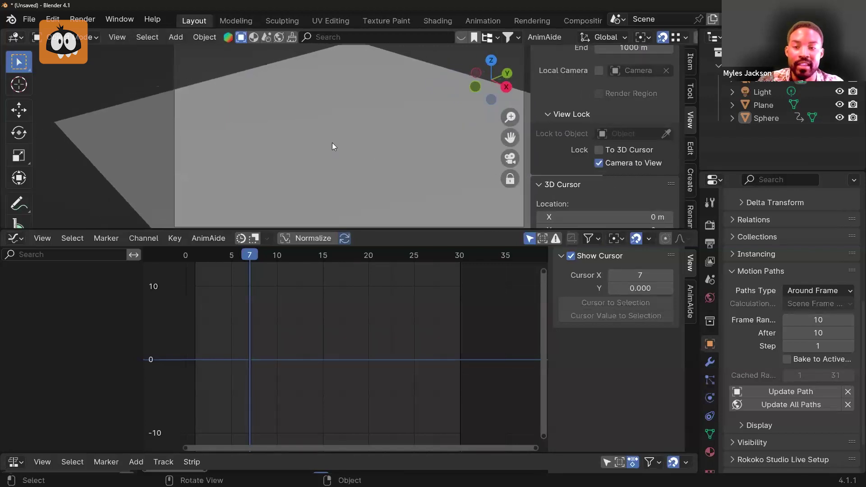
Move the locked camera back and around to face the ball and plane, release the lock, and centre the camera frame
{"action": "scroll", "coordinate": [332, 143], "scroll_direction": "down", "scroll_amount": 2}
{"action": "middle_click_drag", "start_coordinate": [348, 141], "coordinate": [401, 135]}
{"action": "scroll", "coordinate": [411, 116], "scroll_direction": "down", "scroll_amount": 2}
{"action": "left_click", "coordinate": [600, 163]}
{"action": "scroll", "coordinate": [271, 143], "scroll_direction": "down", "scroll_amount": 3}
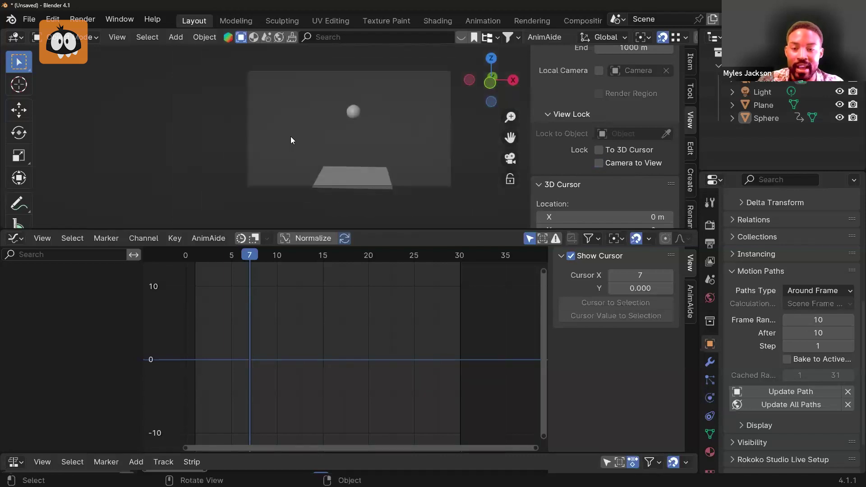
{"action": "middle_click_drag", "start_coordinate": [304, 136], "coordinate": [239, 140], "text": "shift"}
Refine the camera framing with Camera to View on, scrub the bounce to frame 23 to check it, and release the lock
{"action": "middle_click_drag", "start_coordinate": [290, 144], "coordinate": [291, 141], "text": "shift"}
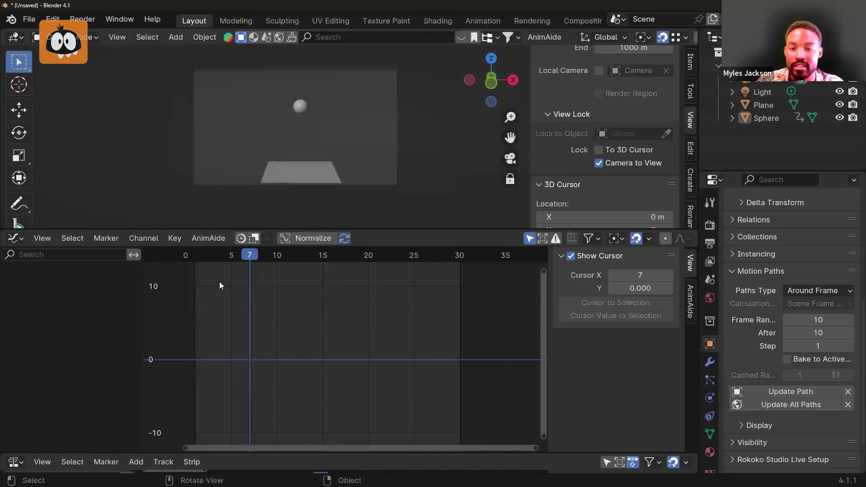
{"action": "left_click_drag", "start_coordinate": [198, 259], "coordinate": [405, 262]}
{"action": "middle_click_drag", "start_coordinate": [296, 121], "coordinate": [294, 122], "text": "shift"}
{"action": "scroll", "coordinate": [296, 118], "scroll_direction": "up", "scroll_amount": 1}
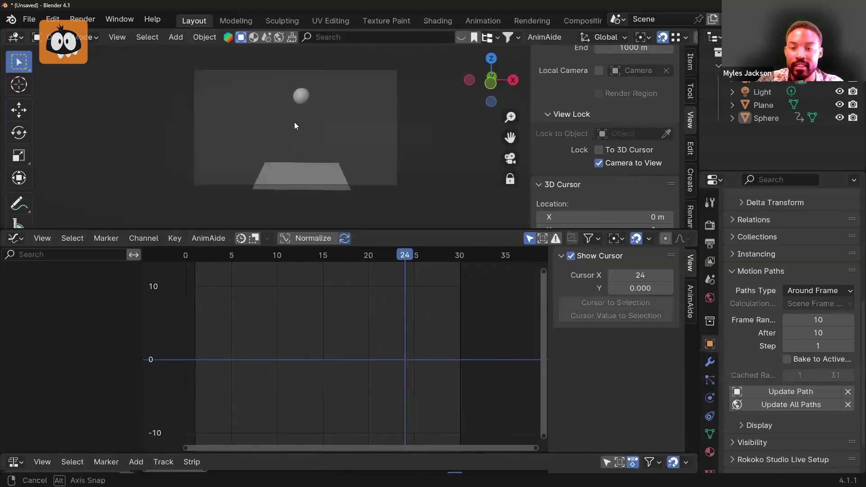
{"action": "left_click_drag", "start_coordinate": [200, 250], "coordinate": [396, 243]}
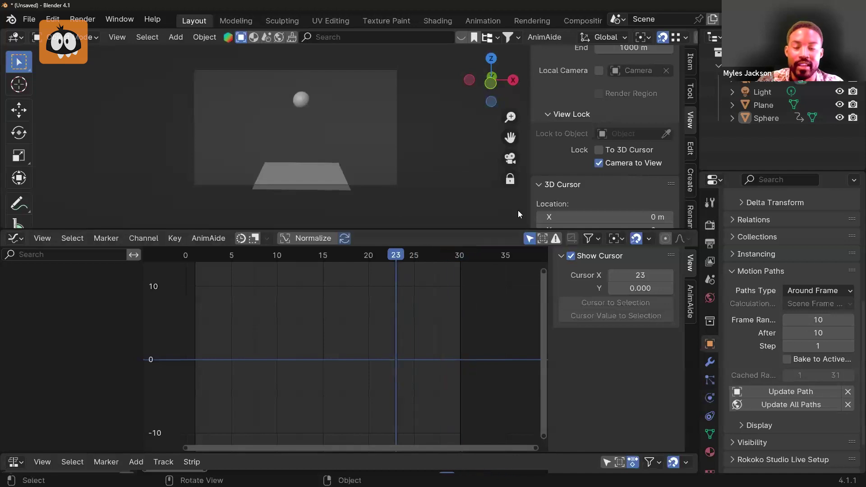
{"action": "left_click", "coordinate": [600, 165]}
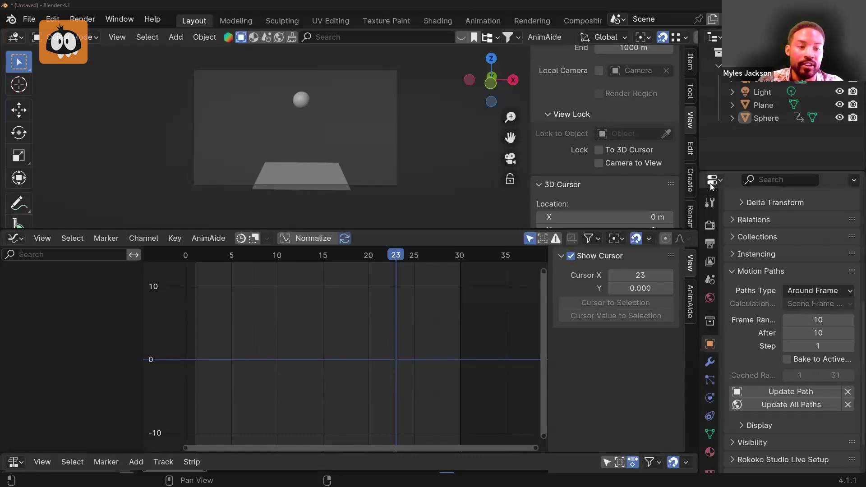
Set the render output's file format to PNG in the scene's output properties
{"action": "left_click", "coordinate": [713, 226]}
{"action": "scroll", "coordinate": [720, 242], "scroll_direction": "up", "scroll_amount": 5}
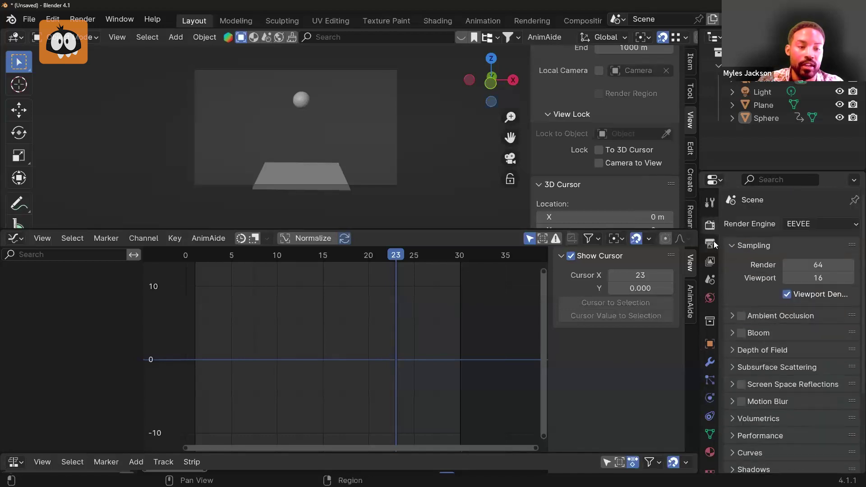
{"action": "left_click", "coordinate": [711, 243]}
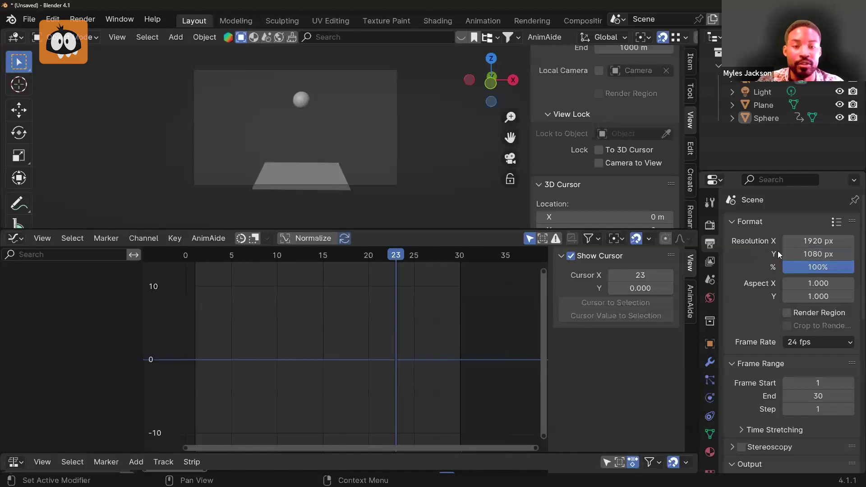
{"action": "scroll", "coordinate": [731, 297], "scroll_direction": "down", "scroll_amount": 3}
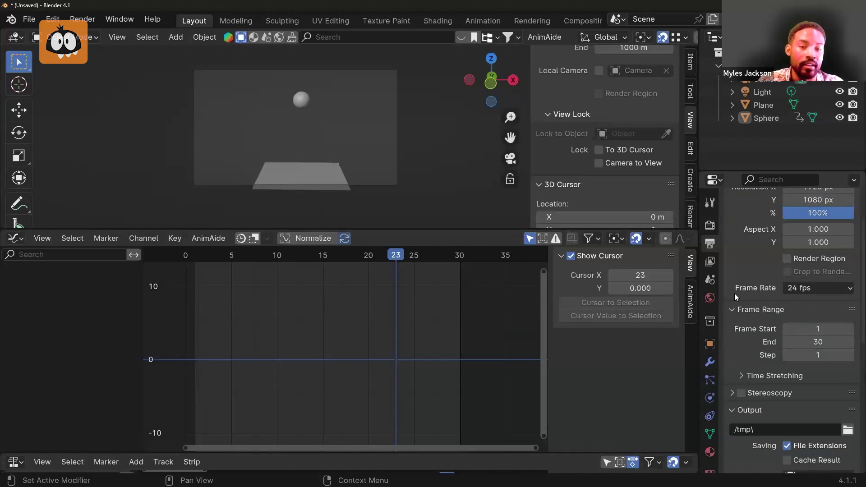
{"action": "scroll", "coordinate": [734, 293], "scroll_direction": "down", "scroll_amount": 2}
{"action": "scroll", "coordinate": [736, 295], "scroll_direction": "down", "scroll_amount": 2}
{"action": "scroll", "coordinate": [738, 298], "scroll_direction": "down", "scroll_amount": 3}
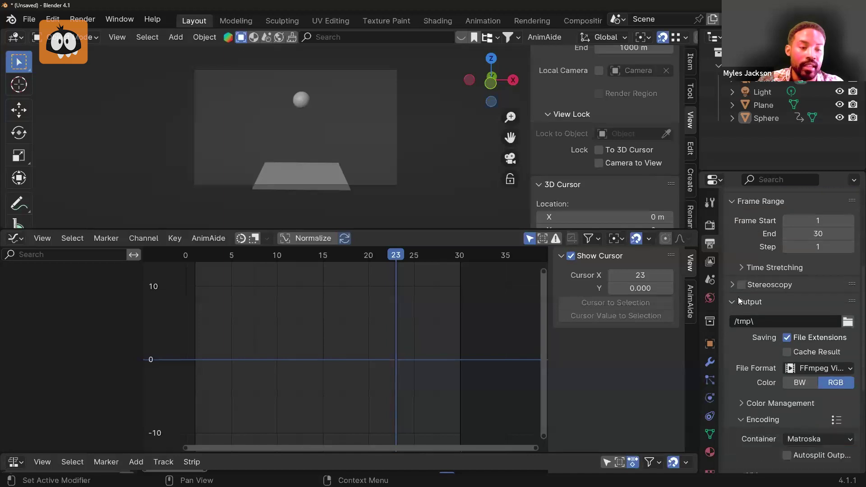
{"action": "left_click", "coordinate": [798, 319]}
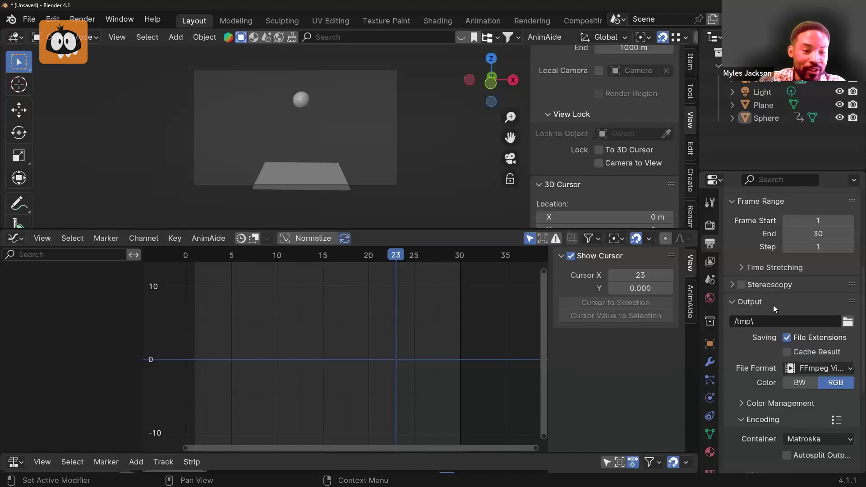
{"action": "scroll", "coordinate": [782, 308], "scroll_direction": "down", "scroll_amount": 2}
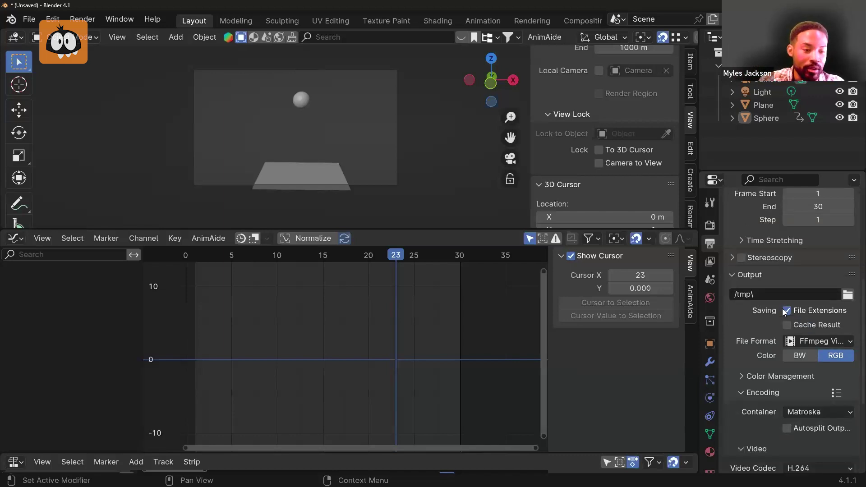
{"action": "scroll", "coordinate": [754, 315], "scroll_direction": "down", "scroll_amount": 2}
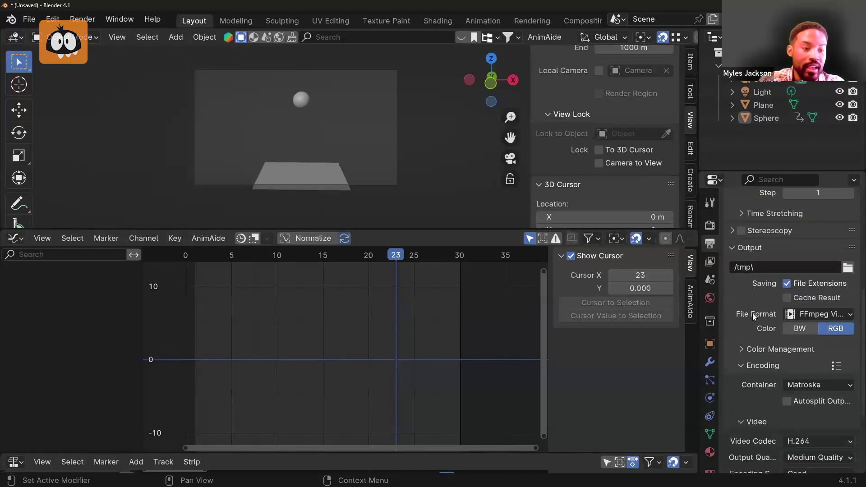
{"action": "left_click", "coordinate": [808, 315]}
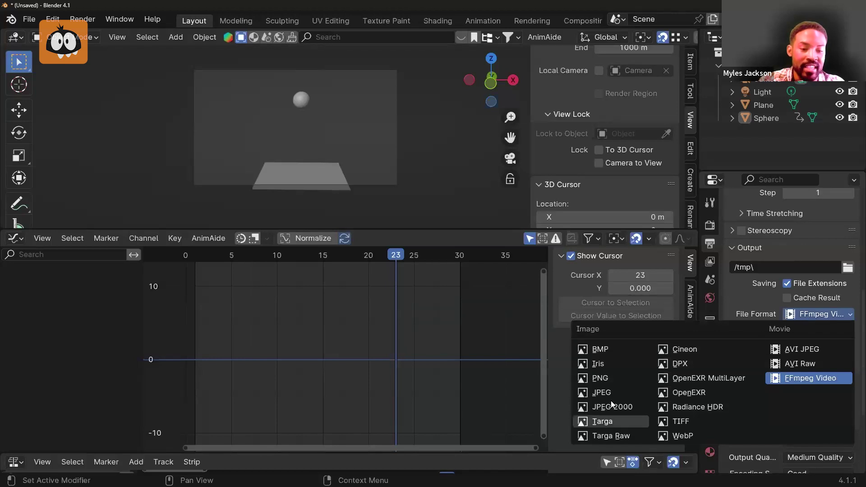
{"action": "left_click", "coordinate": [609, 381]}
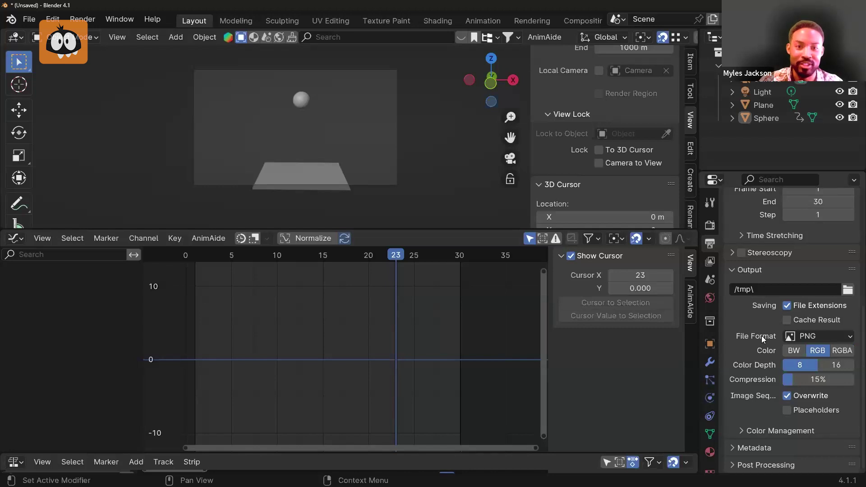
Set the render output's file format to FFmpeg Video with an MPEG-4 container
{"action": "left_click", "coordinate": [806, 337]}
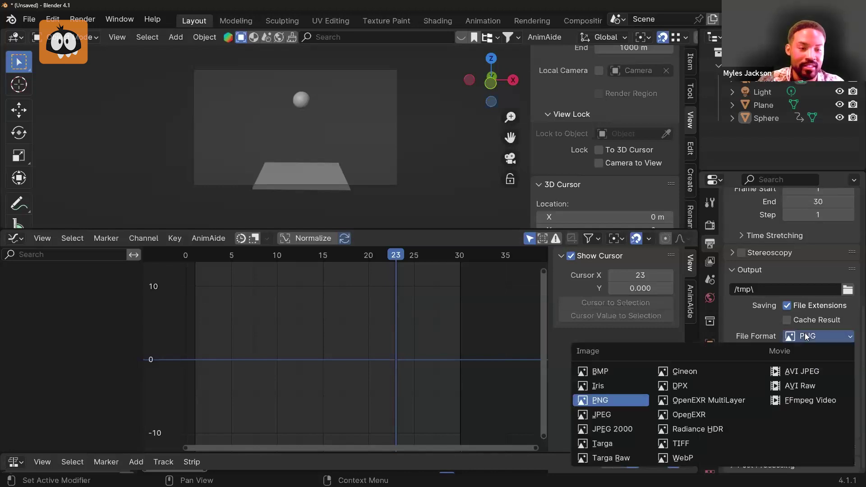
{"action": "left_click", "coordinate": [801, 400]}
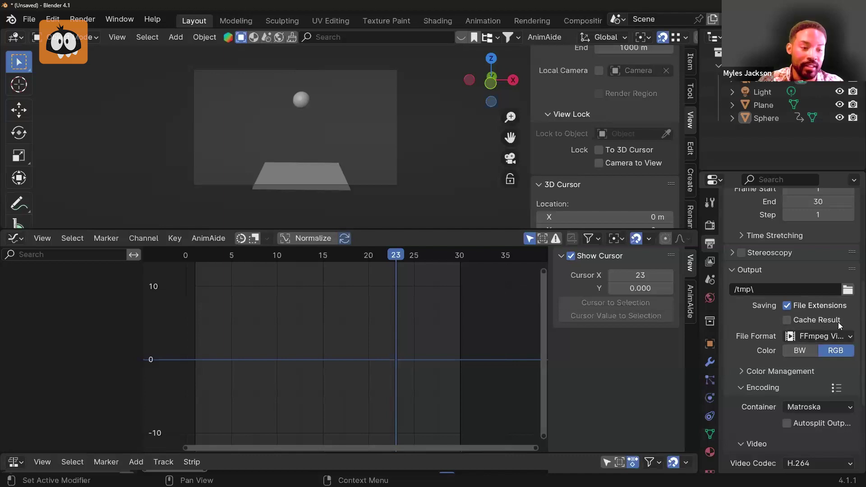
{"action": "scroll", "coordinate": [768, 337], "scroll_direction": "down", "scroll_amount": 3}
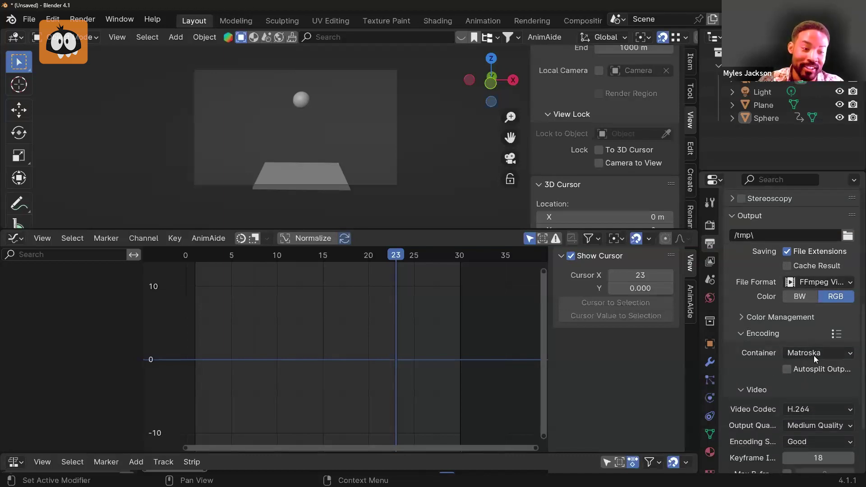
{"action": "left_click", "coordinate": [814, 355]}
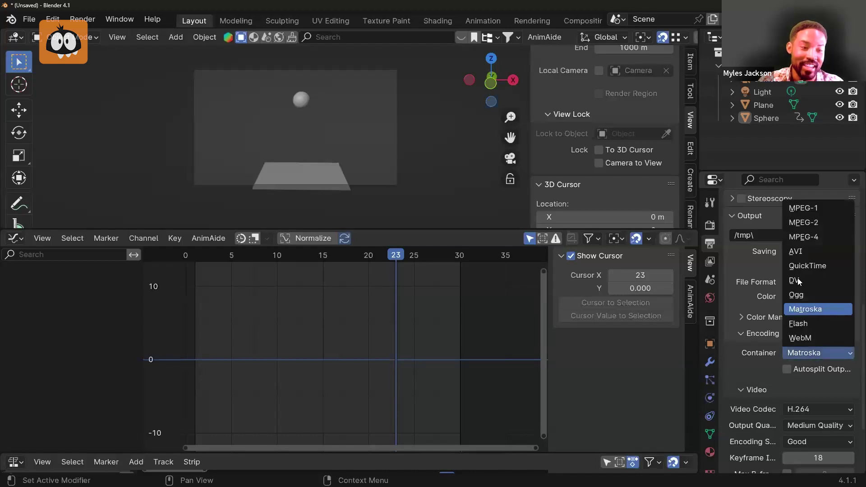
{"action": "left_click", "coordinate": [815, 236]}
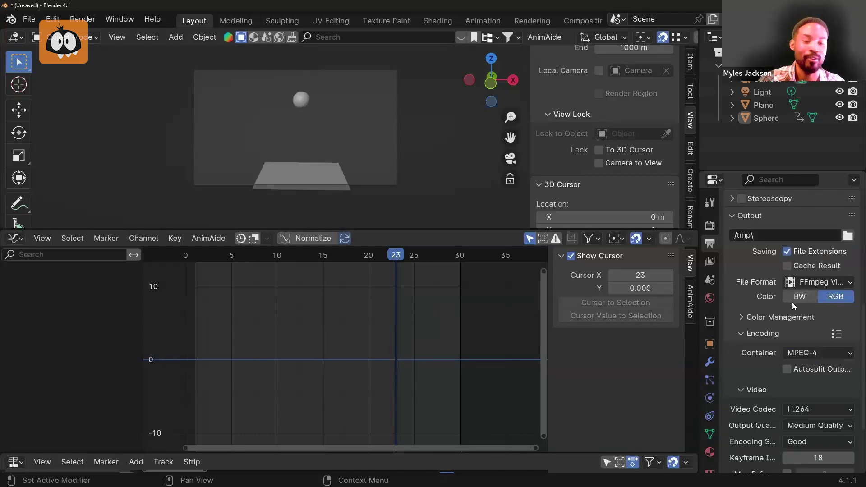
Review the video encoding settings and the available audio codecs, leaving the audio codec at No Audio
{"action": "scroll", "coordinate": [778, 325], "scroll_direction": "down", "scroll_amount": 4}
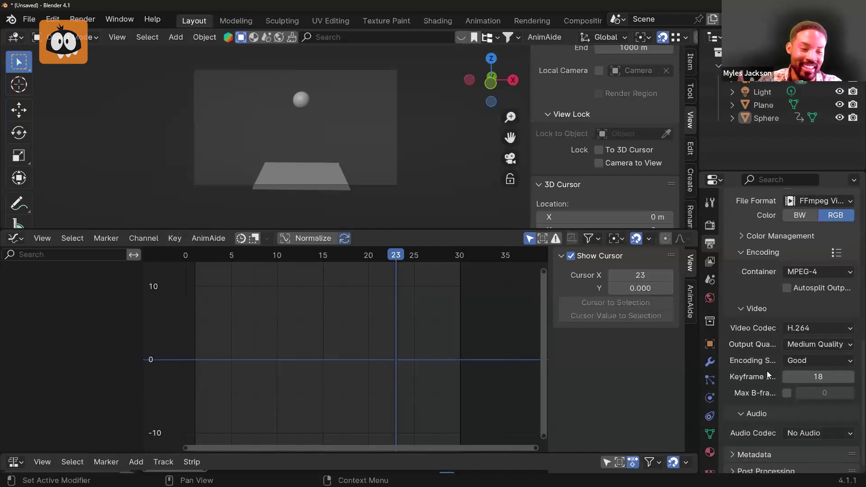
{"action": "scroll", "coordinate": [769, 382], "scroll_direction": "down", "scroll_amount": 1}
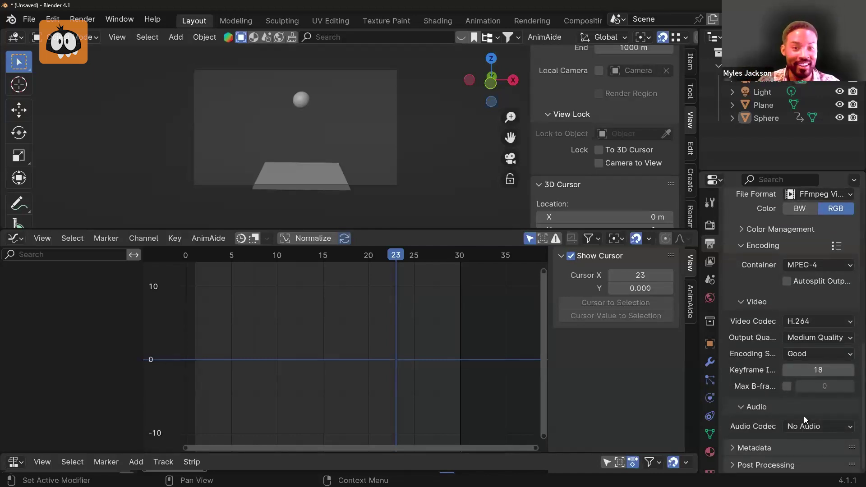
{"action": "left_click", "coordinate": [809, 427]}
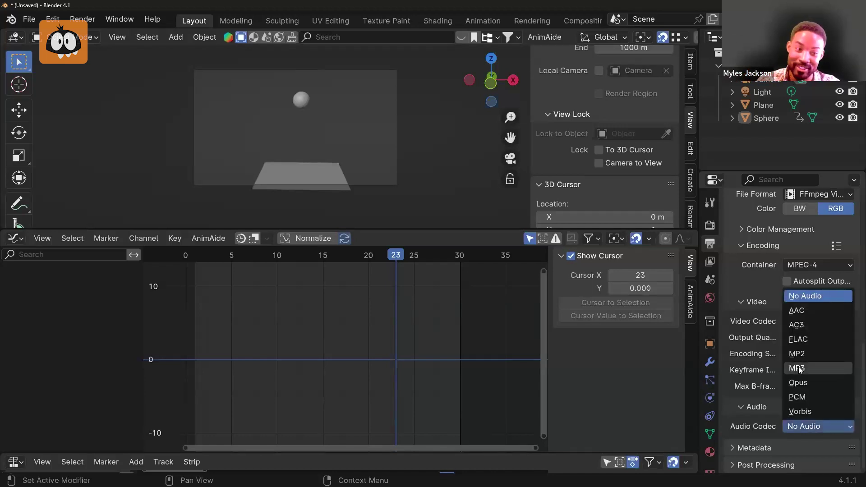
{"action": "left_click", "coordinate": [769, 425]}
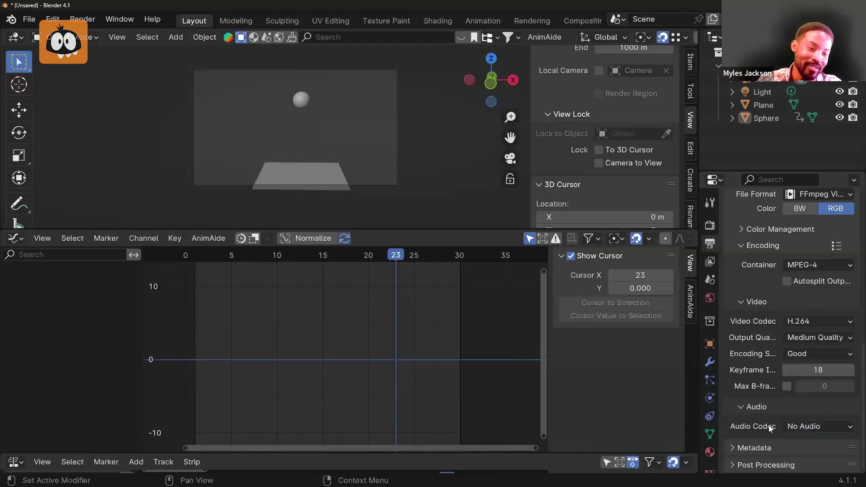
{"action": "scroll", "coordinate": [756, 410], "scroll_direction": "up", "scroll_amount": 4}
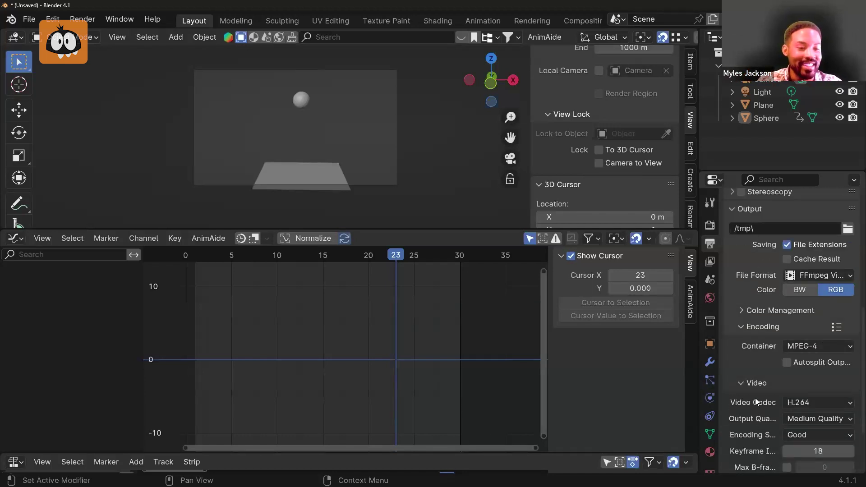
{"action": "scroll", "coordinate": [757, 318], "scroll_direction": "up", "scroll_amount": 4}
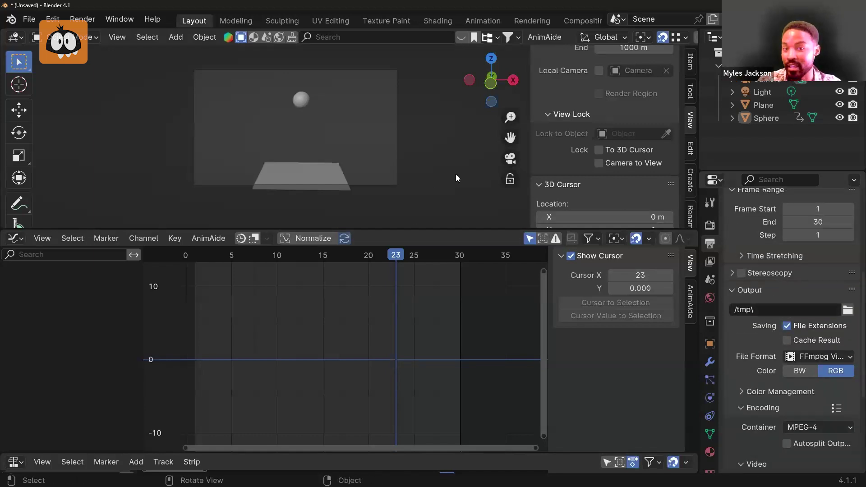
{"action": "left_click", "coordinate": [115, 38]}
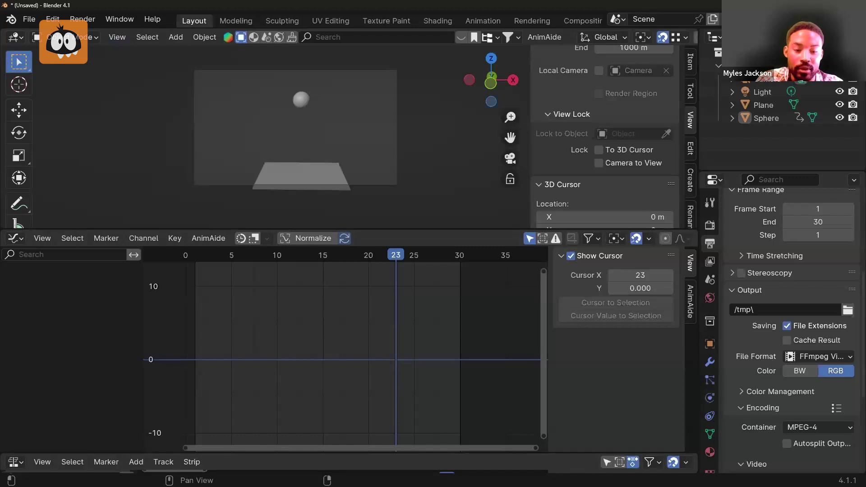
Switch to Maya, show the resolution gate, and frame the ball and grid inside it at frame 25
{"action": "mouse_move", "coordinate": [579, 486]}
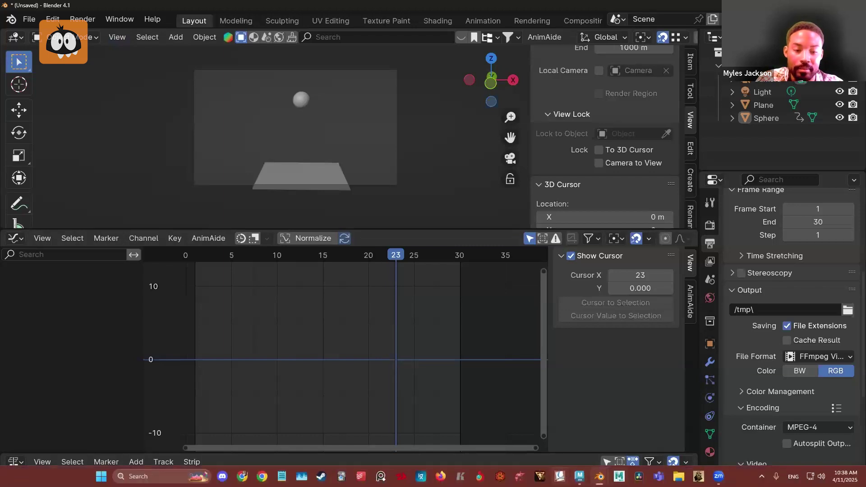
{"action": "left_click", "coordinate": [579, 476]}
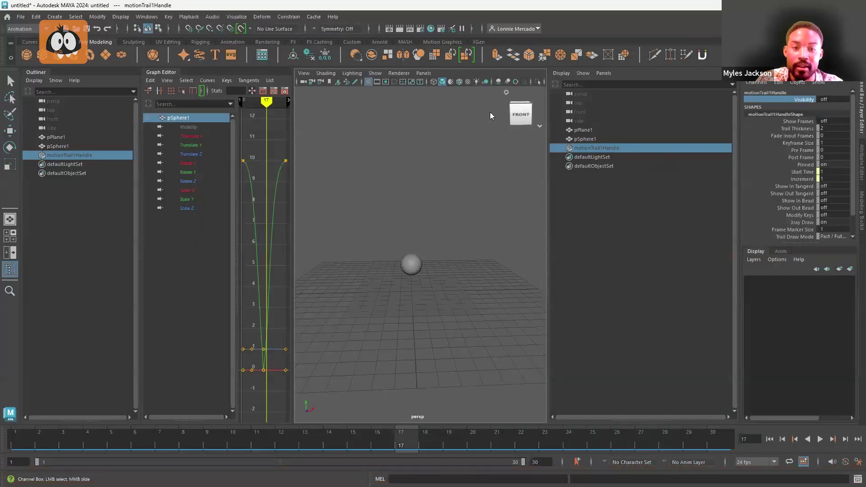
{"action": "left_click_drag", "start_coordinate": [40, 440], "coordinate": [599, 439]}
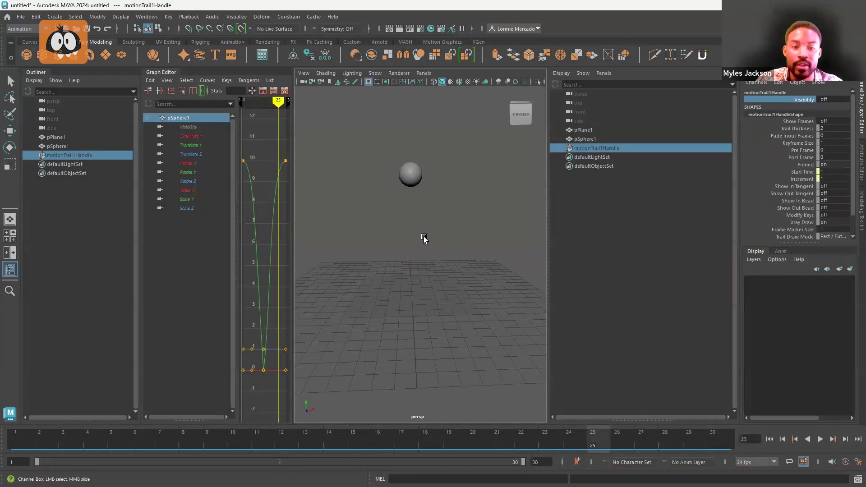
{"action": "left_click", "coordinate": [386, 82]}
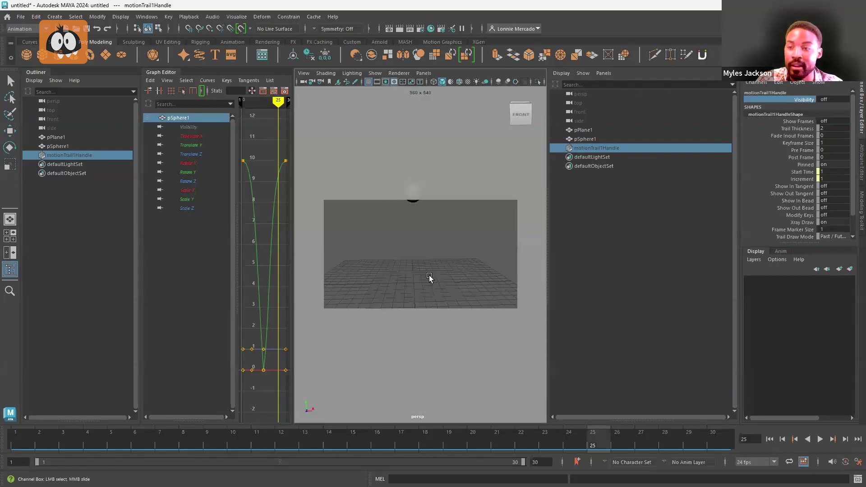
{"action": "left_click_drag", "start_coordinate": [429, 274], "coordinate": [426, 276], "text": "alt"}
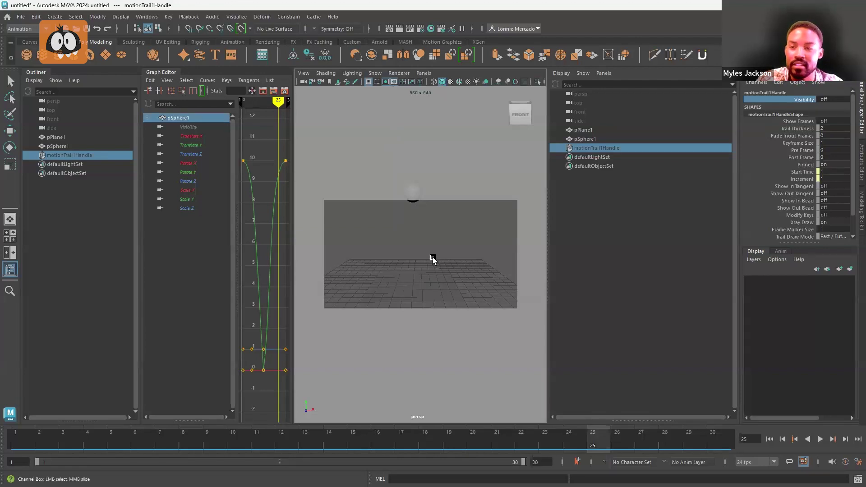
{"action": "middle_click_drag", "start_coordinate": [430, 251], "coordinate": [432, 262]}
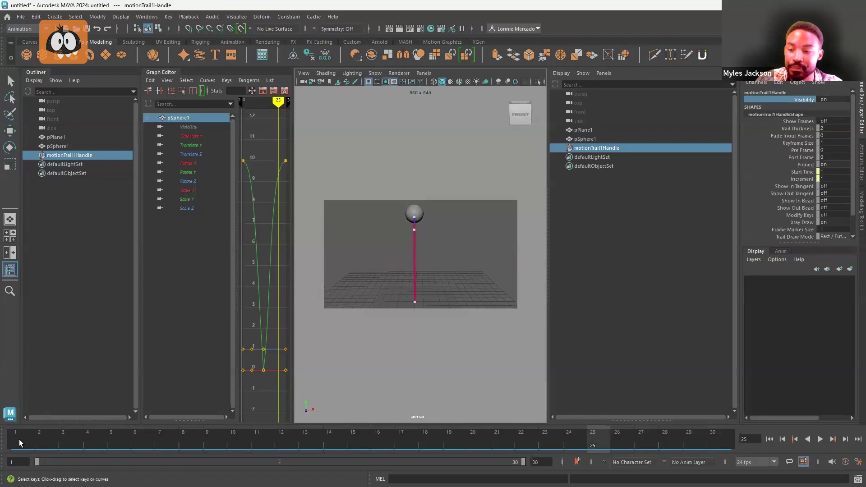
Hide the ball's motion trail, clear the selection, and play the bounce in the viewport
{"action": "key", "text": "alt+v"}
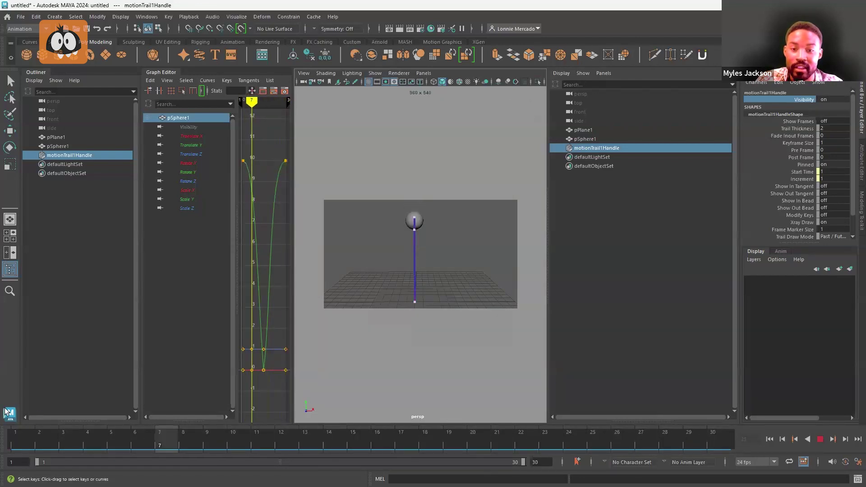
{"action": "key", "text": "alt+v"}
{"action": "key", "text": "ctrl+h"}
{"action": "left_click", "coordinate": [726, 265]}
{"action": "key", "text": "w"}
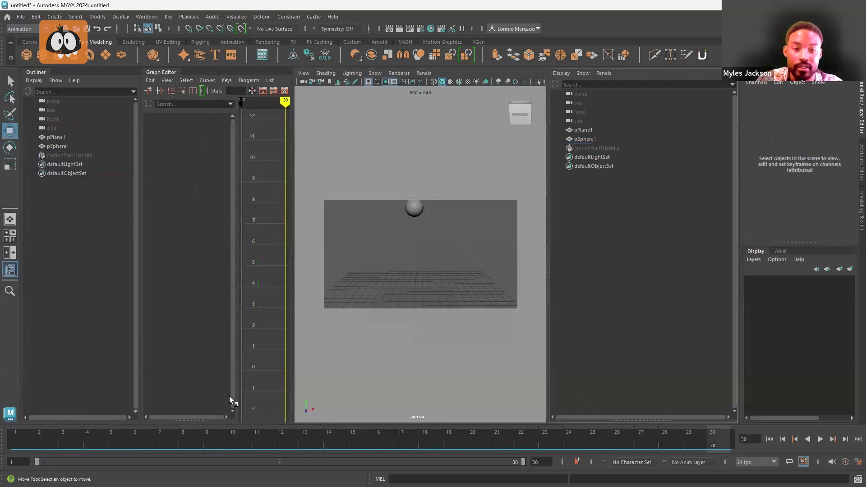
{"action": "key", "text": "alt+v"}
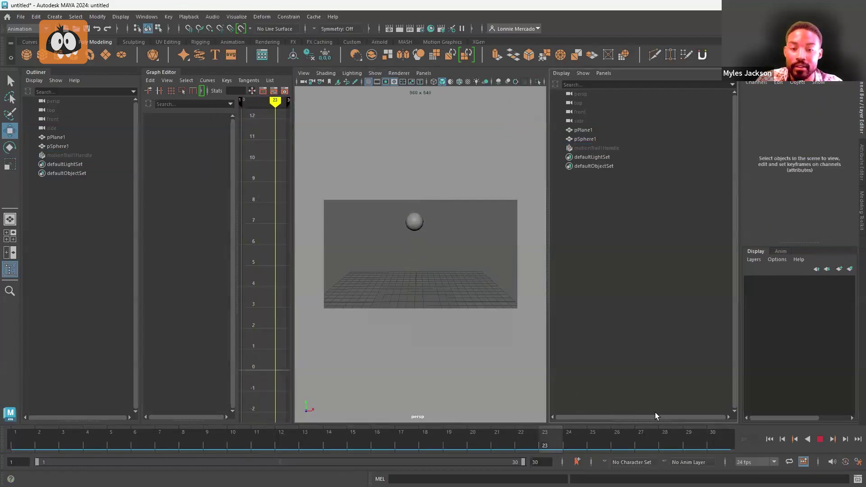
{"action": "key", "text": "alt+v"}
Refine the framing to keep the ball inside the resolution gate, play the bounce, and go to frame 2
{"action": "scroll", "coordinate": [467, 261], "scroll_direction": "up", "scroll_amount": 5}
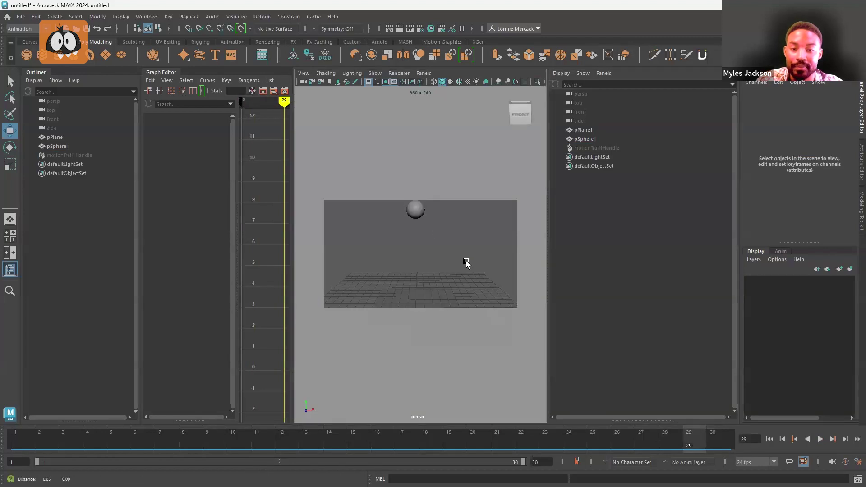
{"action": "middle_click_drag", "start_coordinate": [457, 262], "coordinate": [455, 263], "text": "alt"}
{"action": "scroll", "coordinate": [445, 262], "scroll_direction": "down", "scroll_amount": 1}
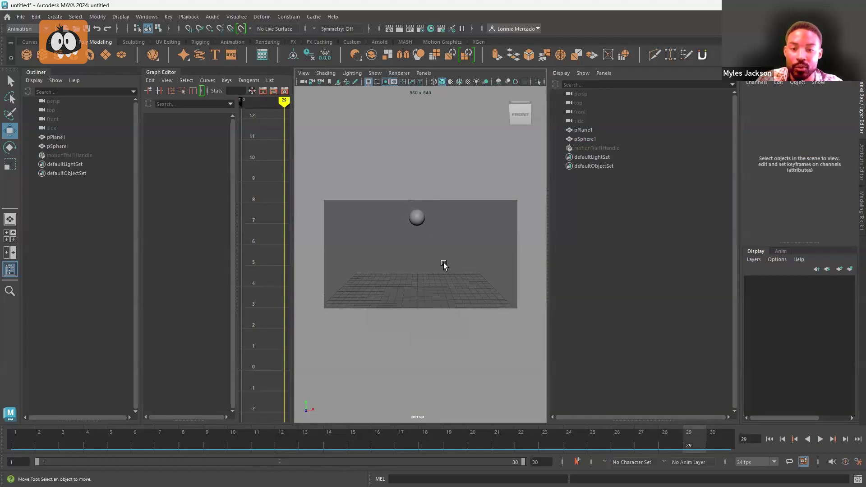
{"action": "key", "text": "alt+v"}
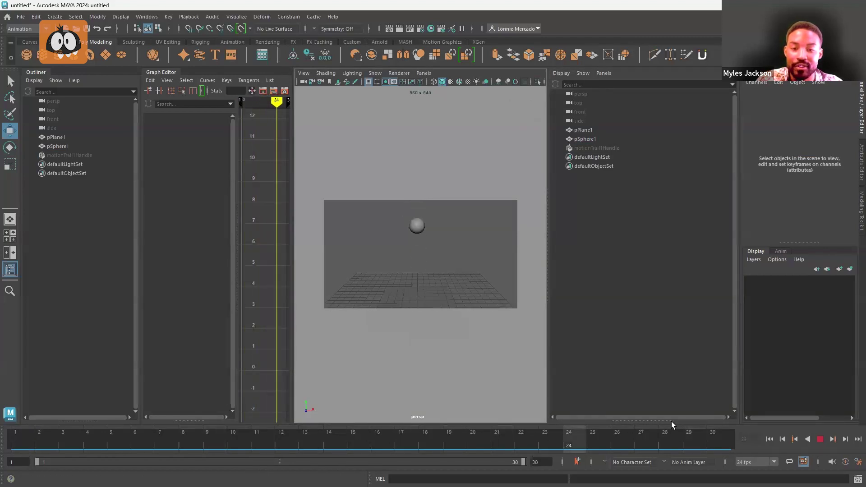
{"action": "left_click", "coordinate": [45, 438]}
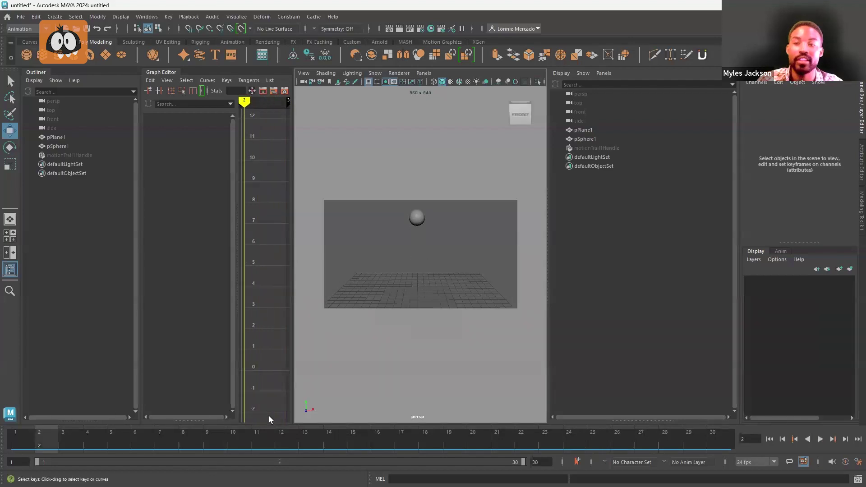
Review the Playblast Options, keeping qt format, MPEG-4 Video encoding and Custom display size, and minimise the dialog
{"action": "right_click", "coordinate": [291, 444]}
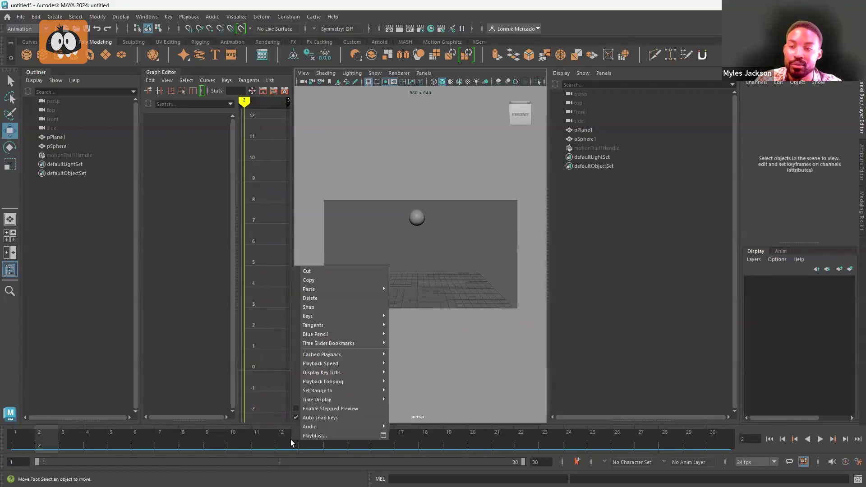
{"action": "left_click", "coordinate": [383, 436]}
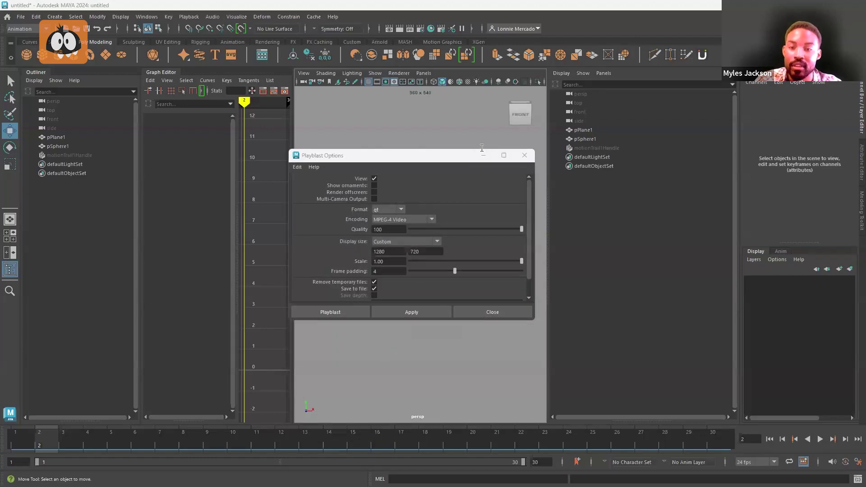
{"action": "left_click", "coordinate": [400, 210]}
{"action": "left_click", "coordinate": [403, 219]}
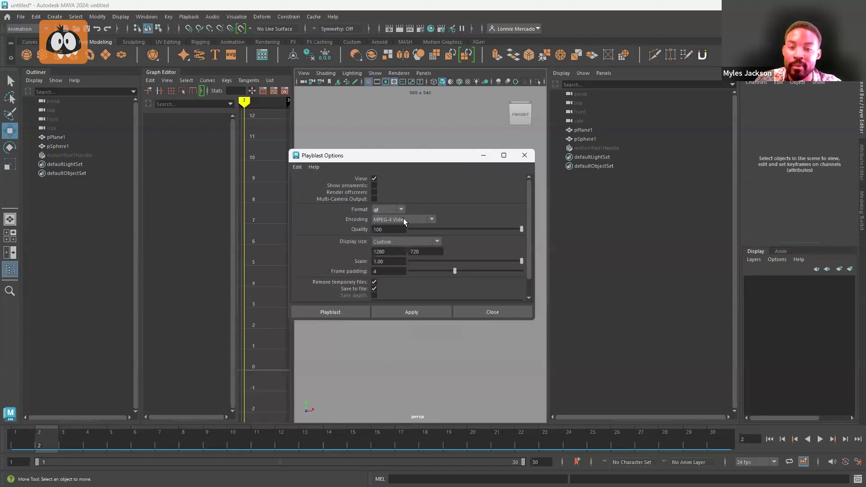
{"action": "left_click", "coordinate": [404, 220]}
{"action": "left_click", "coordinate": [393, 301]}
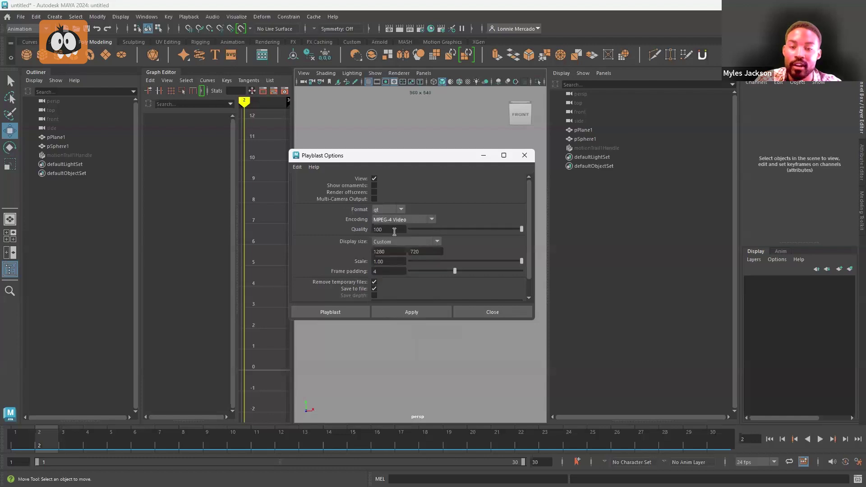
{"action": "left_click", "coordinate": [402, 244]}
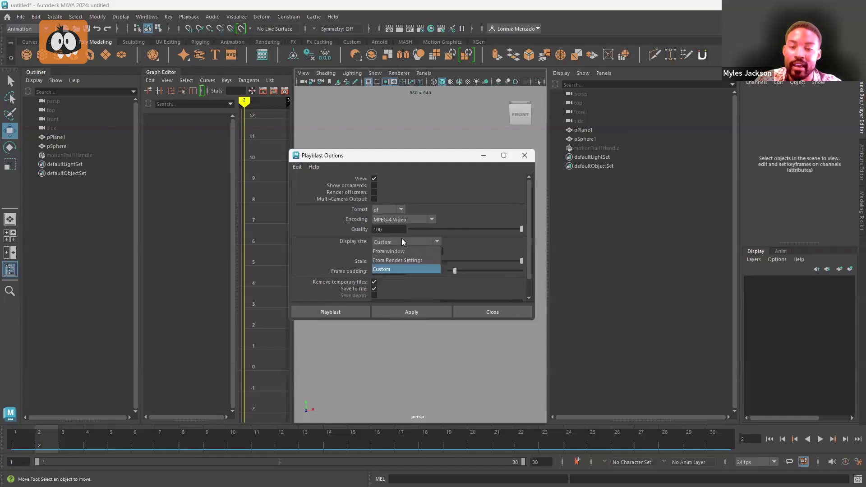
{"action": "left_click", "coordinate": [394, 269]}
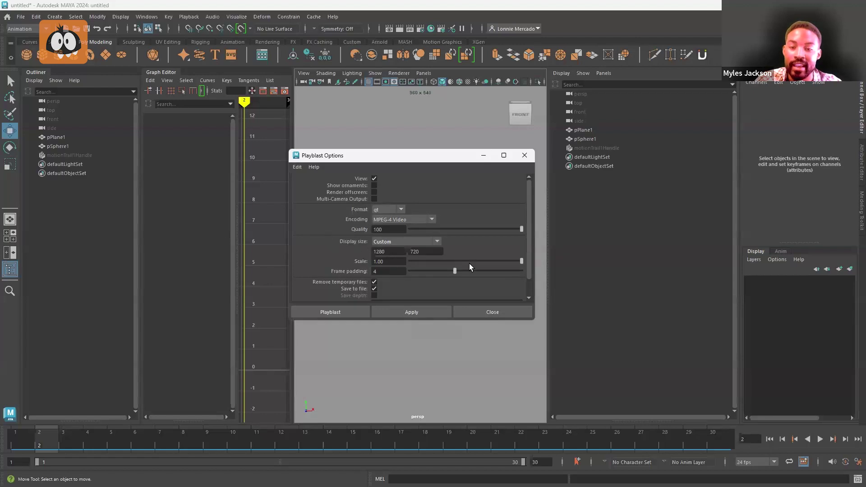
{"action": "scroll", "coordinate": [470, 235], "scroll_direction": "down", "scroll_amount": 1}
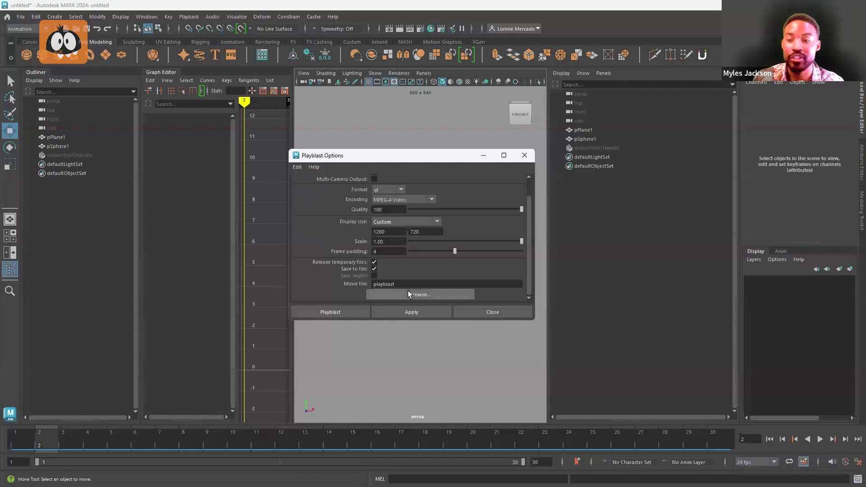
{"action": "left_click", "coordinate": [483, 156]}
Play the bounce in the viewport and stop playback at frame 25
{"action": "left_click", "coordinate": [824, 439]}
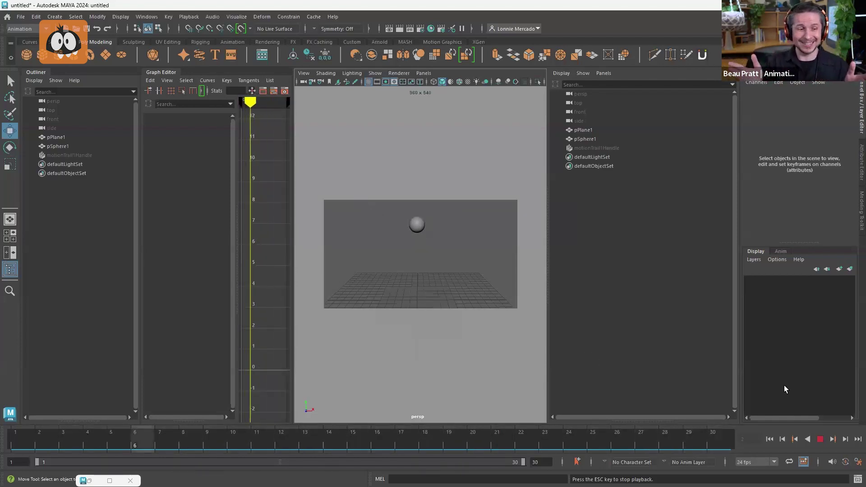
{"action": "left_click", "coordinate": [820, 439]}
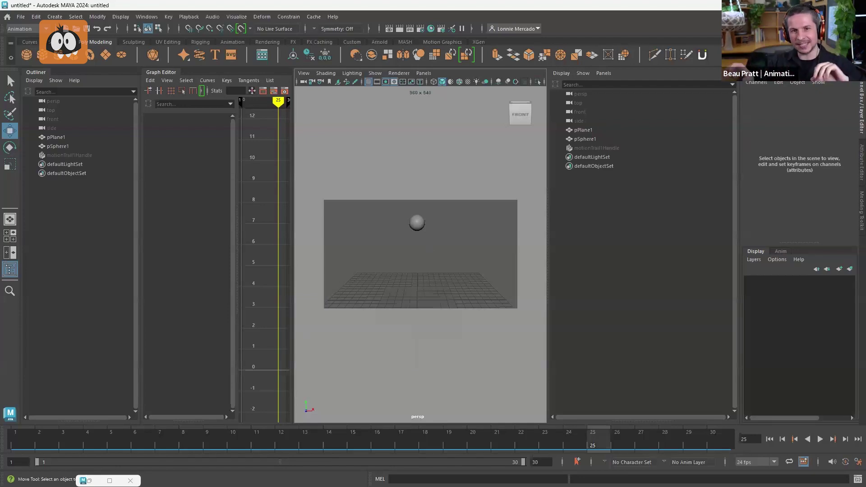
Switch to Blender, open the Preferences, and review the Input settings in a maximised window
{"action": "mouse_move", "coordinate": [599, 477]}
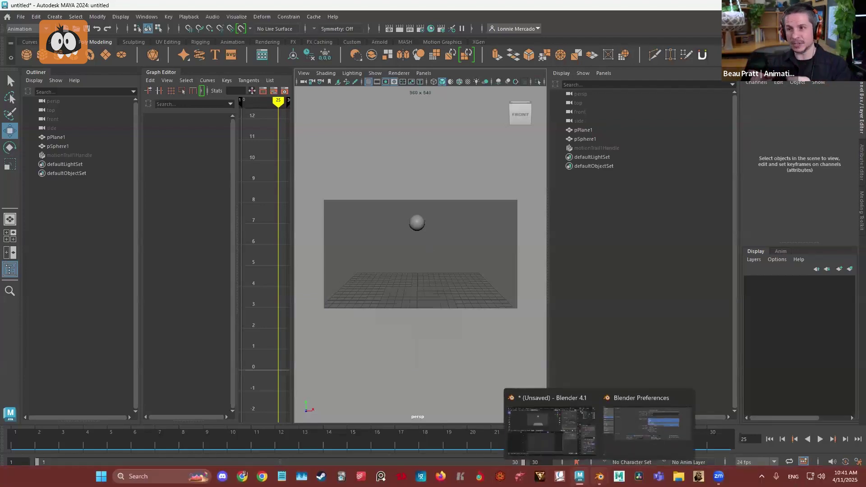
{"action": "left_click", "coordinate": [550, 422]}
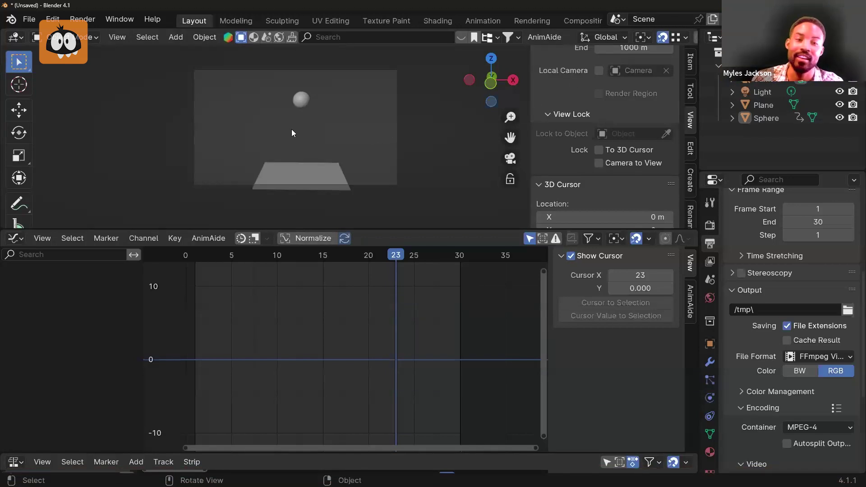
{"action": "left_click", "coordinate": [50, 21]}
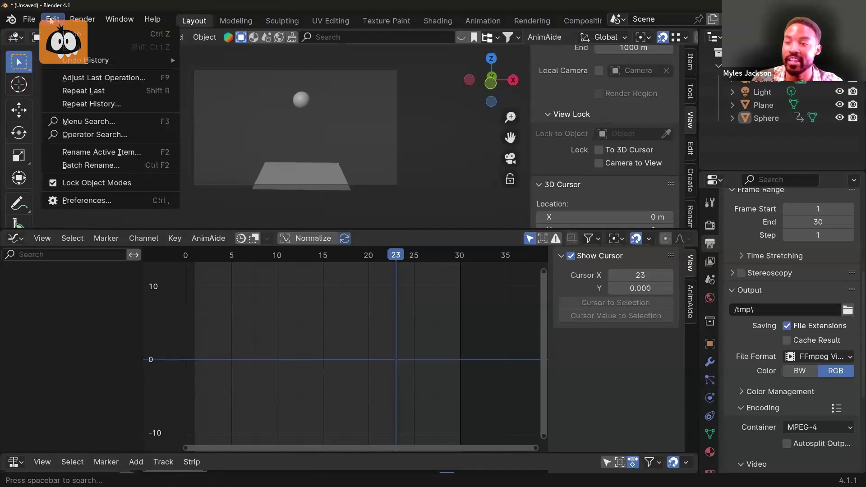
{"action": "left_click", "coordinate": [89, 200]}
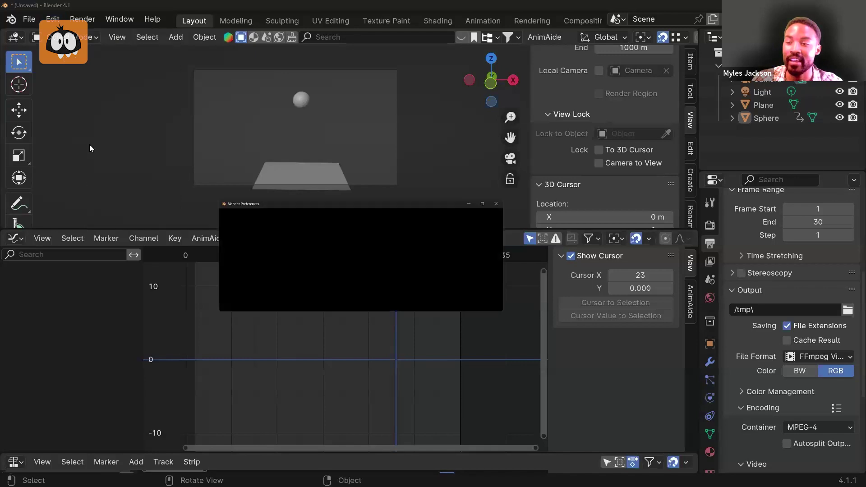
{"action": "left_click_drag", "start_coordinate": [92, 62], "coordinate": [167, 137]}
{"action": "scroll", "coordinate": [168, 188], "scroll_direction": "down", "scroll_amount": 2}
{"action": "scroll", "coordinate": [168, 194], "scroll_direction": "down", "scroll_amount": 3}
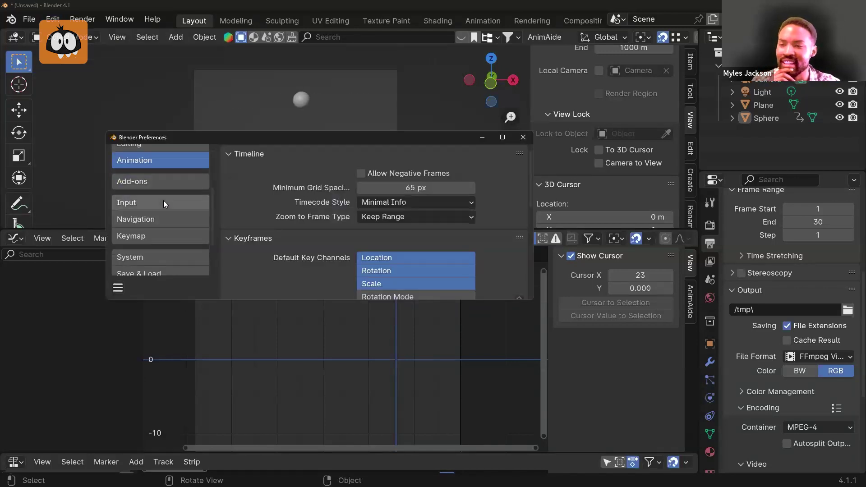
{"action": "left_click", "coordinate": [163, 201]}
{"action": "scroll", "coordinate": [308, 192], "scroll_direction": "down", "scroll_amount": 6}
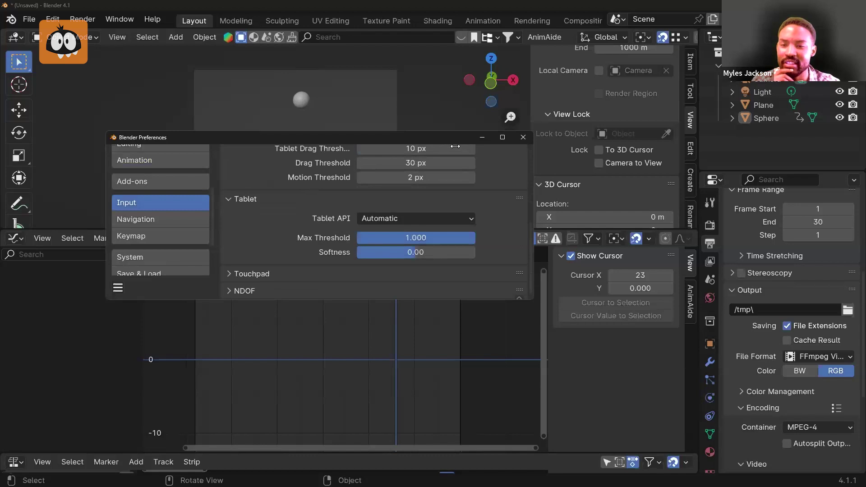
{"action": "left_click", "coordinate": [506, 137]}
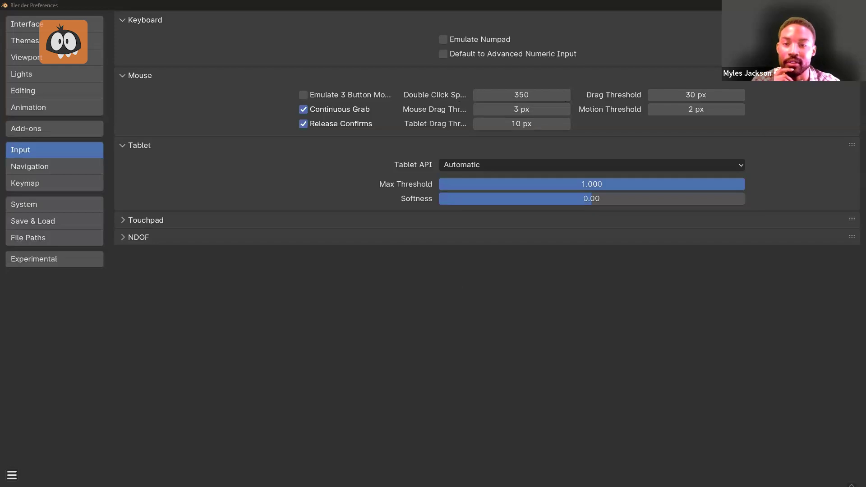
Look through the Keymap preferences and briefly check the Navigation and Input sections for Maya-like control options
{"action": "left_click", "coordinate": [46, 181]}
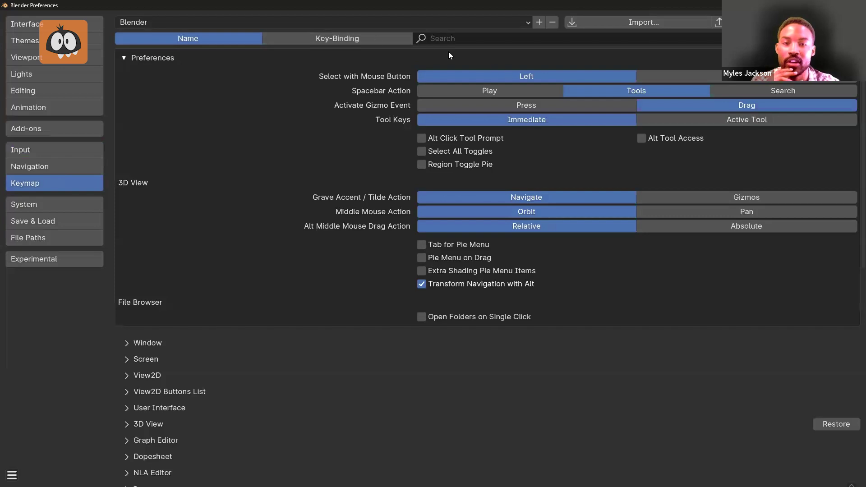
{"action": "scroll", "coordinate": [339, 94], "scroll_direction": "down", "scroll_amount": 6}
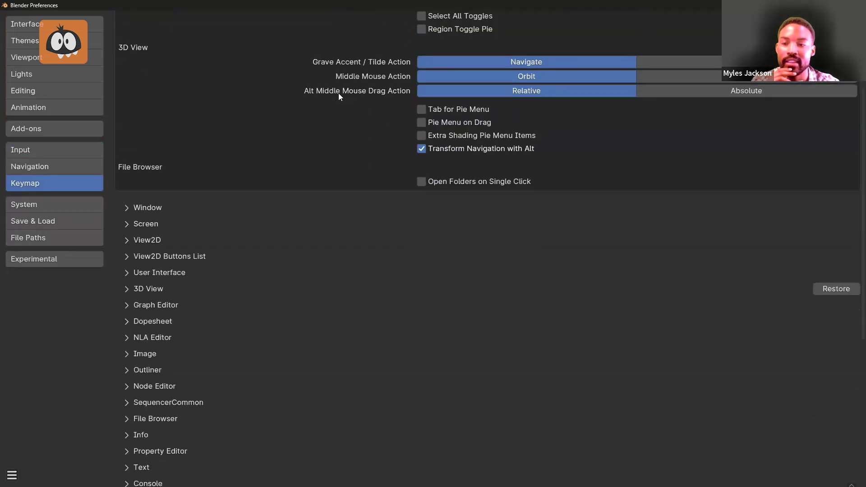
{"action": "scroll", "coordinate": [339, 94], "scroll_direction": "up", "scroll_amount": 6}
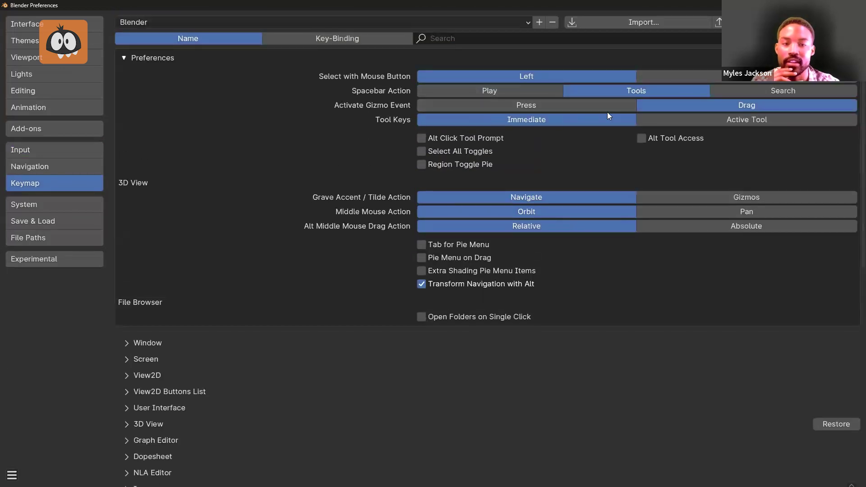
{"action": "scroll", "coordinate": [589, 123], "scroll_direction": "down", "scroll_amount": 1}
{"action": "scroll", "coordinate": [589, 123], "scroll_direction": "up", "scroll_amount": 1}
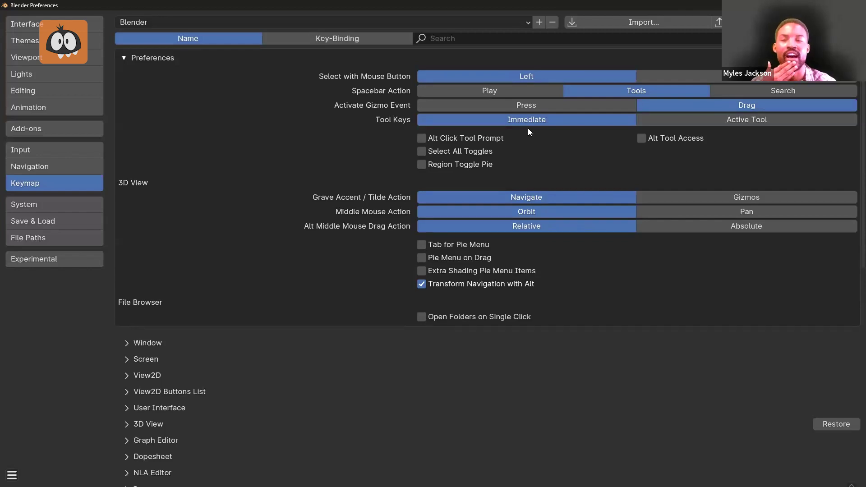
{"action": "scroll", "coordinate": [529, 132], "scroll_direction": "down", "scroll_amount": 4}
{"action": "scroll", "coordinate": [529, 132], "scroll_direction": "up", "scroll_amount": 4}
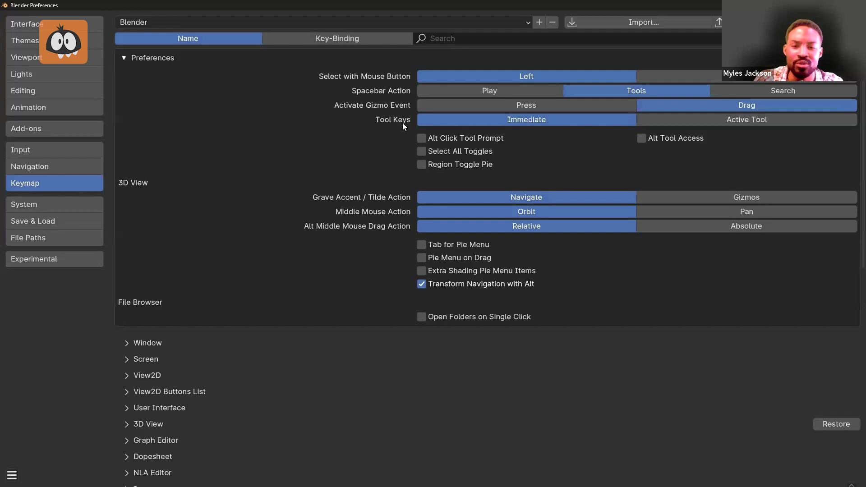
{"action": "scroll", "coordinate": [403, 122], "scroll_direction": "down", "scroll_amount": 5}
{"action": "scroll", "coordinate": [403, 123], "scroll_direction": "up", "scroll_amount": 5}
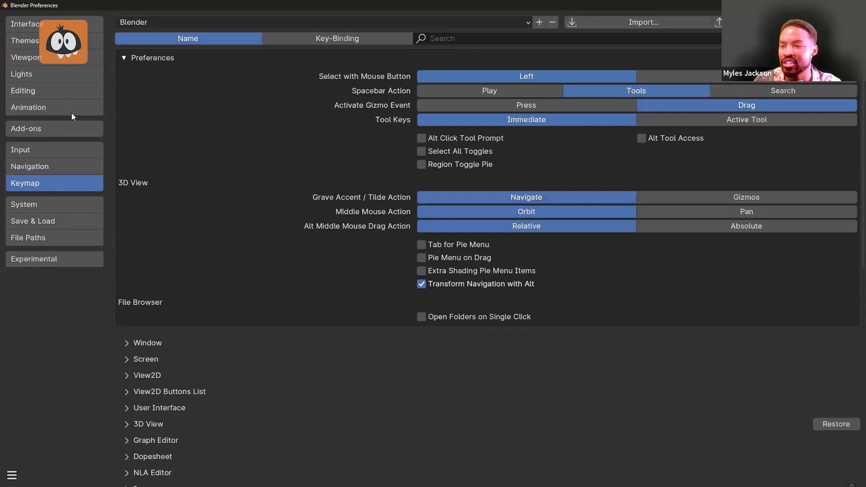
{"action": "left_click", "coordinate": [21, 171]}
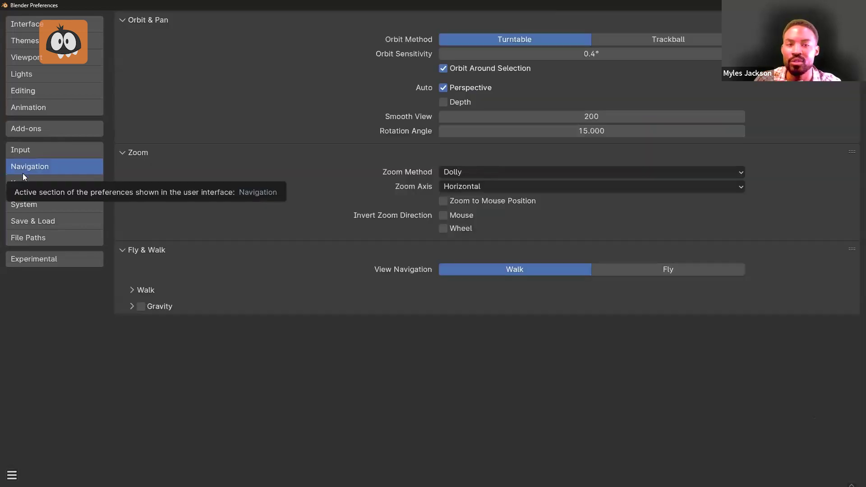
{"action": "left_click", "coordinate": [30, 181]}
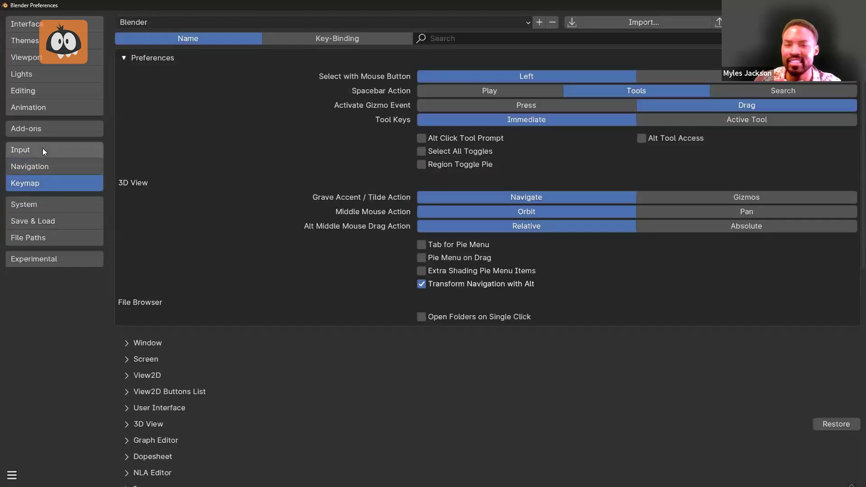
{"action": "left_click", "coordinate": [43, 151]}
{"action": "left_click", "coordinate": [45, 188]}
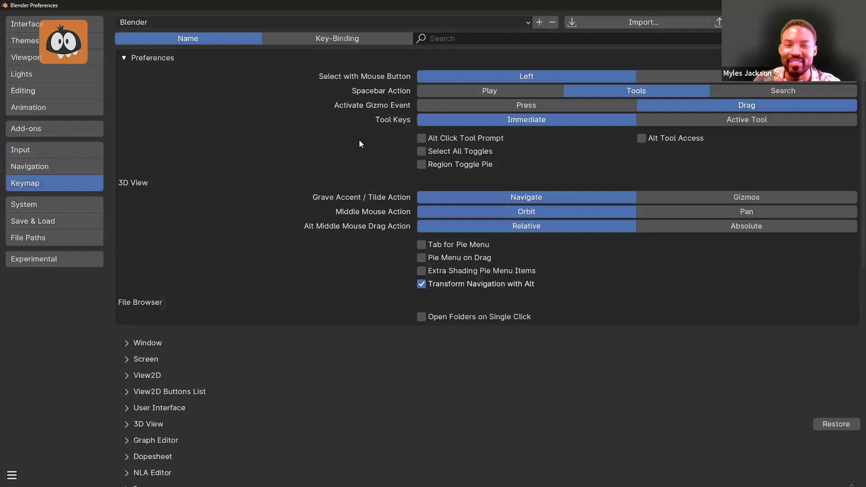
{"action": "scroll", "coordinate": [410, 183], "scroll_direction": "down", "scroll_amount": 3}
{"action": "scroll", "coordinate": [409, 182], "scroll_direction": "up", "scroll_amount": 3}
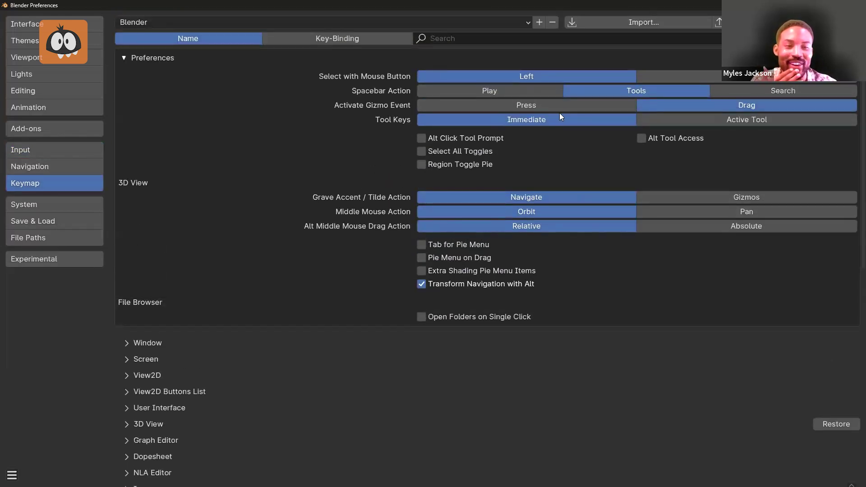
Set the keymap preset to Industry Compatible and close the Preferences
{"action": "left_click", "coordinate": [430, 25]}
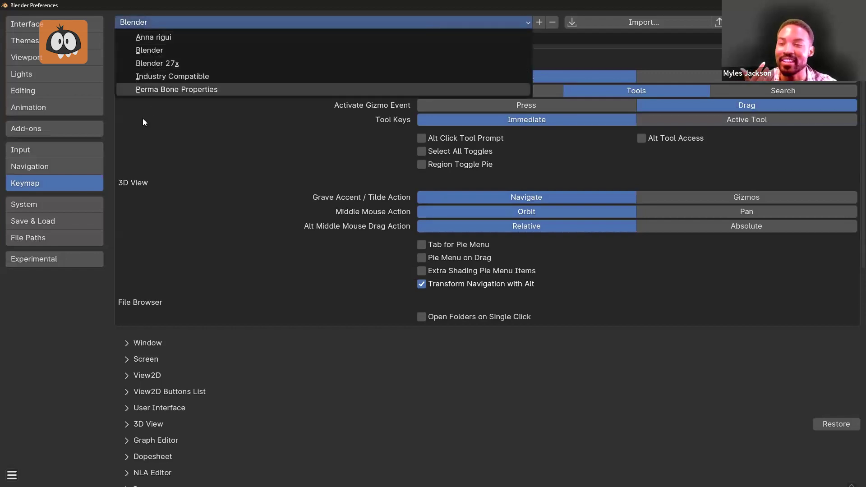
{"action": "left_click", "coordinate": [350, 127]}
{"action": "left_click", "coordinate": [185, 23]}
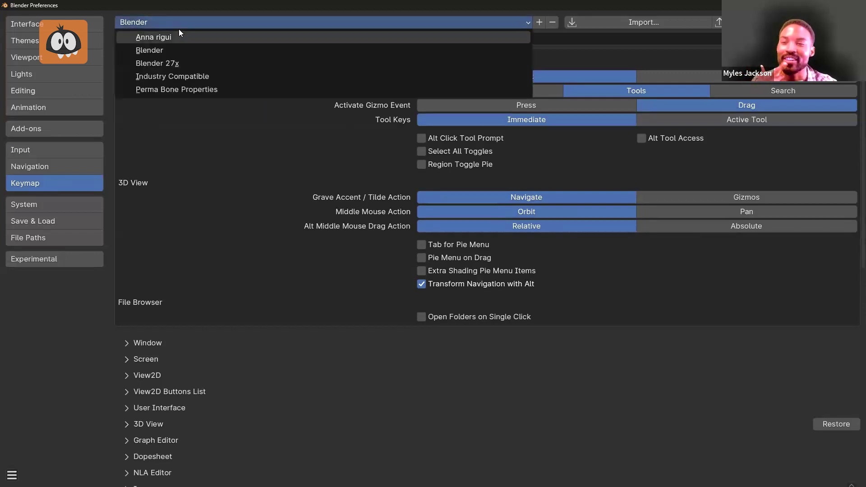
{"action": "left_click", "coordinate": [172, 77]}
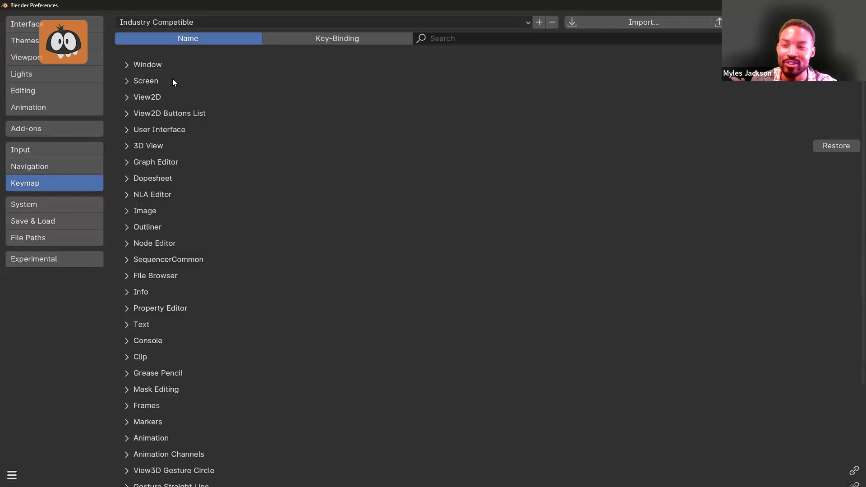
{"action": "left_click", "coordinate": [855, 5]}
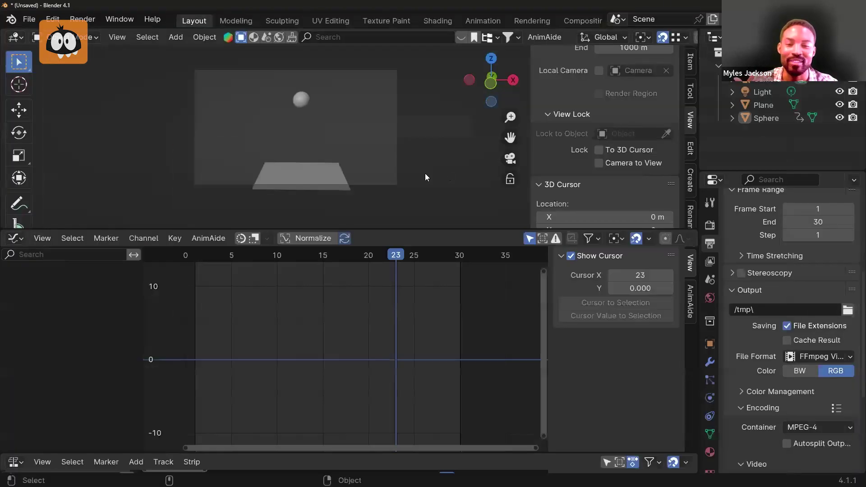
Leave the camera view and orbit around the ball and plane to try the viewport navigation
{"action": "middle_click_drag", "start_coordinate": [269, 173], "coordinate": [308, 113], "text": "alt"}
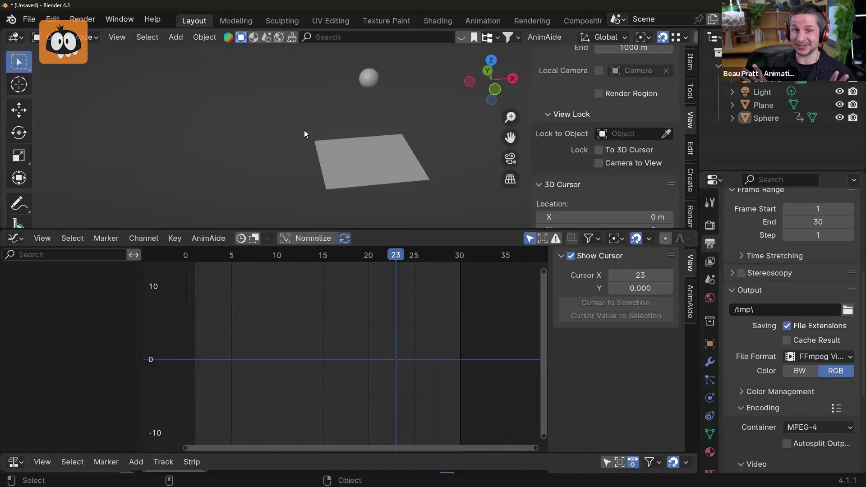
{"action": "middle_click_drag", "start_coordinate": [444, 142], "coordinate": [404, 149]}
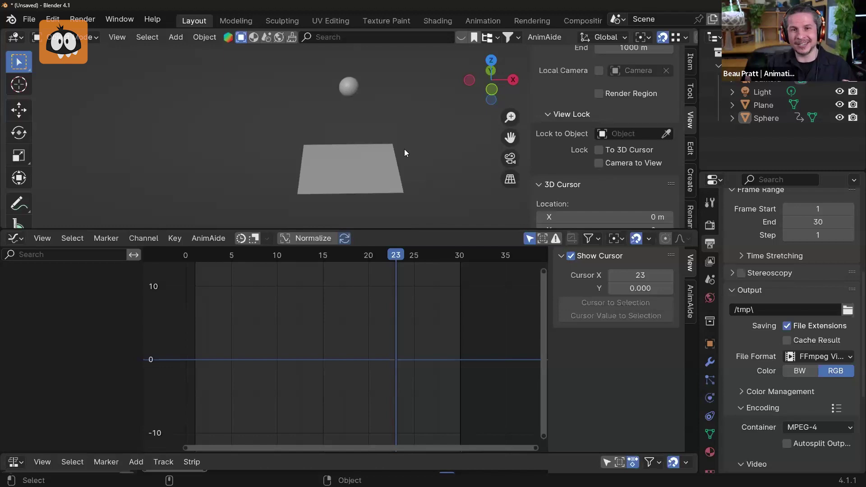
{"action": "mouse_move", "coordinate": [404, 153]}
{"action": "middle_mouse_down"}
{"action": "mouse_move", "coordinate": [395, 142]}
{"action": "mouse_move", "coordinate": [393, 151]}
{"action": "middle_mouse_up"}
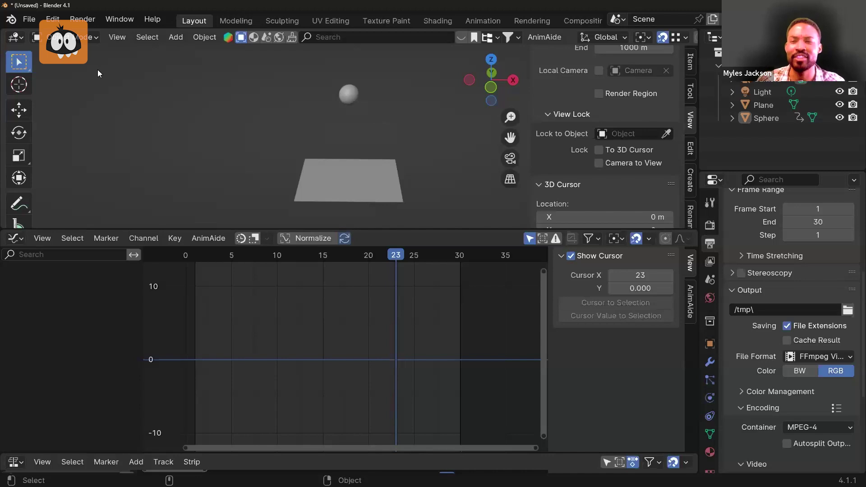
Review the animation add-ons in the Preferences, including AnimAide and Animation Layers, and minimise the Preferences
{"action": "left_click", "coordinate": [53, 19]}
{"action": "left_click", "coordinate": [83, 202]}
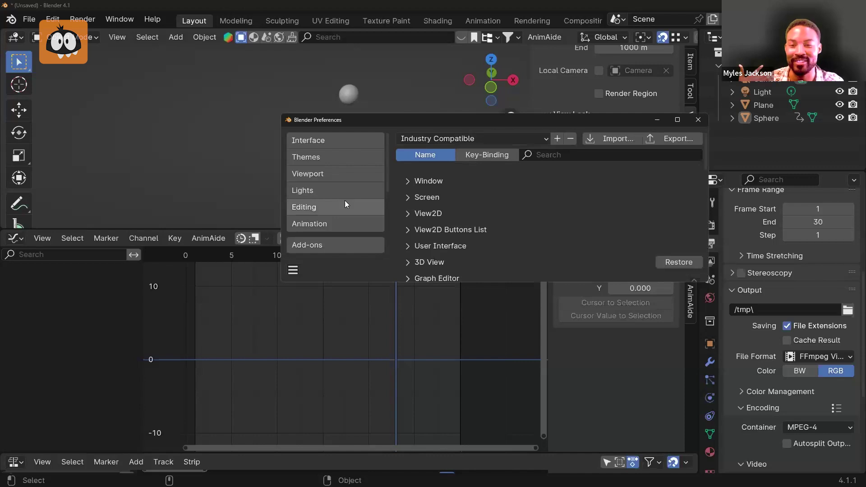
{"action": "scroll", "coordinate": [341, 204], "scroll_direction": "down", "scroll_amount": 4}
{"action": "left_click", "coordinate": [334, 170]}
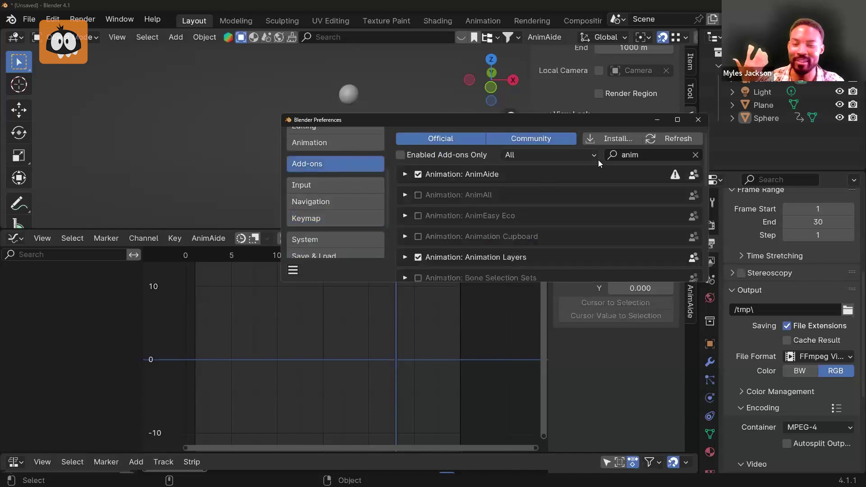
{"action": "left_click", "coordinate": [661, 124]}
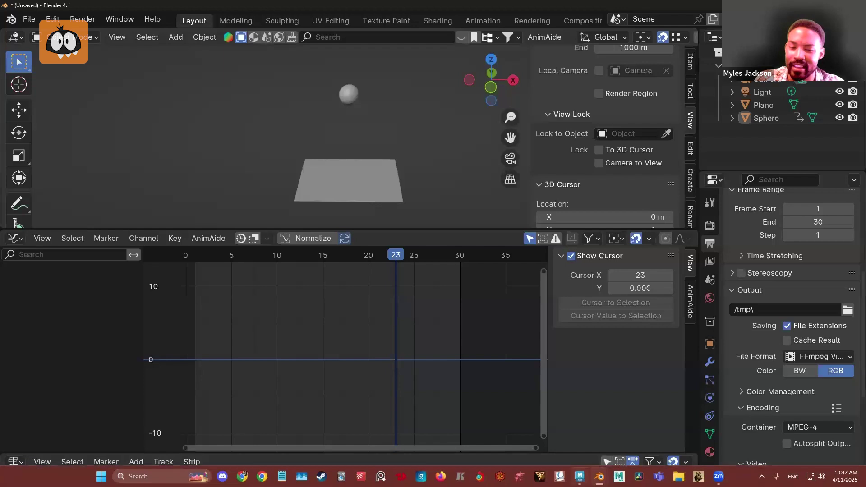
Switch to Maya, select the ball, and show the animation layers in the Layer Editor
{"action": "mouse_move", "coordinate": [579, 484]}
{"action": "left_click", "coordinate": [581, 434]}
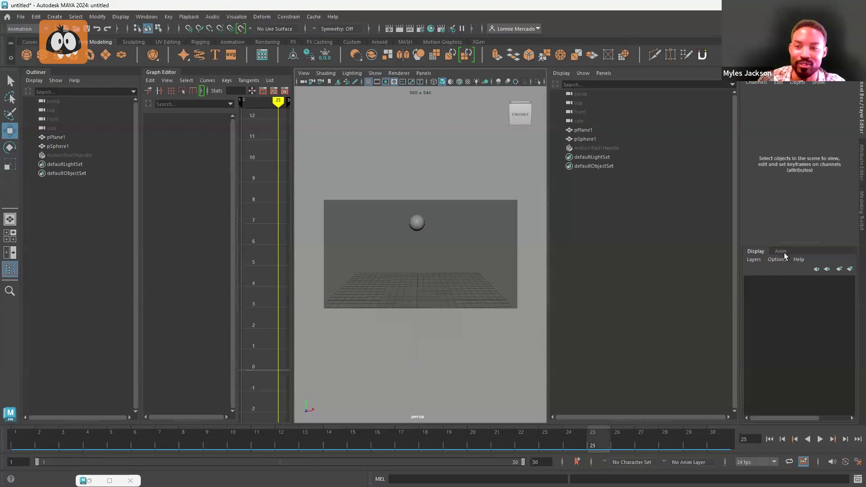
{"action": "left_click", "coordinate": [418, 233]}
{"action": "left_click", "coordinate": [774, 250]}
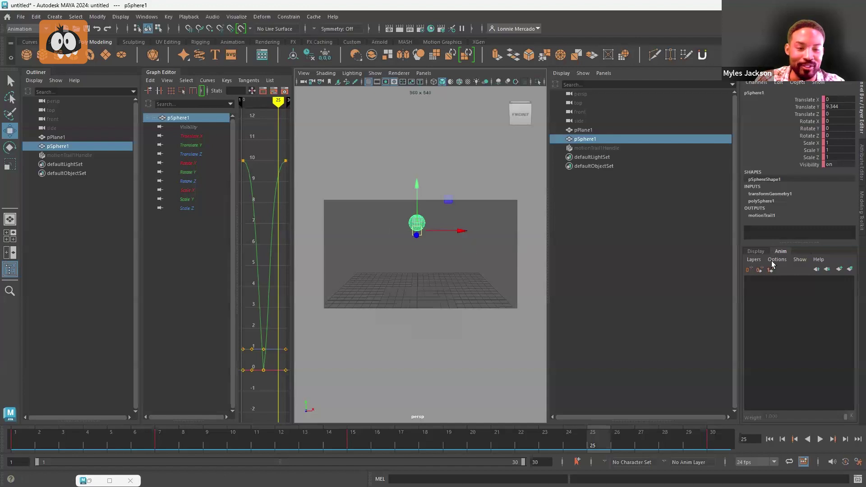
Compare the display and animation layer lists, and create an animation layer from the selected ball
{"action": "left_click", "coordinate": [759, 252]}
{"action": "left_click", "coordinate": [783, 251]}
{"action": "left_click", "coordinate": [758, 253]}
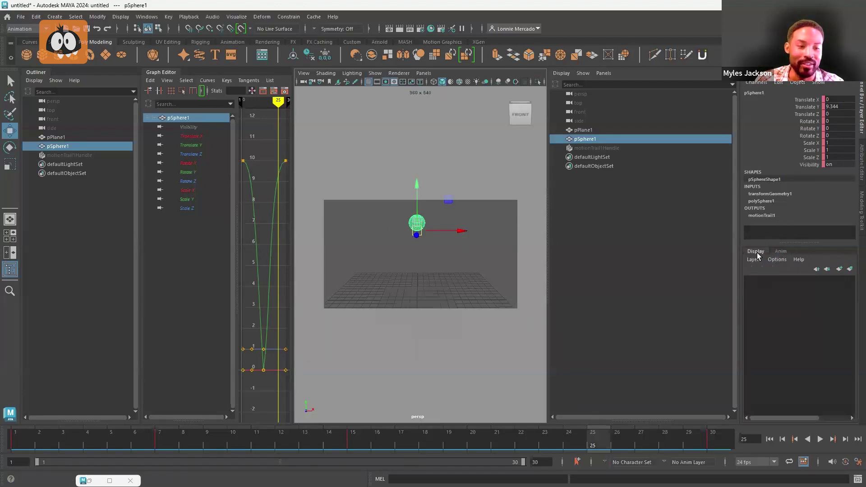
{"action": "left_click", "coordinate": [777, 253]}
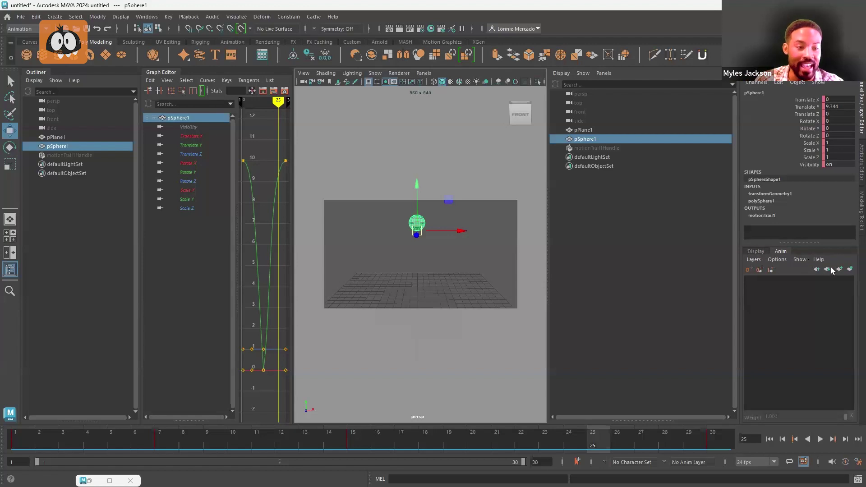
{"action": "left_click", "coordinate": [415, 221]}
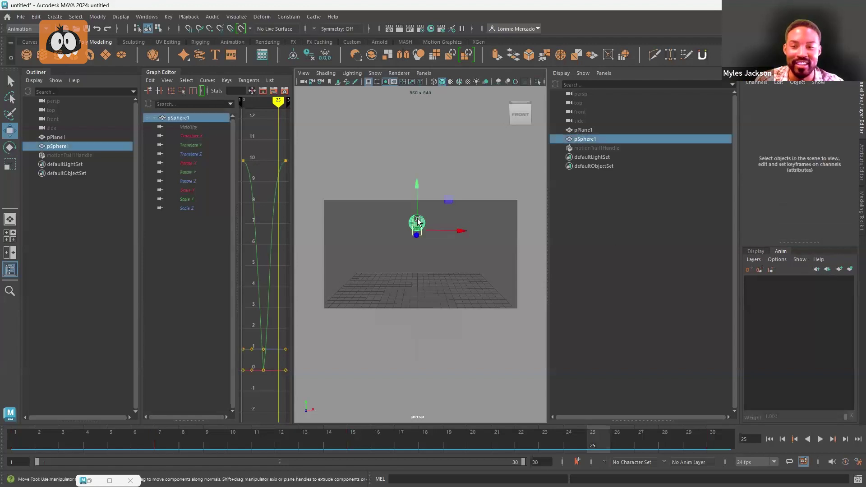
{"action": "left_click", "coordinate": [850, 269]}
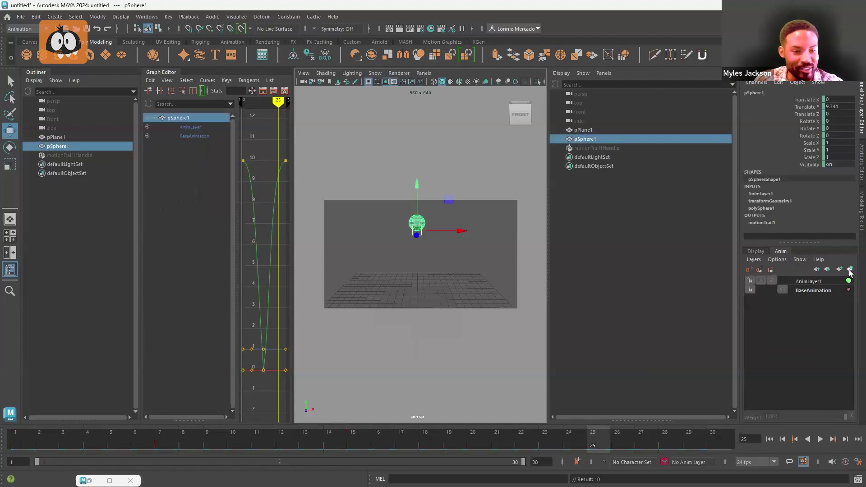
Lock the BaseAnimation layer, make AnimLayer1 the active layer, and play the ball's animation briefly
{"action": "left_click", "coordinate": [811, 282]}
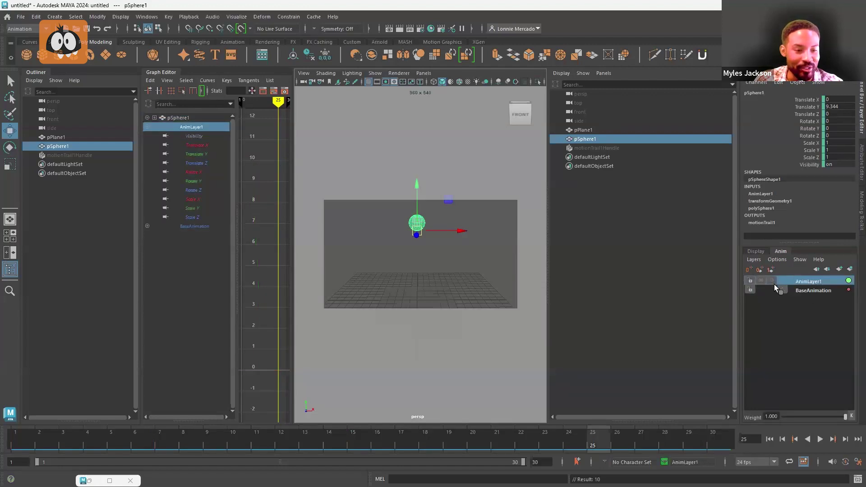
{"action": "left_click", "coordinate": [812, 290]}
{"action": "left_click", "coordinate": [751, 290]}
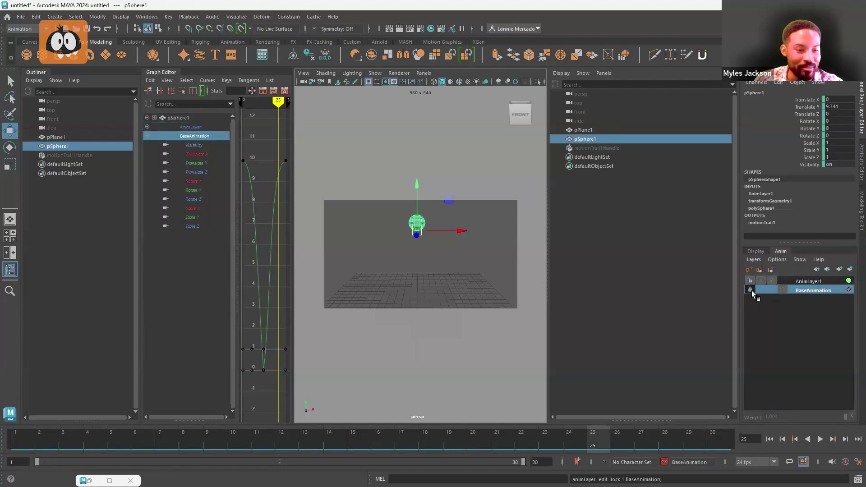
{"action": "left_click", "coordinate": [794, 281]}
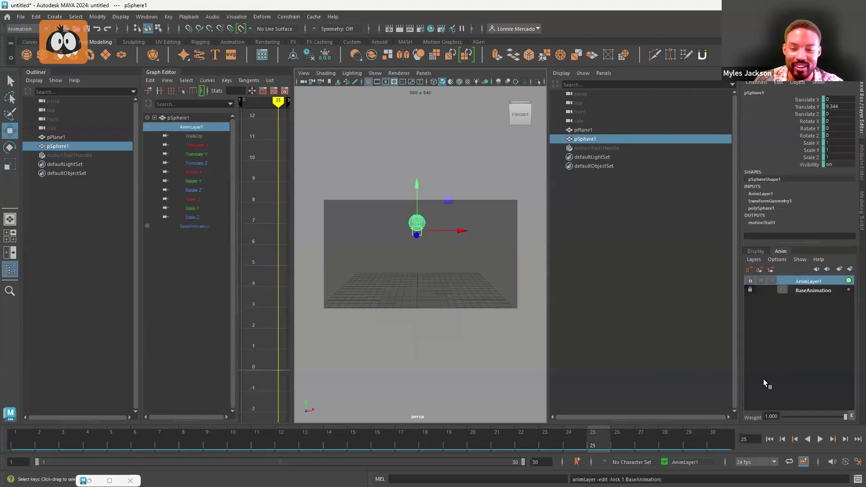
{"action": "left_click", "coordinate": [820, 439]}
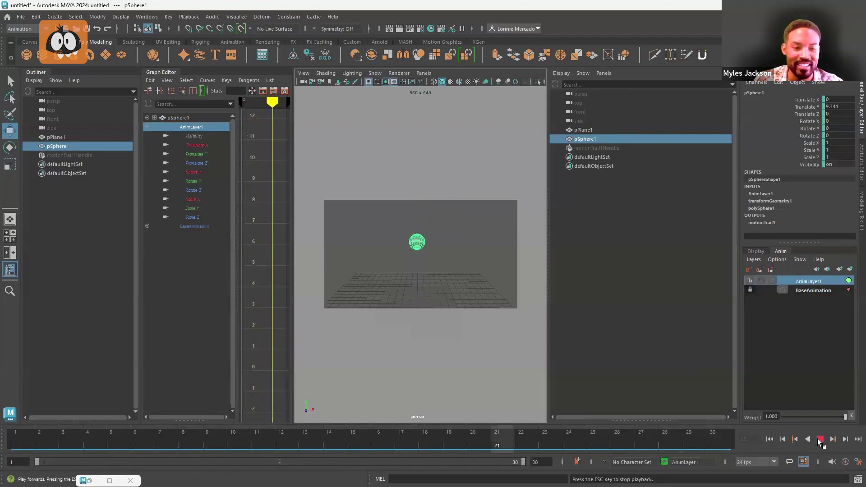
{"action": "left_click", "coordinate": [820, 438]}
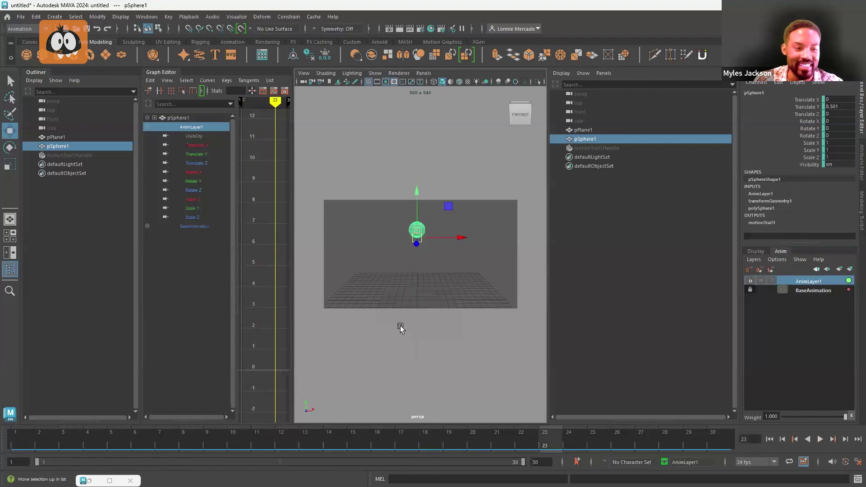
Move the ball sideways to about 4.6 in Translate X at frame 9, key it on AnimLayer1, and play the animation
{"action": "left_click_drag", "start_coordinate": [168, 446], "coordinate": [212, 447]}
{"action": "left_click_drag", "start_coordinate": [458, 249], "coordinate": [487, 247]}
{"action": "key", "text": "s"}
{"action": "left_click", "coordinate": [819, 440]}
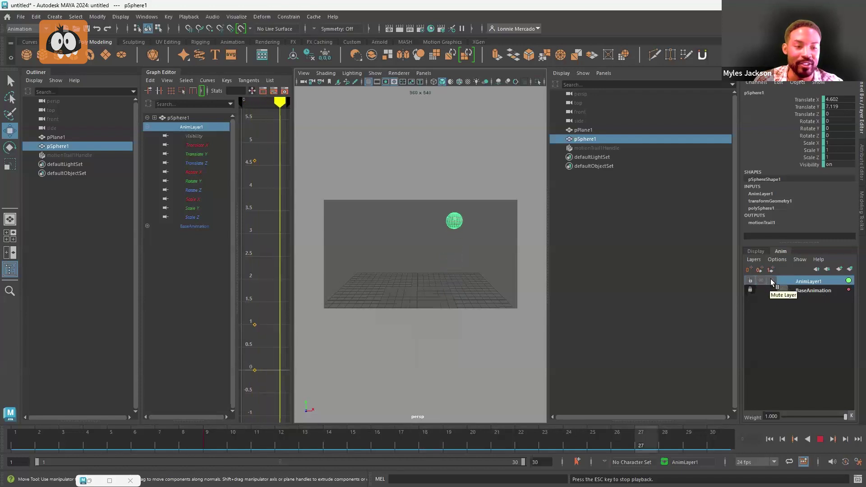
Mute and unmute AnimLayer1 during playback to compare the ball's motion, and stop playback at frame 9
{"action": "left_click", "coordinate": [771, 281]}
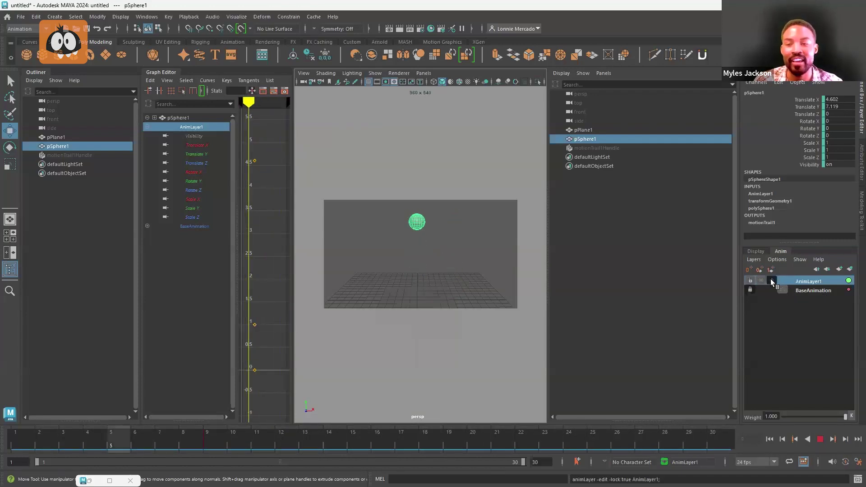
{"action": "left_click", "coordinate": [773, 280]}
{"action": "right_click", "coordinate": [810, 281]}
{"action": "left_click", "coordinate": [763, 330]}
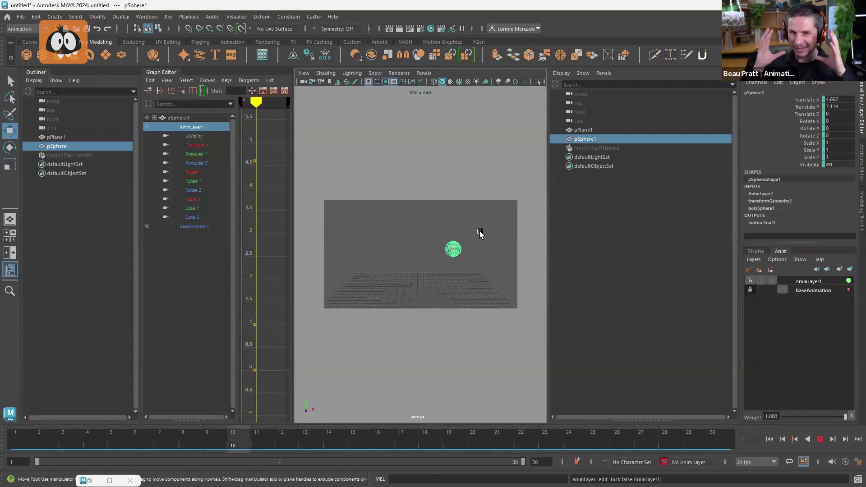
{"action": "left_click", "coordinate": [784, 281]}
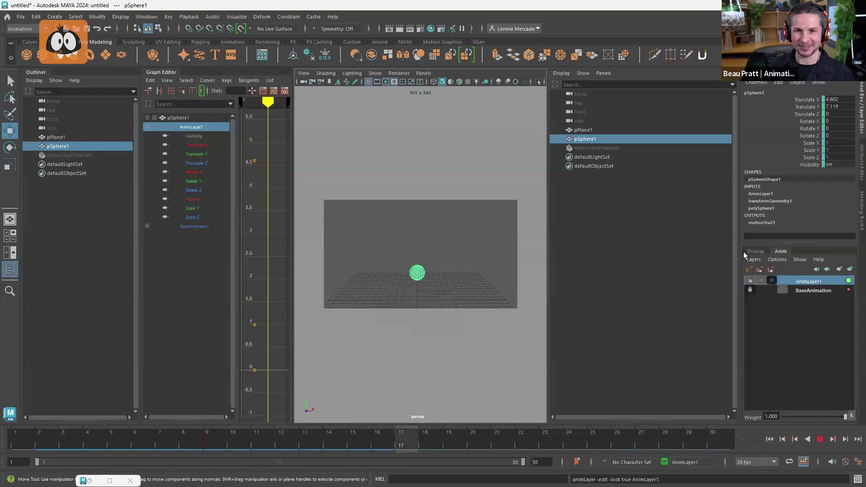
{"action": "left_click", "coordinate": [750, 281]}
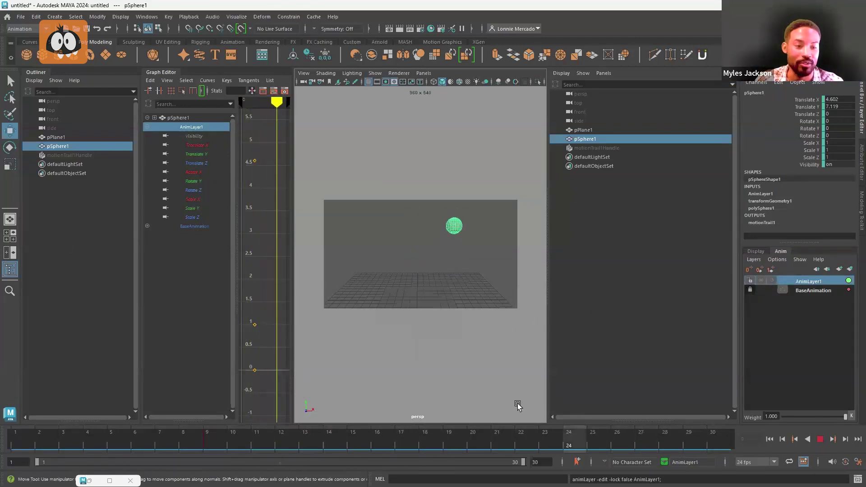
{"action": "left_click", "coordinate": [822, 440]}
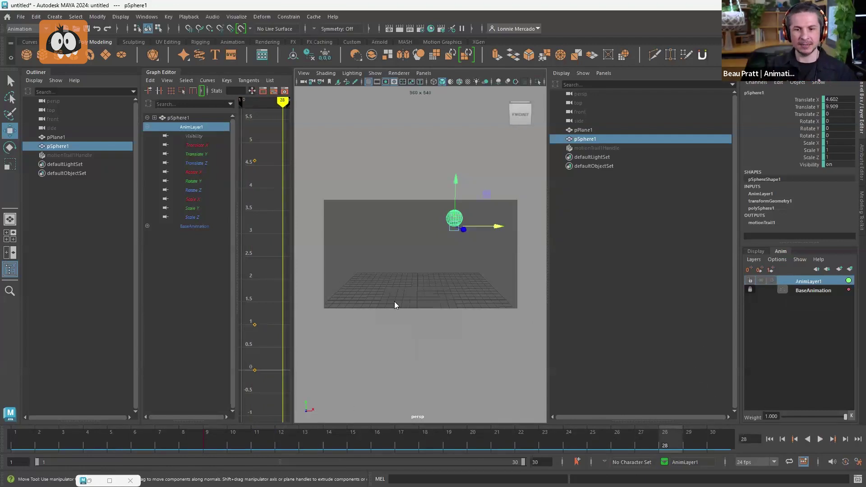
{"action": "key", "text": "alt+v"}
{"action": "left_click_drag", "start_coordinate": [52, 432], "coordinate": [205, 429]}
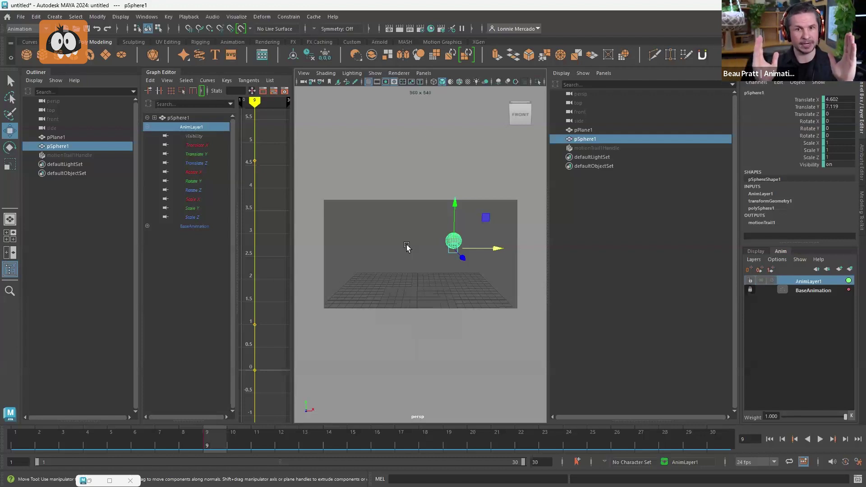
Widen the Graph Editor and extend the playback range to end at frame 50
{"action": "double_click", "coordinate": [535, 463]}
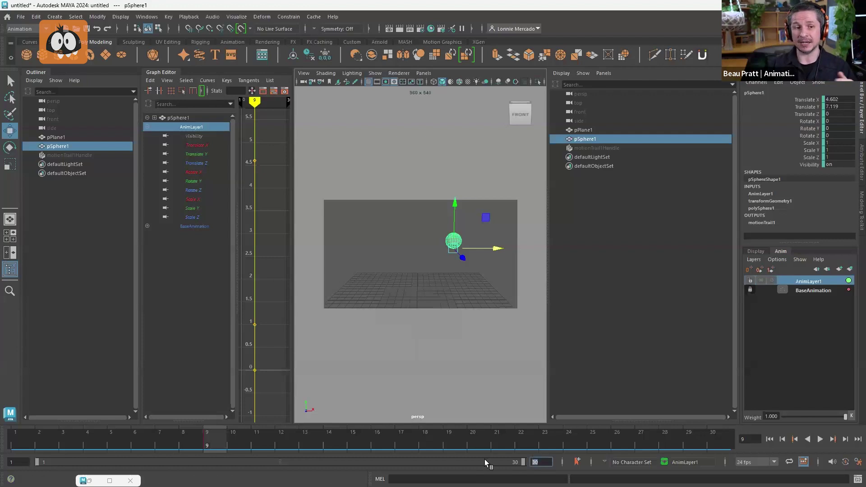
{"action": "key", "text": "BackSpace"}
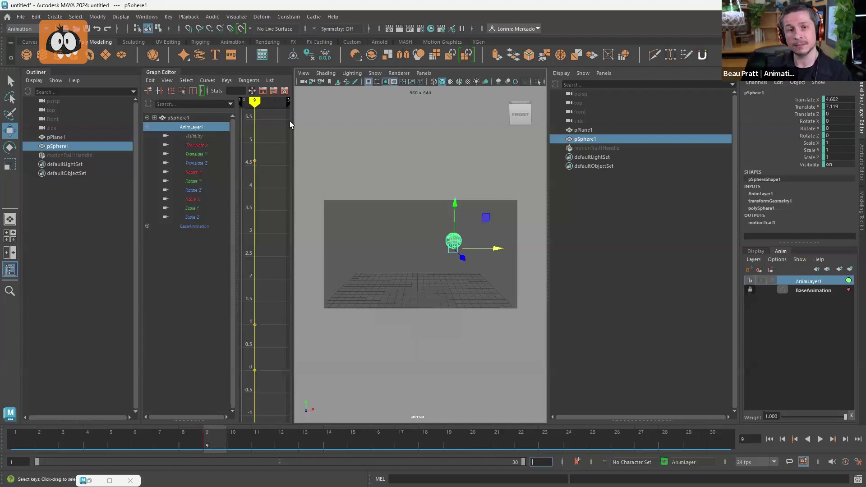
{"action": "left_click_drag", "start_coordinate": [293, 140], "coordinate": [478, 139]}
{"action": "scroll", "coordinate": [352, 152], "scroll_direction": "down", "scroll_amount": 10}
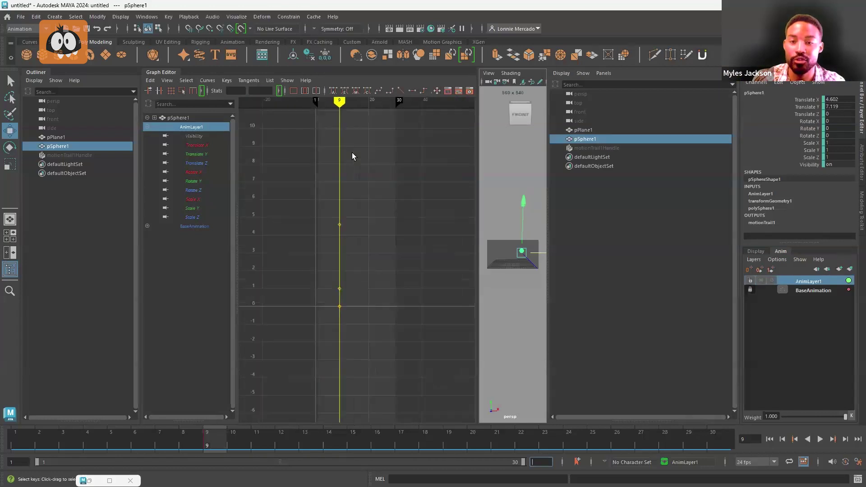
{"action": "left_click_drag", "start_coordinate": [351, 104], "coordinate": [311, 105]}
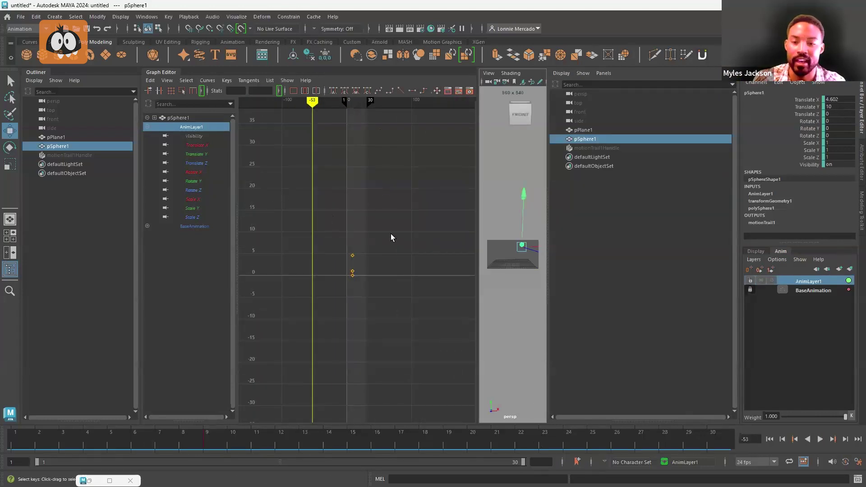
{"action": "left_click", "coordinate": [546, 461]}
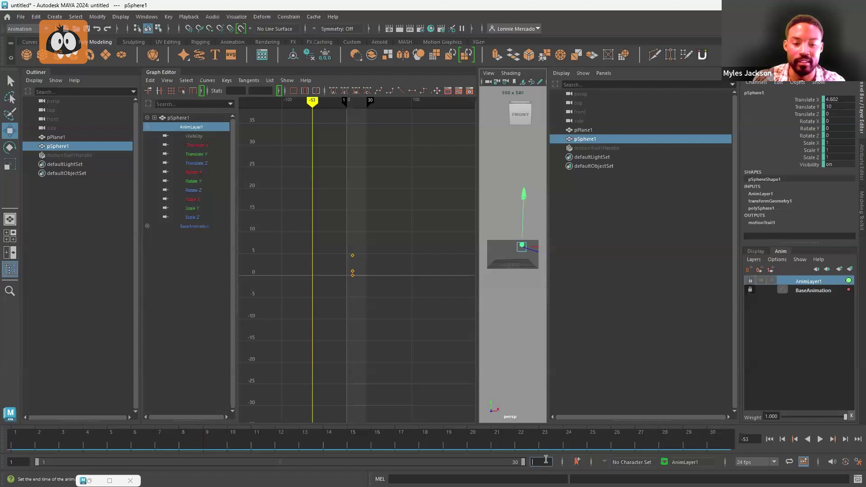
{"action": "type", "text": "50"}
{"action": "key", "text": "Return"}
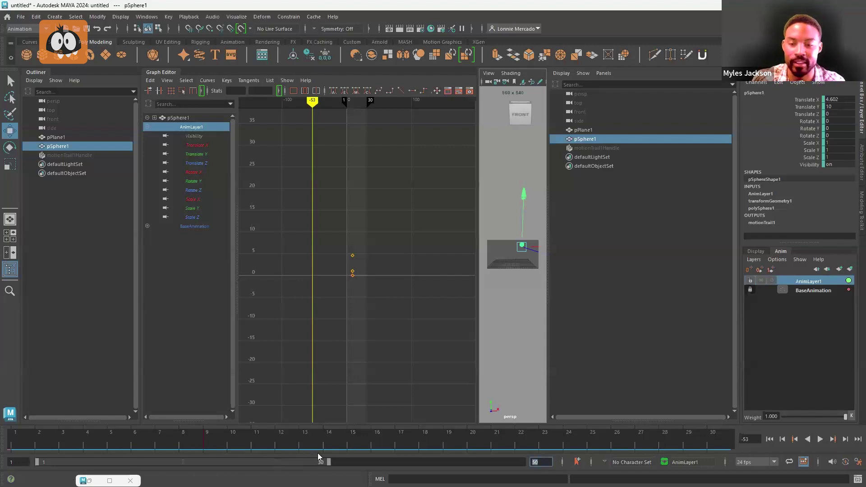
{"action": "left_click_drag", "start_coordinate": [326, 464], "coordinate": [523, 463]}
Key the ball on AnimLayer1 at frame 43 and set the playback end to frame 30
{"action": "left_click_drag", "start_coordinate": [372, 101], "coordinate": [375, 103]}
{"action": "key", "text": "s"}
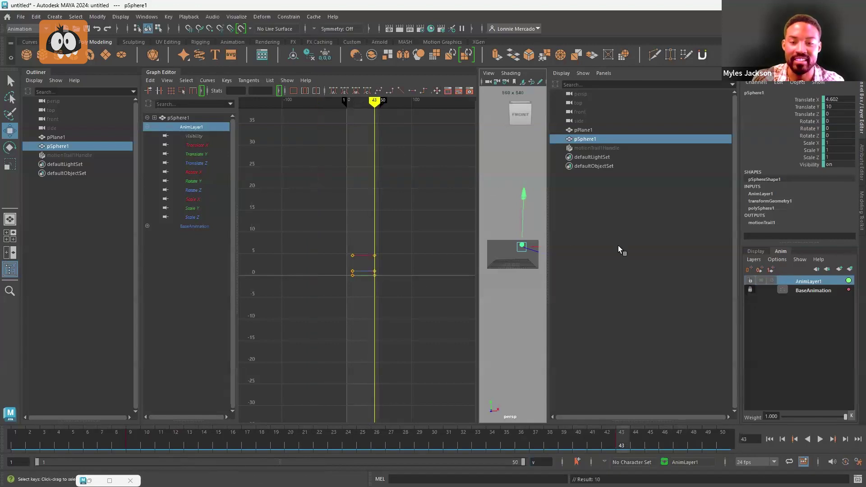
{"action": "left_click", "coordinate": [545, 460]}
{"action": "type", "text": "30"}
{"action": "key", "text": "Return"}
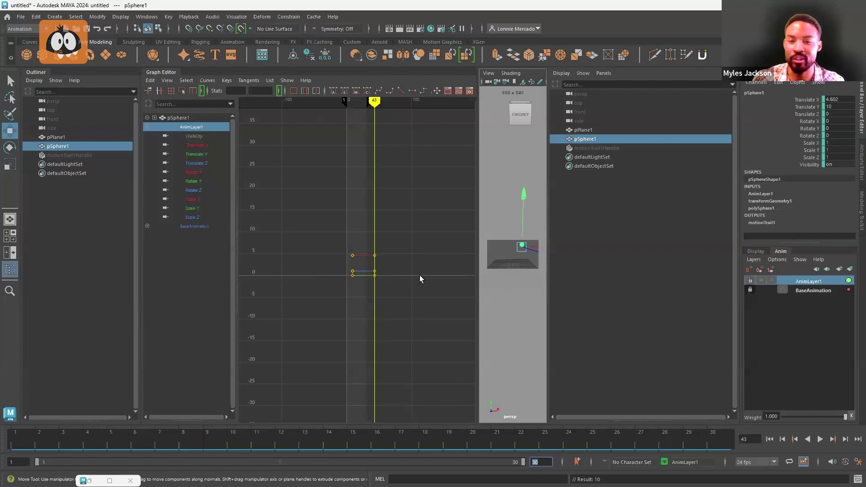
Key the ball on AnimLayer1 at frame -27 and start the playback range at frame -27
{"action": "key", "text": "f"}
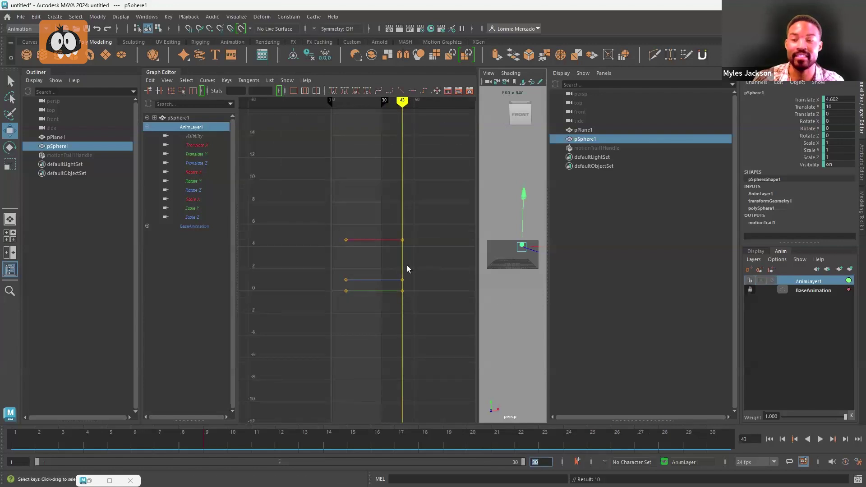
{"action": "left_click_drag", "start_coordinate": [312, 108], "coordinate": [286, 107]}
{"action": "key", "text": "s"}
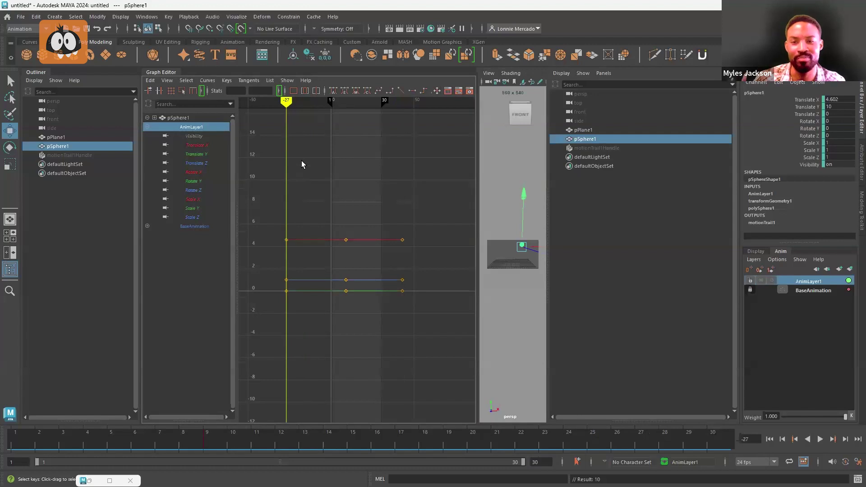
{"action": "double_click", "coordinate": [12, 462]}
{"action": "type", "text": "-27"}
{"action": "key", "text": "Return"}
{"action": "left_click_drag", "start_coordinate": [270, 462], "coordinate": [6, 447]}
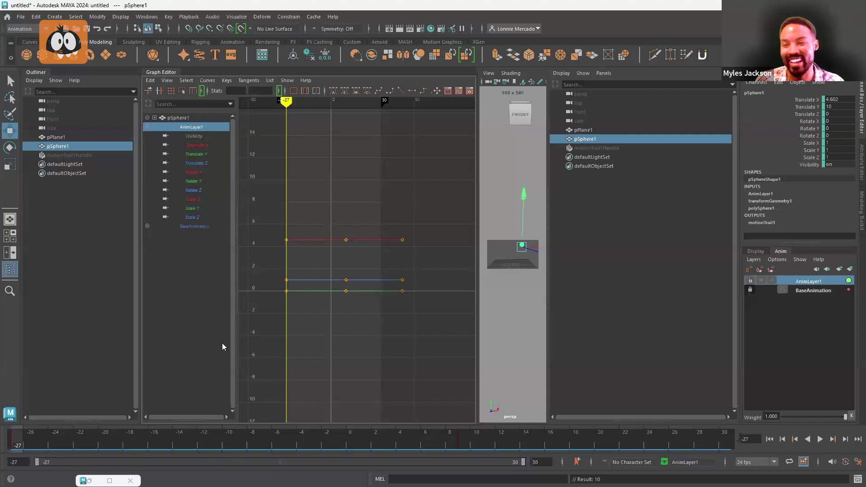
Set the start of the playback range to frame 1
{"action": "double_click", "coordinate": [13, 462]}
{"action": "type", "text": "1"}
{"action": "key", "text": "Return"}
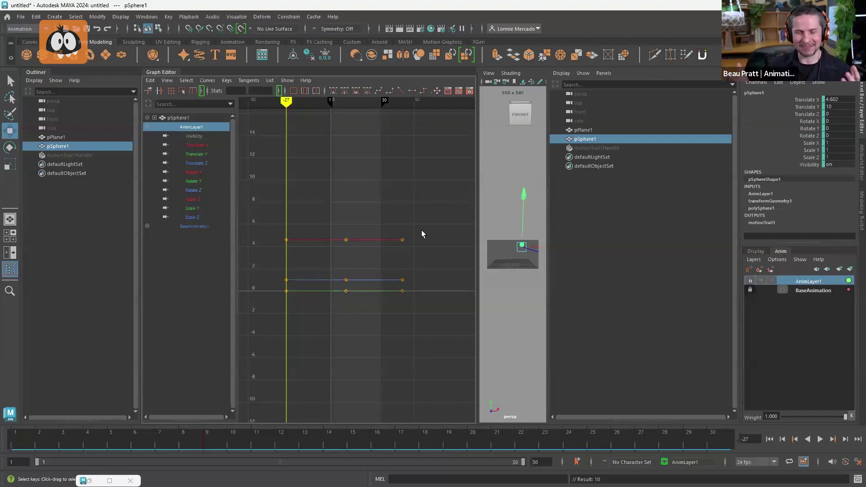
Delete the AnimLayer1 keys at frames -27 and 43 in the Graph Editor, and narrow the editor to enlarge the viewport
{"action": "key", "text": "a"}
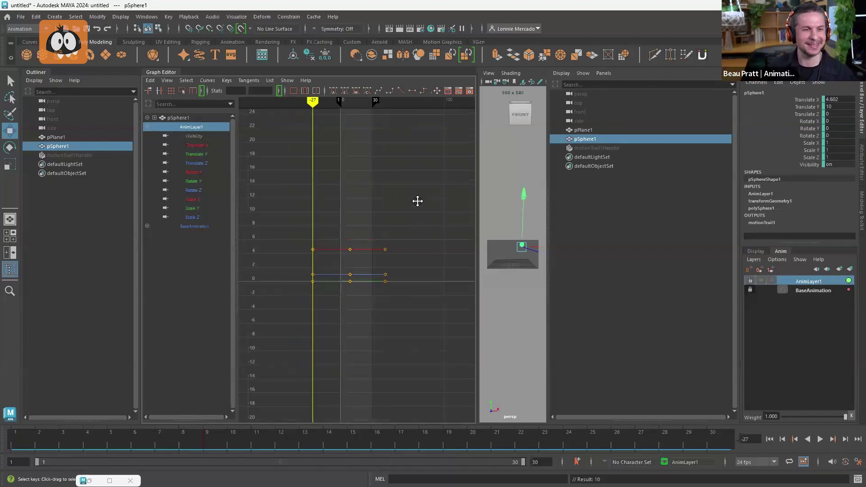
{"action": "middle_click_drag", "start_coordinate": [418, 201], "coordinate": [414, 173], "text": "alt"}
{"action": "key", "text": "Delete"}
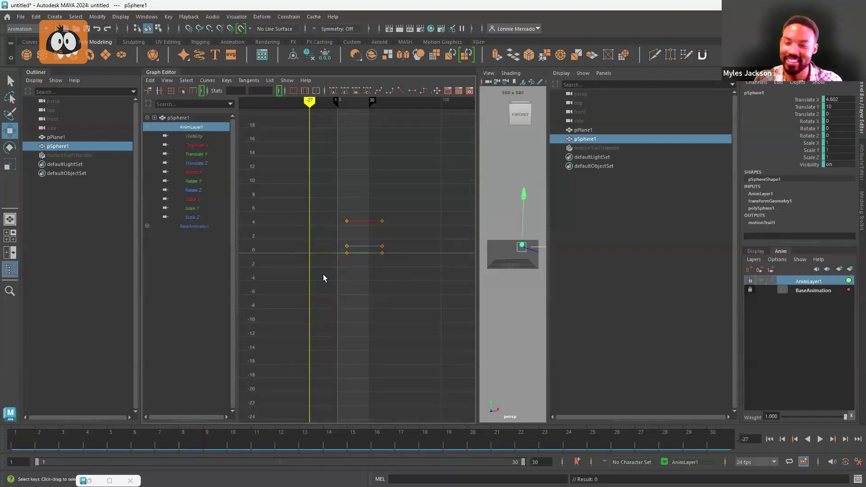
{"action": "left_click_drag", "start_coordinate": [429, 184], "coordinate": [373, 271]}
{"action": "key", "text": "Delete"}
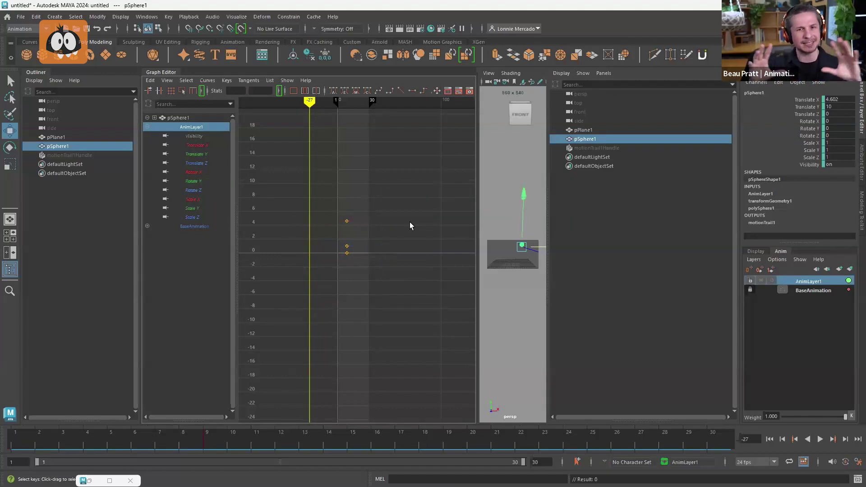
{"action": "left_click_drag", "start_coordinate": [475, 190], "coordinate": [321, 189]}
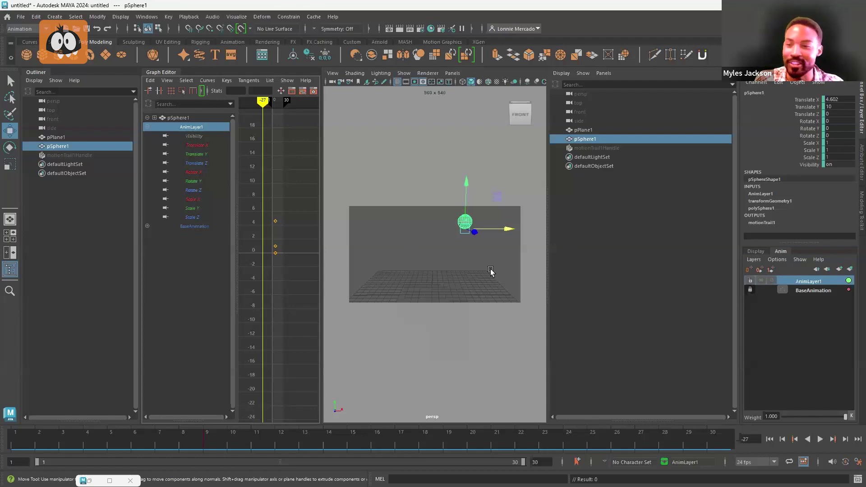
Switch to Blender to look at its ball scene, and return to the Maya scene
{"action": "mouse_move", "coordinate": [510, 486]}
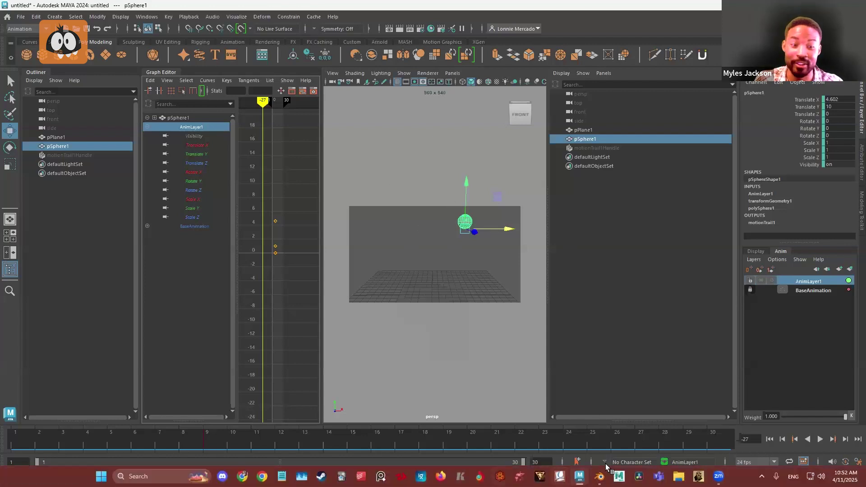
{"action": "mouse_move", "coordinate": [600, 476]}
{"action": "left_click", "coordinate": [542, 425]}
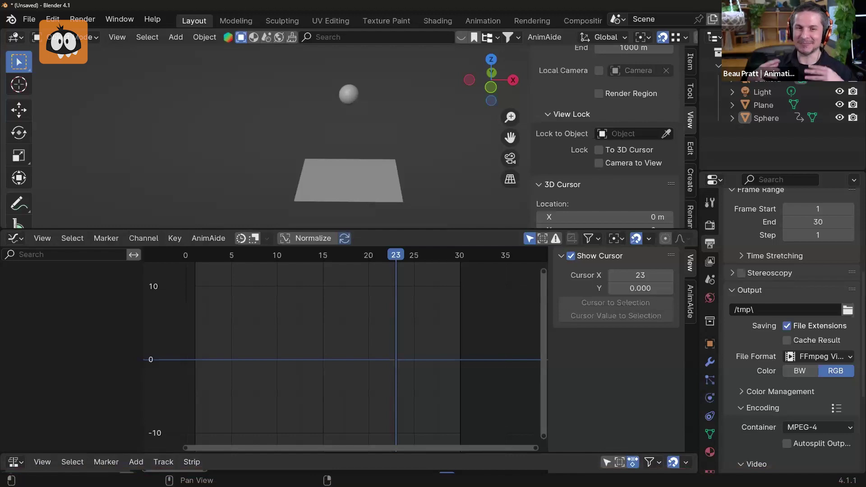
{"action": "mouse_move", "coordinate": [579, 476]}
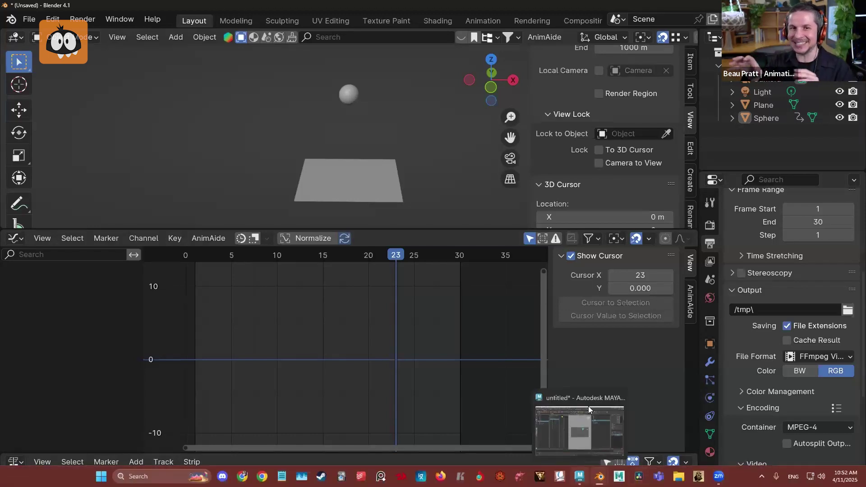
{"action": "left_click", "coordinate": [588, 406]}
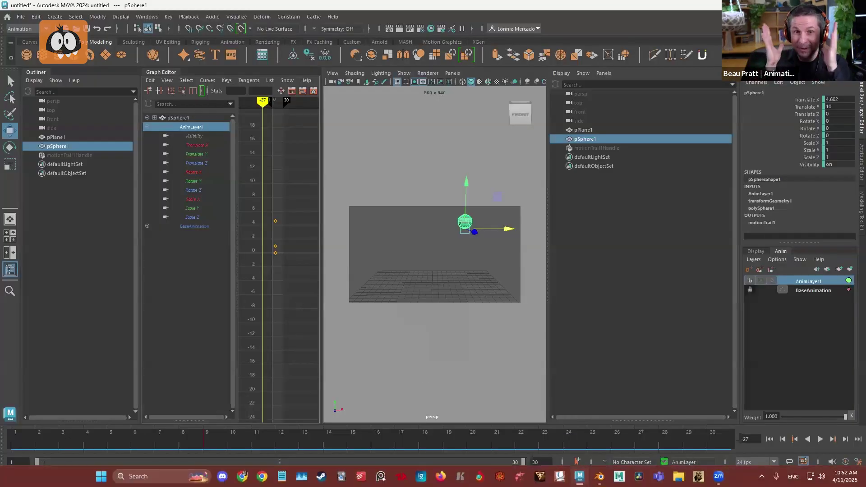
Switch to Blender and add a blank Grease Pencil object to the ball scene
{"action": "mouse_move", "coordinate": [599, 476]}
{"action": "left_click", "coordinate": [581, 437]}
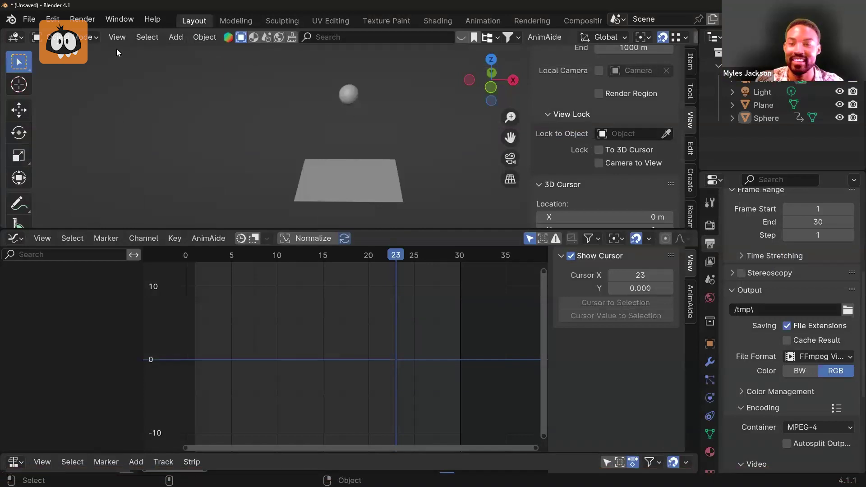
{"action": "left_click", "coordinate": [170, 37]}
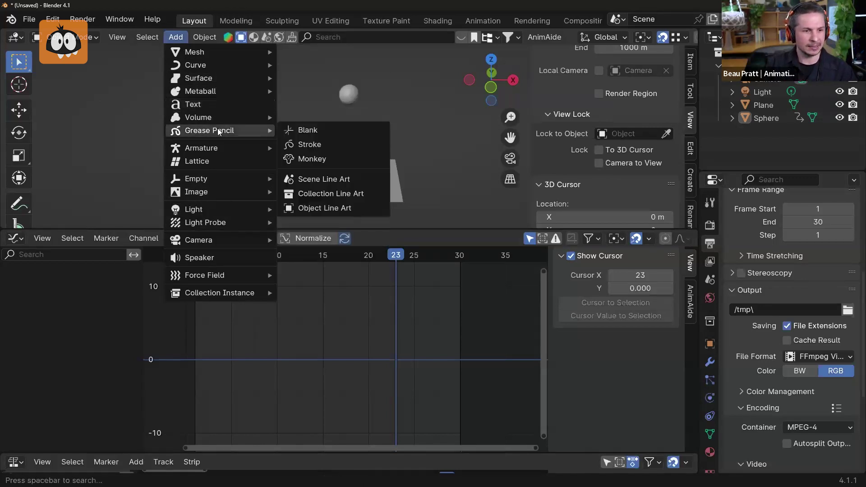
{"action": "mouse_move", "coordinate": [271, 130]}
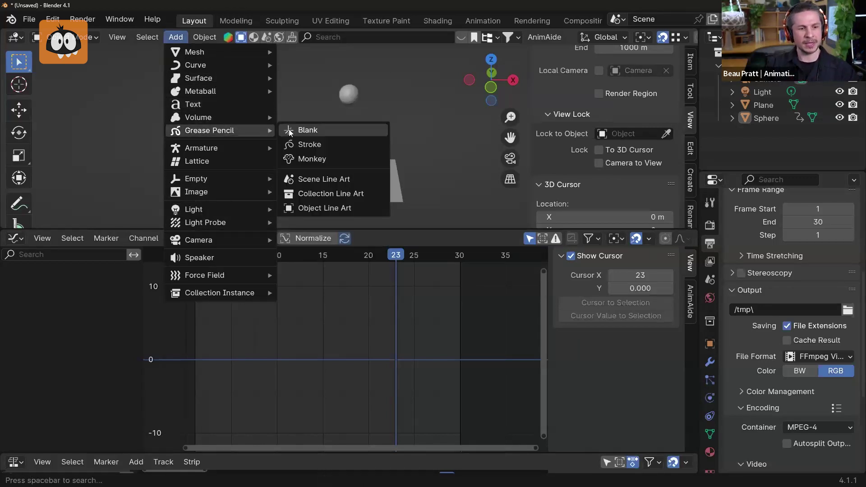
{"action": "left_click", "coordinate": [318, 131]}
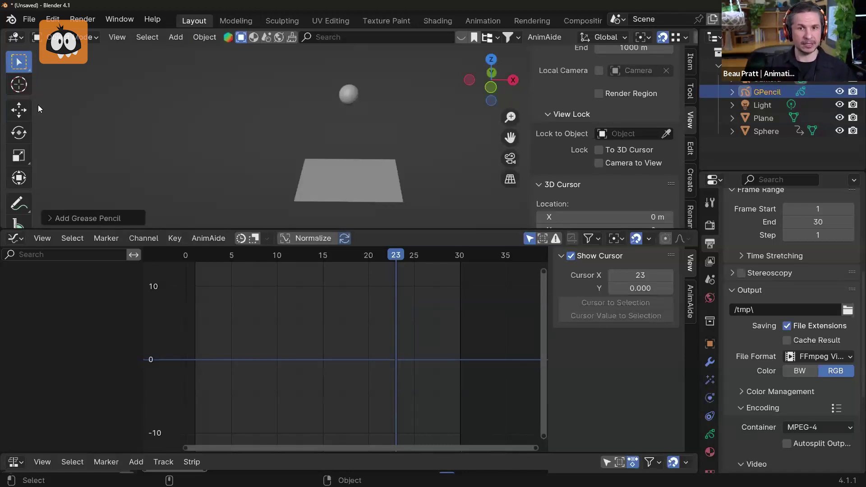
Lower the sphere to about Z 5.28 m at frame 23 with the Move tool, and activate the Scale tool
{"action": "left_click", "coordinate": [19, 109]}
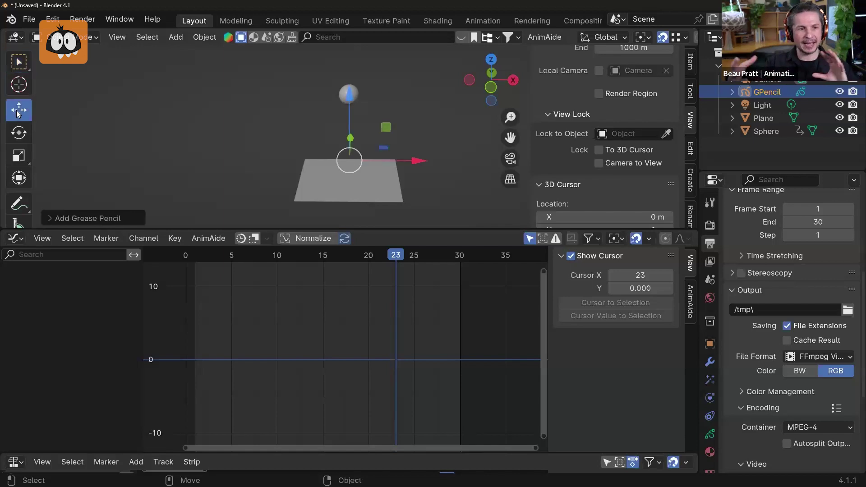
{"action": "left_click", "coordinate": [340, 92]}
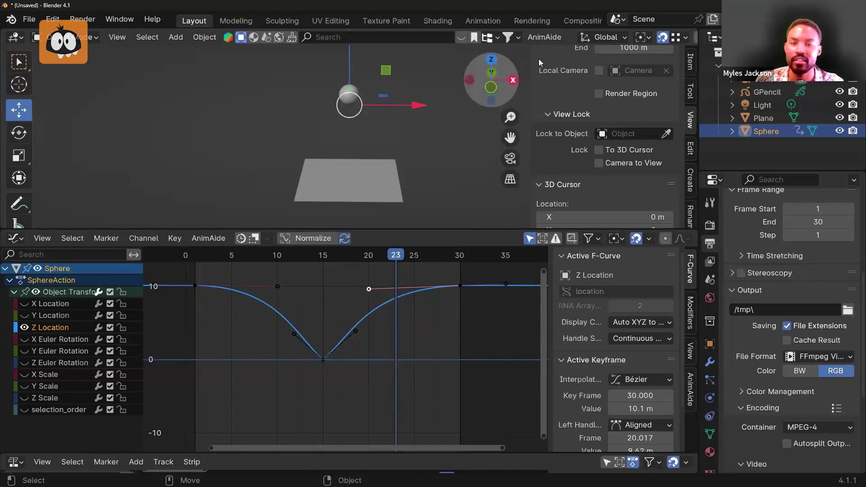
{"action": "left_click_drag", "start_coordinate": [348, 96], "coordinate": [342, 123]}
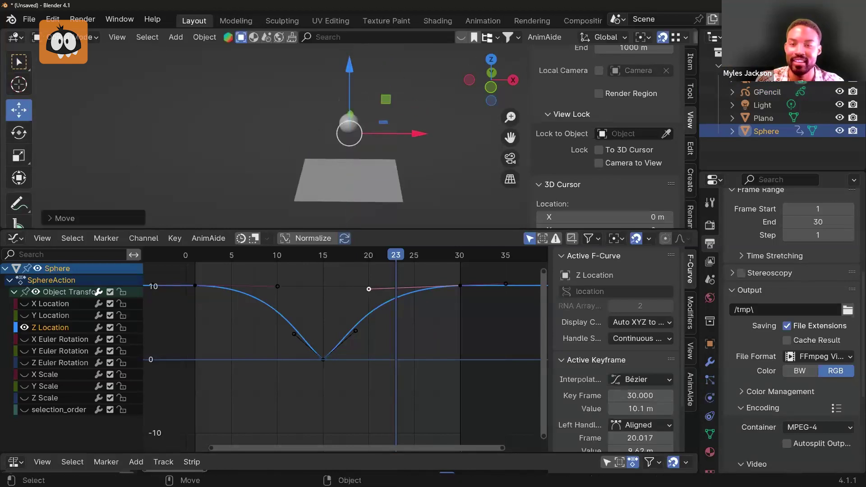
{"action": "left_click", "coordinate": [18, 135]}
{"action": "left_click", "coordinate": [25, 160]}
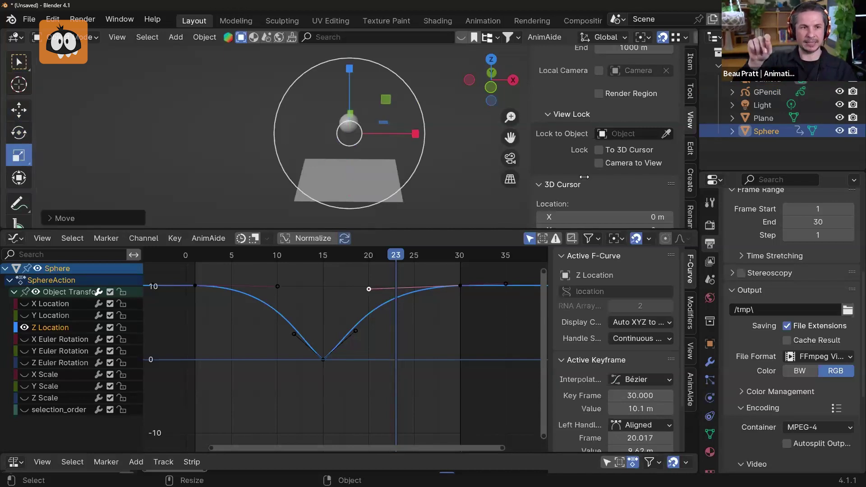
Place the 3D cursor on the sphere and turn on the viewport overlays
{"action": "mouse_move", "coordinate": [599, 477]}
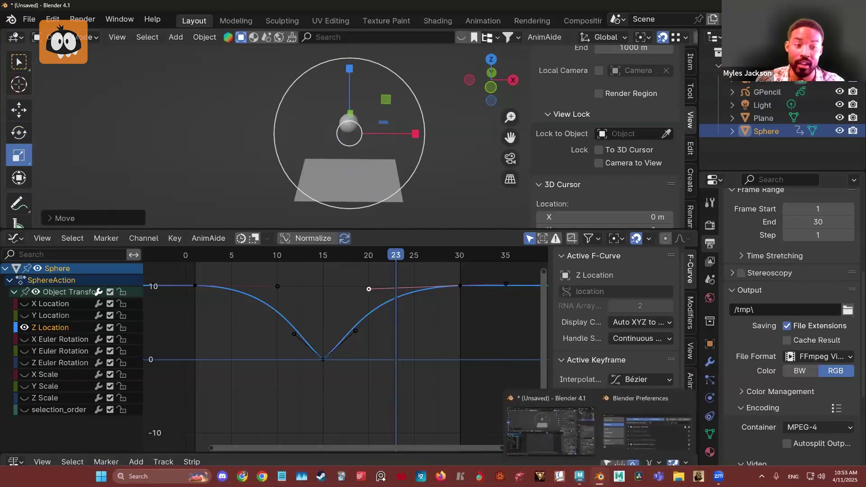
{"action": "left_click", "coordinate": [576, 440]}
{"action": "left_click", "coordinate": [24, 87]}
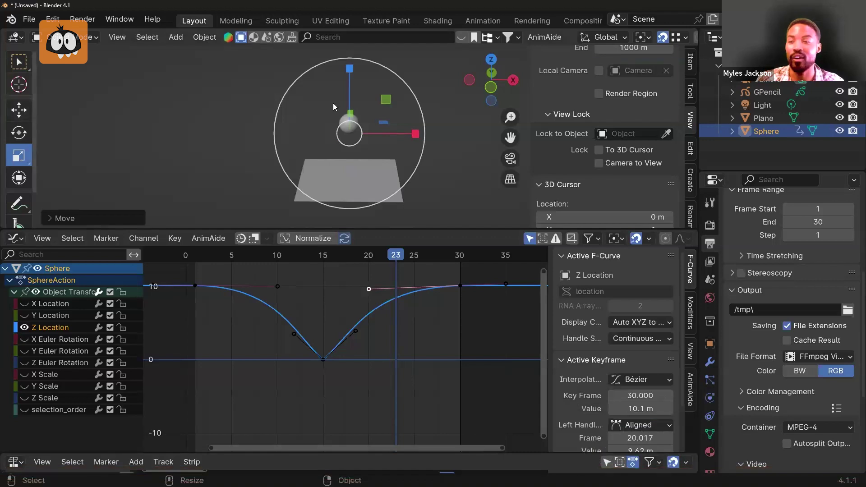
{"action": "left_click_drag", "start_coordinate": [332, 97], "coordinate": [344, 113]}
{"action": "key", "text": "ctrl+z"}
{"action": "scroll", "coordinate": [378, 129], "scroll_direction": "up", "scroll_amount": 3}
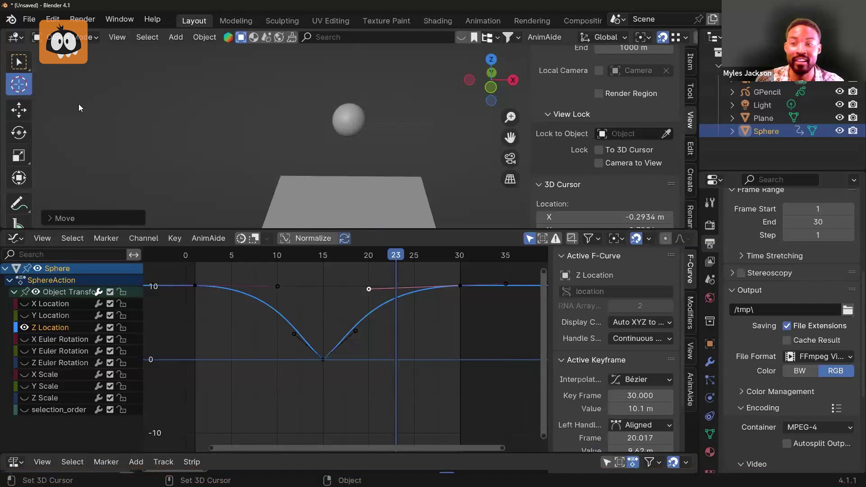
{"action": "mouse_move", "coordinate": [362, 108]}
{"action": "left_mouse_down"}
{"action": "mouse_move", "coordinate": [350, 116]}
{"action": "mouse_move", "coordinate": [350, 108]}
{"action": "left_mouse_up"}
{"action": "scroll", "coordinate": [675, 39], "scroll_direction": "right", "scroll_amount": 5}
{"action": "left_click", "coordinate": [689, 37]}
Switch to Maya, look at the Move tool's settings beside the selected ball, and close them
{"action": "mouse_move", "coordinate": [654, 486]}
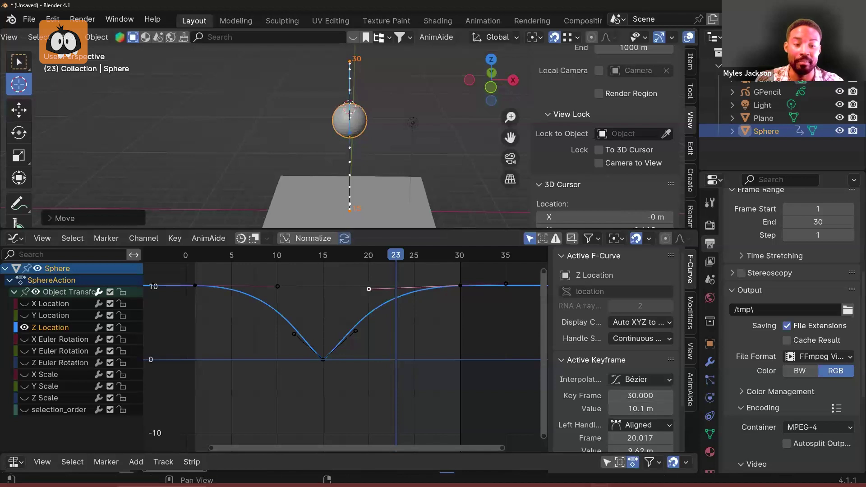
{"action": "left_click", "coordinate": [579, 477]}
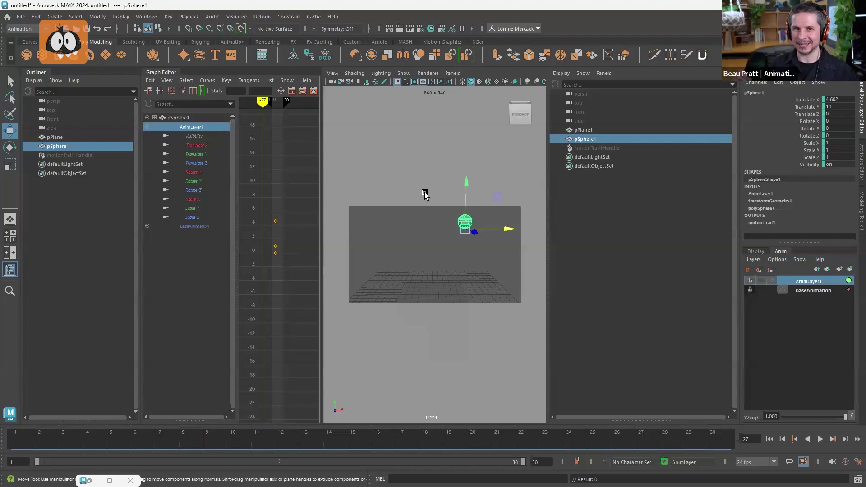
{"action": "scroll", "coordinate": [470, 256], "scroll_direction": "up", "scroll_amount": 5}
{"action": "scroll", "coordinate": [470, 253], "scroll_direction": "down", "scroll_amount": 3}
{"action": "middle_click_drag", "start_coordinate": [455, 260], "coordinate": [432, 277], "text": "alt"}
{"action": "double_click", "coordinate": [10, 132]}
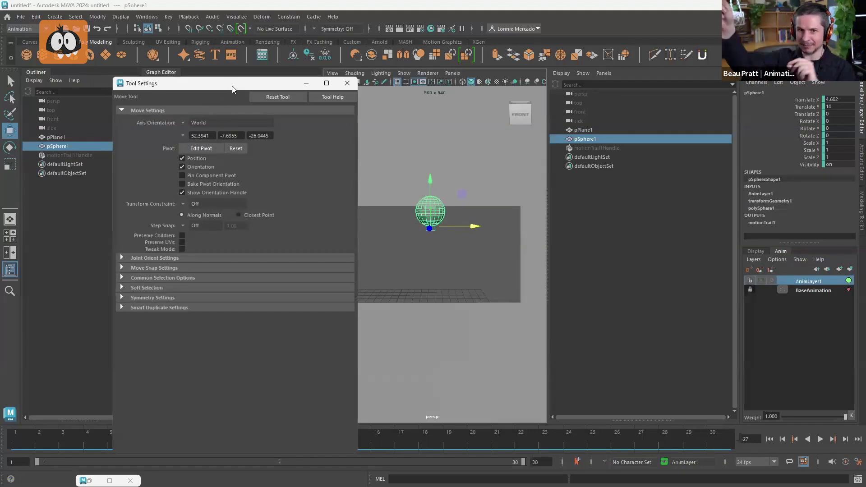
{"action": "left_click_drag", "start_coordinate": [232, 86], "coordinate": [276, 48]}
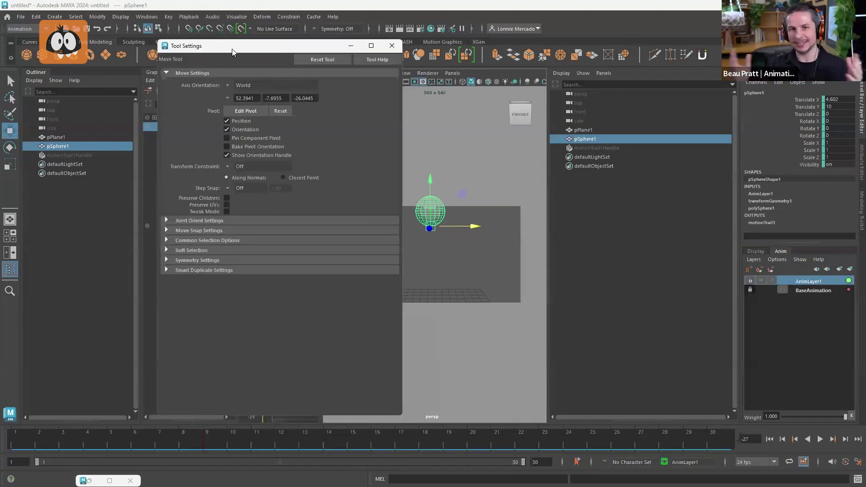
{"action": "left_click_drag", "start_coordinate": [230, 46], "coordinate": [200, 49]}
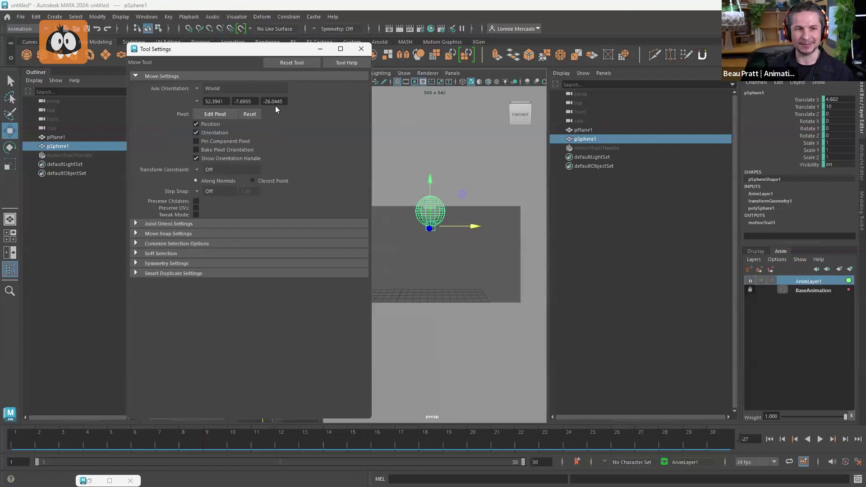
{"action": "middle_click_drag", "start_coordinate": [454, 229], "coordinate": [457, 242], "text": "alt"}
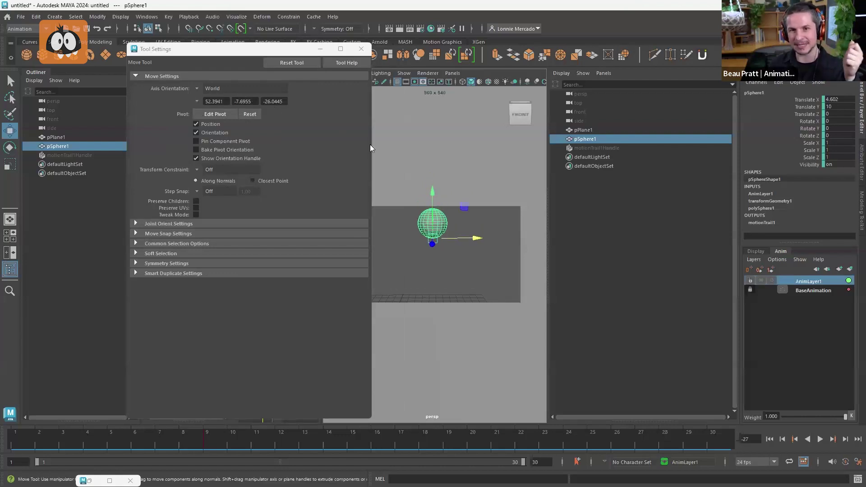
{"action": "left_click", "coordinate": [362, 49]}
Turn on pivot editing for the ball and turn it off again
{"action": "left_click_drag", "start_coordinate": [439, 244], "coordinate": [429, 238], "text": "alt"}
{"action": "middle_click_drag", "start_coordinate": [428, 238], "coordinate": [428, 247], "text": "alt"}
{"action": "scroll", "coordinate": [428, 248], "scroll_direction": "up", "scroll_amount": 5}
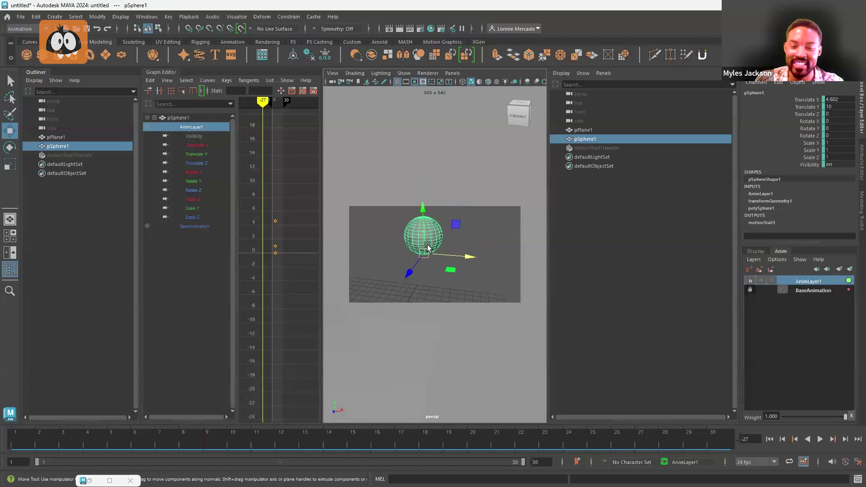
{"action": "key", "text": "d"}
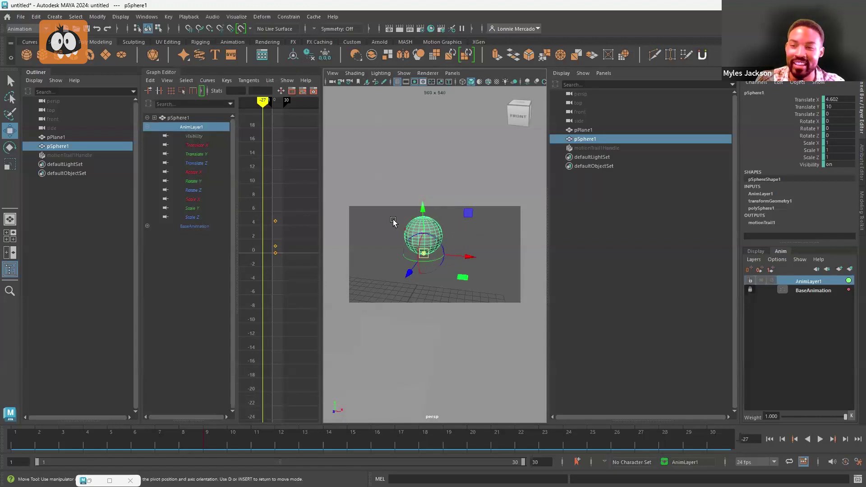
{"action": "key", "text": "d"}
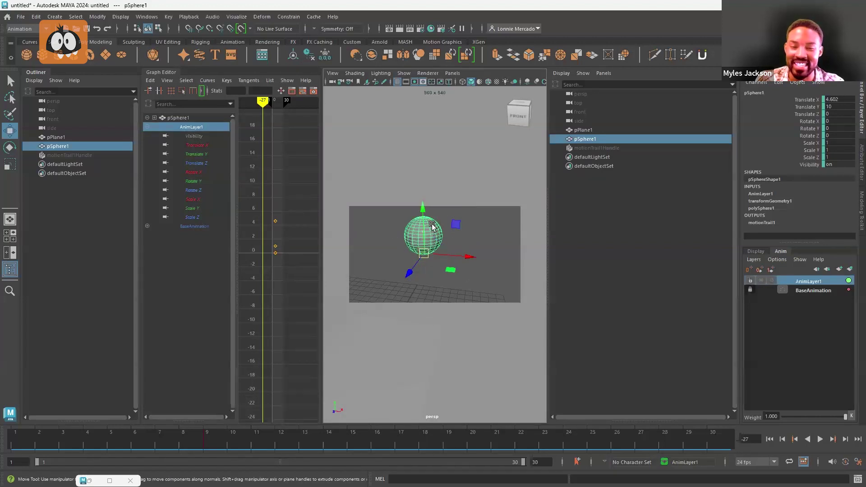
{"action": "scroll", "coordinate": [410, 239], "scroll_direction": "down", "scroll_amount": 3}
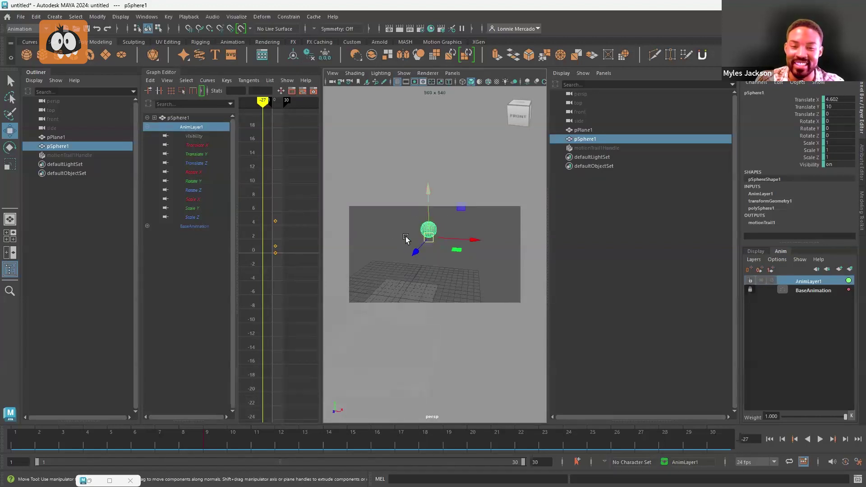
Look through the axis orientation options in the Move tool's settings, keep World, and minimize the settings window
{"action": "double_click", "coordinate": [10, 132]}
{"action": "left_click_drag", "start_coordinate": [230, 54], "coordinate": [289, 55]}
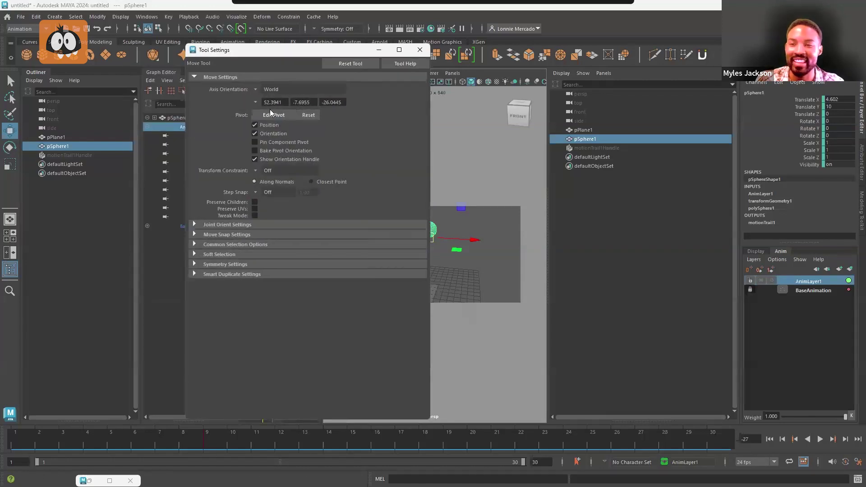
{"action": "left_click", "coordinate": [256, 89]}
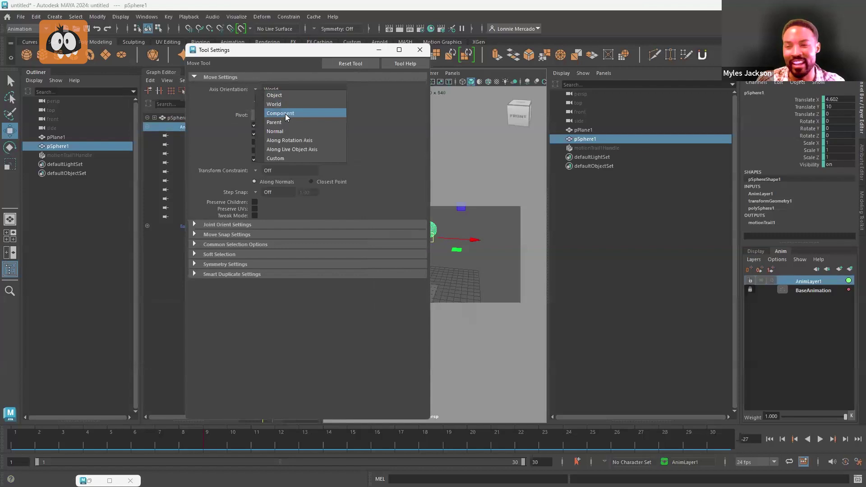
{"action": "left_click", "coordinate": [207, 122]}
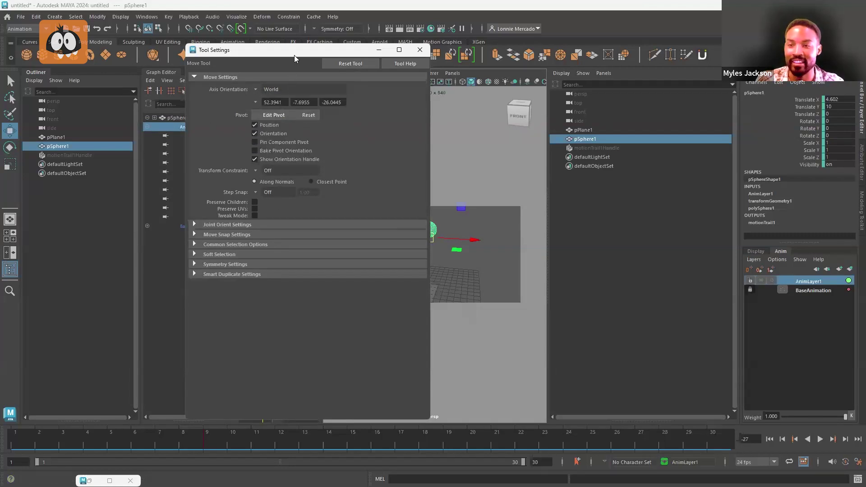
{"action": "left_click_drag", "start_coordinate": [292, 58], "coordinate": [250, 50]}
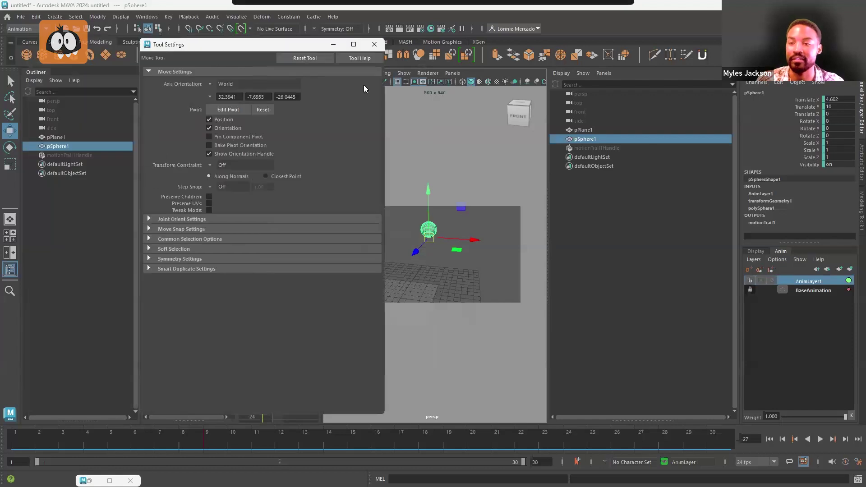
{"action": "left_click", "coordinate": [226, 84]}
{"action": "left_click", "coordinate": [223, 99]}
{"action": "left_click", "coordinate": [333, 44]}
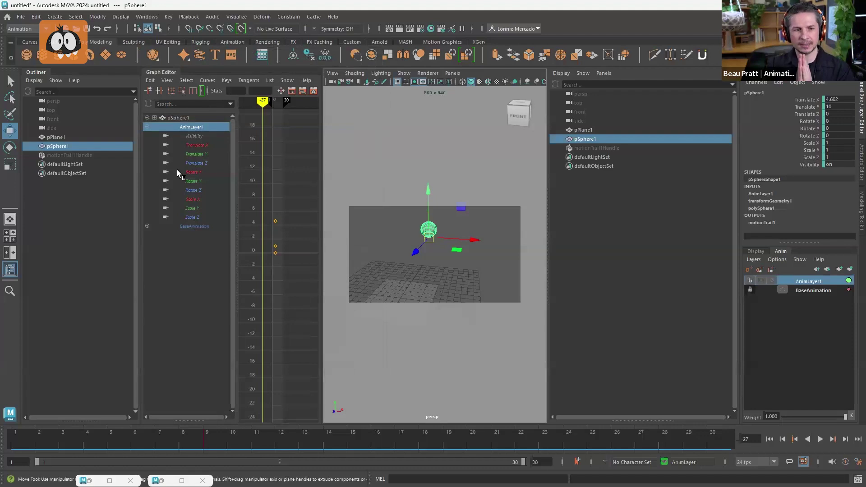
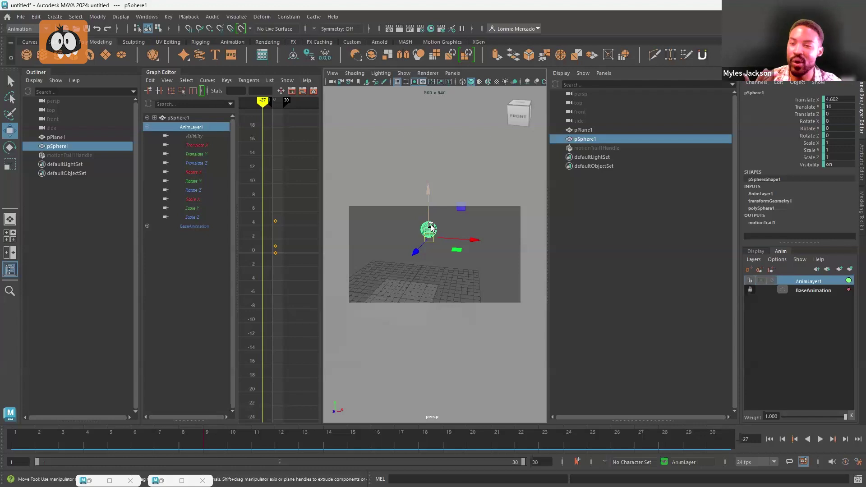
Switch to Blender and open the object constraint settings of the selected sphere
{"action": "mouse_move", "coordinate": [442, 231]}
{"action": "left_mouse_down", "text": "alt"}
{"action": "mouse_move", "coordinate": [457, 238]}
{"action": "mouse_move", "coordinate": [453, 227]}
{"action": "mouse_move", "coordinate": [427, 277]}
{"action": "mouse_move", "coordinate": [433, 251]}
{"action": "mouse_move", "coordinate": [451, 247]}
{"action": "mouse_move", "coordinate": [449, 225]}
{"action": "mouse_move", "coordinate": [447, 235]}
{"action": "left_mouse_up", "text": "alt"}
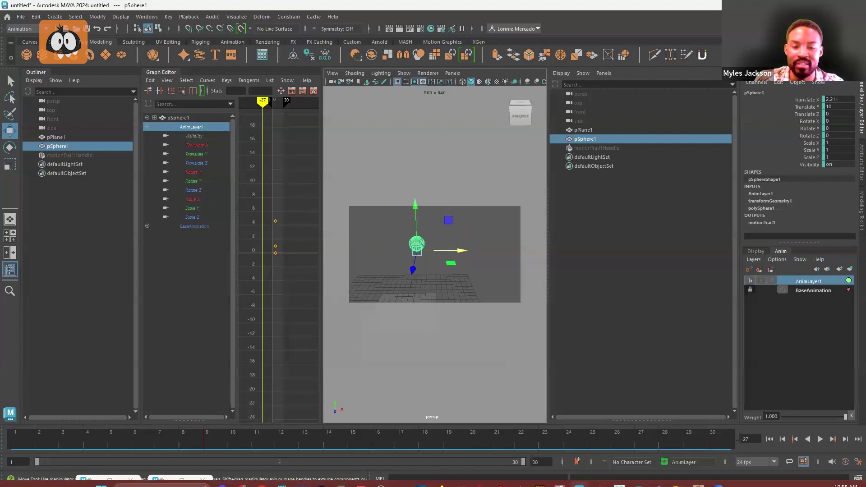
{"action": "mouse_move", "coordinate": [598, 474]}
{"action": "left_click", "coordinate": [537, 434]}
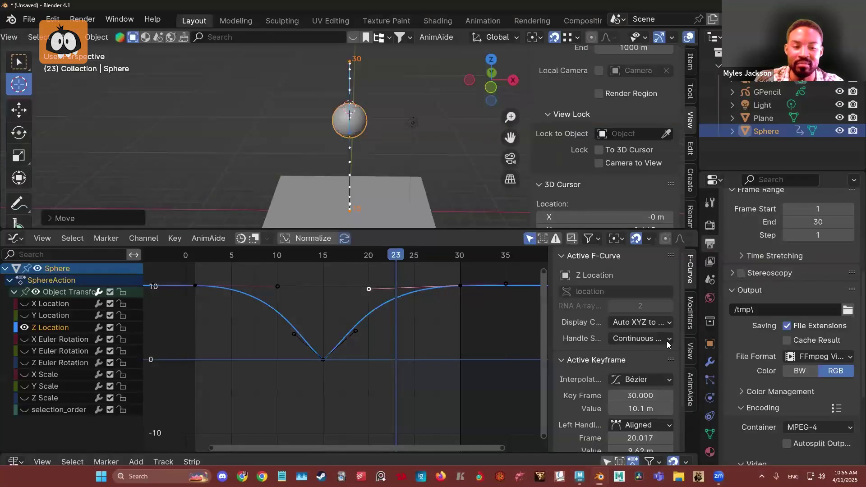
{"action": "scroll", "coordinate": [747, 348], "scroll_direction": "down", "scroll_amount": 4}
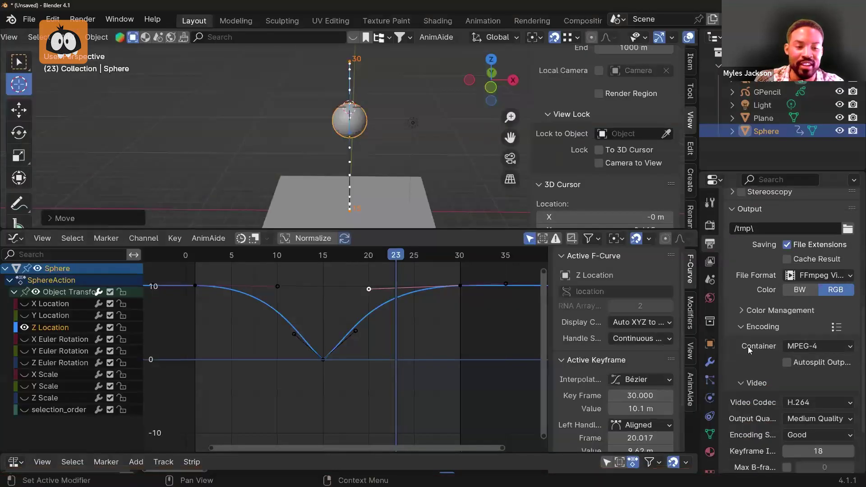
{"action": "left_click", "coordinate": [710, 362]}
{"action": "left_click", "coordinate": [710, 344]}
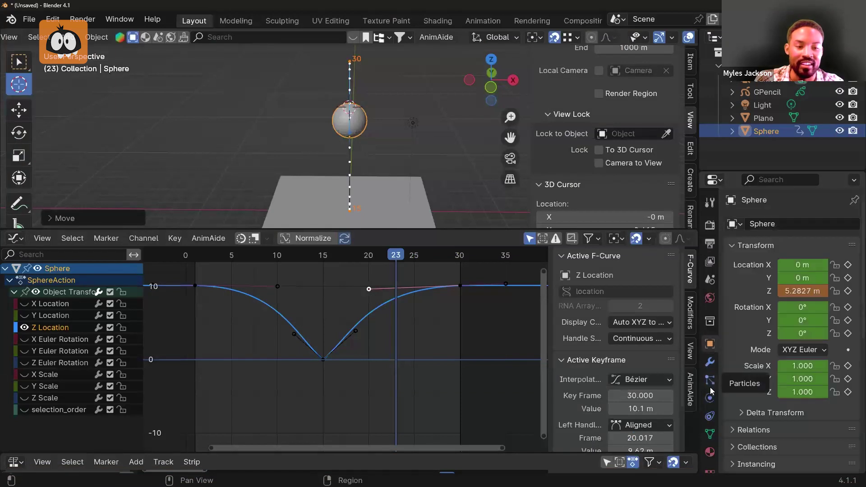
{"action": "left_click", "coordinate": [710, 416]}
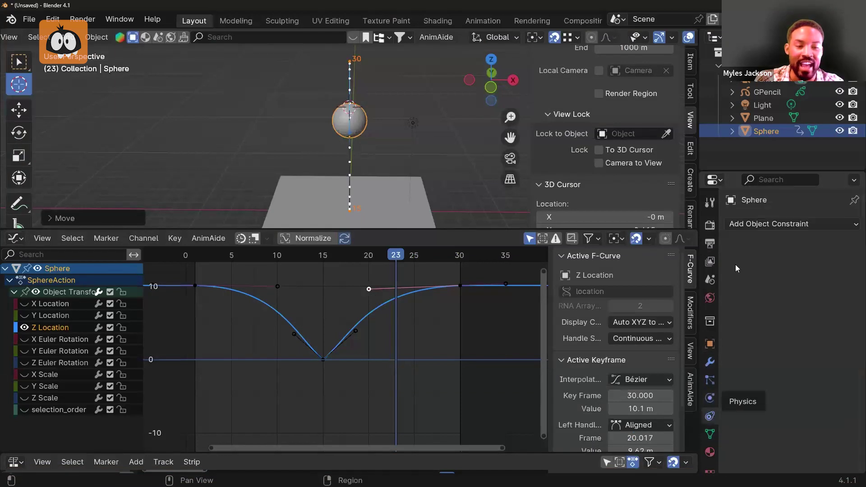
Add a Child Of constraint to the sphere with the plane as its target
{"action": "left_click", "coordinate": [757, 225]}
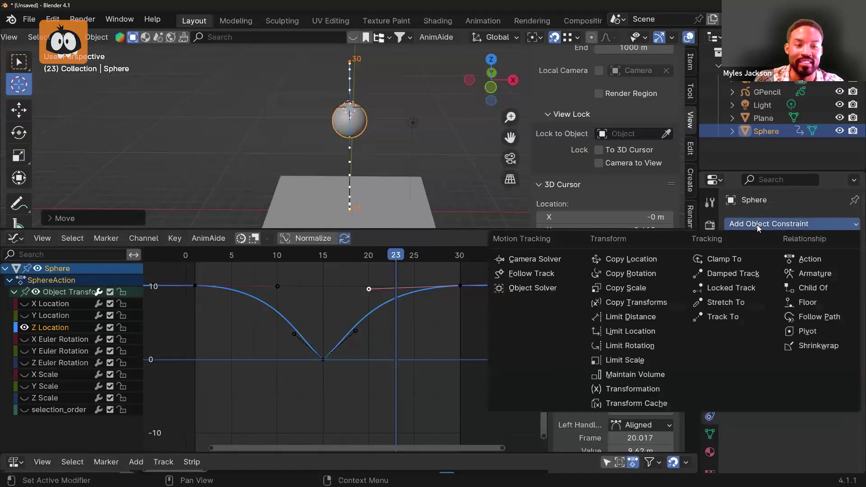
{"action": "left_click", "coordinate": [814, 289]}
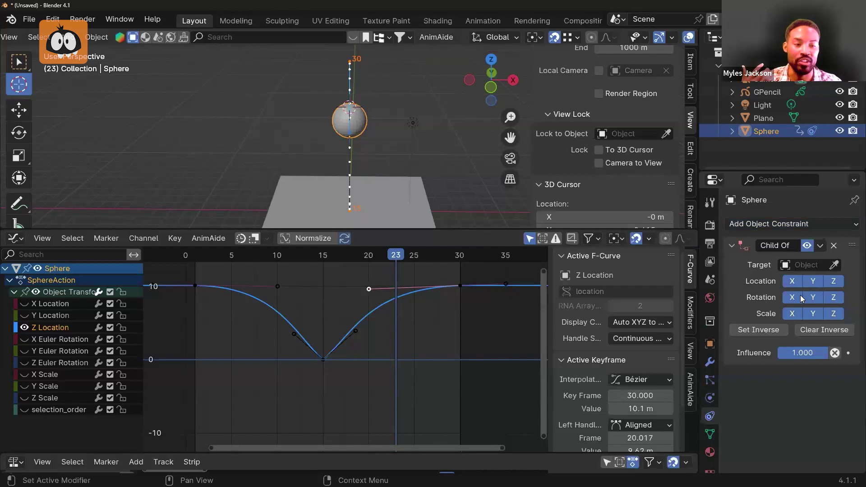
{"action": "left_click", "coordinate": [834, 265]}
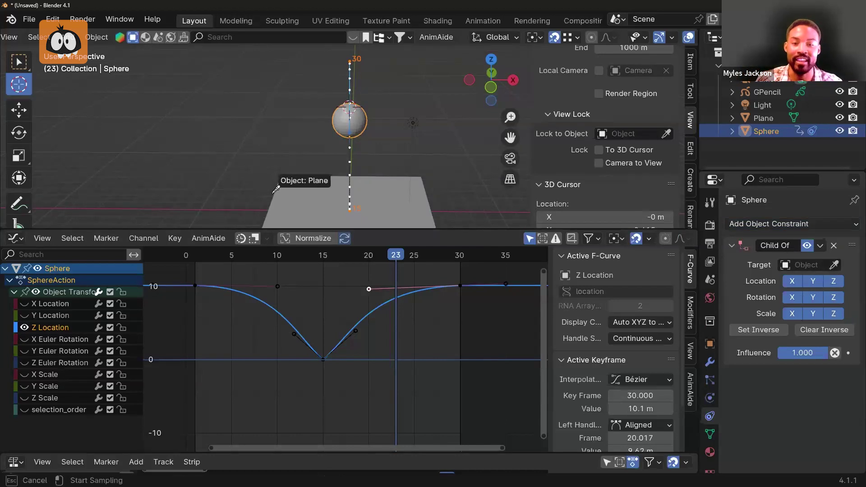
{"action": "left_click", "coordinate": [301, 188]}
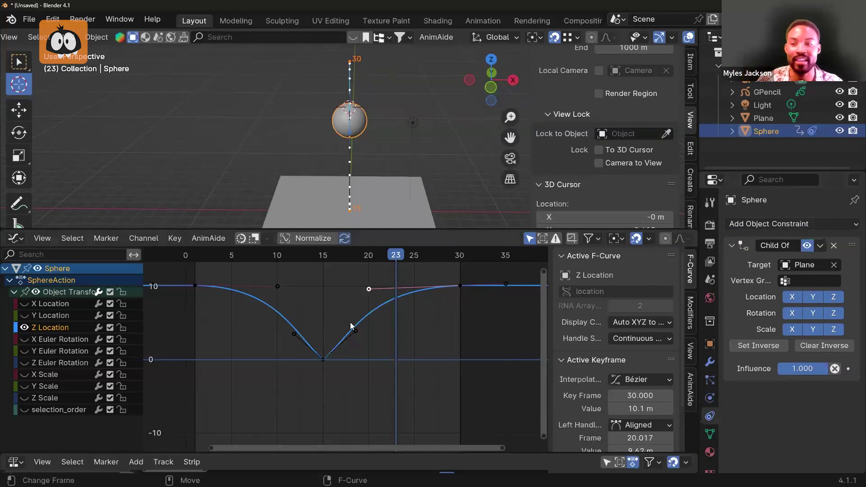
Switch to Maya, create a second polygon sphere and raise it to about 6.6 in Translate Y
{"action": "mouse_move", "coordinate": [579, 476]}
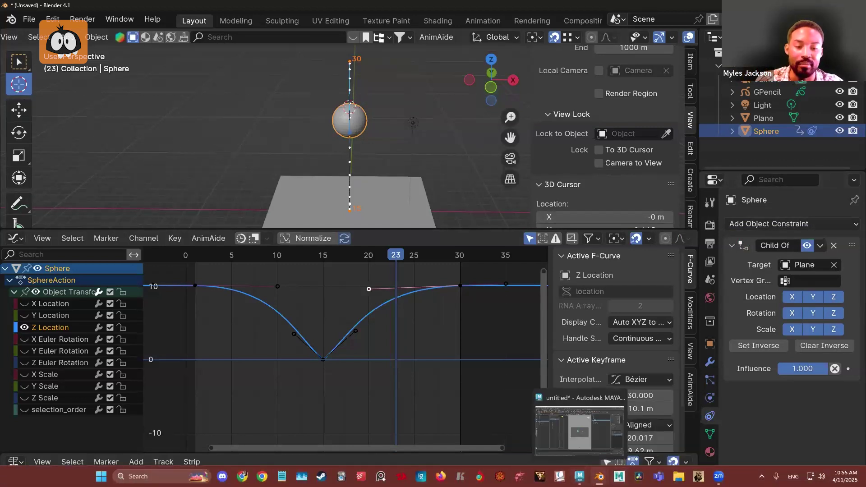
{"action": "left_click", "coordinate": [586, 430]}
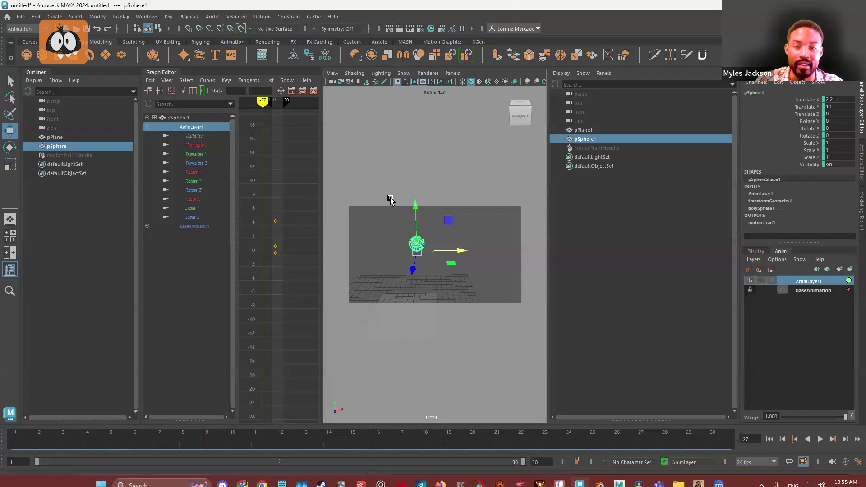
{"action": "scroll", "coordinate": [446, 231], "scroll_direction": "up", "scroll_amount": 5}
{"action": "scroll", "coordinate": [428, 244], "scroll_direction": "down", "scroll_amount": 5}
{"action": "scroll", "coordinate": [428, 244], "scroll_direction": "up", "scroll_amount": 5}
{"action": "middle_click_drag", "start_coordinate": [378, 273], "coordinate": [430, 253], "text": "alt"}
{"action": "left_click", "coordinate": [435, 252]}
{"action": "left_click_drag", "start_coordinate": [447, 206], "coordinate": [430, 239], "text": "alt"}
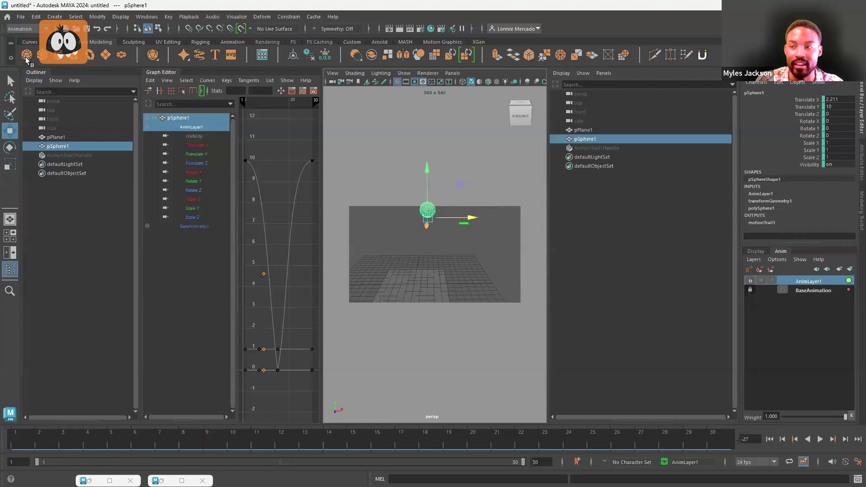
{"action": "left_click", "coordinate": [26, 54]}
{"action": "left_click_drag", "start_coordinate": [413, 251], "coordinate": [413, 210]}
{"action": "middle_click_drag", "start_coordinate": [467, 249], "coordinate": [466, 260], "text": "alt"}
Apply a Parent constraint that makes the new sphere follow the animated ball
{"action": "left_click", "coordinate": [424, 222]}
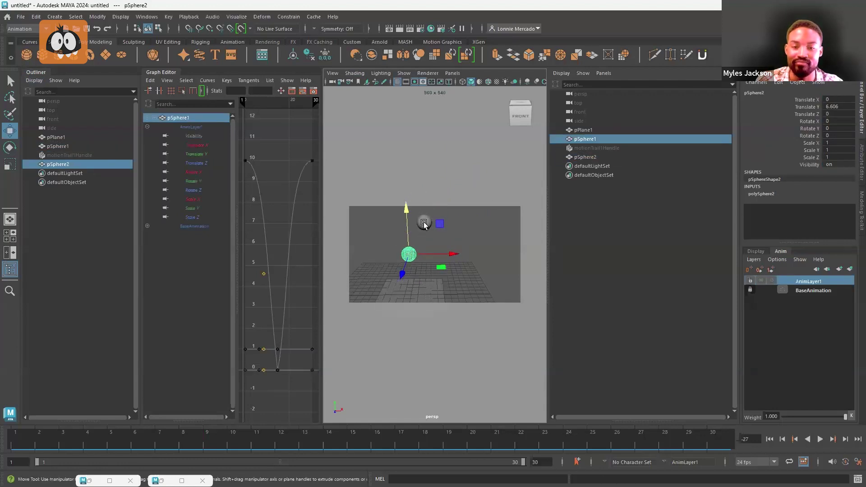
{"action": "left_click", "coordinate": [405, 255], "text": "shift"}
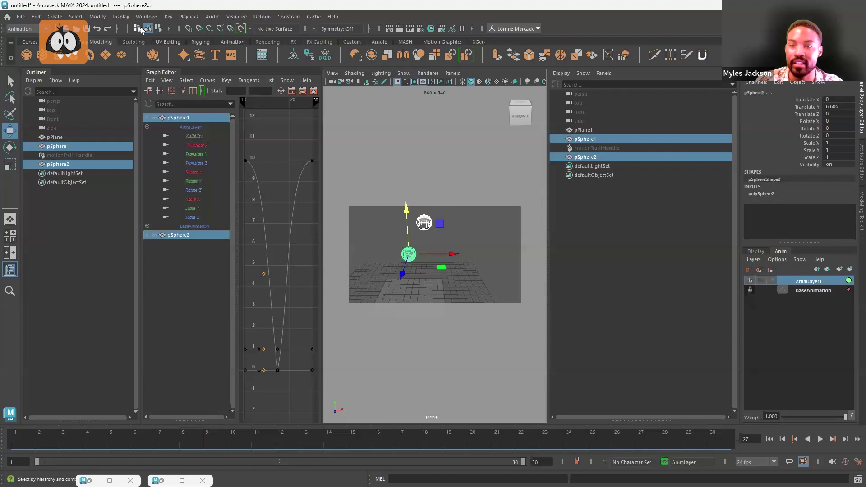
{"action": "left_click", "coordinate": [282, 16]}
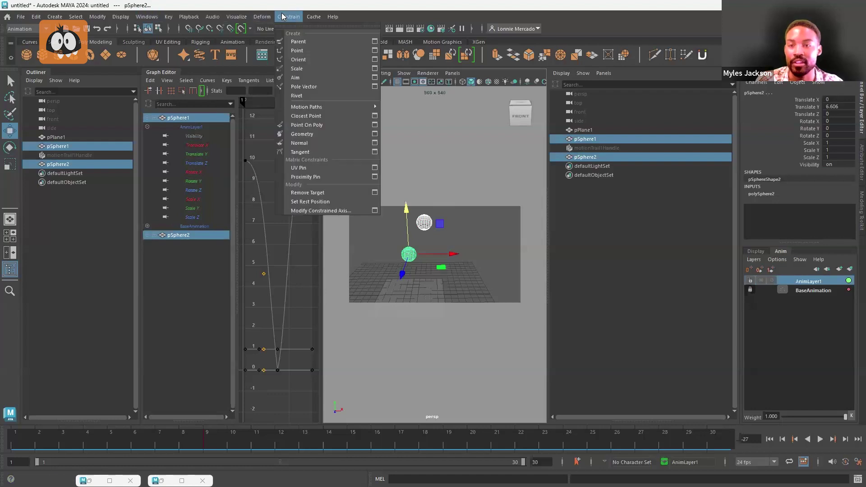
{"action": "left_click", "coordinate": [305, 40]}
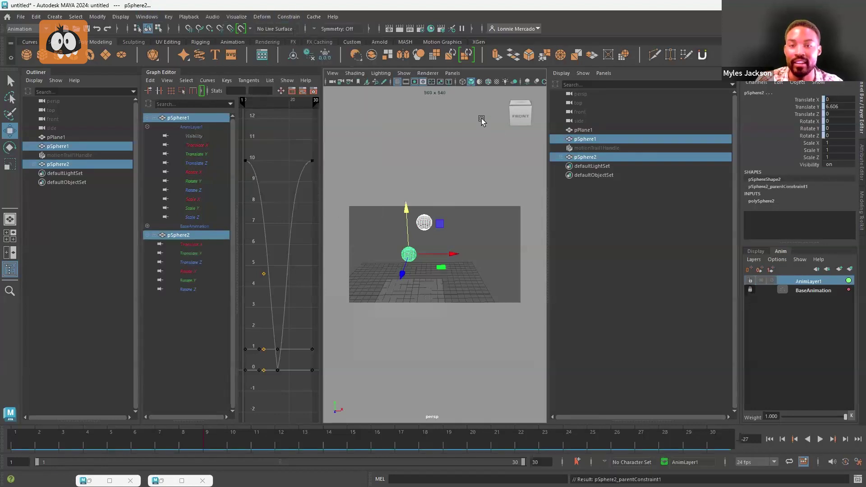
Examine the new sphere's shape inputs and its parent constraint attributes
{"action": "left_click", "coordinate": [770, 201]}
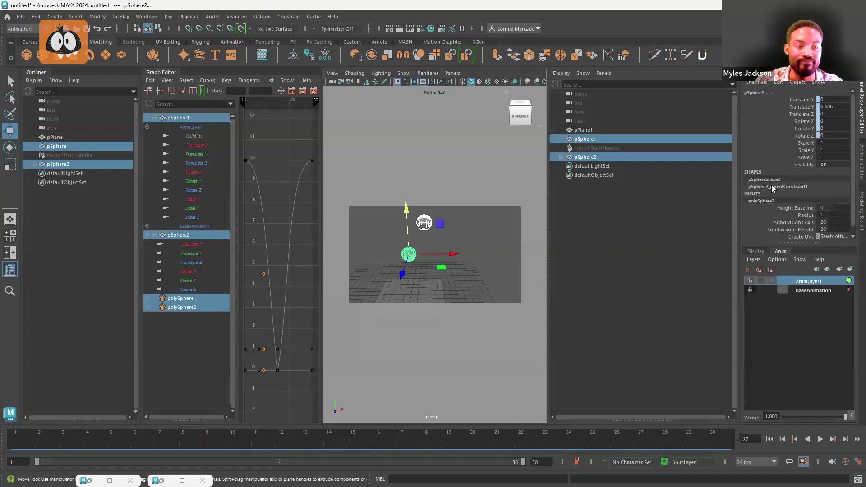
{"action": "left_click", "coordinate": [774, 186]}
{"action": "left_click", "coordinate": [773, 179]}
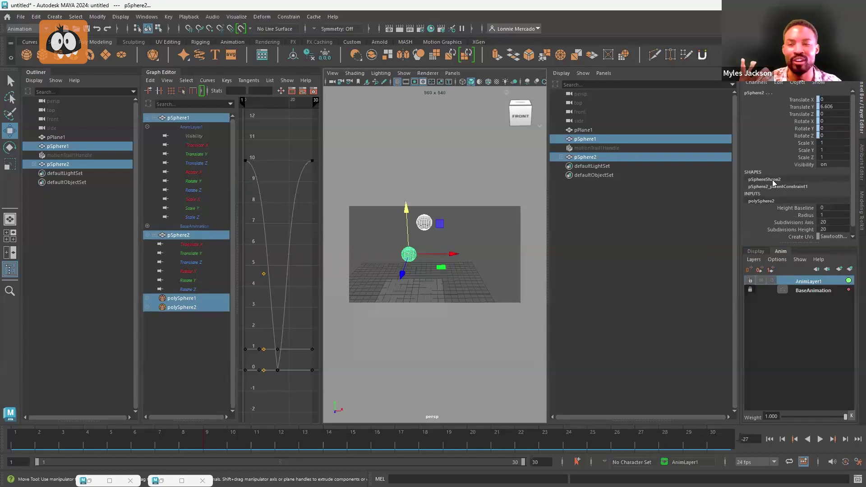
{"action": "left_click", "coordinate": [775, 187]}
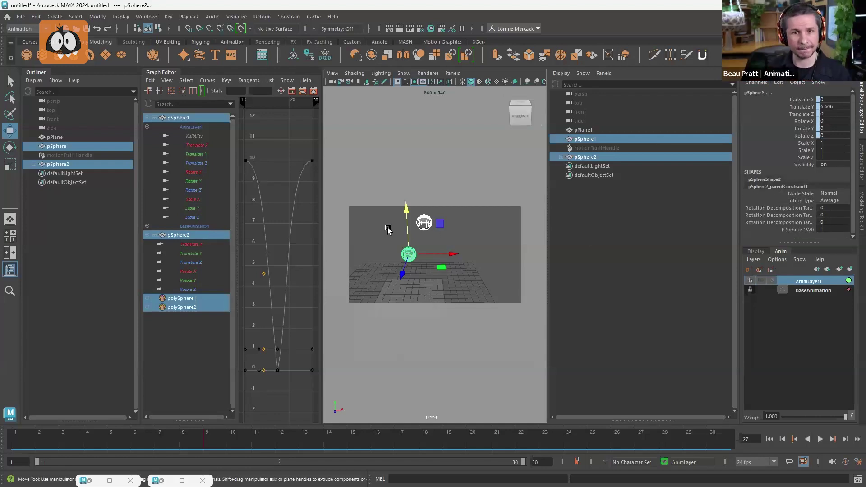
Move both spheres upward together, and lower only the constrained sphere to about 7 in Translate Y
{"action": "left_click_drag", "start_coordinate": [408, 234], "coordinate": [413, 239]}
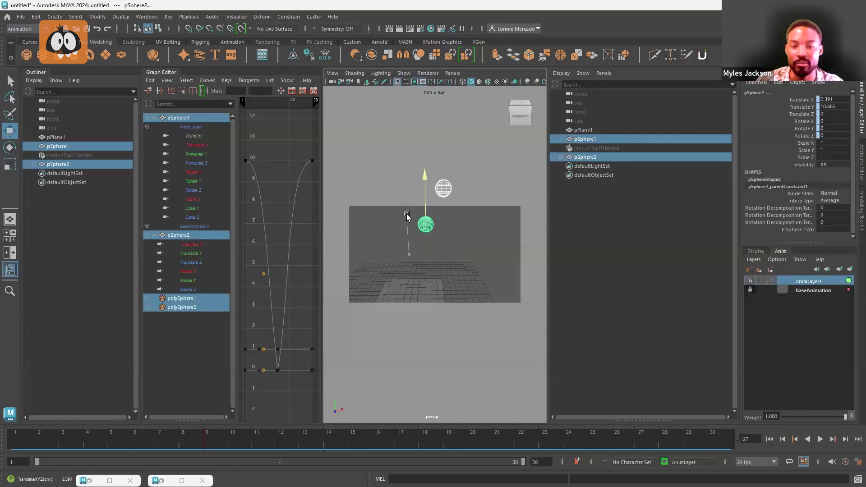
{"action": "left_click", "coordinate": [429, 233]}
{"action": "left_click", "coordinate": [426, 228]}
{"action": "left_click_drag", "start_coordinate": [425, 201], "coordinate": [423, 248]}
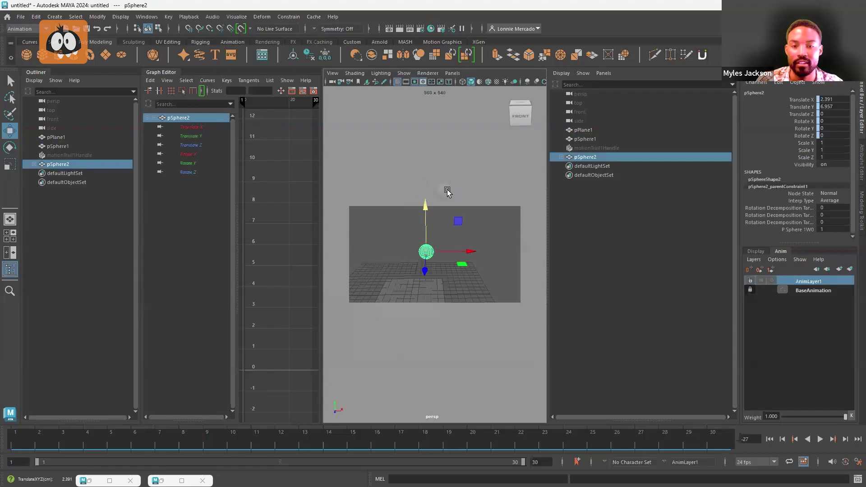
Lower the driving ball to about 7.9 in Translate Y, check the constrained sphere's channels, and clear the selection
{"action": "left_click", "coordinate": [445, 191]}
{"action": "left_click_drag", "start_coordinate": [445, 145], "coordinate": [460, 226]}
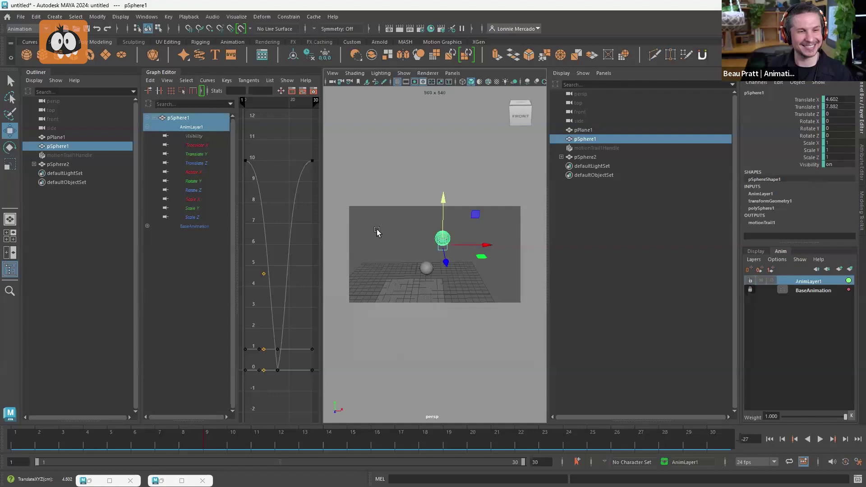
{"action": "left_click", "coordinate": [403, 214]}
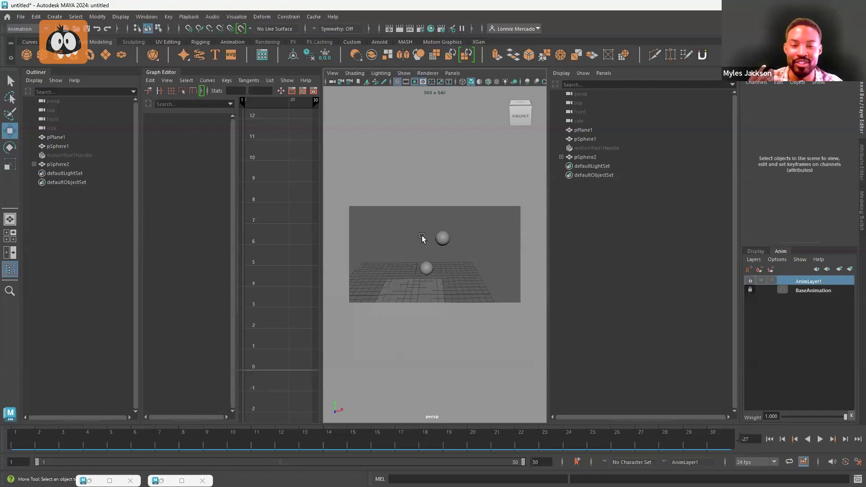
{"action": "left_click", "coordinate": [426, 269]}
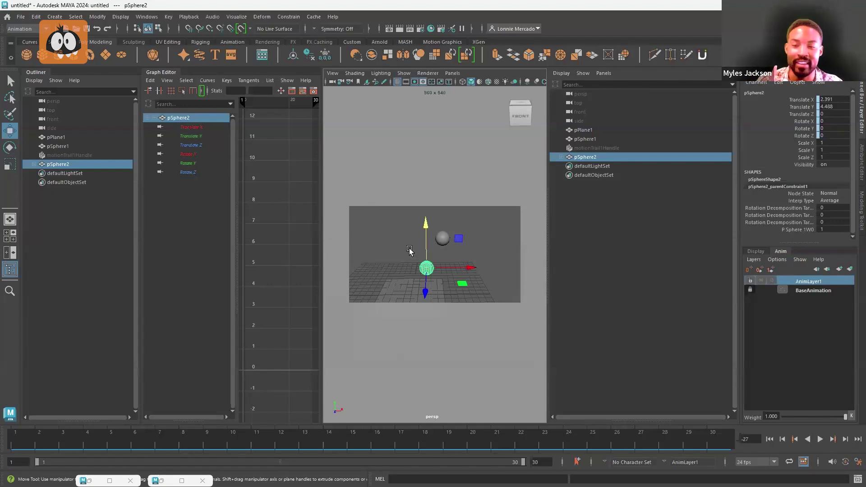
{"action": "left_click", "coordinate": [394, 217]}
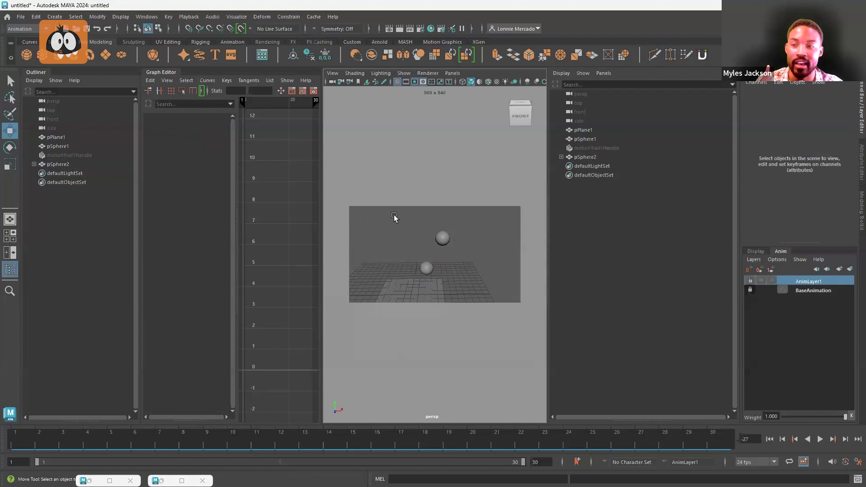
Switch to Blender, change the Graph Editor area to a Timeline and expand the sphere's Object Transforms channels
{"action": "mouse_move", "coordinate": [600, 476]}
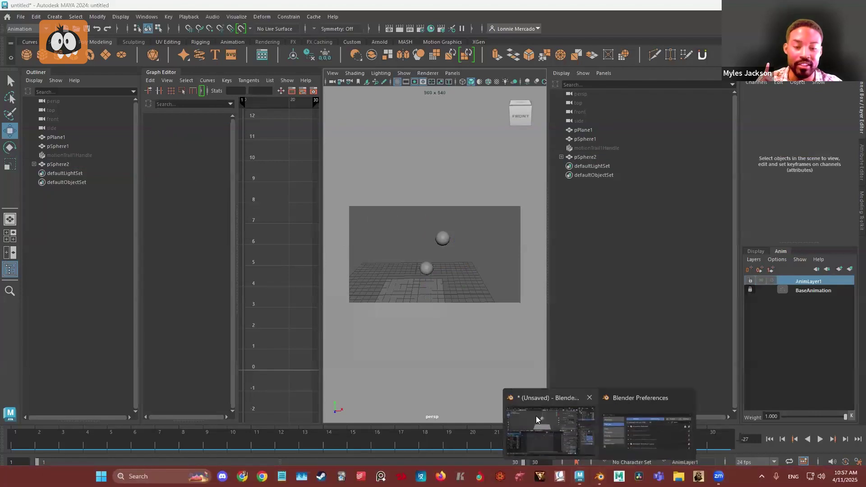
{"action": "left_click", "coordinate": [524, 399]}
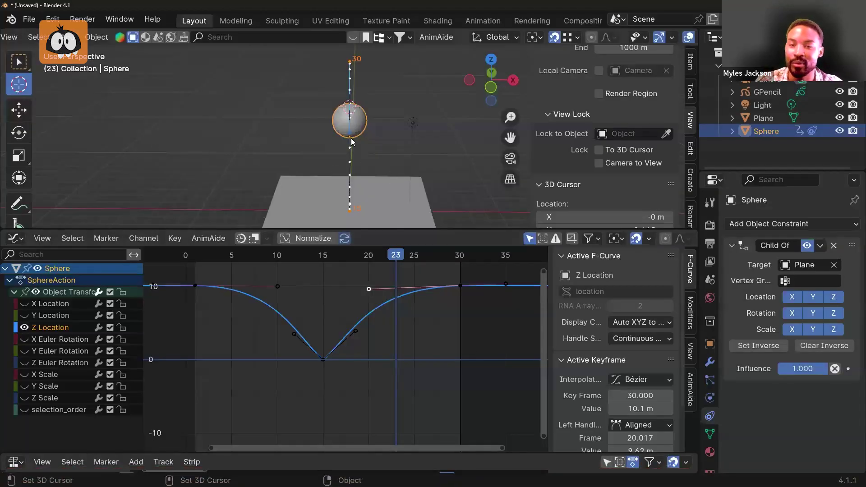
{"action": "left_click", "coordinate": [15, 238]}
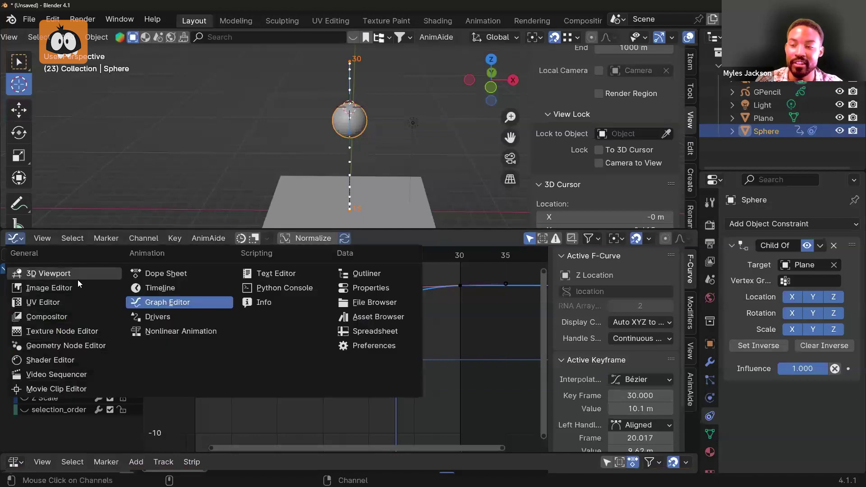
{"action": "left_click", "coordinate": [218, 290]}
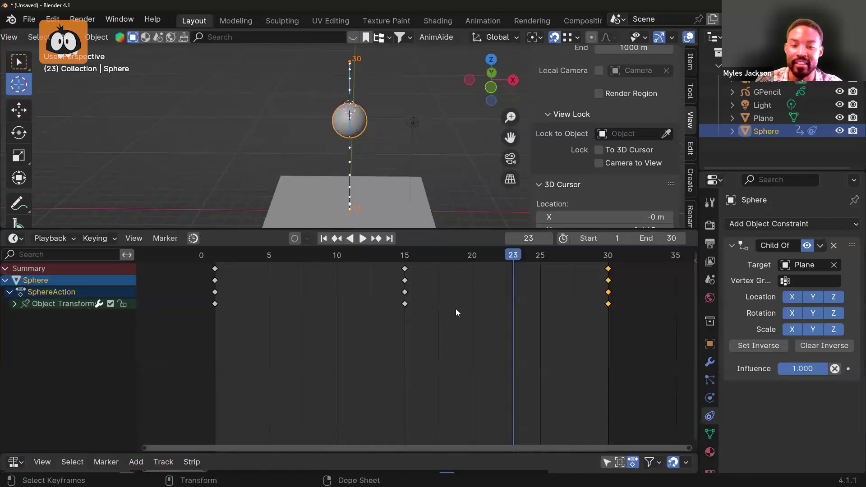
{"action": "left_click", "coordinate": [15, 304]}
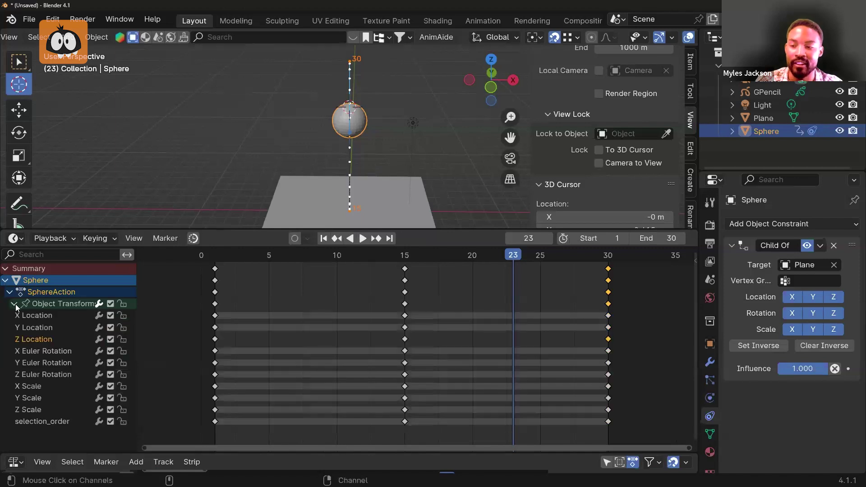
{"action": "scroll", "coordinate": [204, 298], "scroll_direction": "down", "scroll_amount": 1}
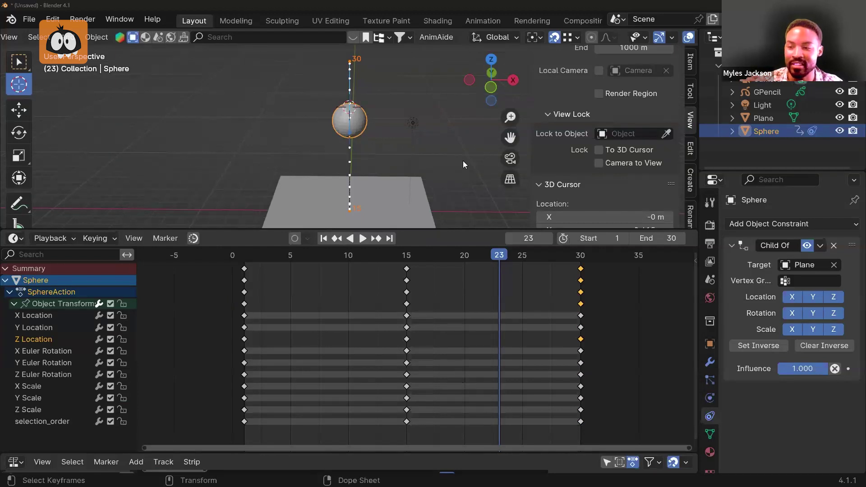
Go through the sphere's keyed rotation and scale channels, ending on Y Scale
{"action": "left_click", "coordinate": [56, 351]}
{"action": "left_click", "coordinate": [55, 363]}
{"action": "left_click", "coordinate": [54, 374]}
{"action": "left_click", "coordinate": [44, 397]}
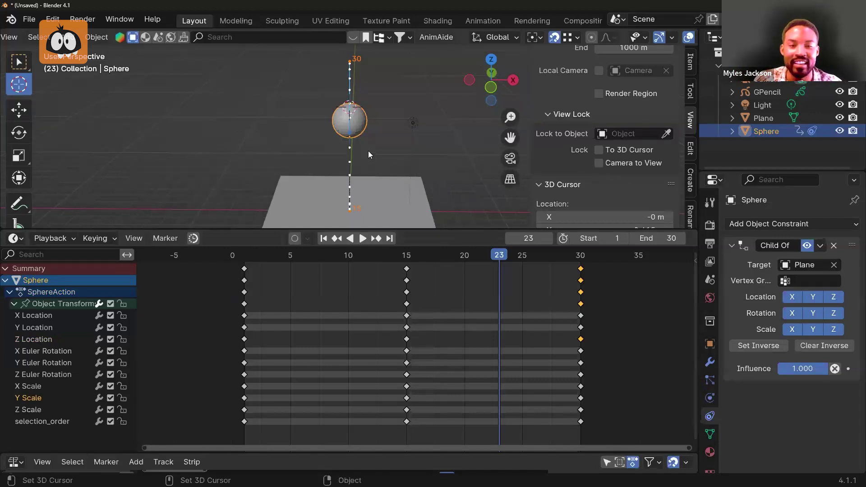
Select all of the sphere's keyframes in the timeline and delete them
{"action": "scroll", "coordinate": [383, 135], "scroll_direction": "down", "scroll_amount": 1}
{"action": "middle_click_drag", "start_coordinate": [405, 107], "coordinate": [266, 176]}
{"action": "scroll", "coordinate": [392, 252], "scroll_direction": "down", "scroll_amount": 1}
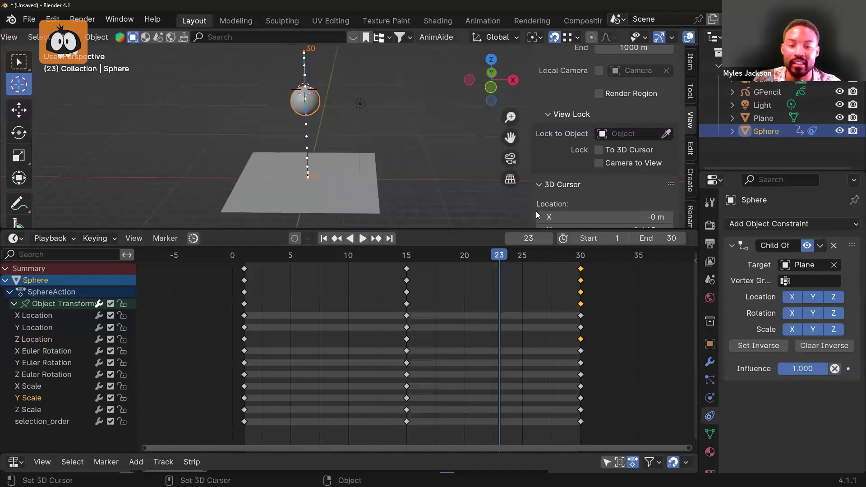
{"action": "left_click_drag", "start_coordinate": [601, 257], "coordinate": [219, 441]}
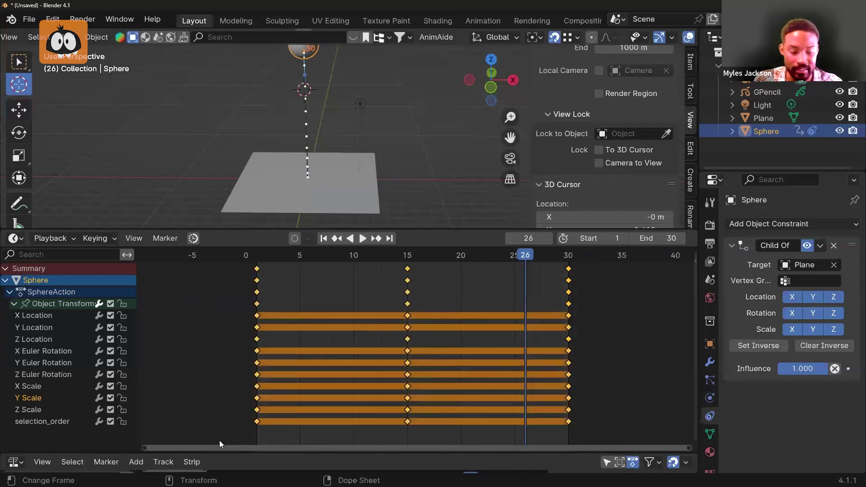
{"action": "key", "text": "Delete"}
Key the sphere's location, rotation and scale at frame 1, and toggle the Object Transforms group to check its channels
{"action": "left_click", "coordinate": [255, 255]}
{"action": "key", "text": "space"}
{"action": "key", "text": "space"}
{"action": "key", "text": "i"}
{"action": "left_click", "coordinate": [15, 305]}
{"action": "left_click", "coordinate": [16, 305]}
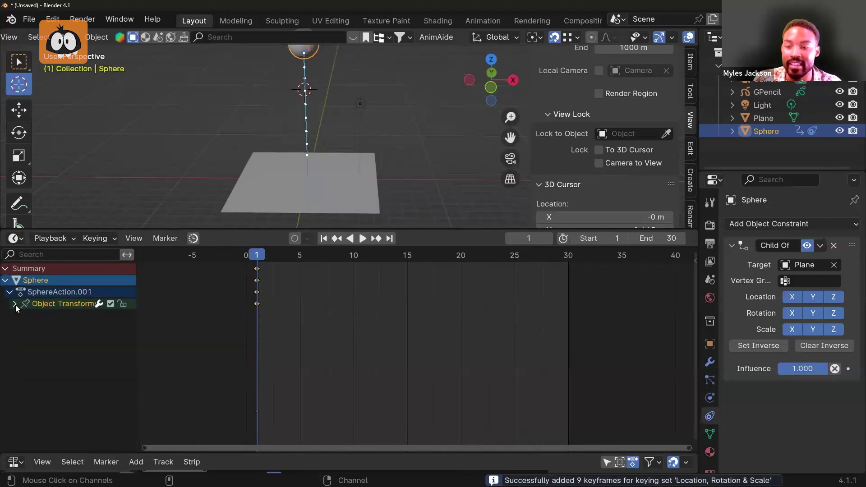
Set the active keying set to Location and delete the sphere's existing keyframes at frame 1
{"action": "left_click", "coordinate": [99, 240]}
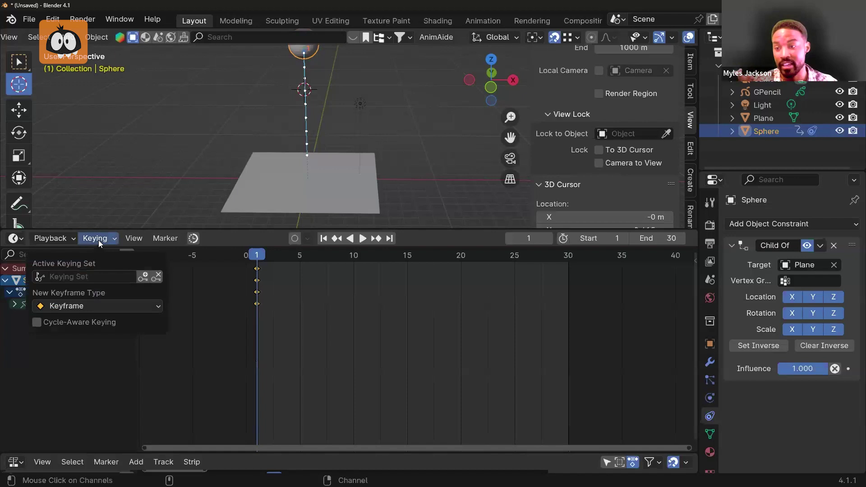
{"action": "left_click", "coordinate": [90, 277]}
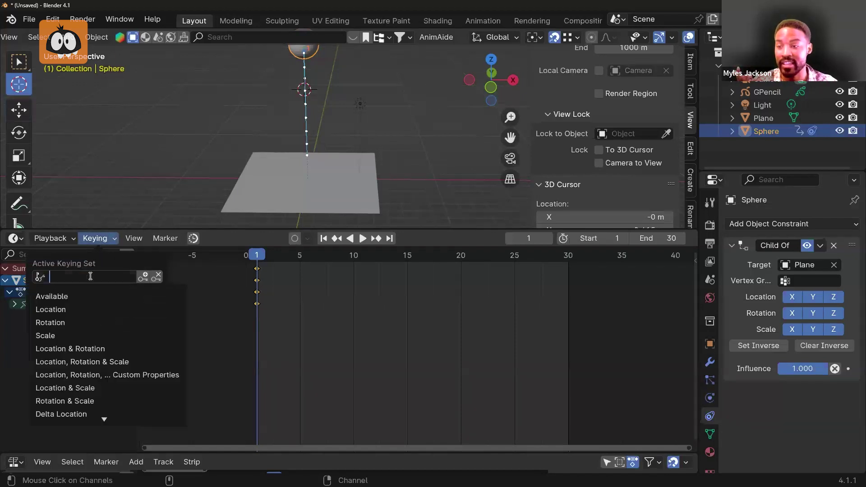
{"action": "left_click", "coordinate": [79, 309]}
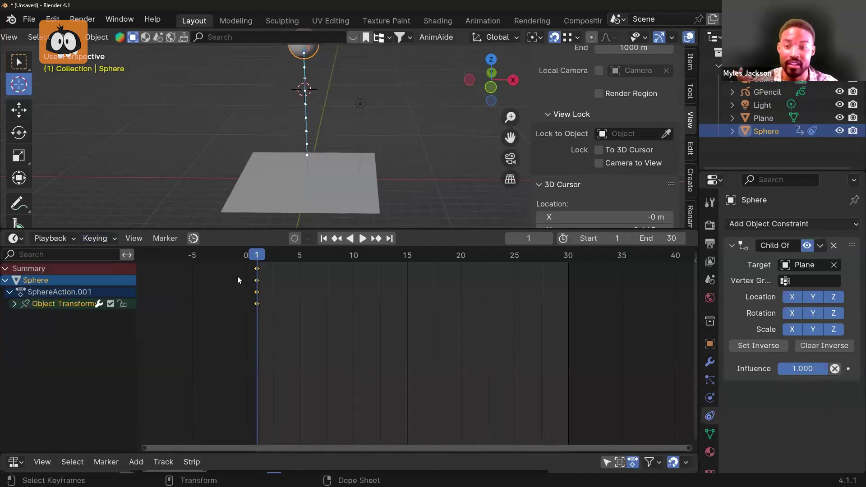
{"action": "key", "text": "Delete"}
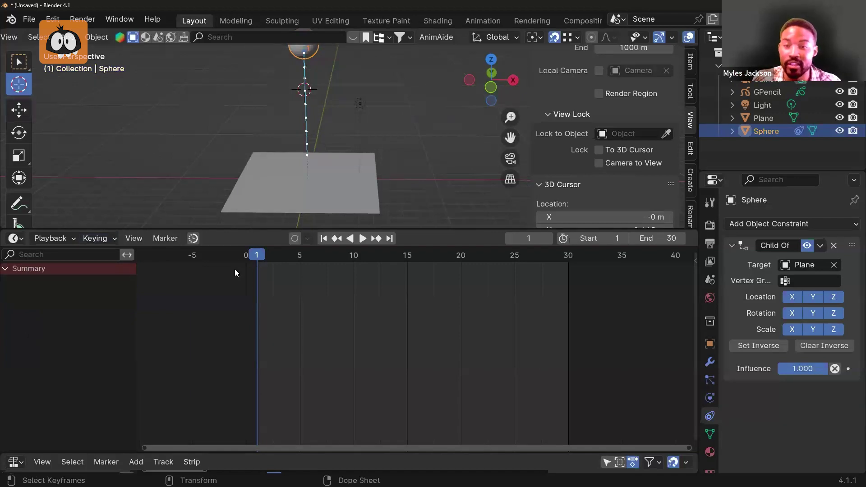
Key the sphere's location, rotation and scale at frame 1 and expand its Object Transforms channels
{"action": "key", "text": "space"}
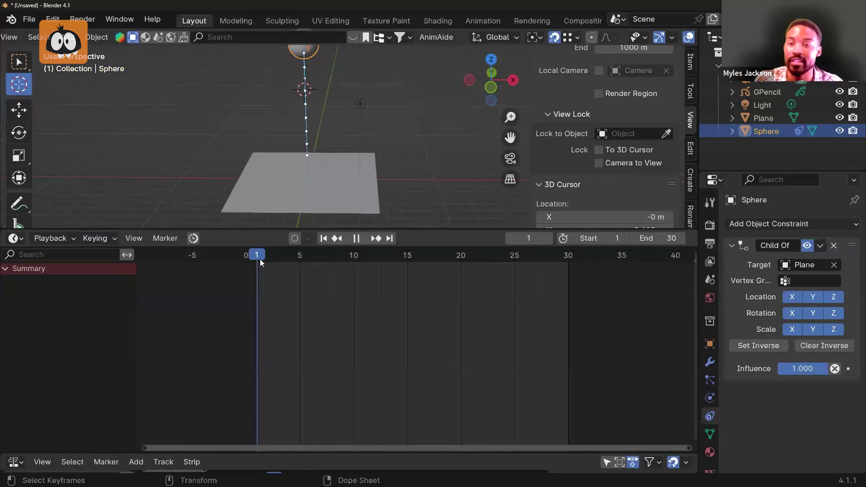
{"action": "key", "text": "Escape"}
{"action": "key", "text": "i"}
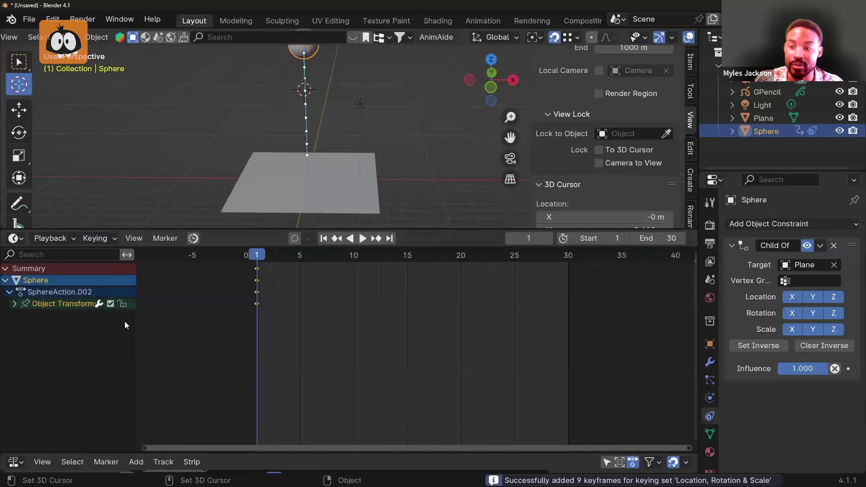
{"action": "left_click", "coordinate": [15, 305]}
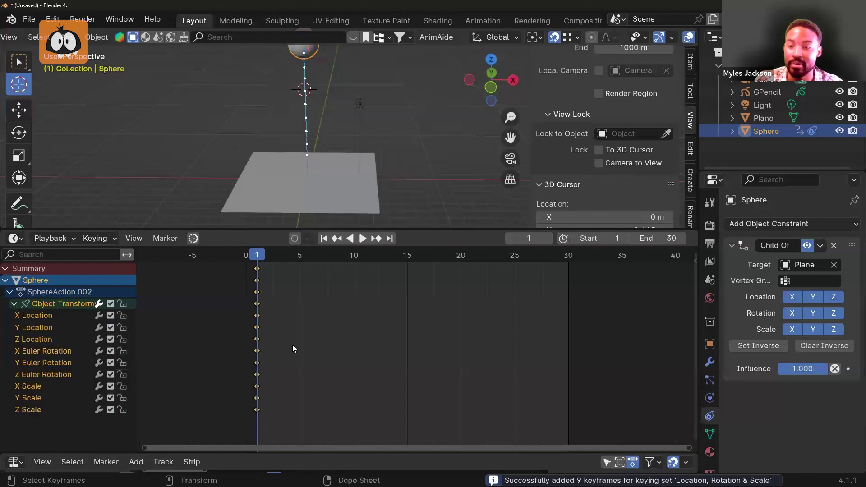
Clear the active keying set and choose Location for it again
{"action": "left_click", "coordinate": [90, 306]}
{"action": "left_click", "coordinate": [90, 306]}
{"action": "left_click", "coordinate": [129, 276]}
{"action": "left_click", "coordinate": [132, 277]}
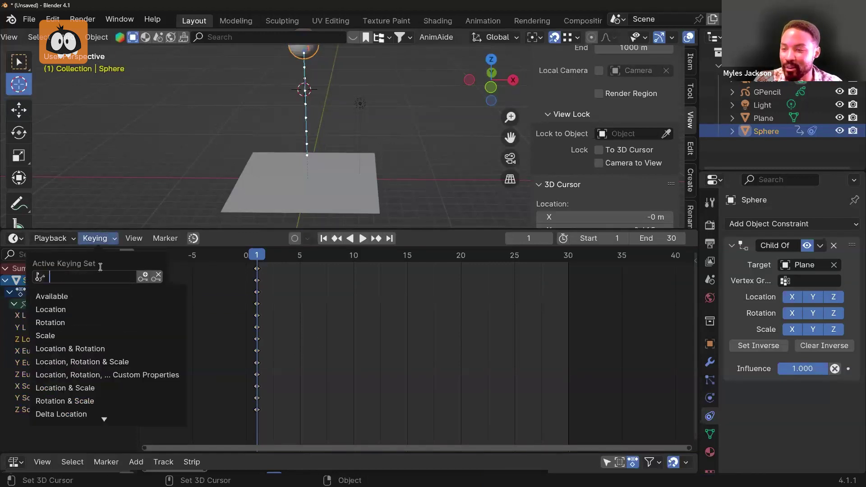
{"action": "left_click", "coordinate": [60, 297]}
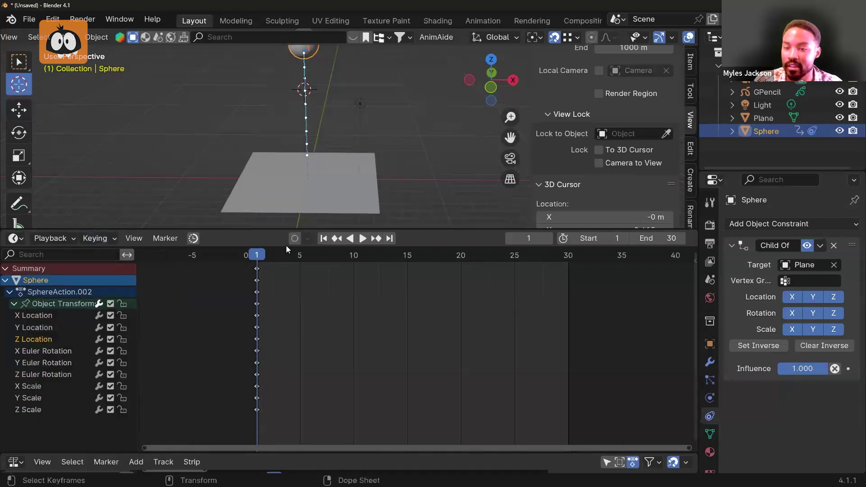
Turn on auto keying and delete all of the sphere's keyframes at frame 1
{"action": "left_click", "coordinate": [308, 239]}
{"action": "left_click", "coordinate": [298, 240]}
{"action": "left_click", "coordinate": [296, 239]}
{"action": "left_click", "coordinate": [308, 239]}
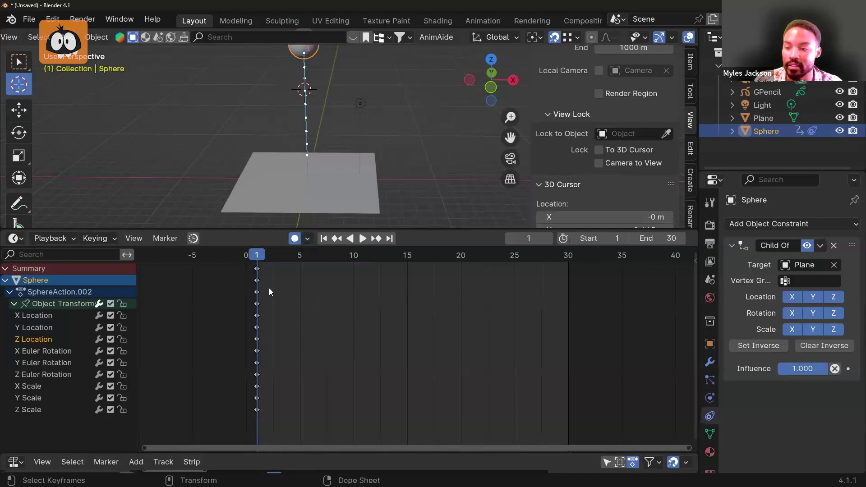
{"action": "left_click_drag", "start_coordinate": [283, 272], "coordinate": [191, 422]}
{"action": "key", "text": "Delete"}
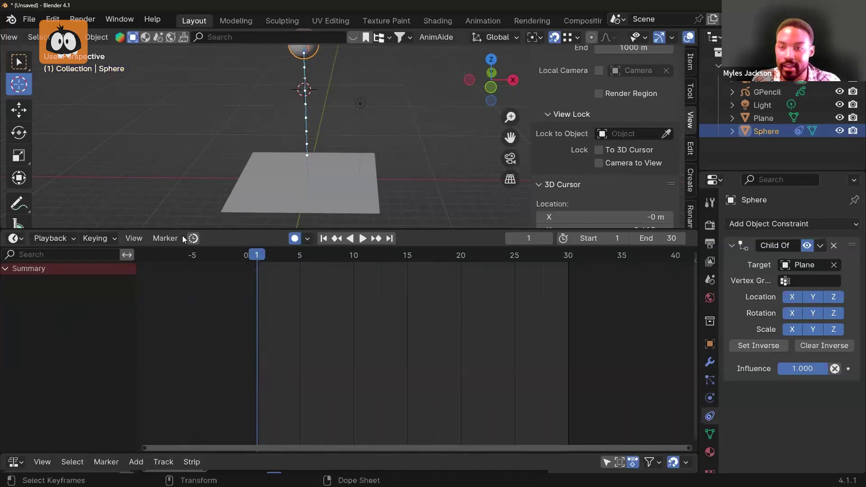
Activate the Select tool and key the sphere's location, rotation and scale at frame 4
{"action": "right_click_drag", "start_coordinate": [316, 57], "coordinate": [309, 50], "text": "shift"}
{"action": "key", "text": "w"}
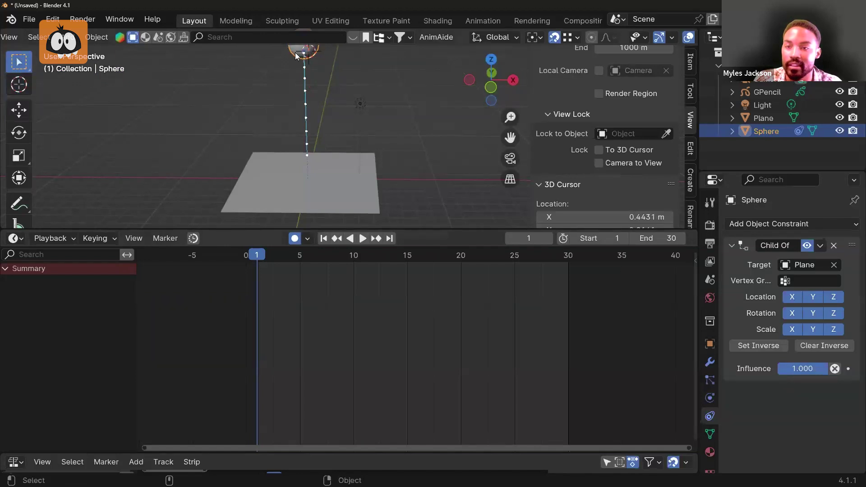
{"action": "left_click_drag", "start_coordinate": [260, 267], "coordinate": [289, 257]}
{"action": "key", "text": "i"}
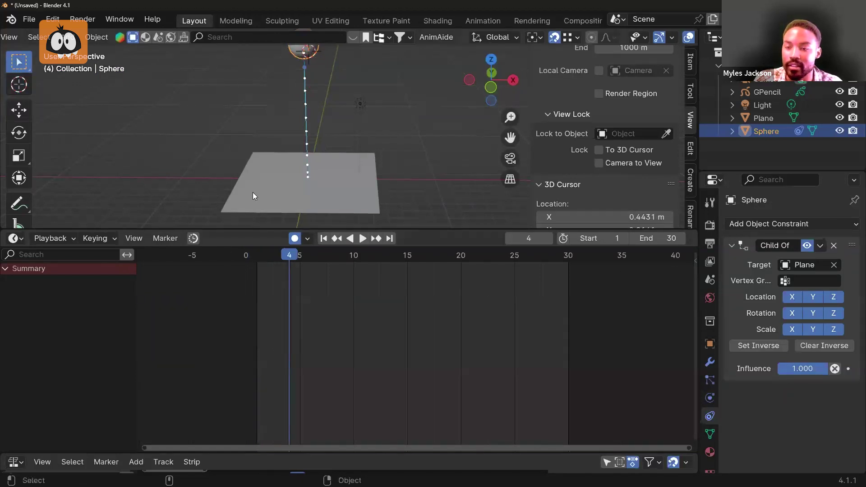
{"action": "key", "text": "i"}
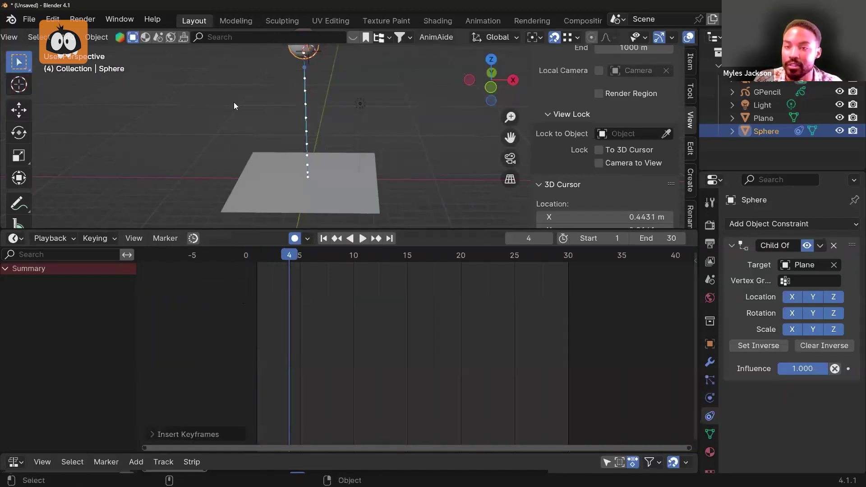
{"action": "key", "text": "i"}
{"action": "left_click", "coordinate": [16, 304]}
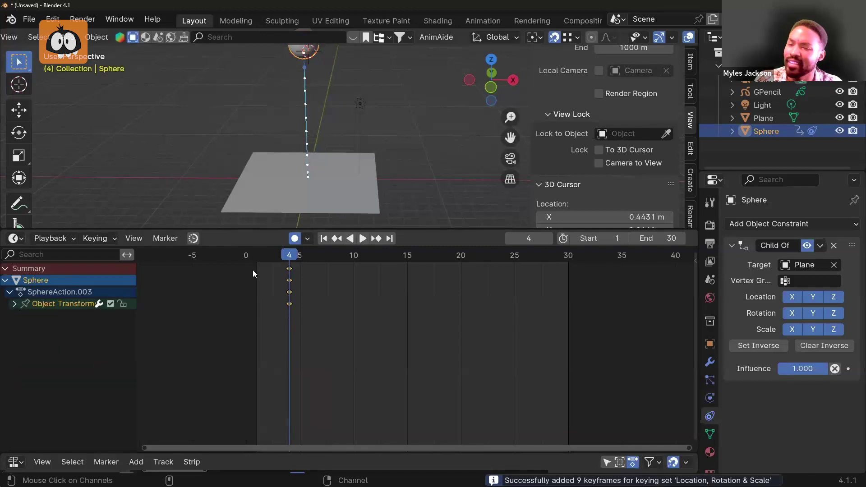
Delete the sphere's keyframes at frame 4, key its location, rotation and scale at frame 1, and toggle the Object Transforms group
{"action": "left_click_drag", "start_coordinate": [260, 269], "coordinate": [308, 322]}
{"action": "key", "text": "Delete"}
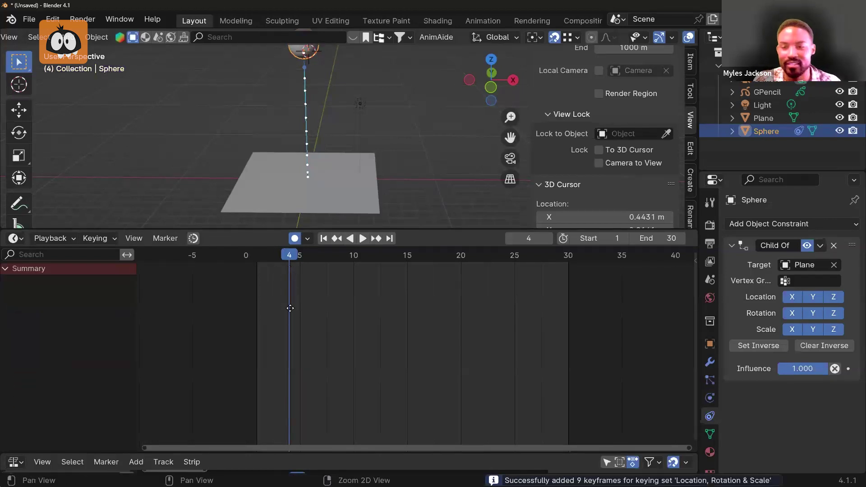
{"action": "middle_click_drag", "start_coordinate": [290, 308], "coordinate": [278, 281]}
{"action": "scroll", "coordinate": [270, 275], "scroll_direction": "up", "scroll_amount": 2}
{"action": "left_click_drag", "start_coordinate": [234, 255], "coordinate": [108, 251]}
{"action": "key", "text": "i"}
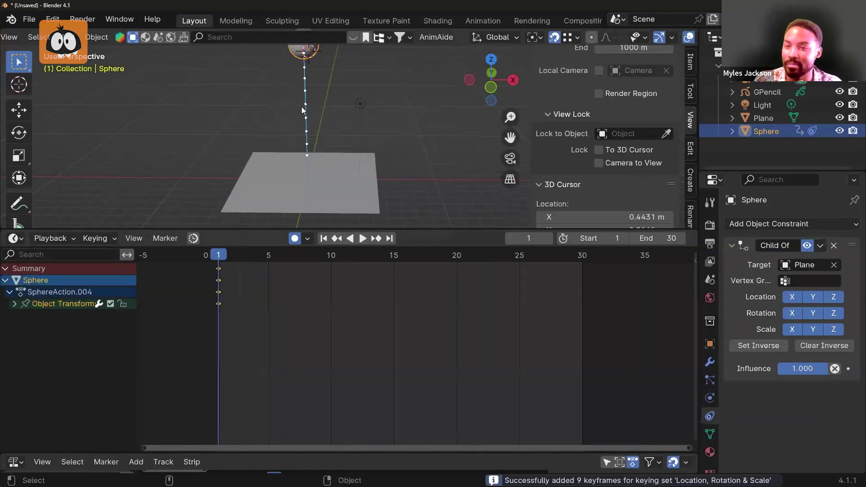
{"action": "left_click", "coordinate": [15, 304]}
{"action": "left_click", "coordinate": [14, 304]}
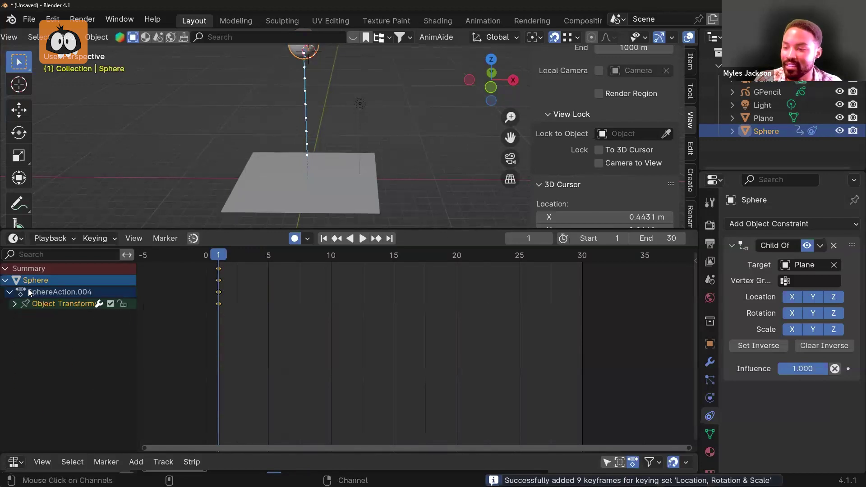
Check the active keying set and new keyframe type, and switch the timeline to display seconds
{"action": "left_click", "coordinate": [98, 238]}
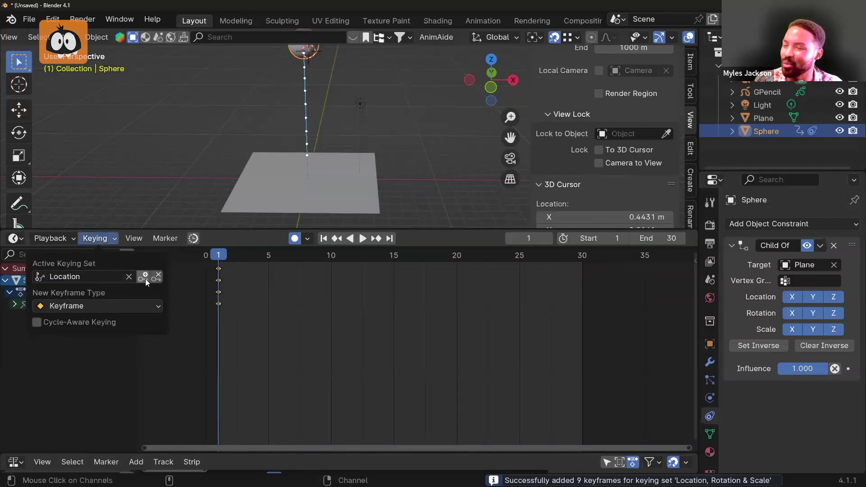
{"action": "left_click", "coordinate": [122, 304]}
{"action": "left_click", "coordinate": [75, 320]}
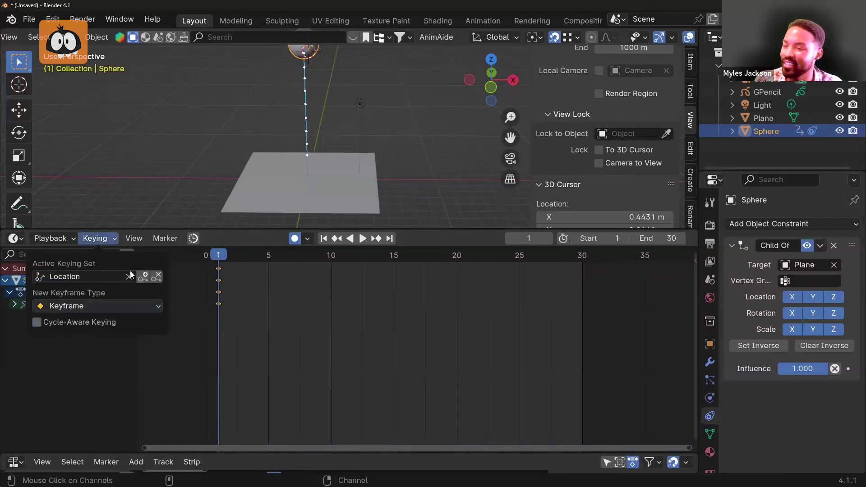
{"action": "left_click", "coordinate": [134, 238]}
{"action": "left_click", "coordinate": [239, 329]}
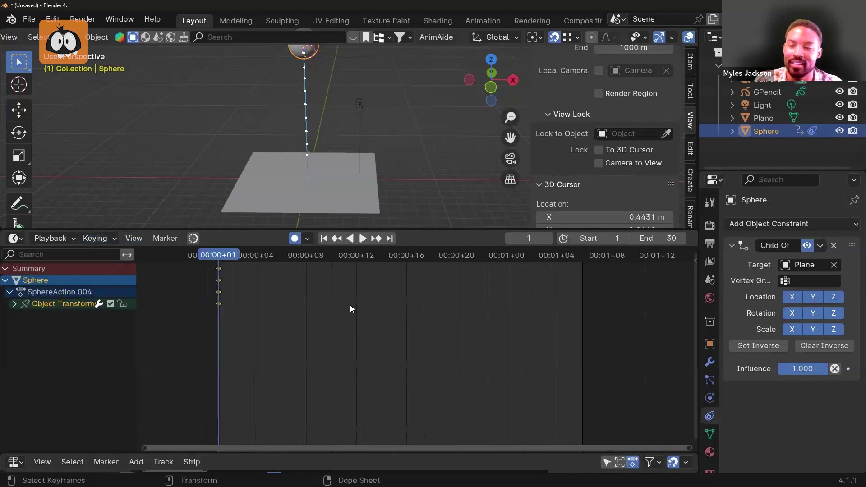
Insert keyframes on the sphere at frame 1 using the active Location keying set
{"action": "left_click", "coordinate": [94, 240]}
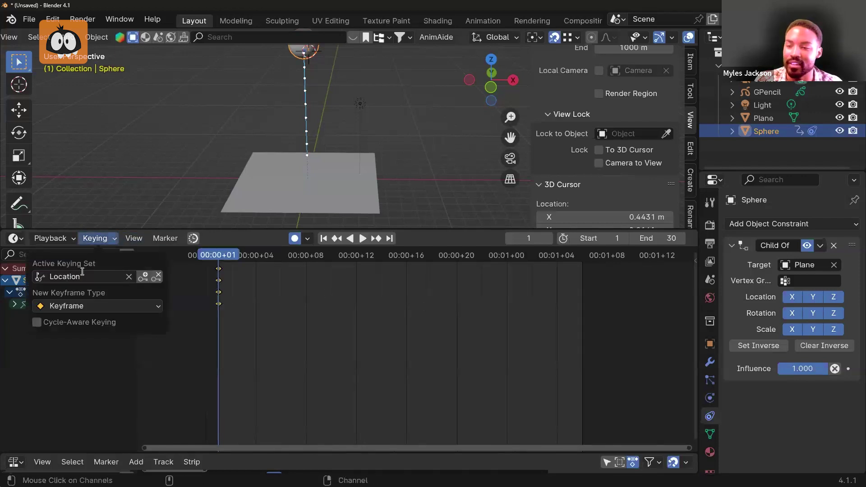
{"action": "left_click", "coordinate": [82, 273]}
{"action": "left_click", "coordinate": [143, 277]}
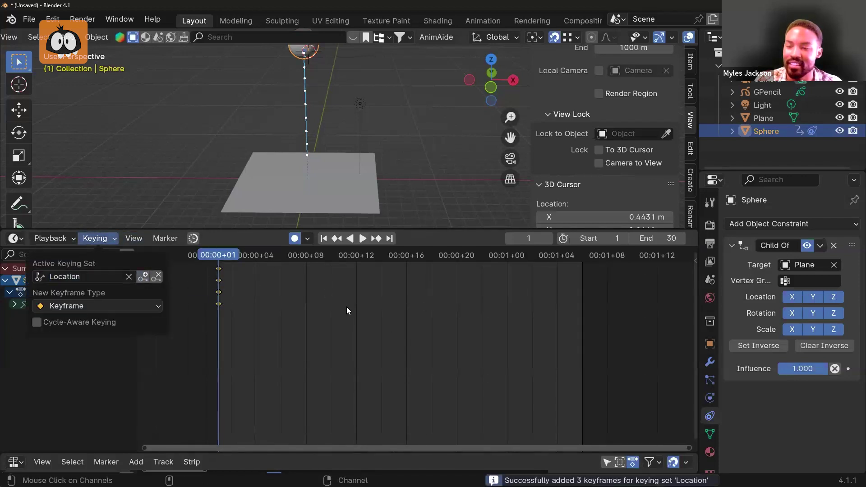
Delete the sphere's keyframes at frame 1 and open the list of available keying sets
{"action": "left_click_drag", "start_coordinate": [208, 276], "coordinate": [208, 270]}
{"action": "key", "text": "Delete"}
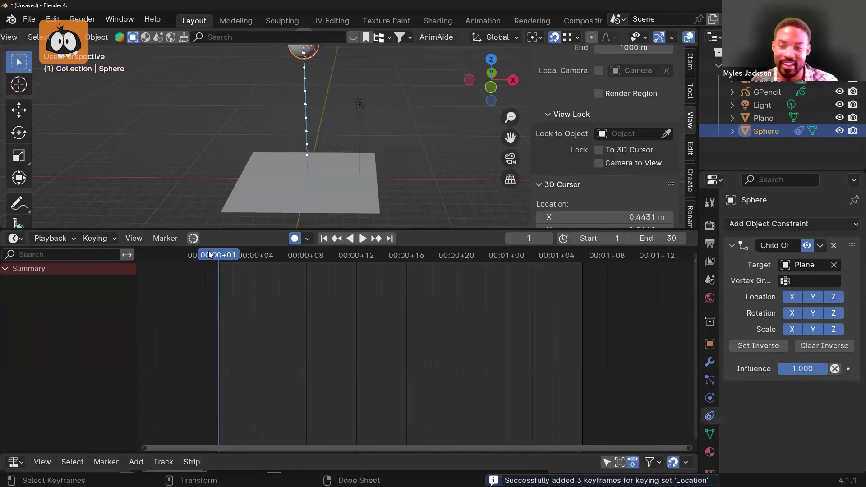
{"action": "left_click", "coordinate": [91, 240]}
{"action": "left_click", "coordinate": [82, 272]}
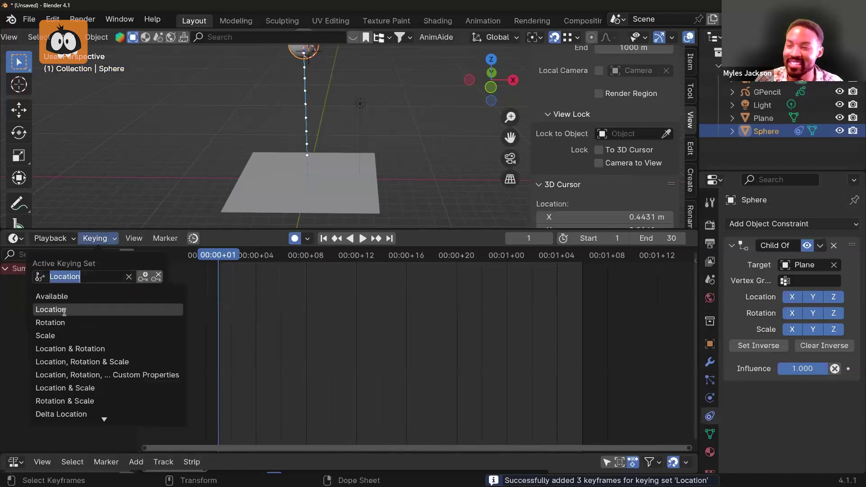
Key the sphere's location, rotation and scale at frame 4 and toggle the Object Transforms group to check its channels
{"action": "left_click_drag", "start_coordinate": [224, 254], "coordinate": [256, 289]}
{"action": "key", "text": "i"}
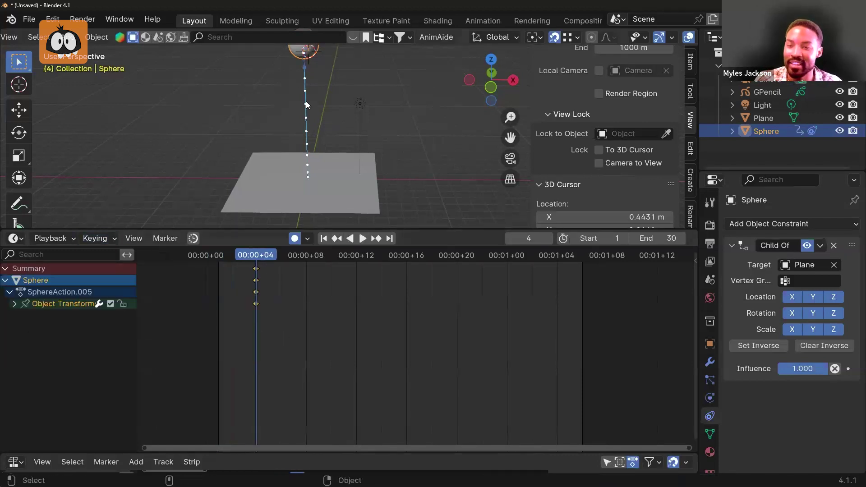
{"action": "left_click", "coordinate": [15, 304]}
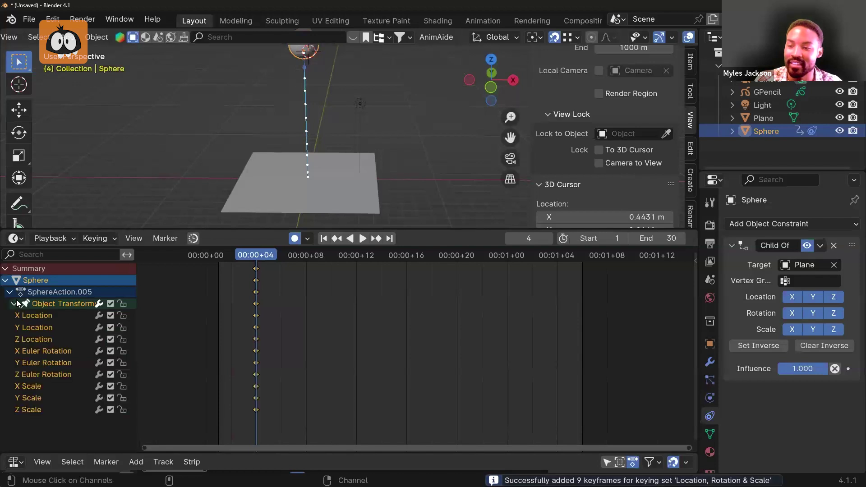
{"action": "left_click", "coordinate": [15, 304]}
{"action": "left_click", "coordinate": [14, 304]}
{"action": "left_click", "coordinate": [14, 304]}
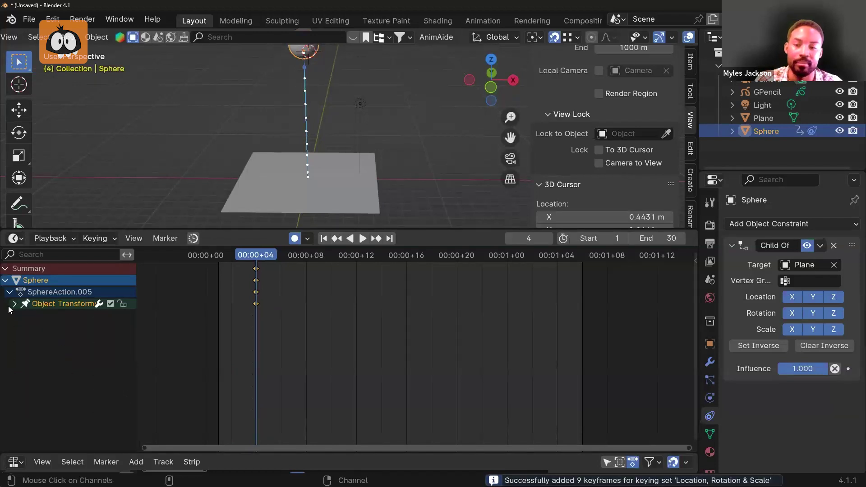
{"action": "left_click", "coordinate": [14, 304]}
Delete the frame 4 keyframes, key the sphere's location, rotation and scale at frame 1, and expand its channels
{"action": "left_click_drag", "start_coordinate": [295, 410], "coordinate": [218, 253]}
{"action": "key", "text": "Delete"}
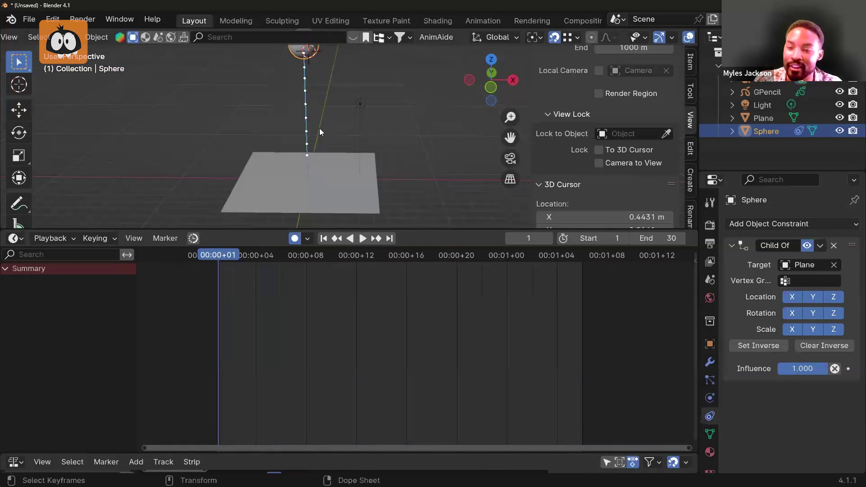
{"action": "key", "text": "i"}
{"action": "left_click", "coordinate": [15, 304]}
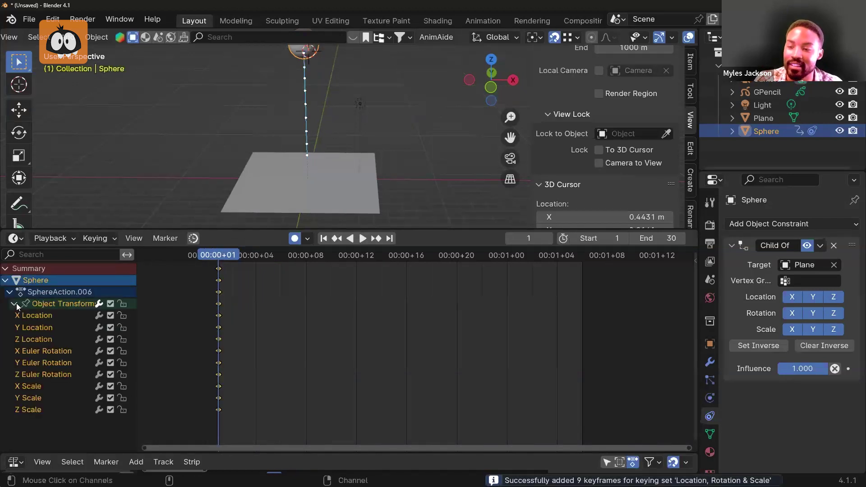
Examine the active keying set's description and its choice of sets in the keying options
{"action": "left_click", "coordinate": [85, 242]}
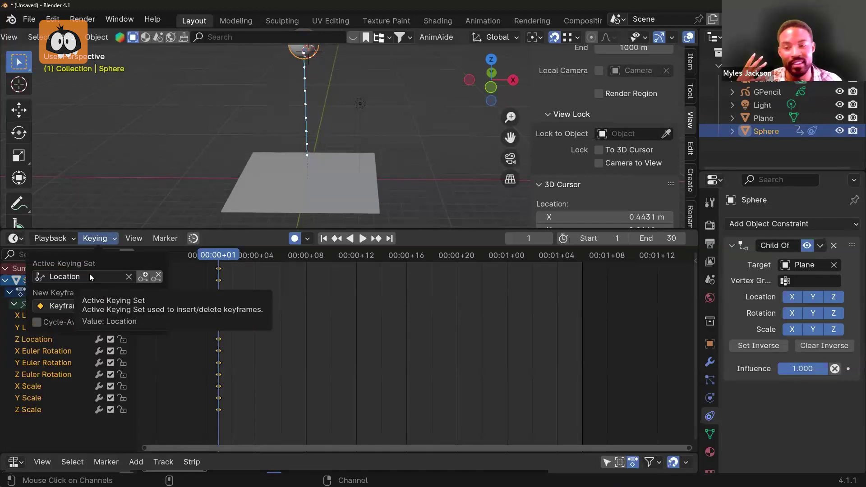
{"action": "left_click", "coordinate": [58, 234]}
{"action": "mouse_move", "coordinate": [89, 242]}
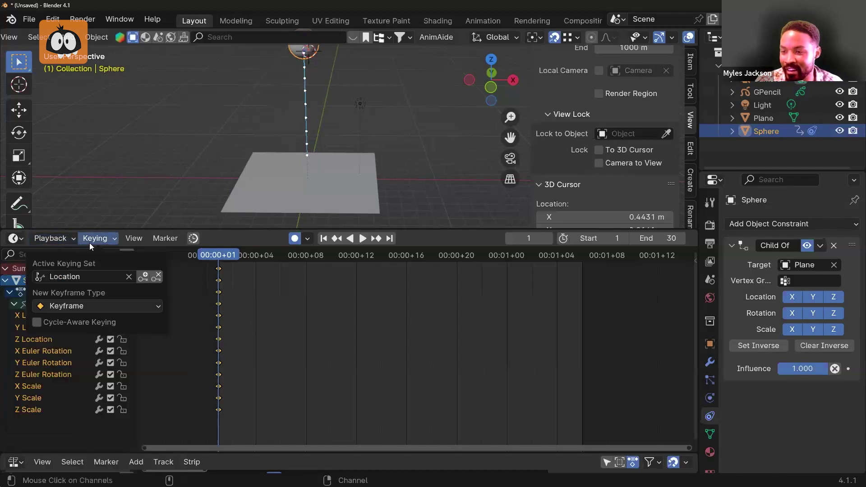
{"action": "left_click", "coordinate": [69, 276]}
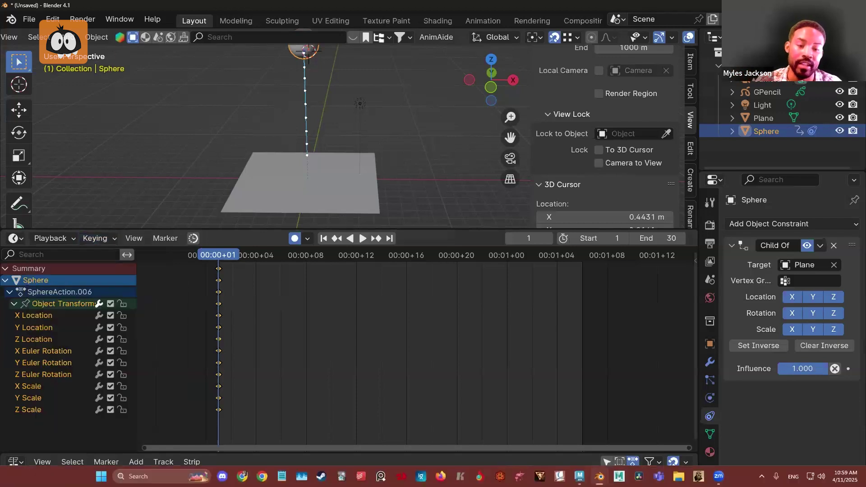
Switch to Maya and select the upper sphere, pSphere1
{"action": "left_click", "coordinate": [579, 477]}
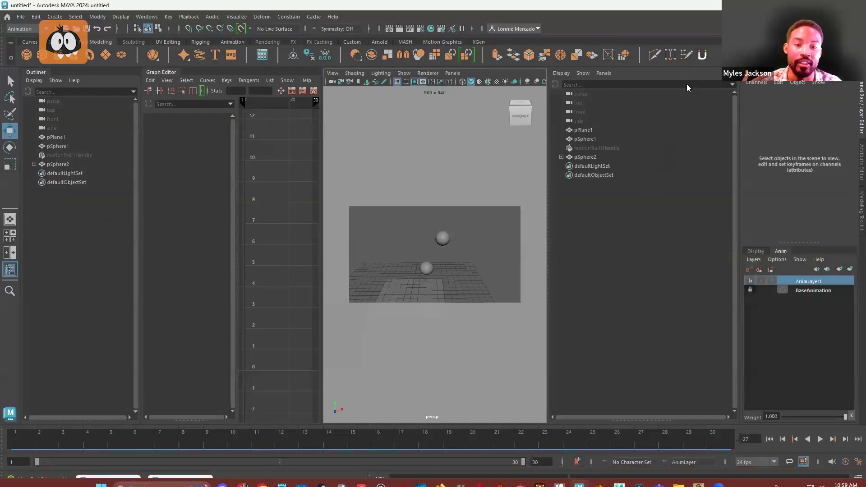
{"action": "left_click", "coordinate": [443, 239]}
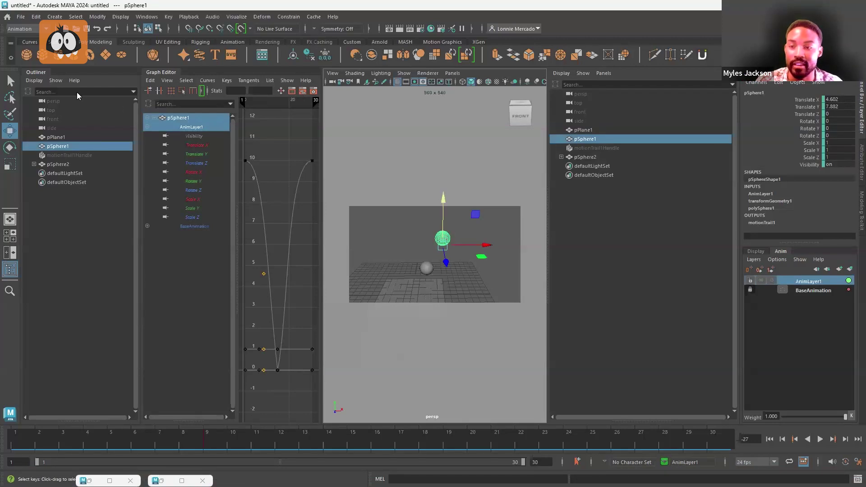
Check the Scale X and Translate X channels of pSphere1 in the Graph Editor and reselect the upper sphere
{"action": "left_click", "coordinate": [193, 199]}
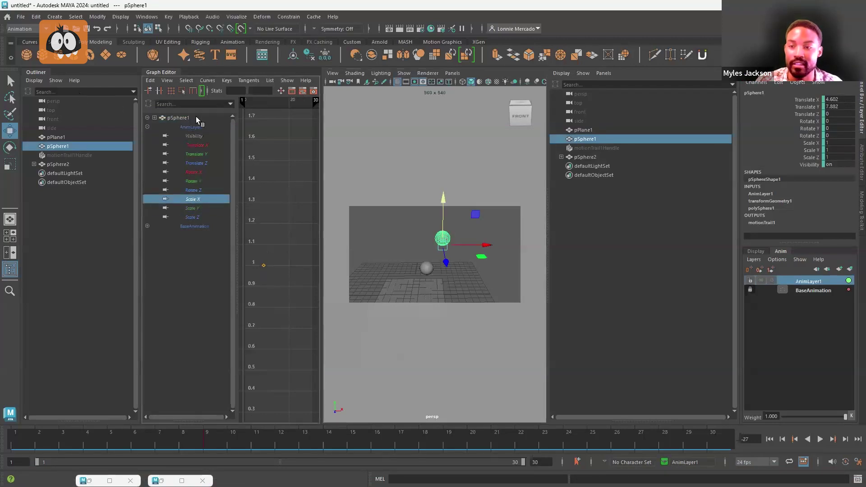
{"action": "left_click", "coordinate": [187, 144]}
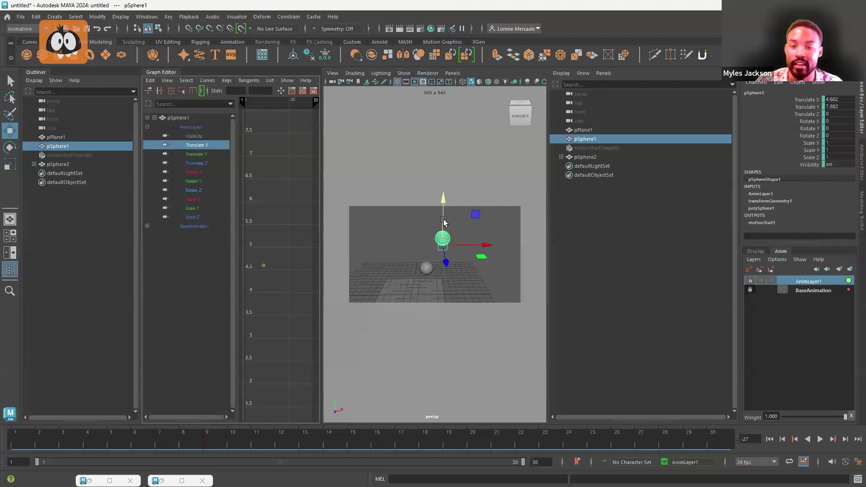
{"action": "left_click", "coordinate": [424, 265]}
{"action": "left_click", "coordinate": [441, 240]}
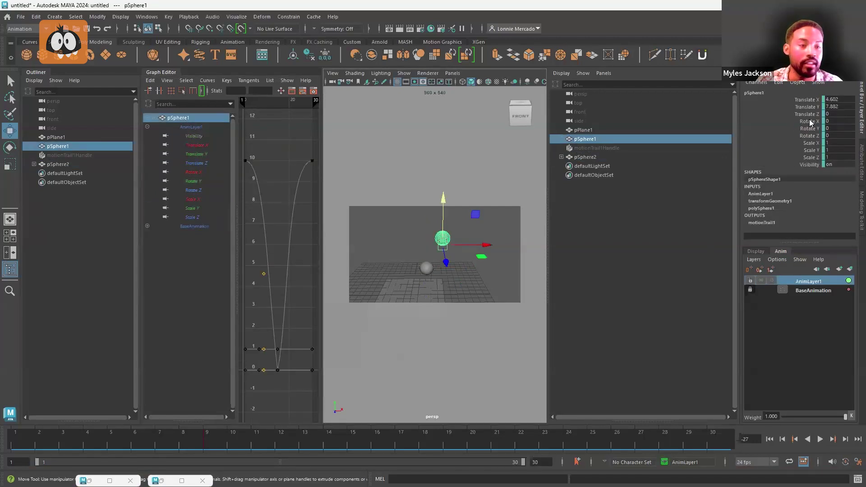
Try to lock the Rotate X through Scale Z channels of pSphere1
{"action": "left_click_drag", "start_coordinate": [812, 122], "coordinate": [816, 159]}
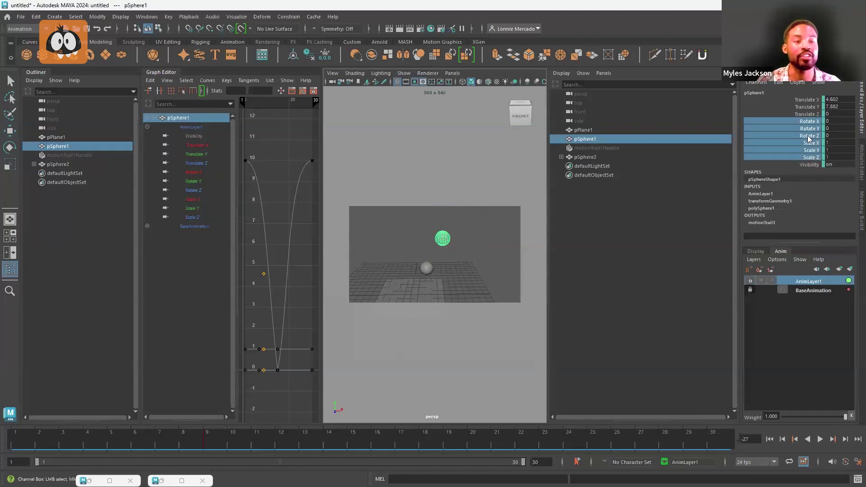
{"action": "right_click", "coordinate": [817, 143]}
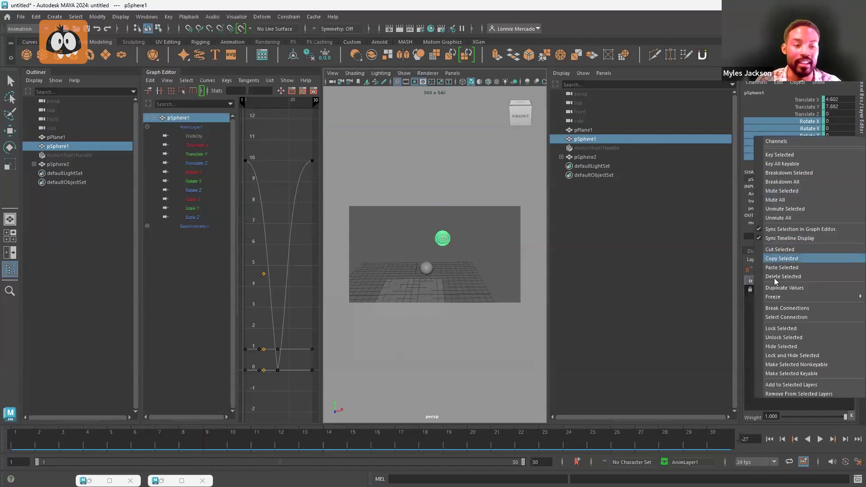
{"action": "mouse_move", "coordinate": [777, 298]}
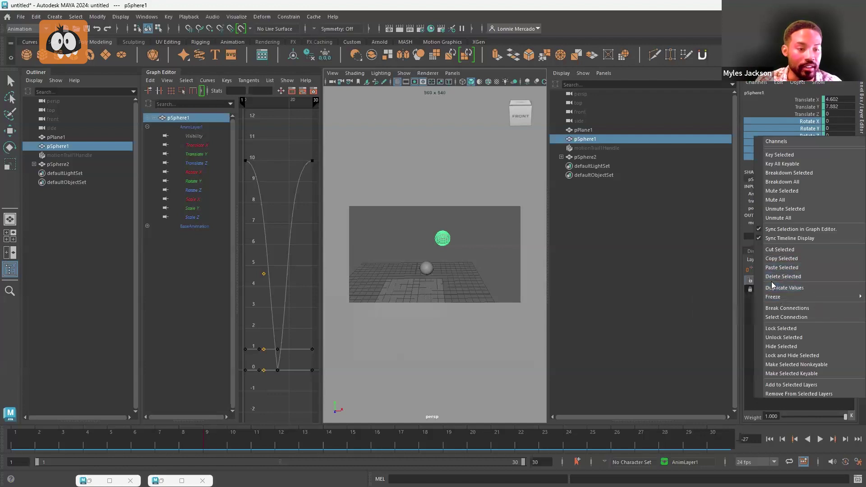
{"action": "left_click", "coordinate": [779, 330]}
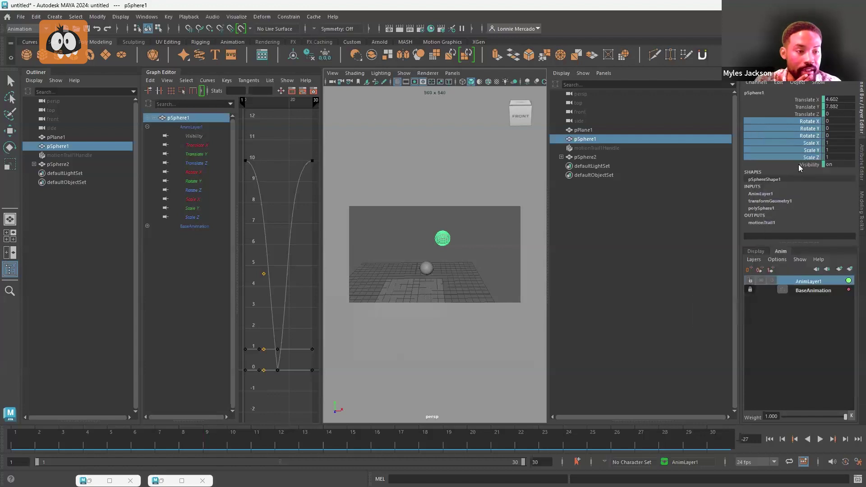
Isolate the Scale Y channel of pSphere1 for manipulation, and select Rotate X through Scale Z again to check their channel options
{"action": "left_click", "coordinate": [803, 150]}
{"action": "key", "text": "w"}
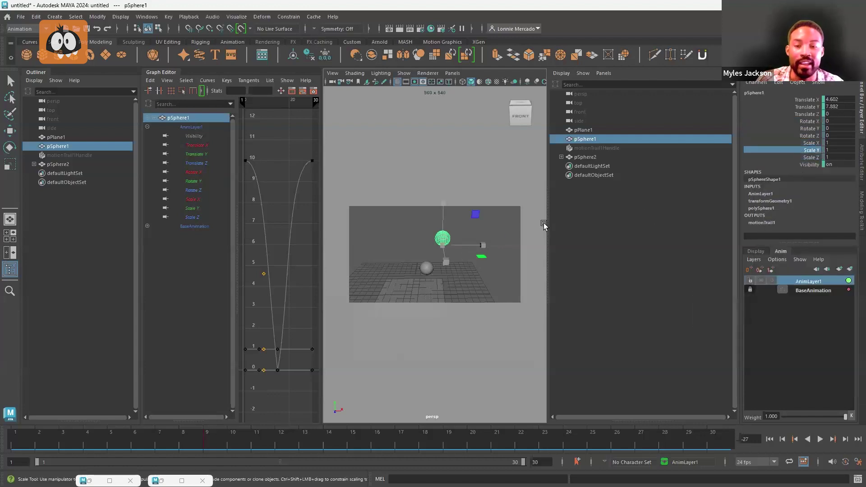
{"action": "left_click", "coordinate": [809, 115]}
{"action": "mouse_move", "coordinate": [809, 141]}
{"action": "left_mouse_down"}
{"action": "mouse_move", "coordinate": [811, 153]}
{"action": "mouse_move", "coordinate": [809, 126]}
{"action": "left_mouse_up"}
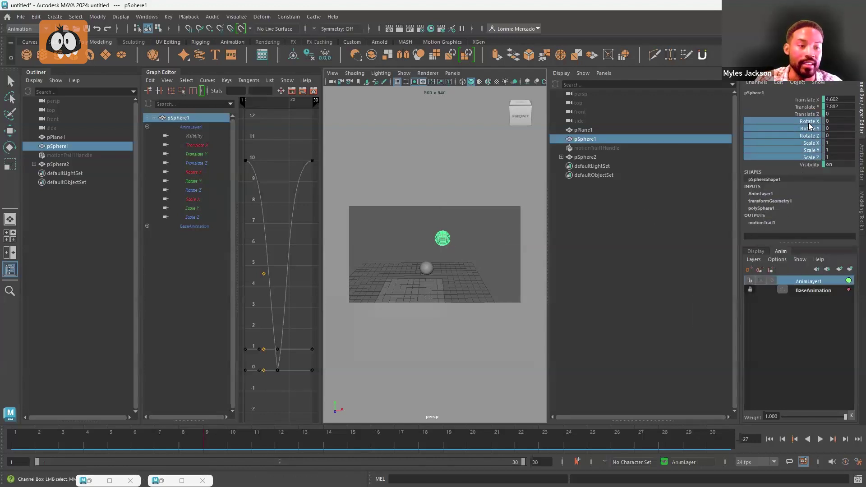
{"action": "right_click", "coordinate": [809, 124]}
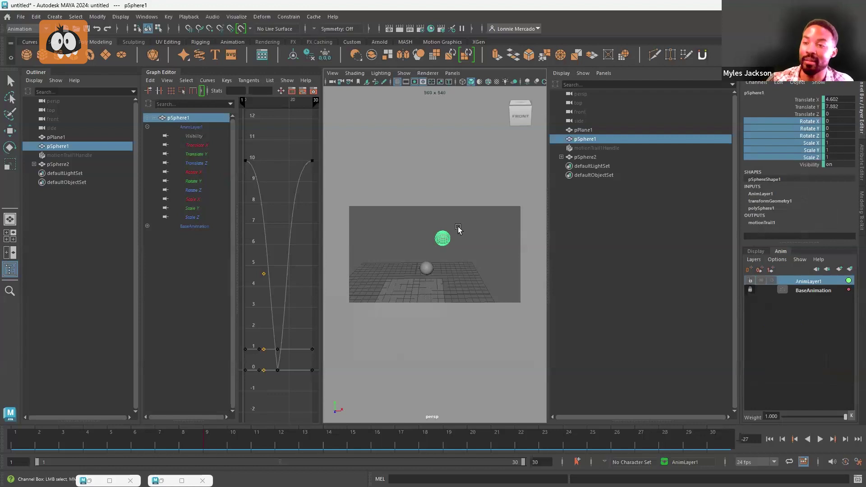
Clear the channel selection and reselect the upper sphere, pSphere1, with the Move tool active
{"action": "scroll", "coordinate": [452, 236], "scroll_direction": "down", "scroll_amount": 4}
{"action": "scroll", "coordinate": [452, 237], "scroll_direction": "up", "scroll_amount": 4}
{"action": "middle_click_drag", "start_coordinate": [418, 249], "coordinate": [427, 244], "text": "alt"}
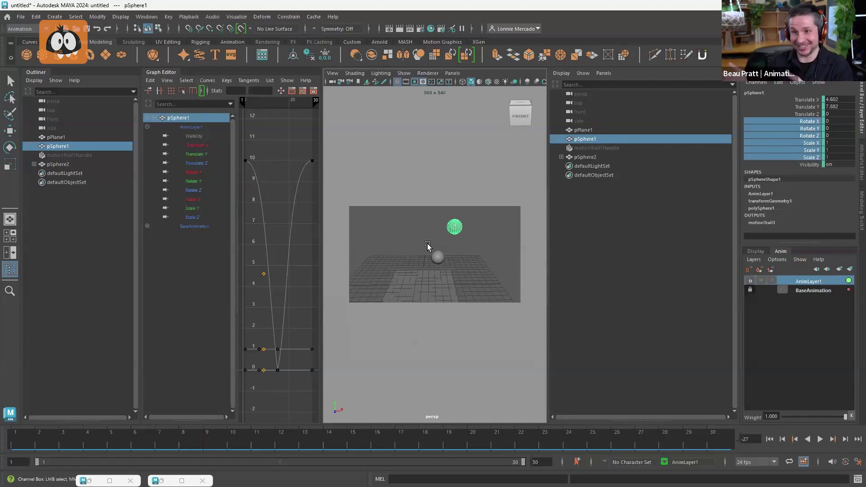
{"action": "middle_click_drag", "start_coordinate": [427, 244], "coordinate": [431, 251], "text": "alt"}
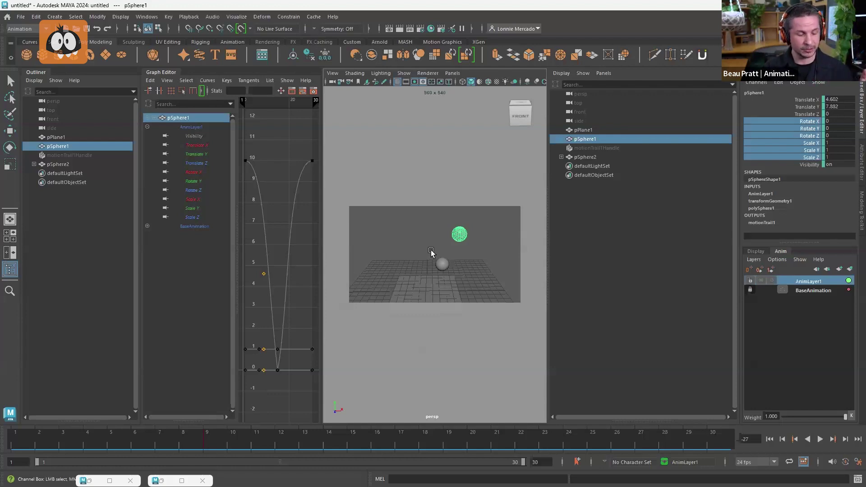
{"action": "left_click", "coordinate": [478, 240]}
{"action": "key", "text": "w"}
{"action": "left_click", "coordinate": [462, 231]}
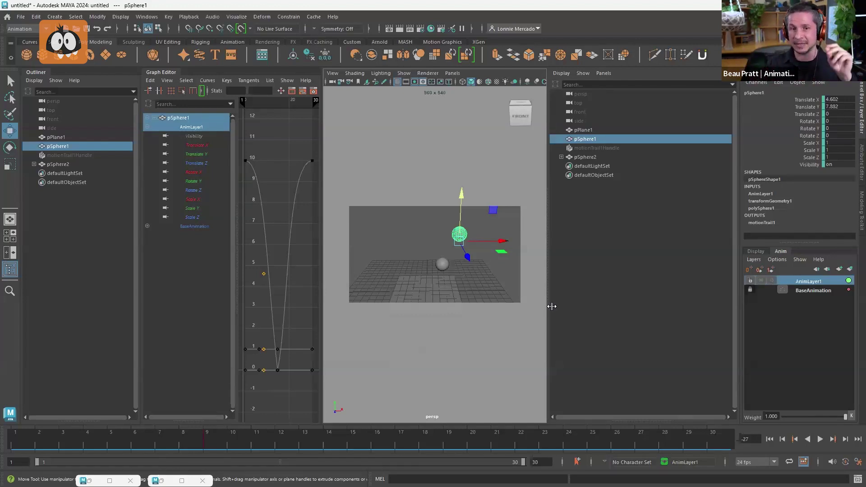
Undo the recent sphere selections and moves back to before the parent constraint was applied to pSphere2
{"action": "left_click", "coordinate": [440, 264]}
{"action": "key", "text": "ctrl+z"}
{"action": "key", "text": "ctrl+z"}
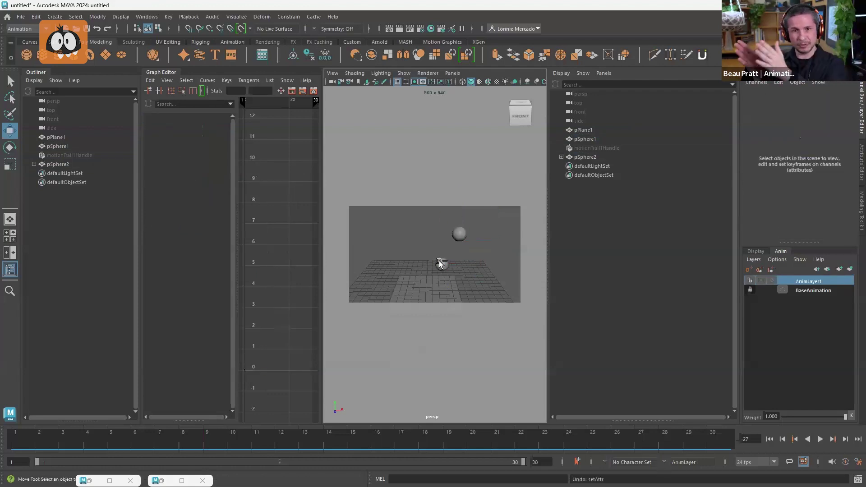
{"action": "key", "text": "ctrl+z"}
{"action": "key", "text": "ctrl+z"}
{"action": "key", "text": "ctrl+z"}
{"action": "key", "text": "ctrl+z"}
{"action": "key", "text": "ctrl+z"}
{"action": "key", "text": "ctrl+z"}
{"action": "key", "text": "ctrl+z"}
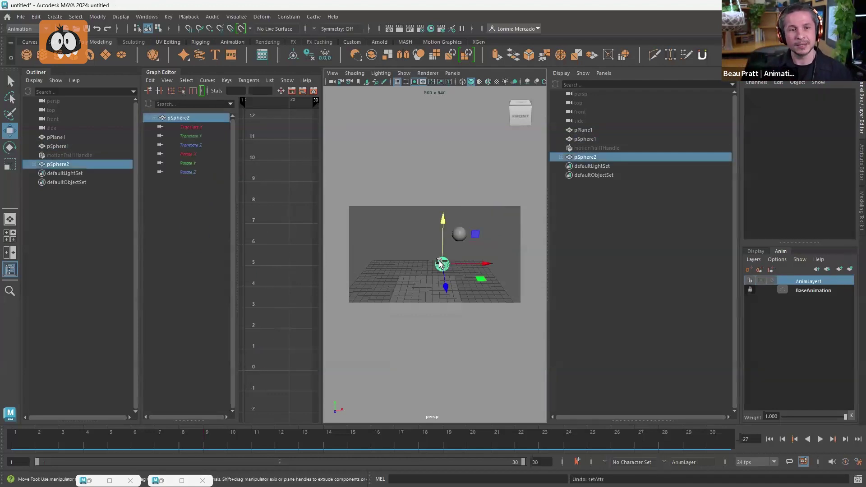
{"action": "key", "text": "ctrl+z"}
{"action": "key", "text": "ctrl+z"}
{"action": "key", "text": "ctrl+z"}
{"action": "key", "text": "ctrl+z"}
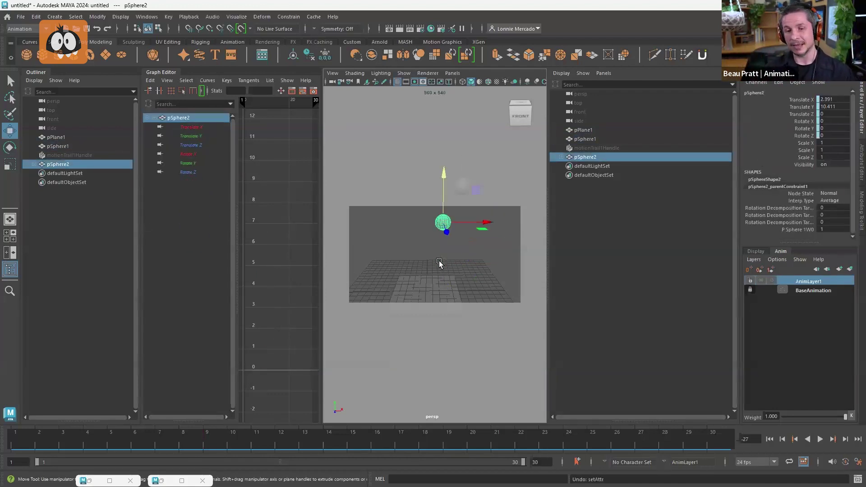
{"action": "key", "text": "ctrl+z"}
{"action": "key", "text": "ctrl+z"}
{"action": "key", "text": "ctrl+z"}
{"action": "key", "text": "ctrl+z"}
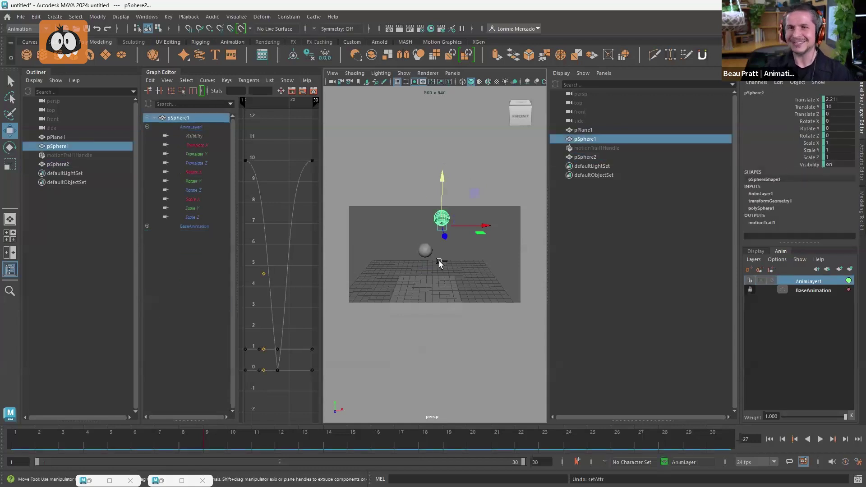